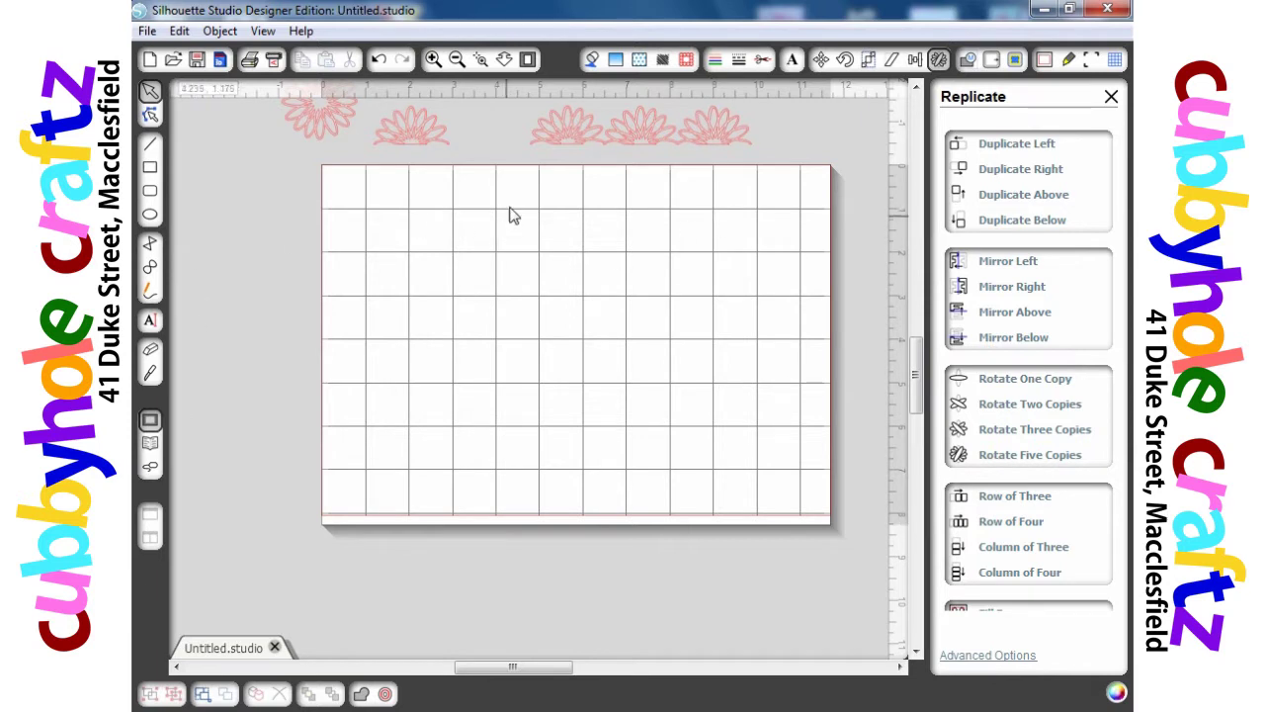
# Draw a rectangle about 7.02 in wide and 6.05 in tall in the middle of the page.
pyautogui.click(301, 148)
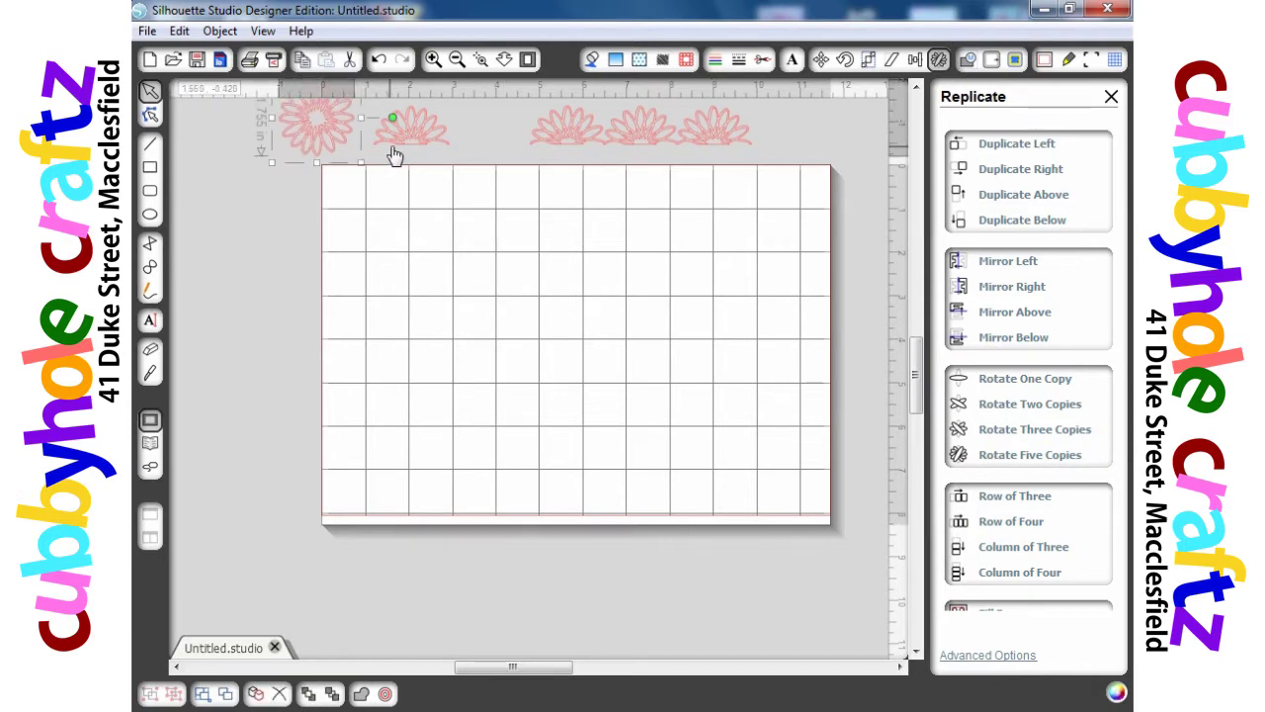
pyautogui.click(150, 168)
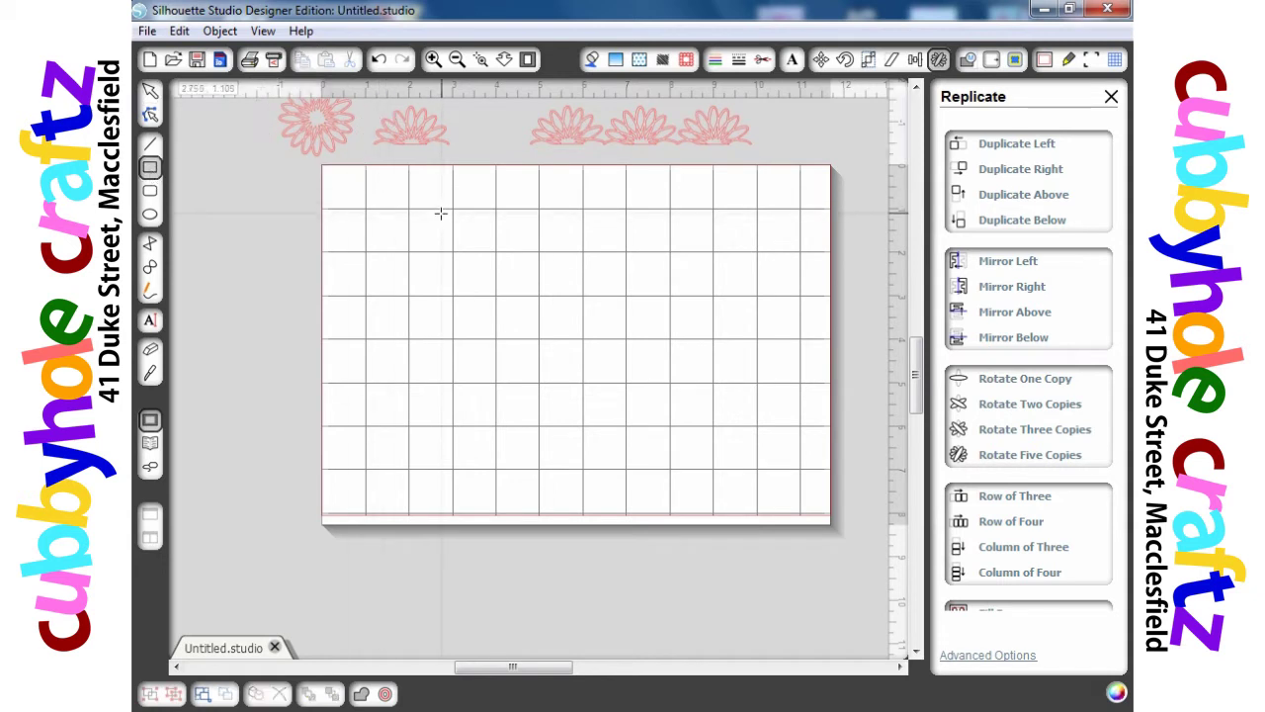
pyautogui.moveTo(453, 208); pyautogui.dragTo(759, 471)
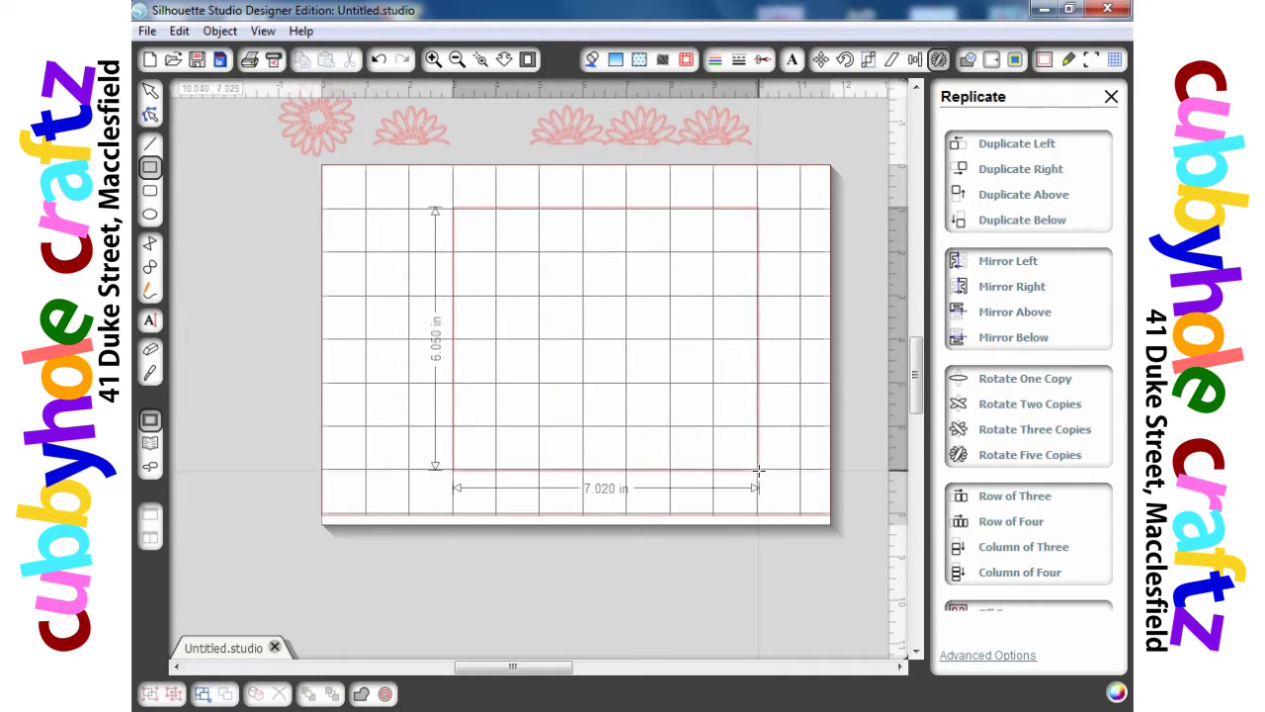
pyautogui.press('Escape')
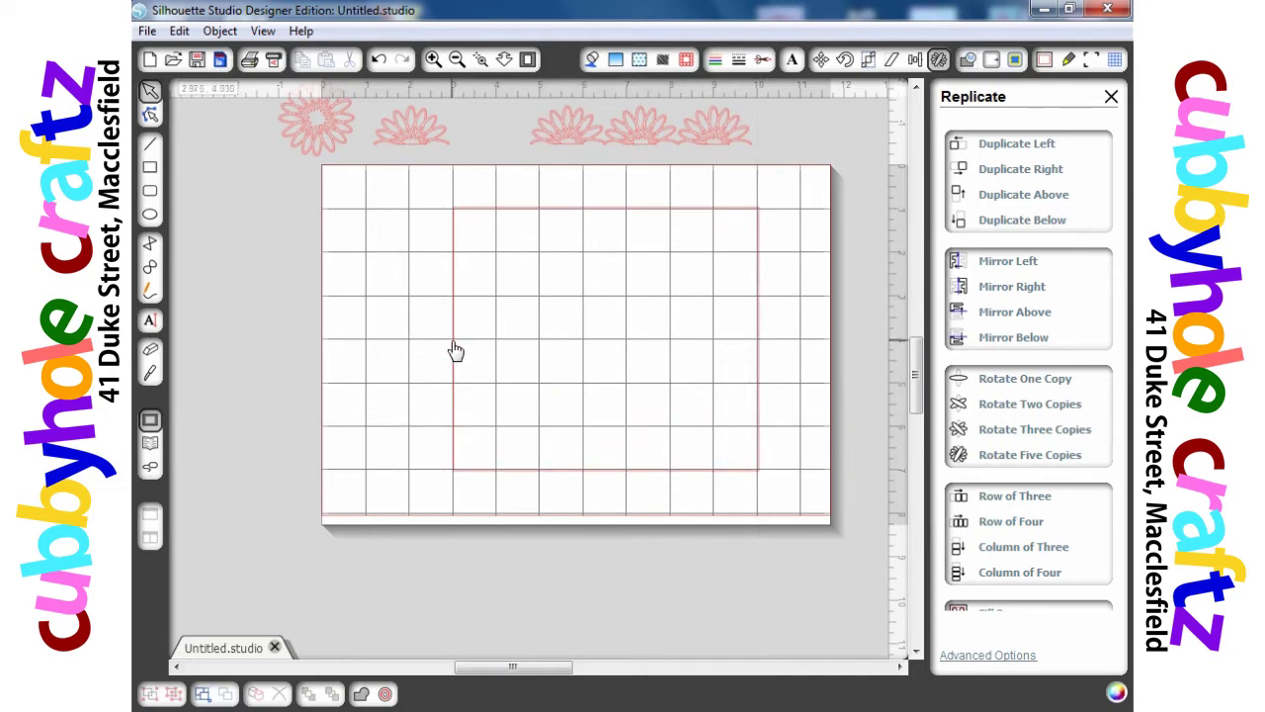
# Move the rectangle one grid square left and resize it to about 8.06 in wide by 6.01 in tall.
pyautogui.moveTo(456, 351); pyautogui.dragTo(411, 353)
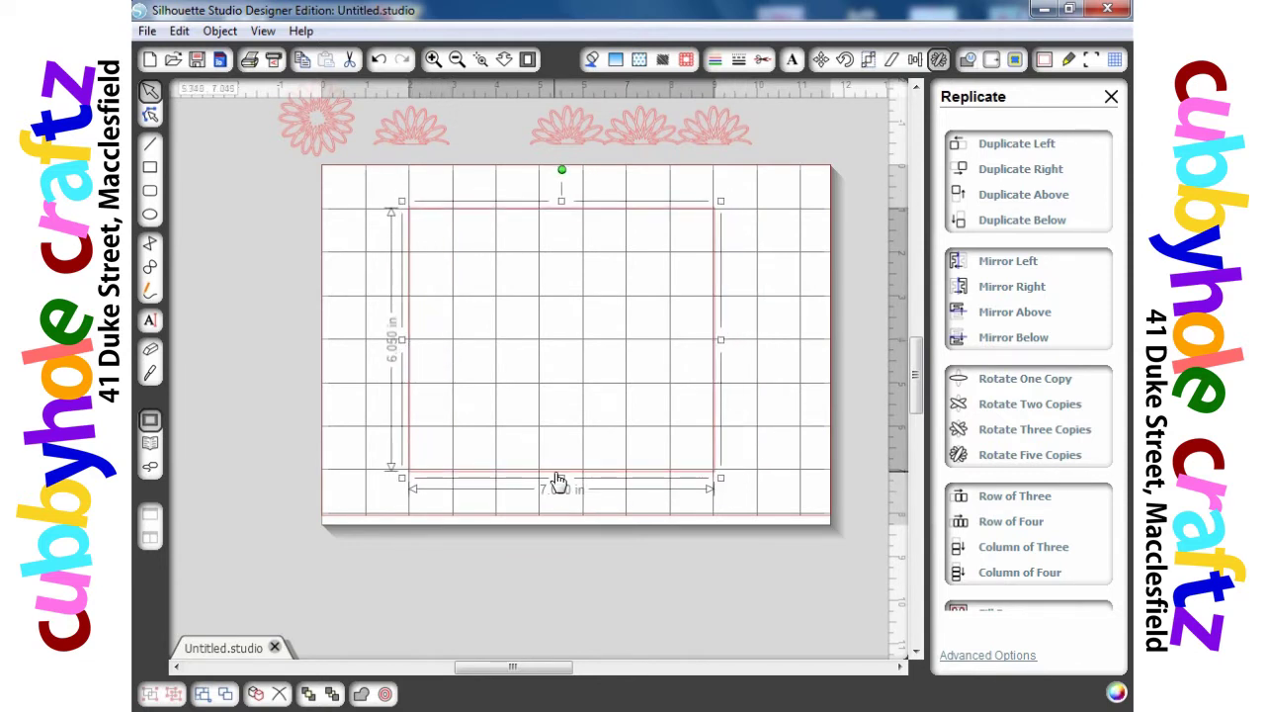
pyautogui.moveTo(562, 478); pyautogui.dragTo(561, 475)
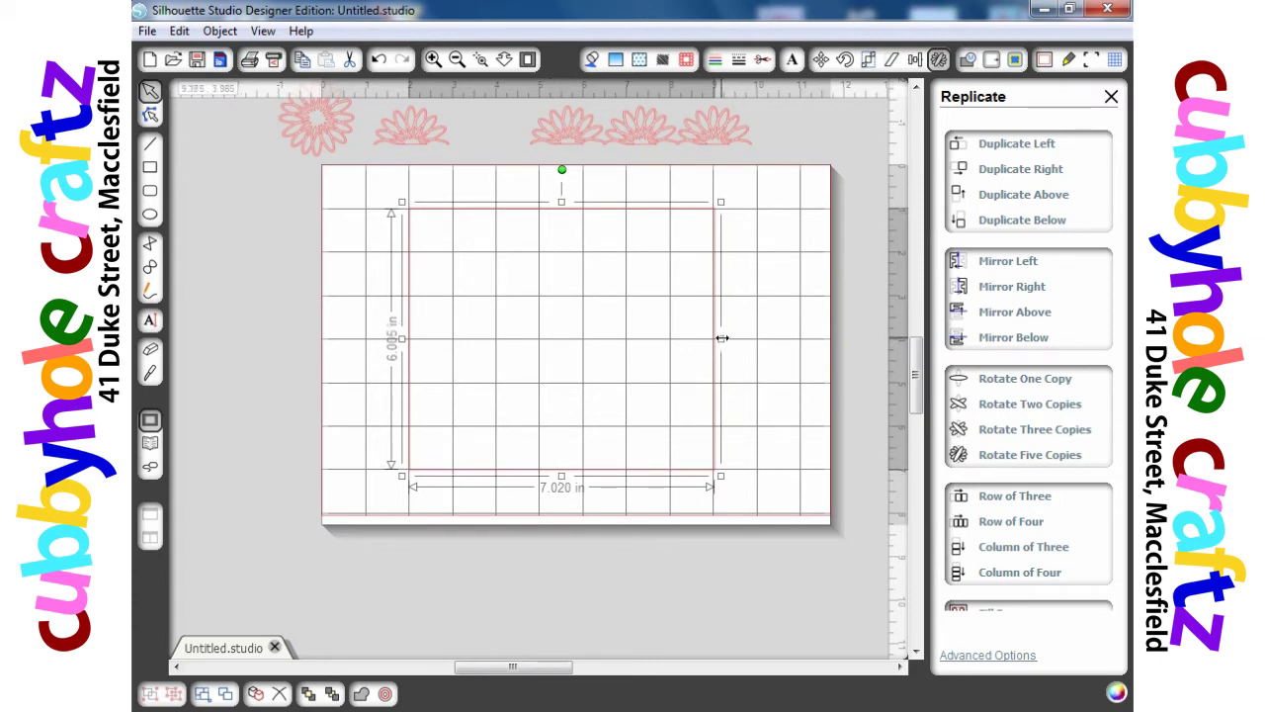
pyautogui.moveTo(723, 338); pyautogui.dragTo(767, 342)
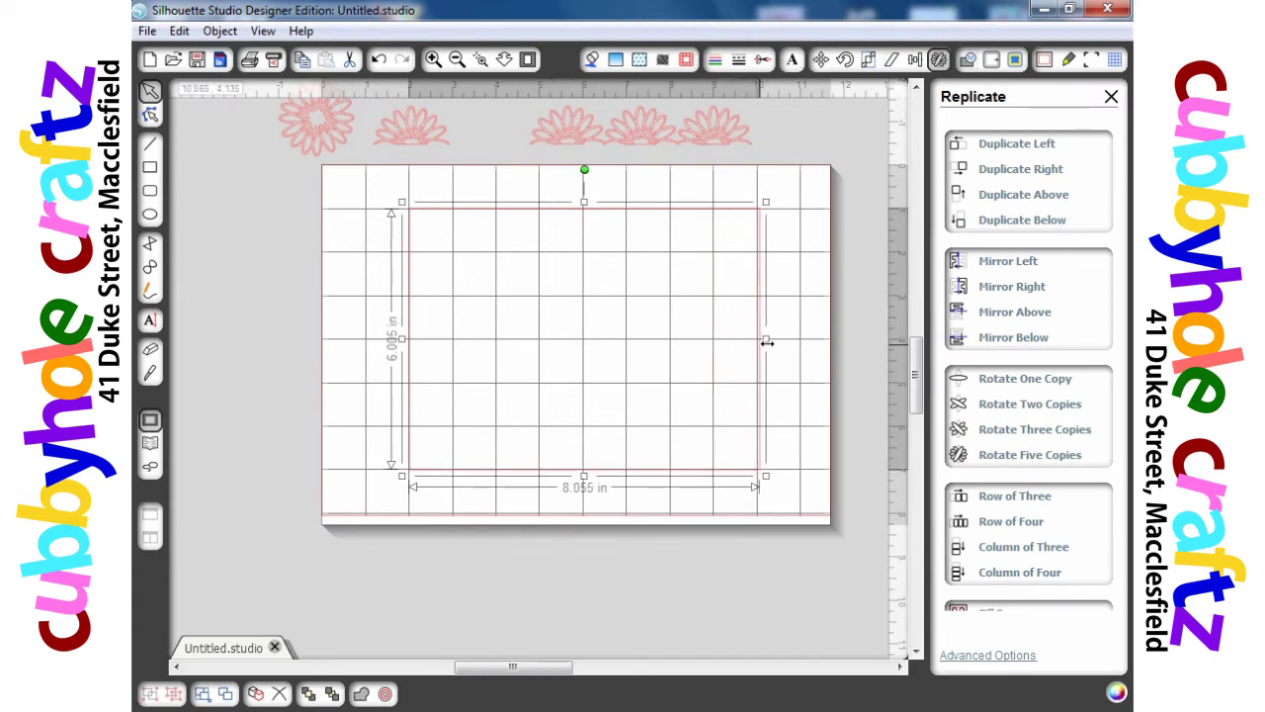
pyautogui.click(530, 505)
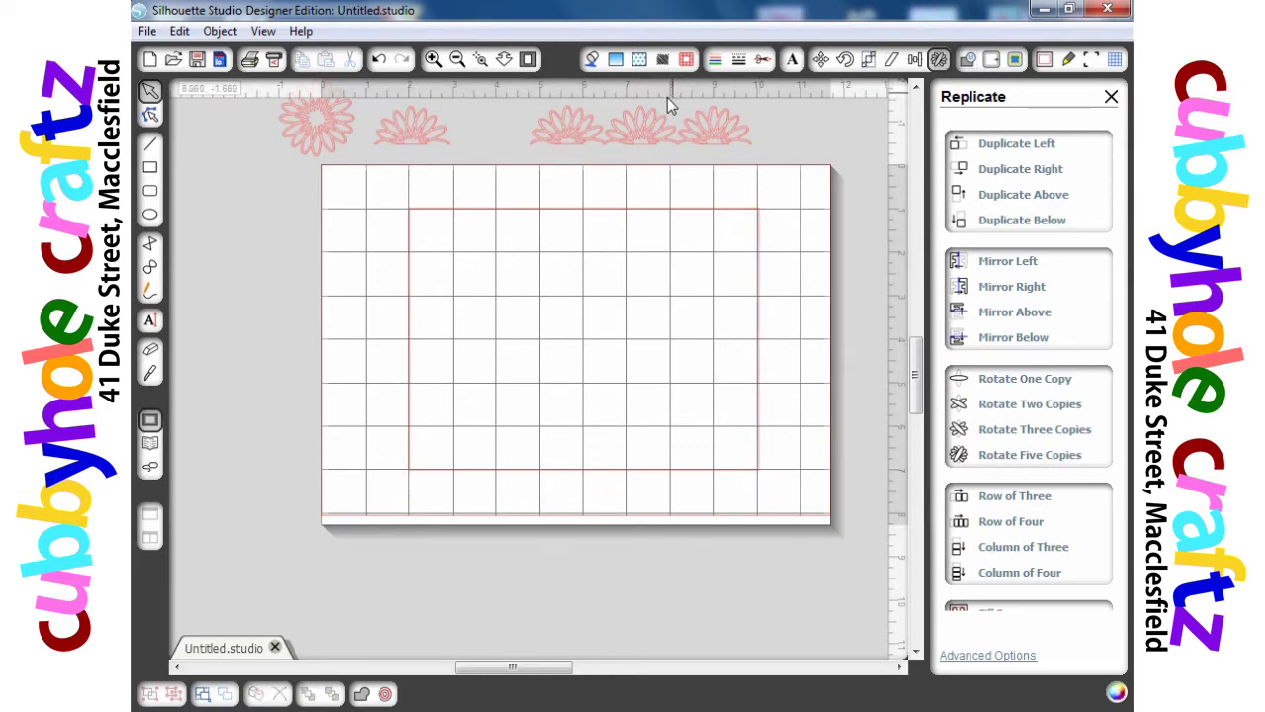
# Duplicate the three-flower border, park the copy above the page, and align the original with the rectangle's upper left corner.
pyautogui.moveTo(640, 136); pyautogui.dragTo(598, 168)
pyautogui.click(1005, 172)
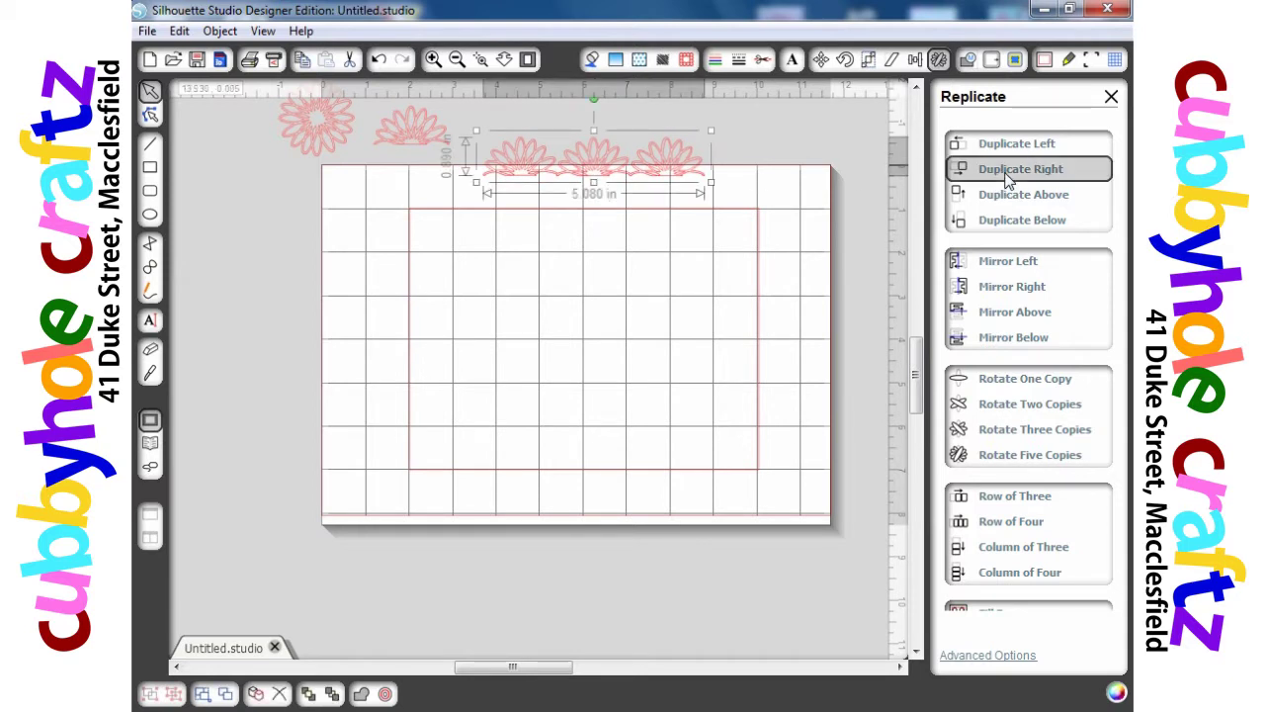
pyautogui.moveTo(805, 178); pyautogui.dragTo(801, 127)
pyautogui.moveTo(579, 178); pyautogui.dragTo(509, 214)
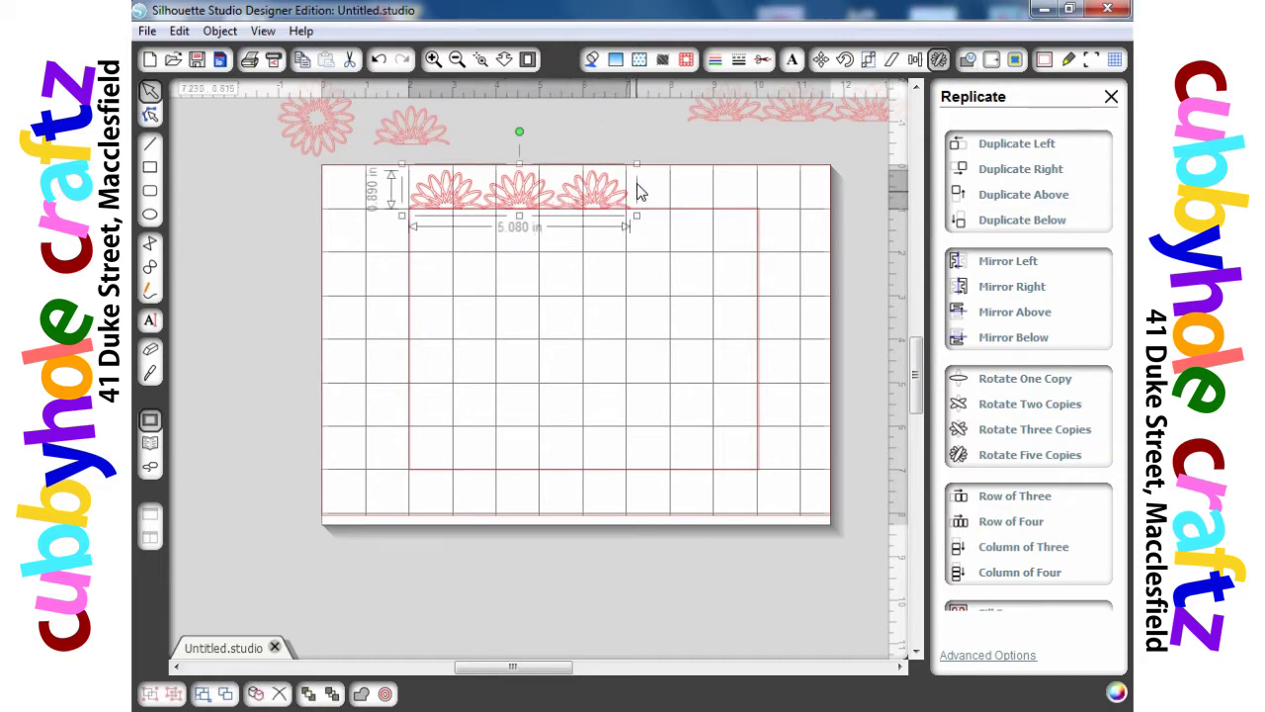
# Scale the flower border to about 8.03 in wide, seat it on the rectangle's upper edge, and move the single half flower farther above the page.
pyautogui.moveTo(637, 165); pyautogui.dragTo(768, 172)
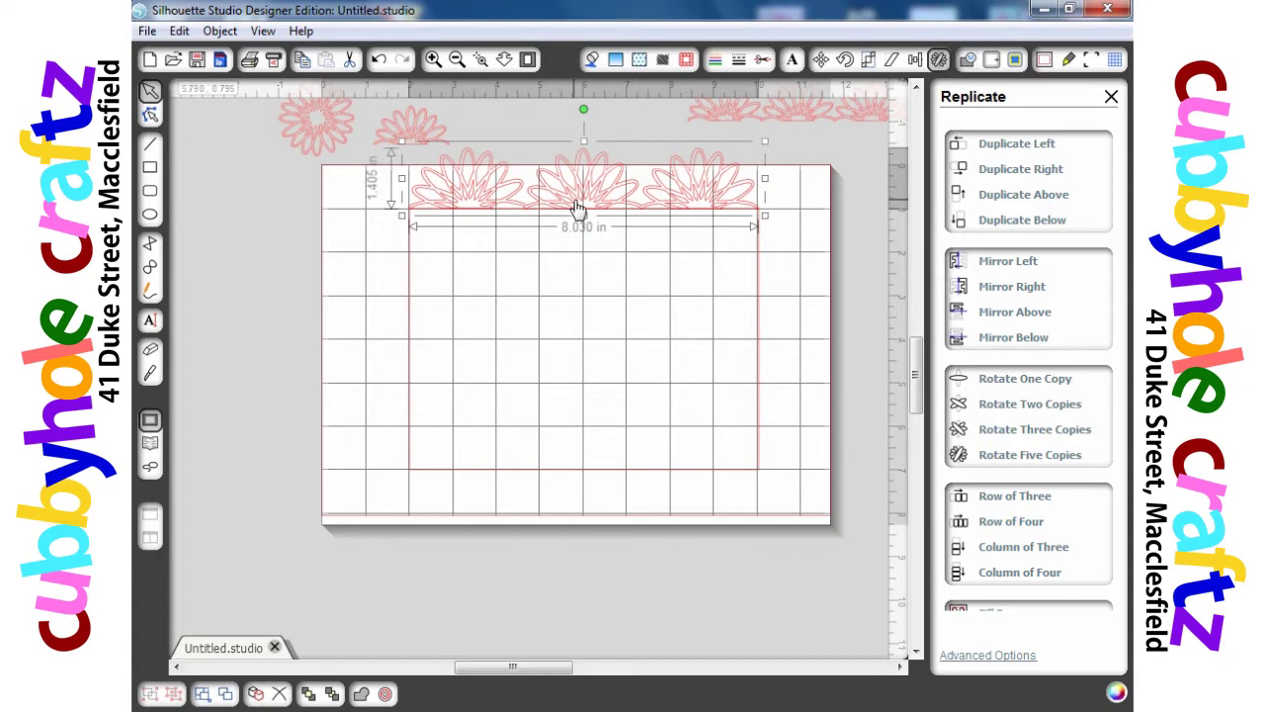
pyautogui.moveTo(579, 210); pyautogui.dragTo(579, 211)
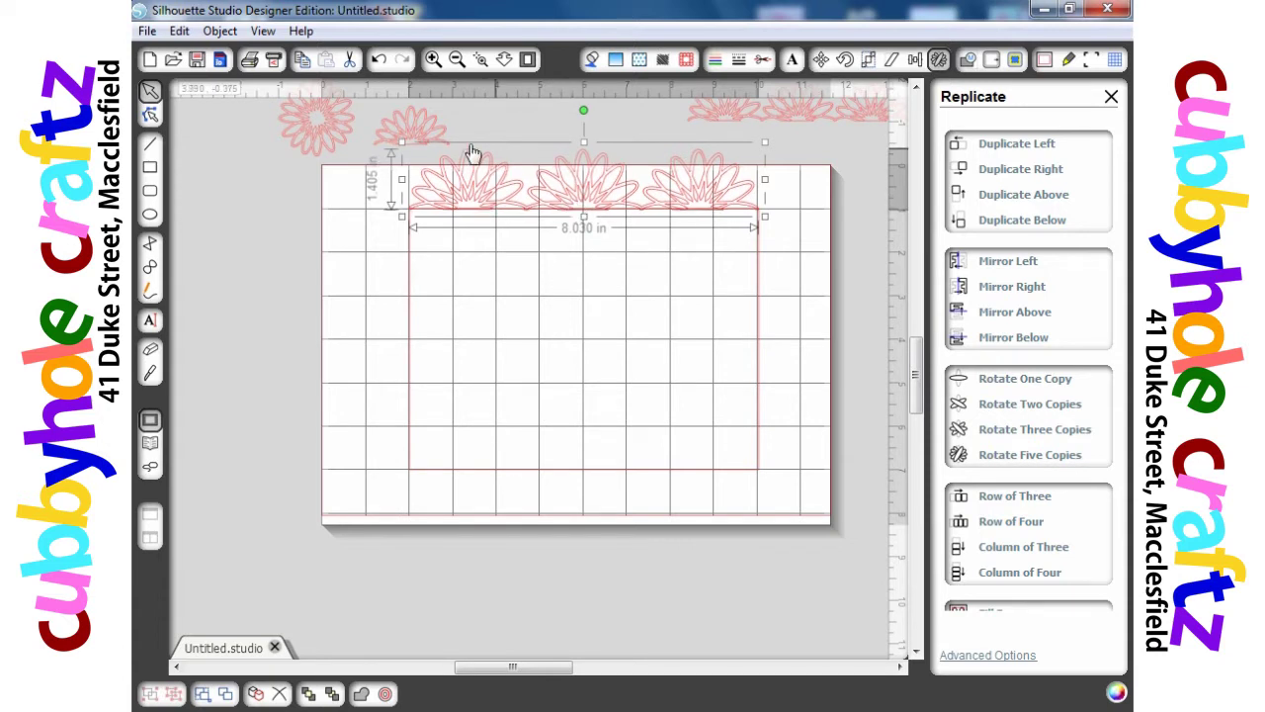
pyautogui.moveTo(387, 135); pyautogui.dragTo(376, 95)
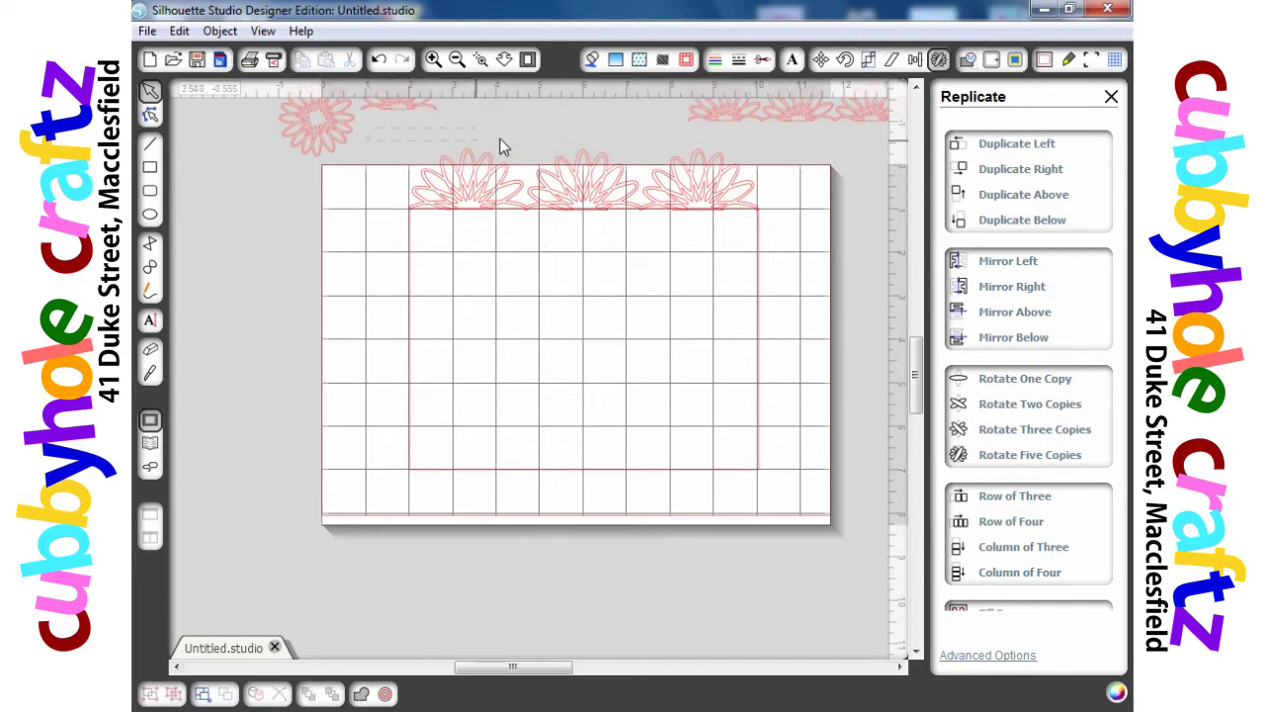
# Weld the flower border to the rectangle and shift the welded panel down onto the page.
pyautogui.click(757, 326)
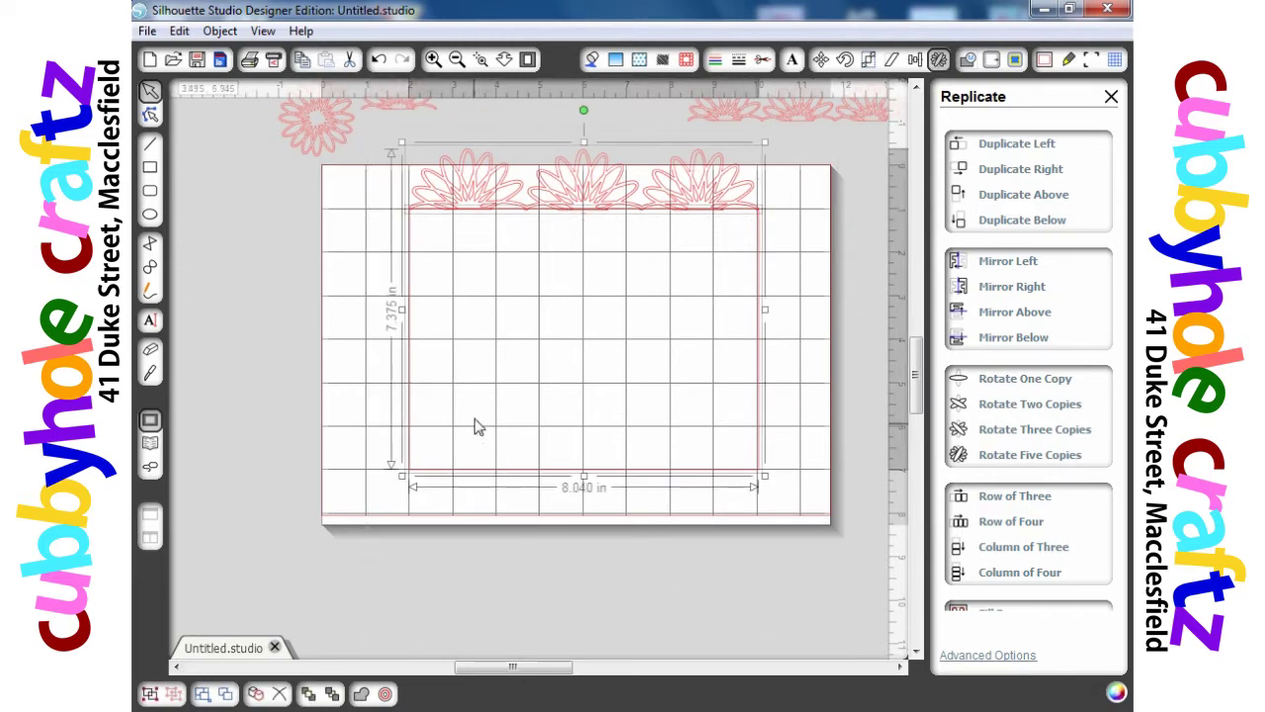
pyautogui.rightClick(576, 334)
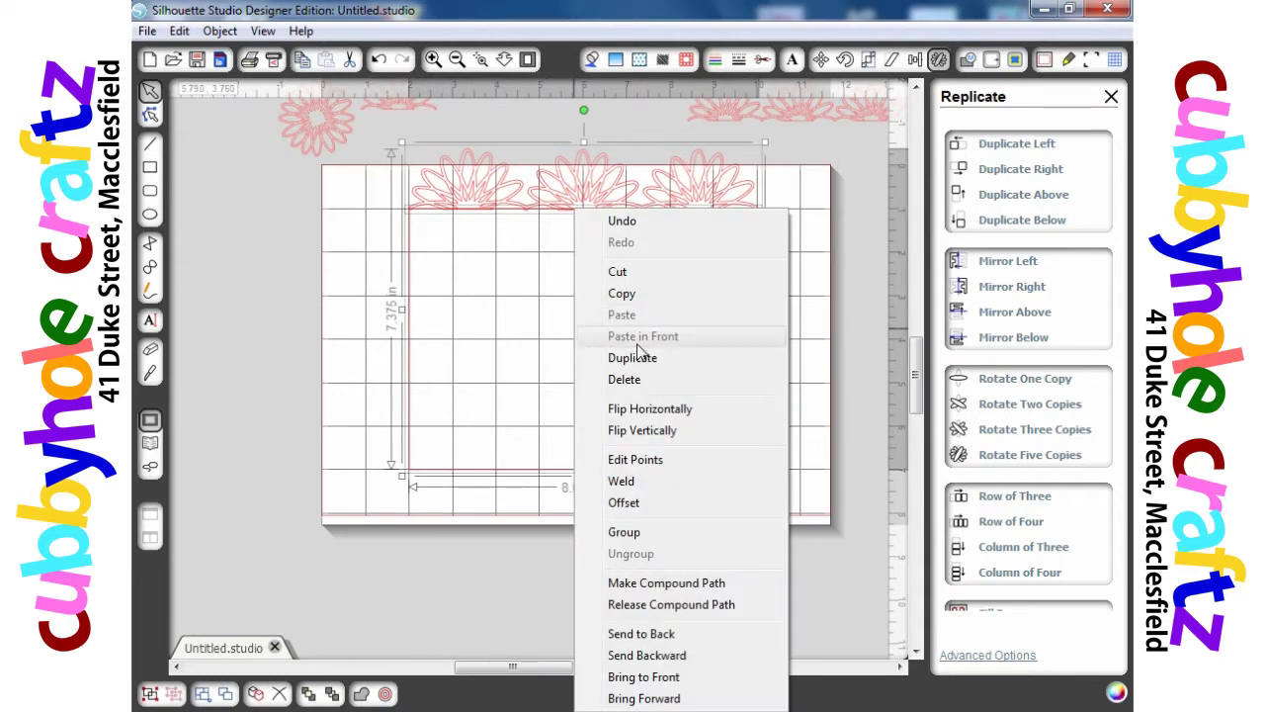
pyautogui.click(623, 480)
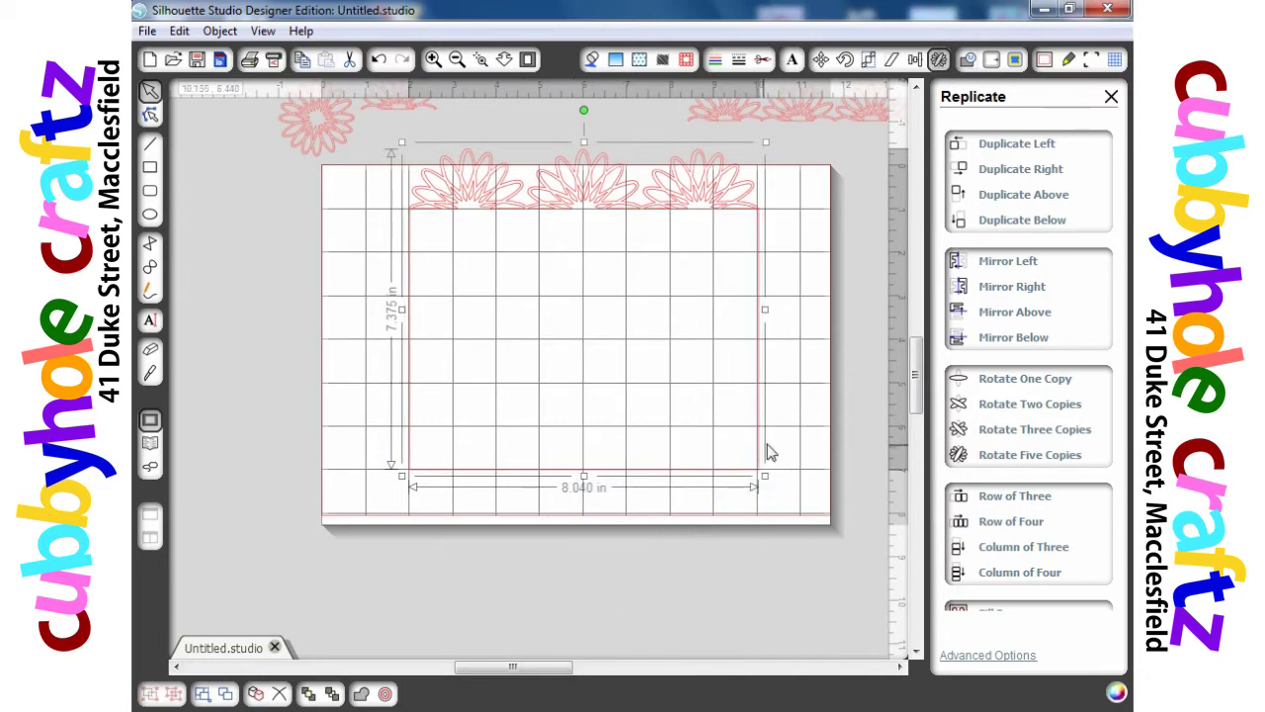
pyautogui.click(665, 501)
pyautogui.moveTo(630, 481); pyautogui.dragTo(626, 507)
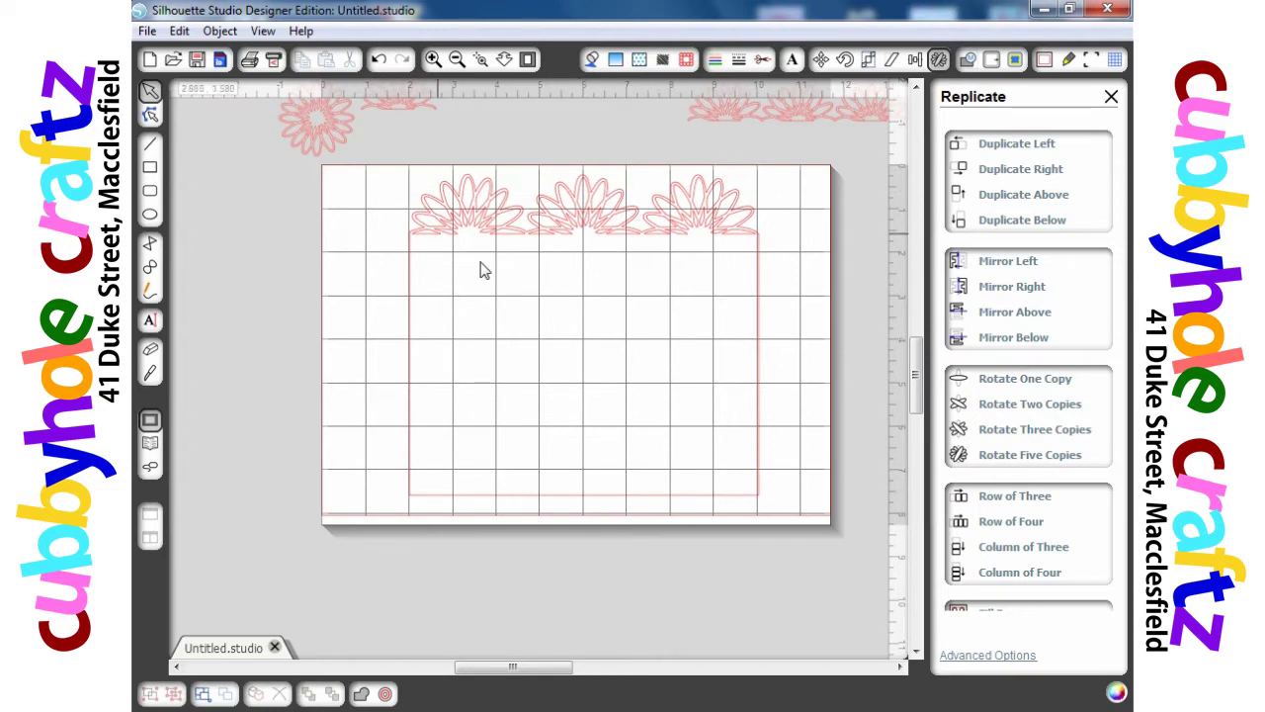
# Move the welded panel to the page's left side and make two duplicates of it to the right.
pyautogui.moveTo(586, 504); pyautogui.dragTo(508, 511)
pyautogui.click(691, 230)
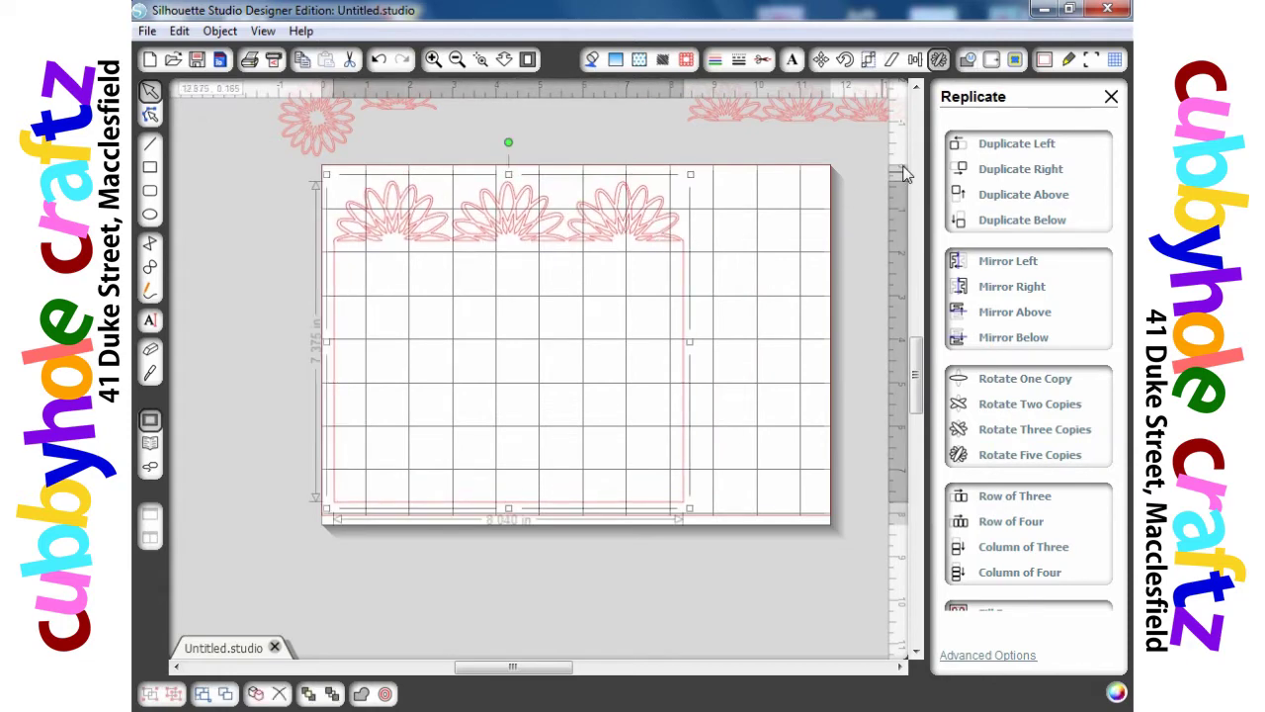
pyautogui.click(994, 168)
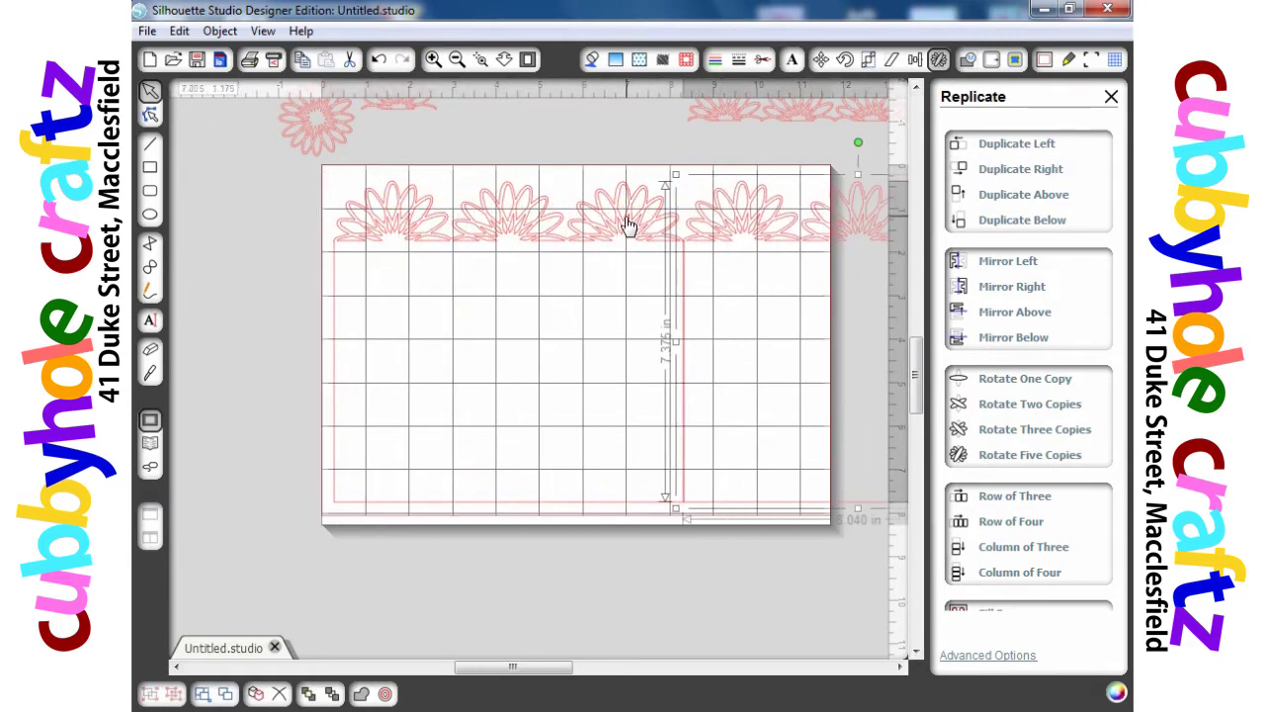
pyautogui.click(1008, 170)
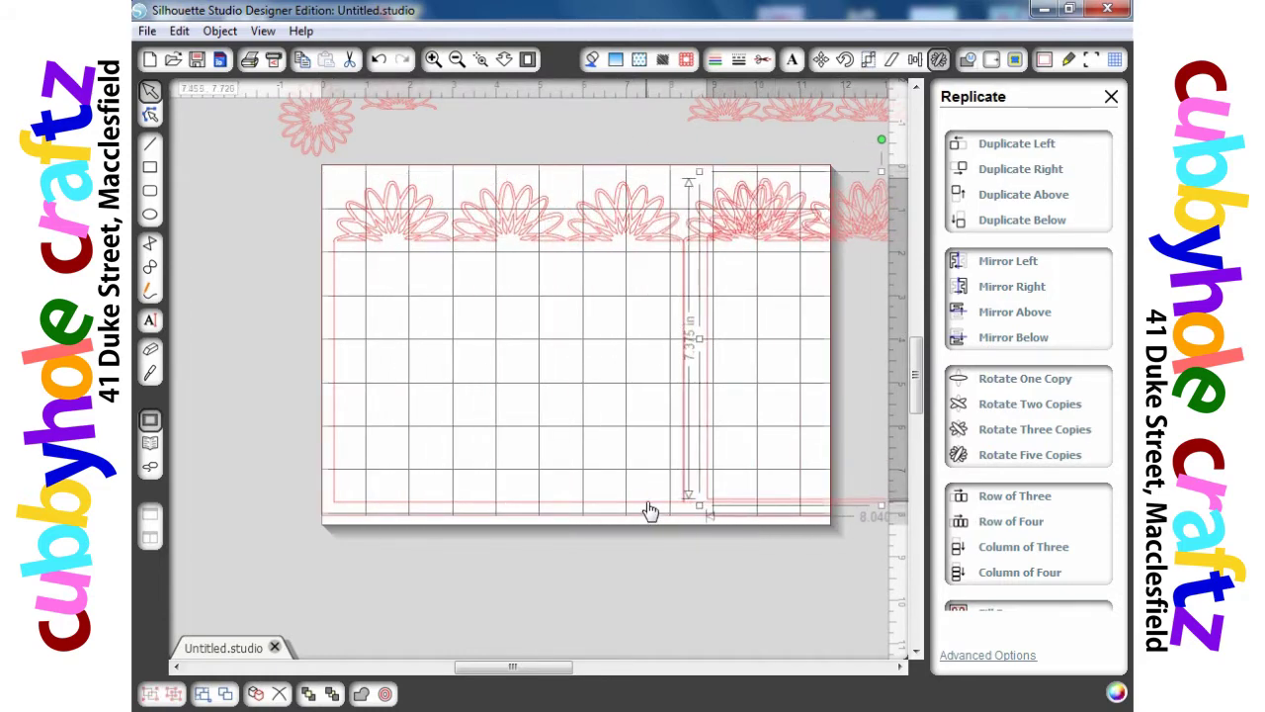
# Move the original panel off the page to the left and place one of the duplicates on the page.
pyautogui.moveTo(644, 508); pyautogui.dragTo(248, 511)
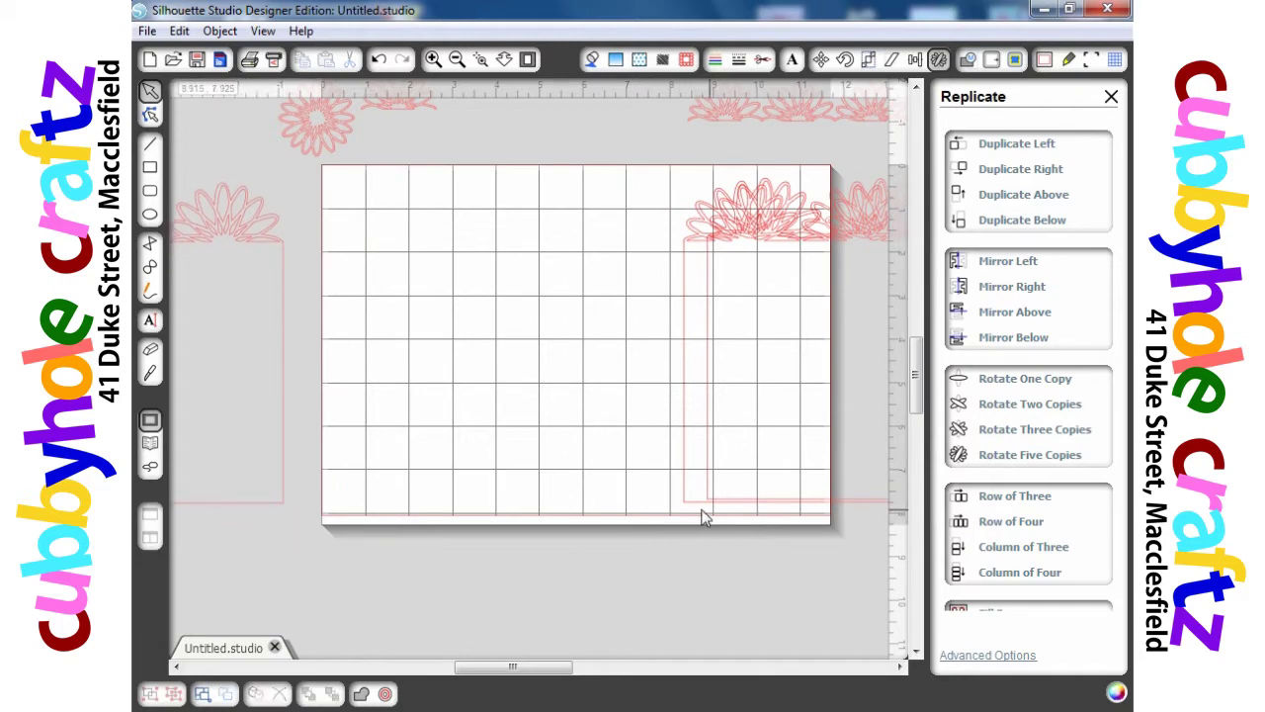
pyautogui.moveTo(692, 508); pyautogui.dragTo(336, 511)
pyautogui.click(339, 515)
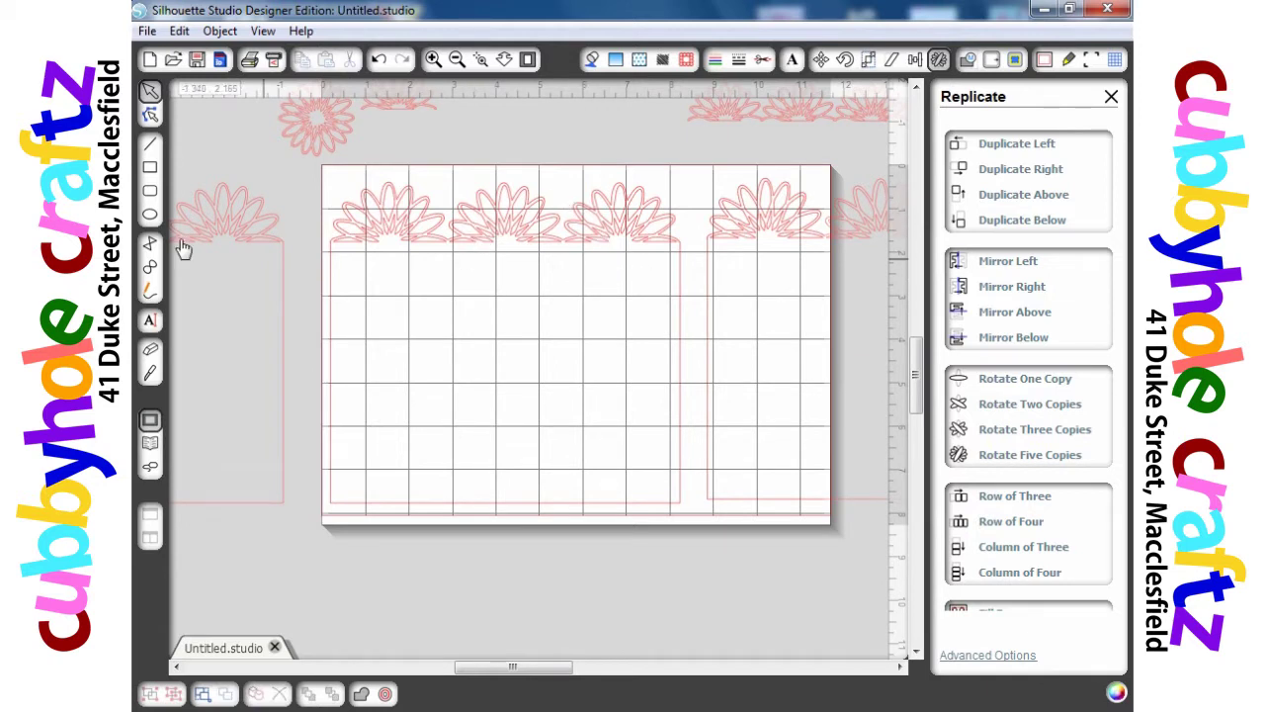
# Draw a rectangle about 8.55 in tall over the left half of the panel on the page and subtract it from the panel.
pyautogui.click(150, 175)
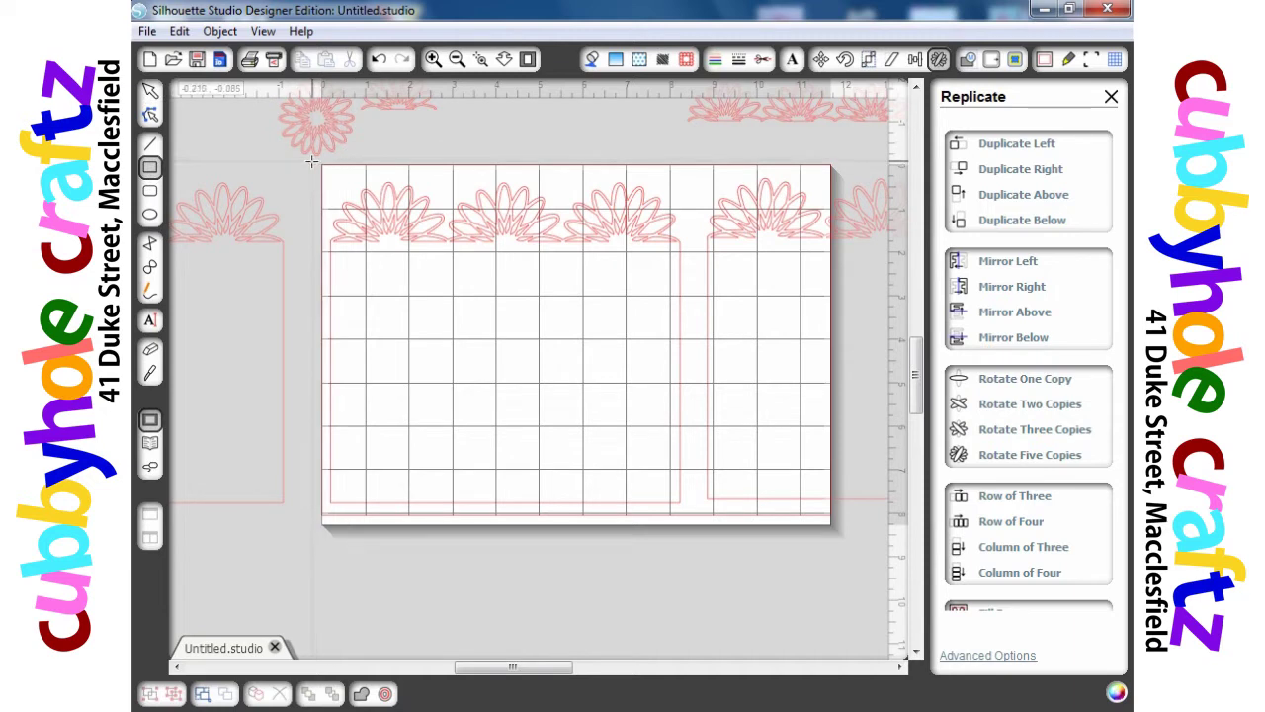
pyautogui.moveTo(310, 163); pyautogui.dragTo(499, 539)
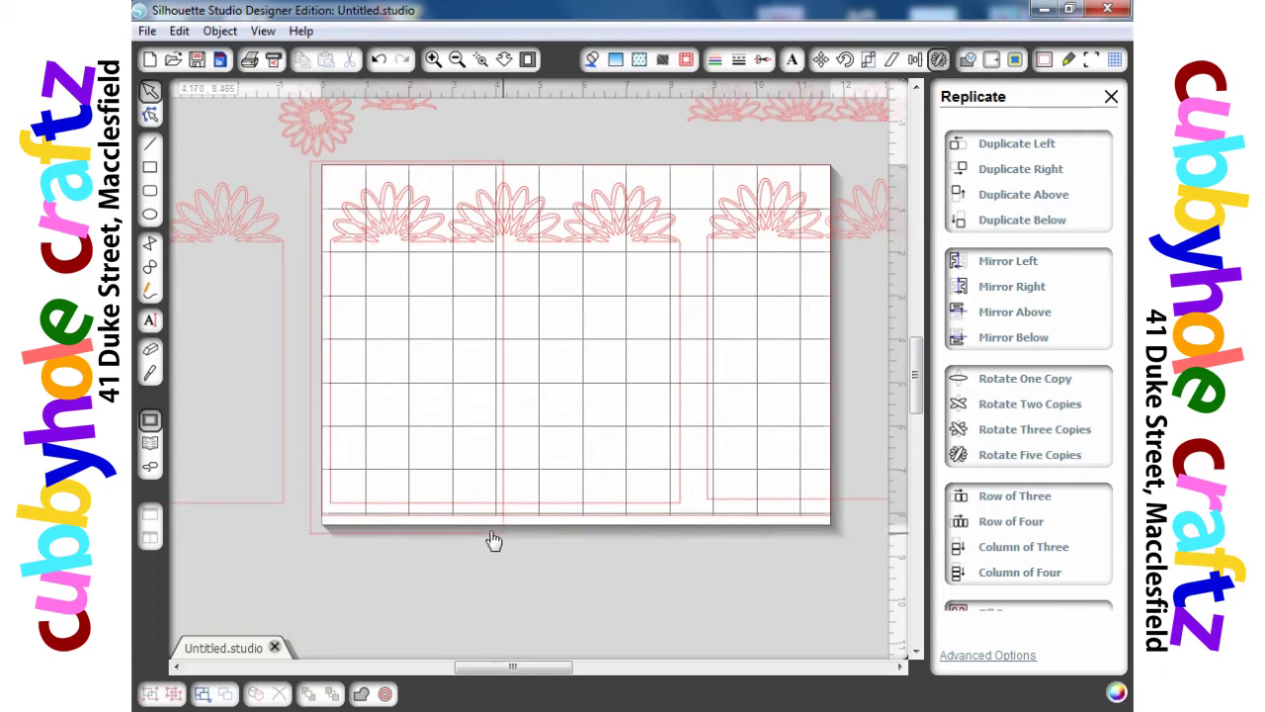
pyautogui.scroll(2, 316, 109)
pyautogui.scroll(2, 438, 564)
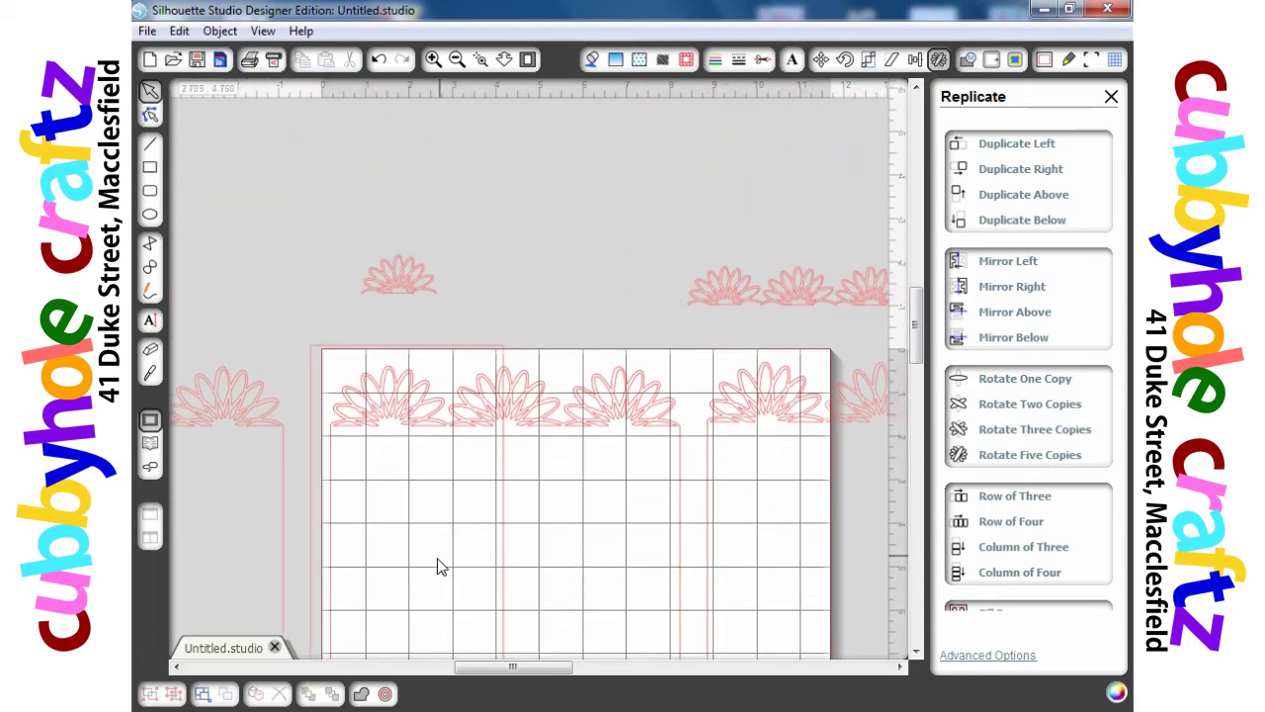
pyautogui.click(521, 633)
pyautogui.scroll(-5, 521, 593)
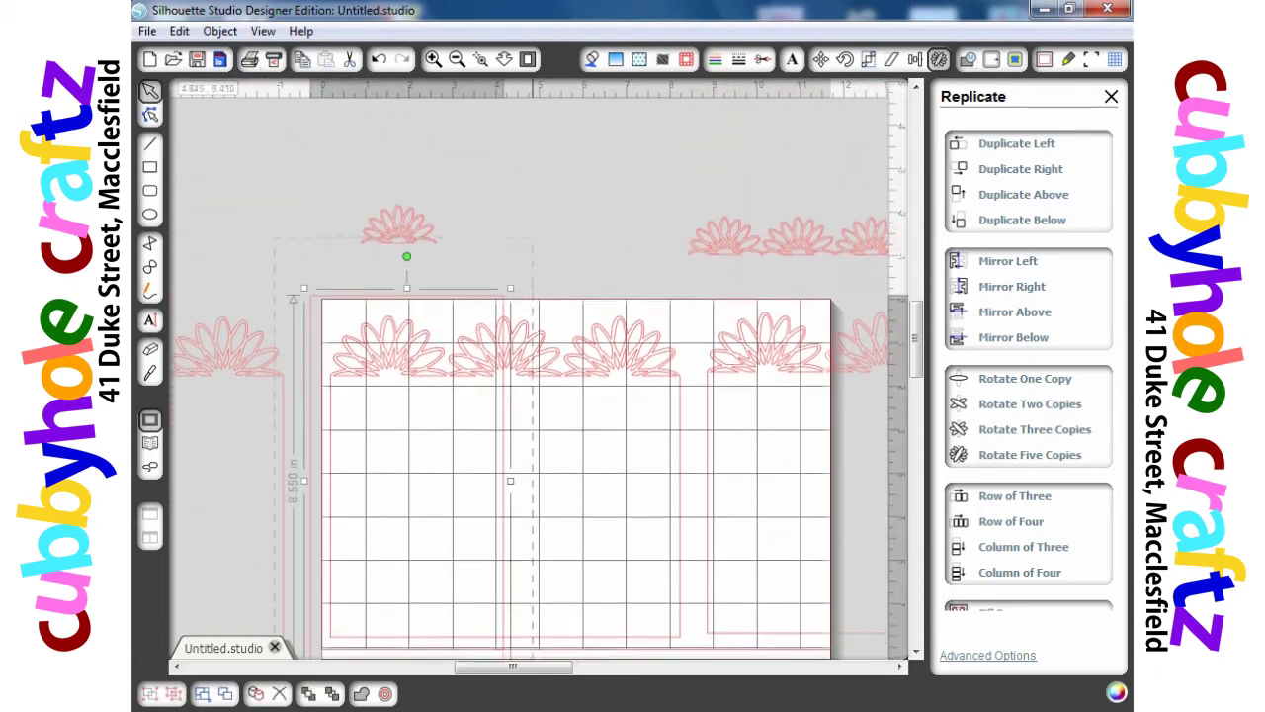
pyautogui.click(692, 494)
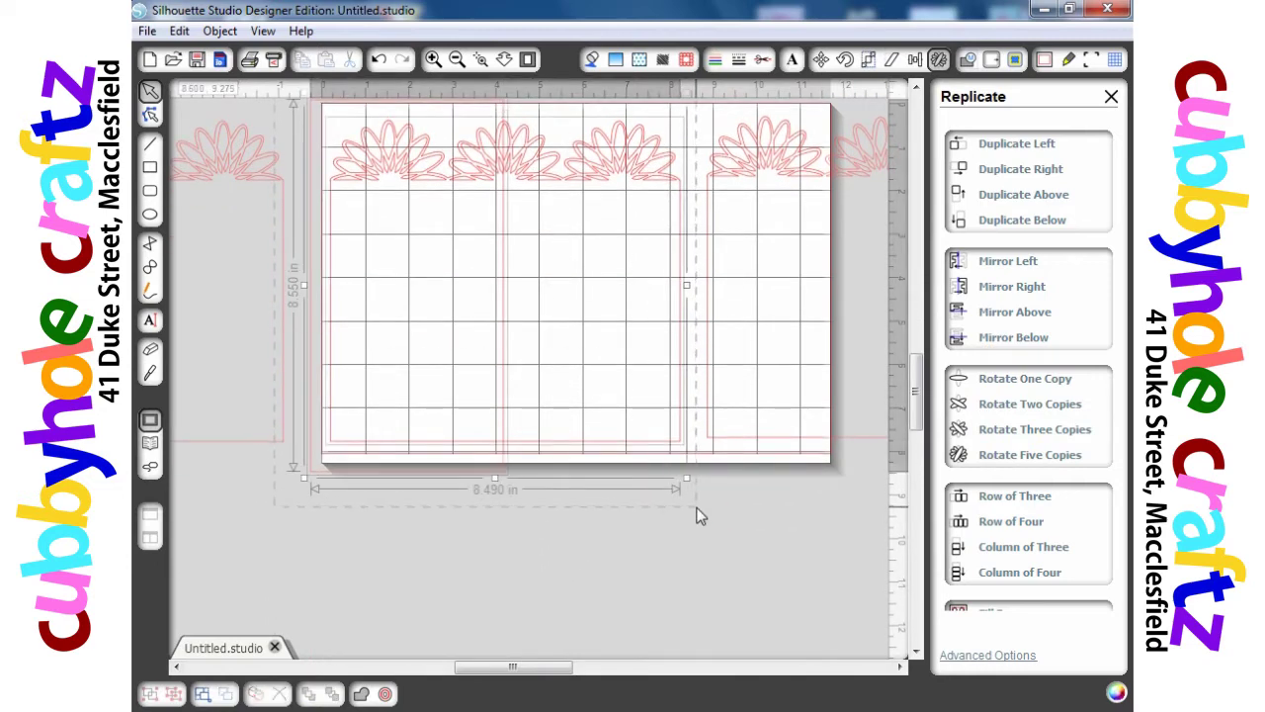
pyautogui.click(968, 61)
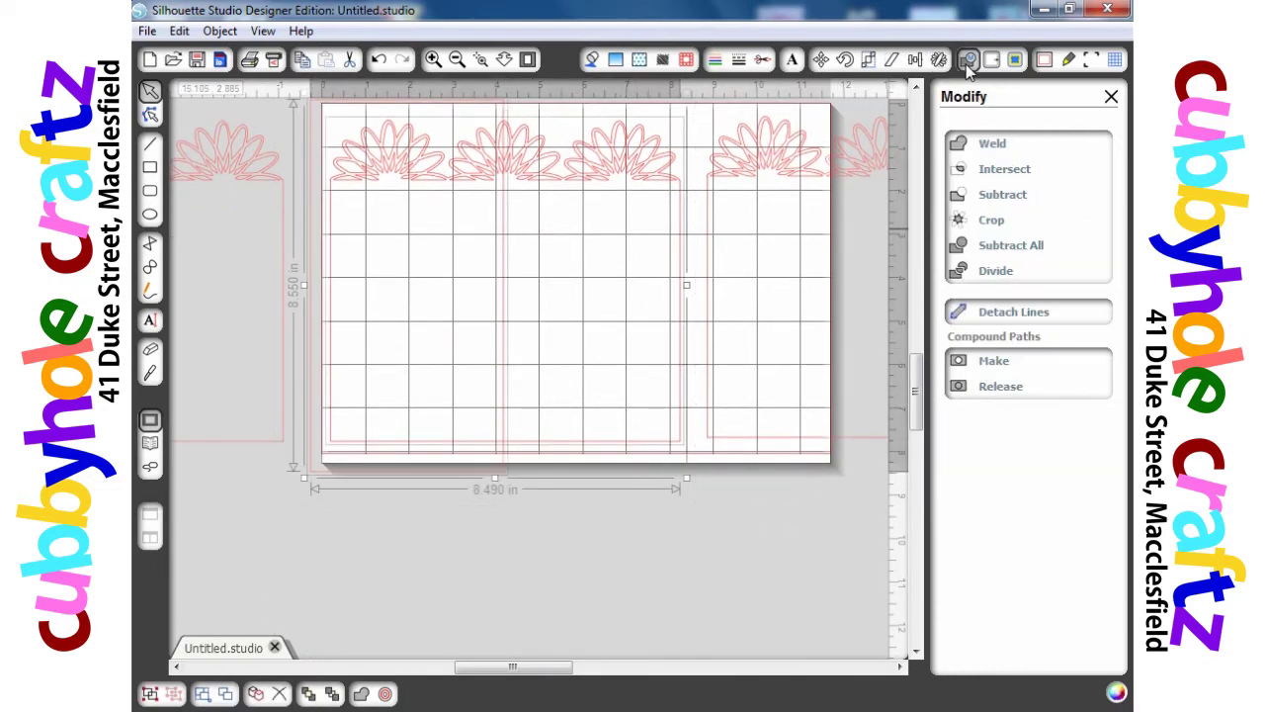
pyautogui.click(961, 196)
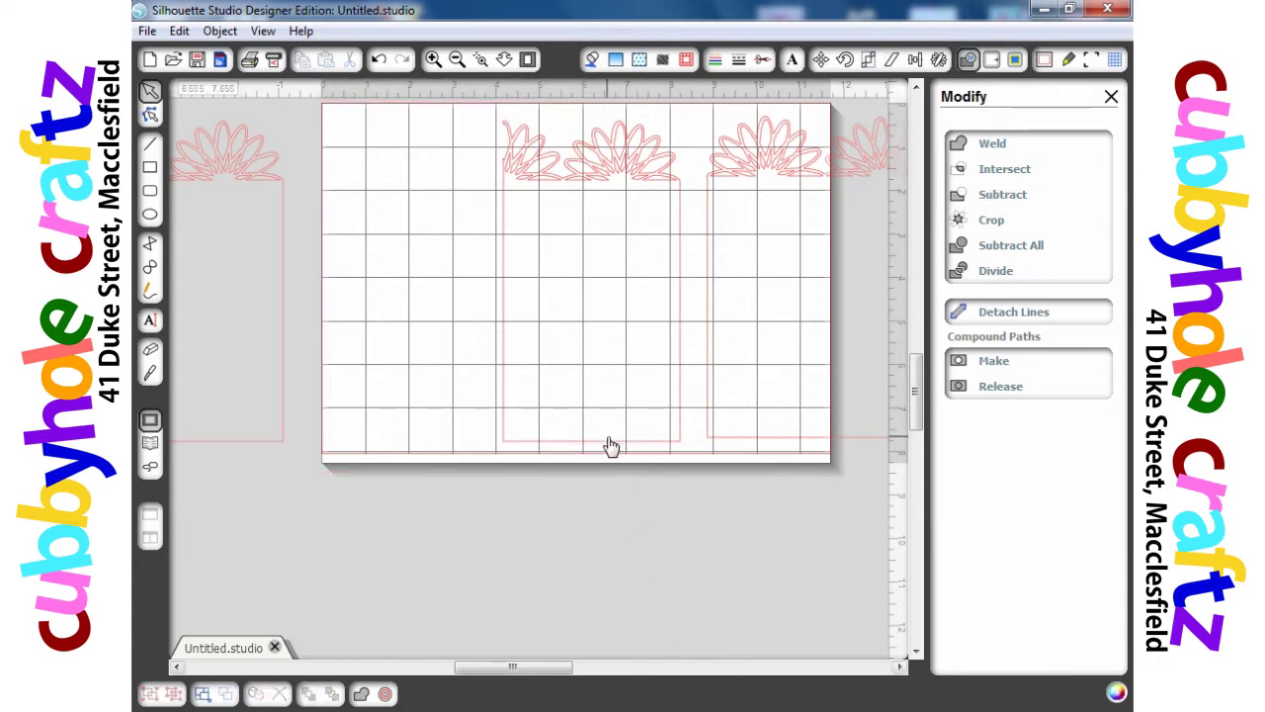
# Move the cut half panel off to the lower right of the page and bring the remaining full duplicate onto the page.
pyautogui.moveTo(607, 445); pyautogui.dragTo(831, 668)
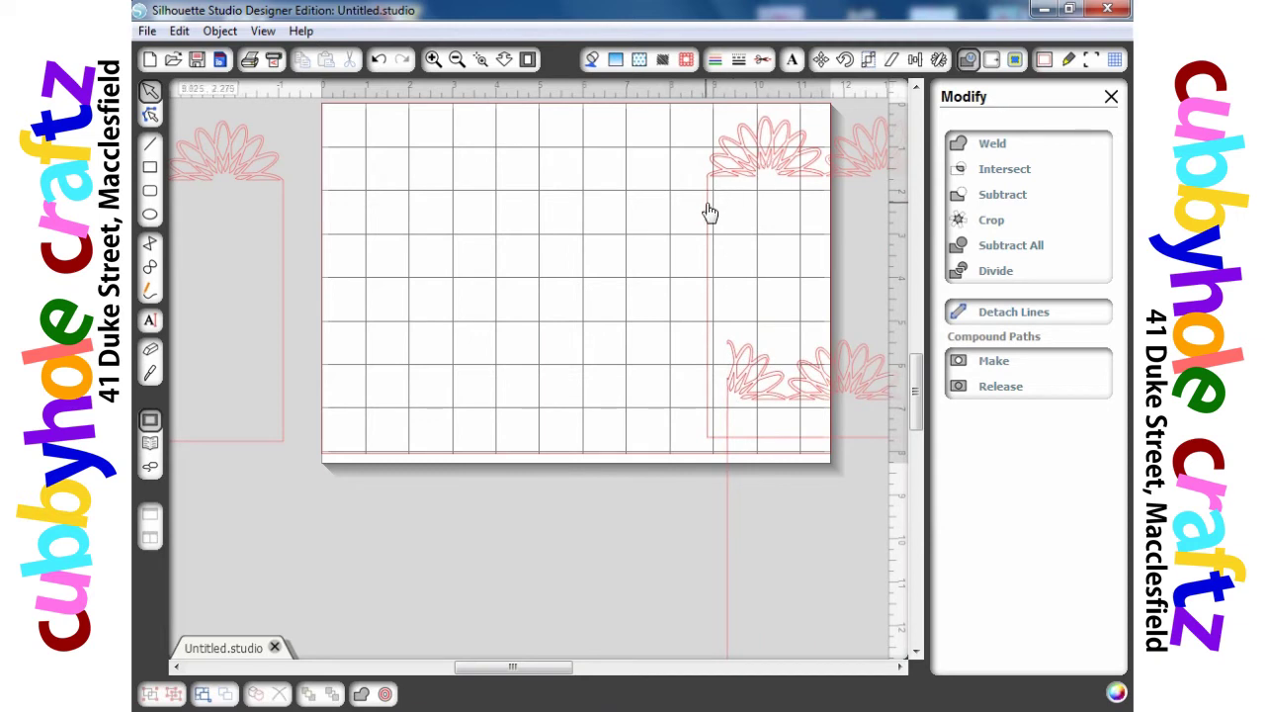
pyautogui.moveTo(705, 212); pyautogui.dragTo(359, 202)
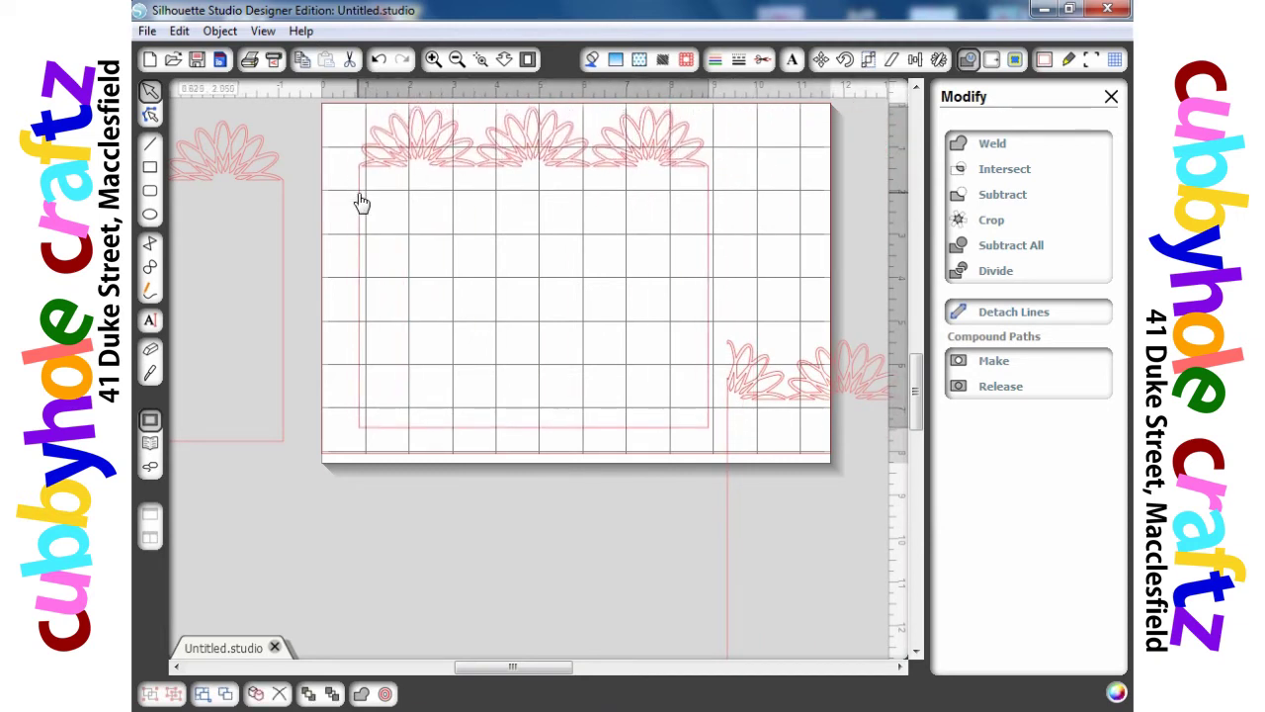
pyautogui.click(750, 566)
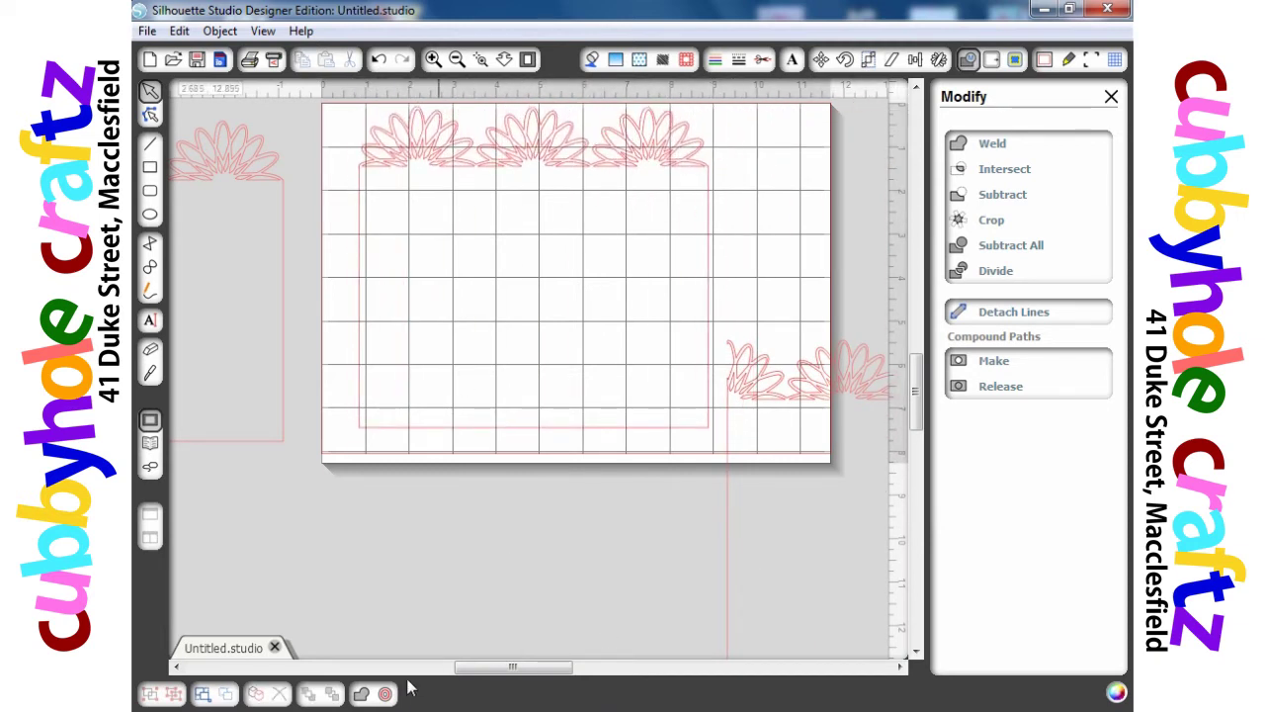
pyautogui.moveTo(472, 669); pyautogui.dragTo(496, 673)
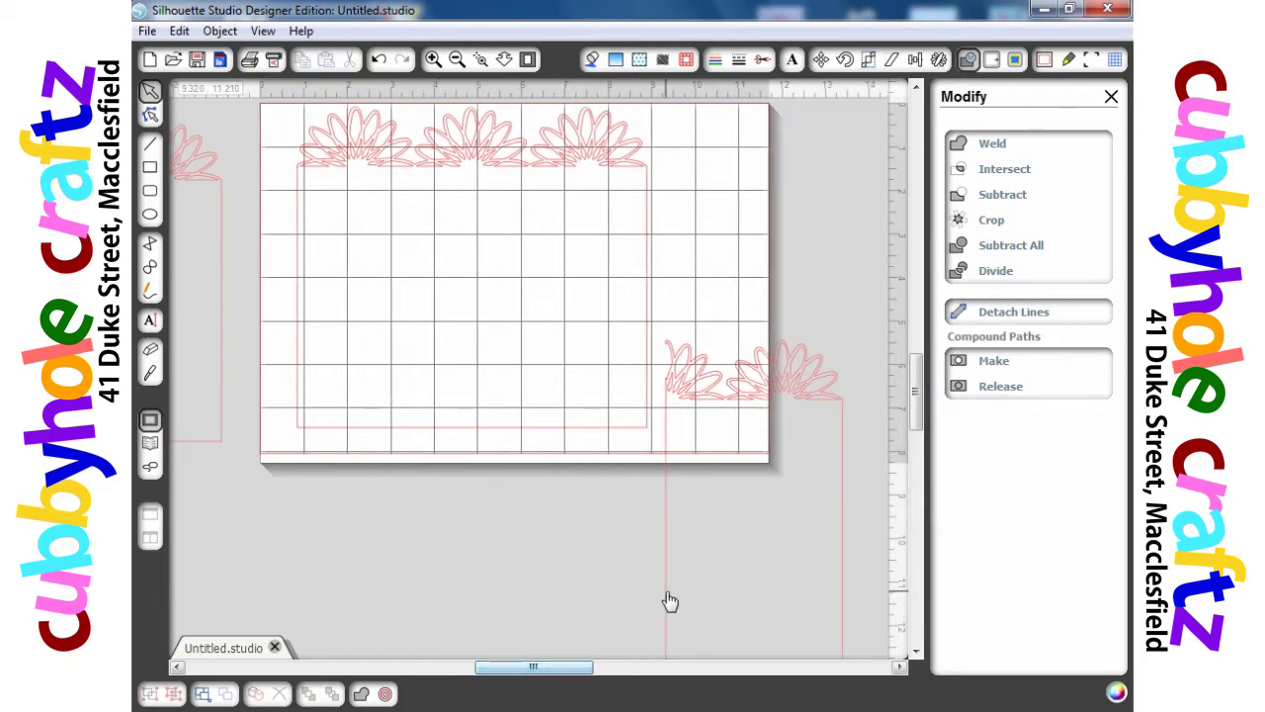
pyautogui.moveTo(669, 599); pyautogui.dragTo(731, 579)
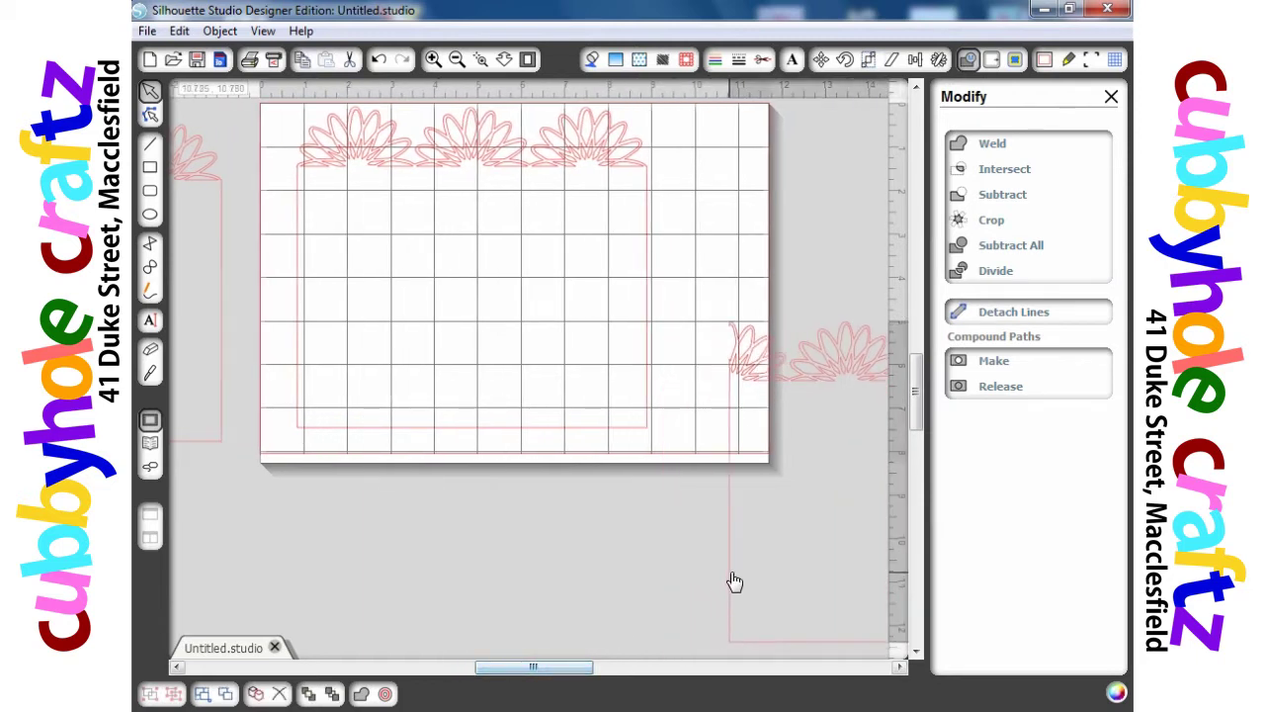
# Draw a rectangle over the right half of the panel on the page and subtract it from the panel.
pyautogui.click(149, 170)
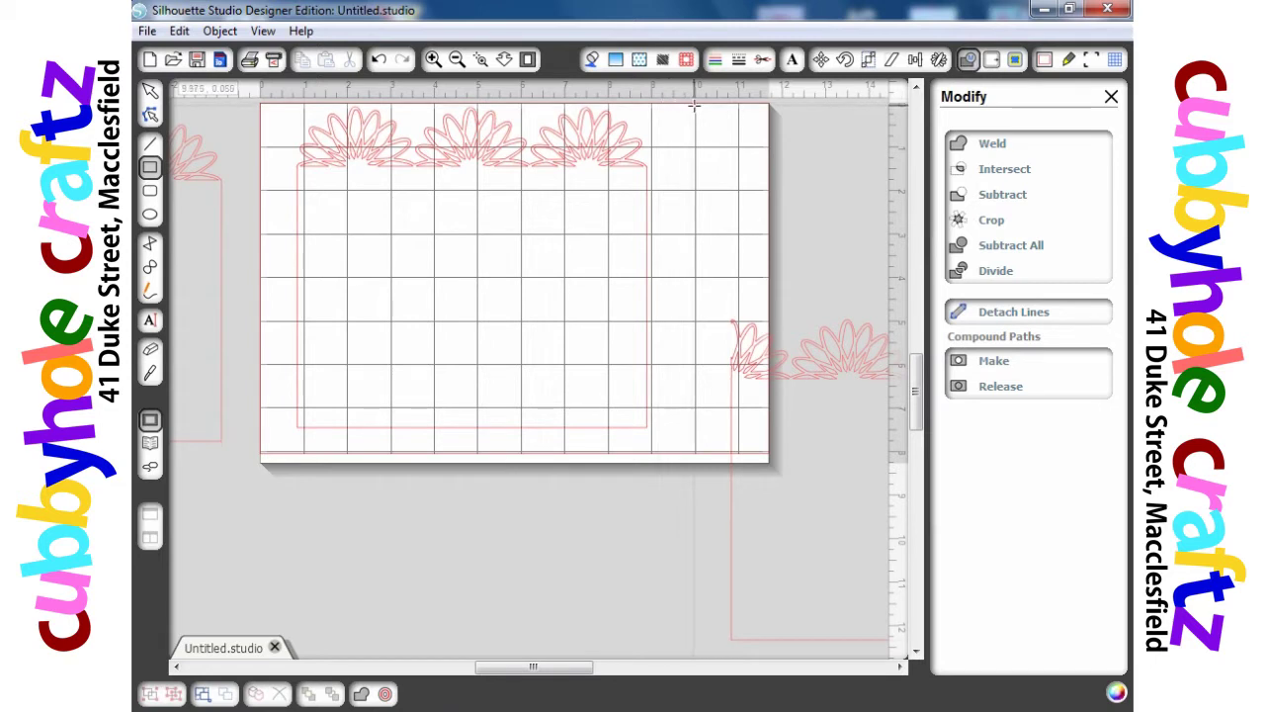
pyautogui.moveTo(690, 99); pyautogui.dragTo(472, 465)
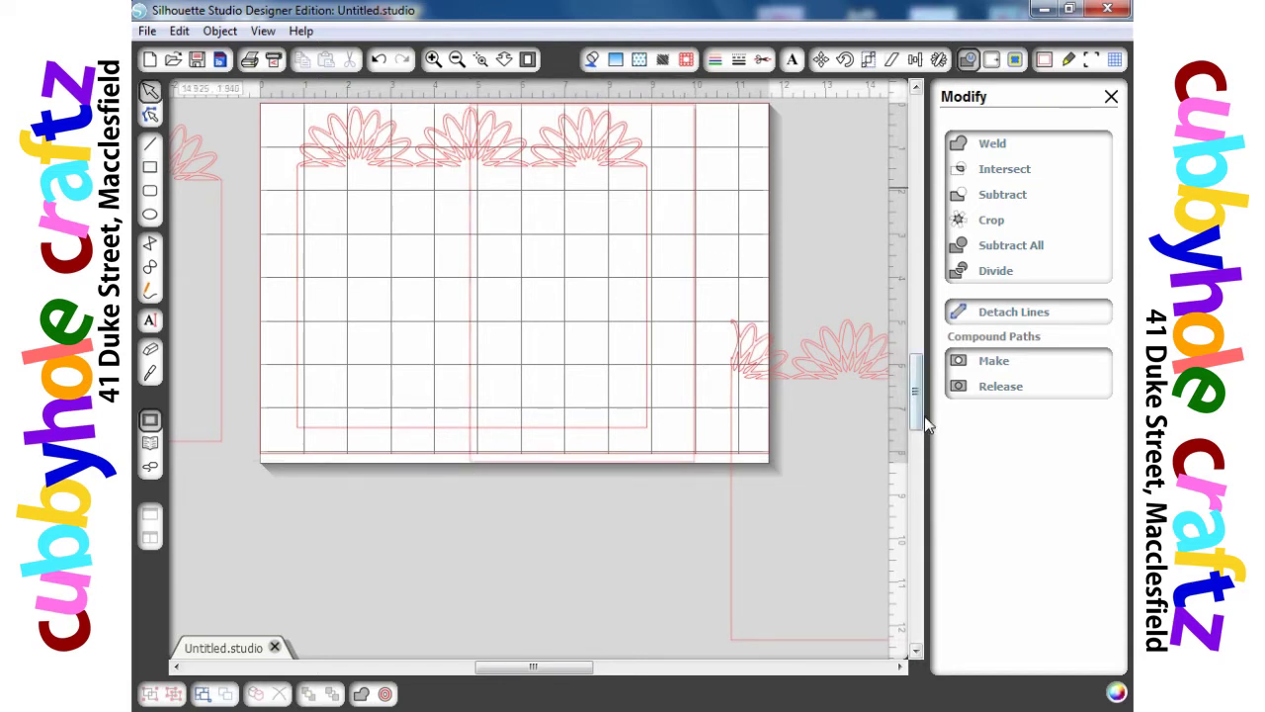
pyautogui.moveTo(924, 416); pyautogui.dragTo(931, 375)
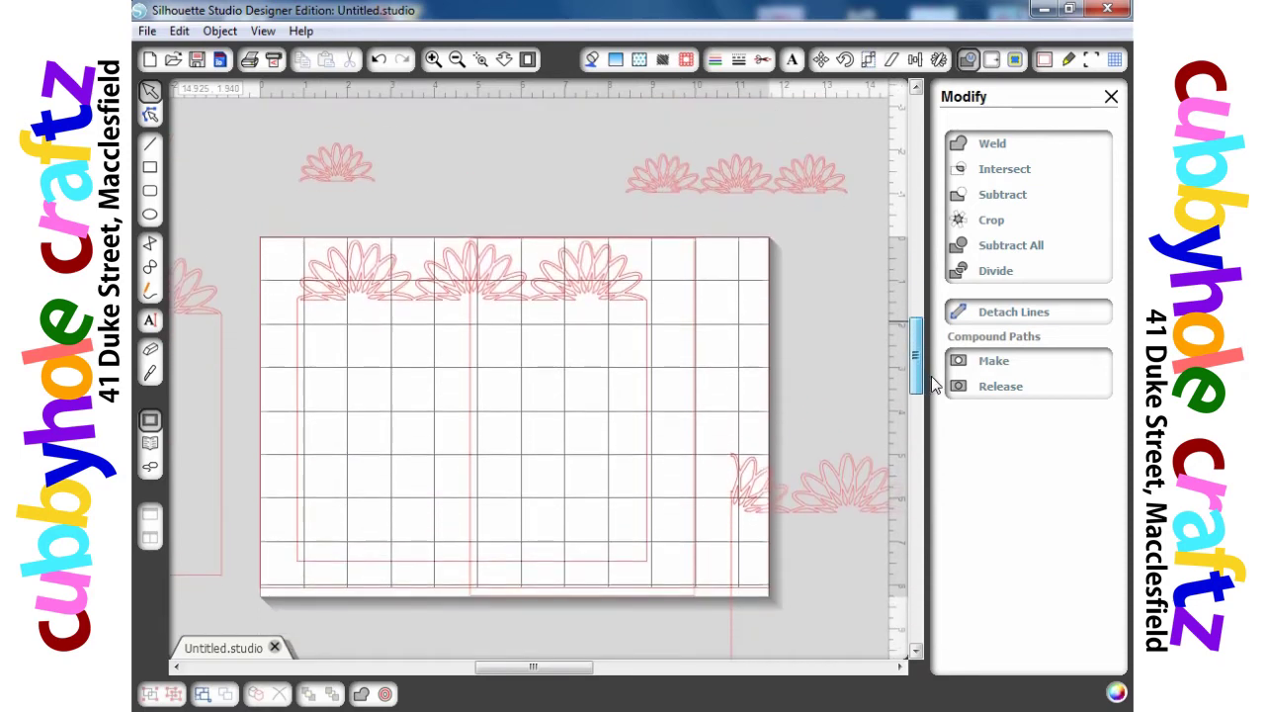
pyautogui.click(293, 300)
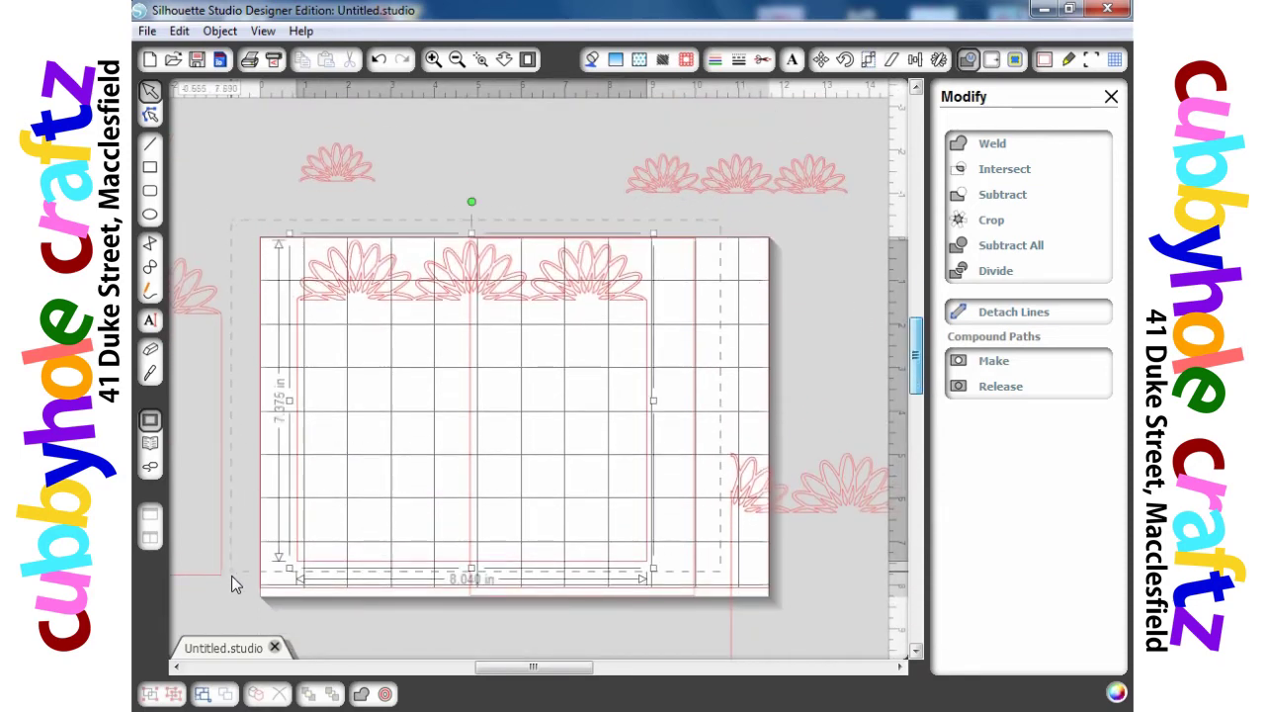
pyautogui.click(985, 200)
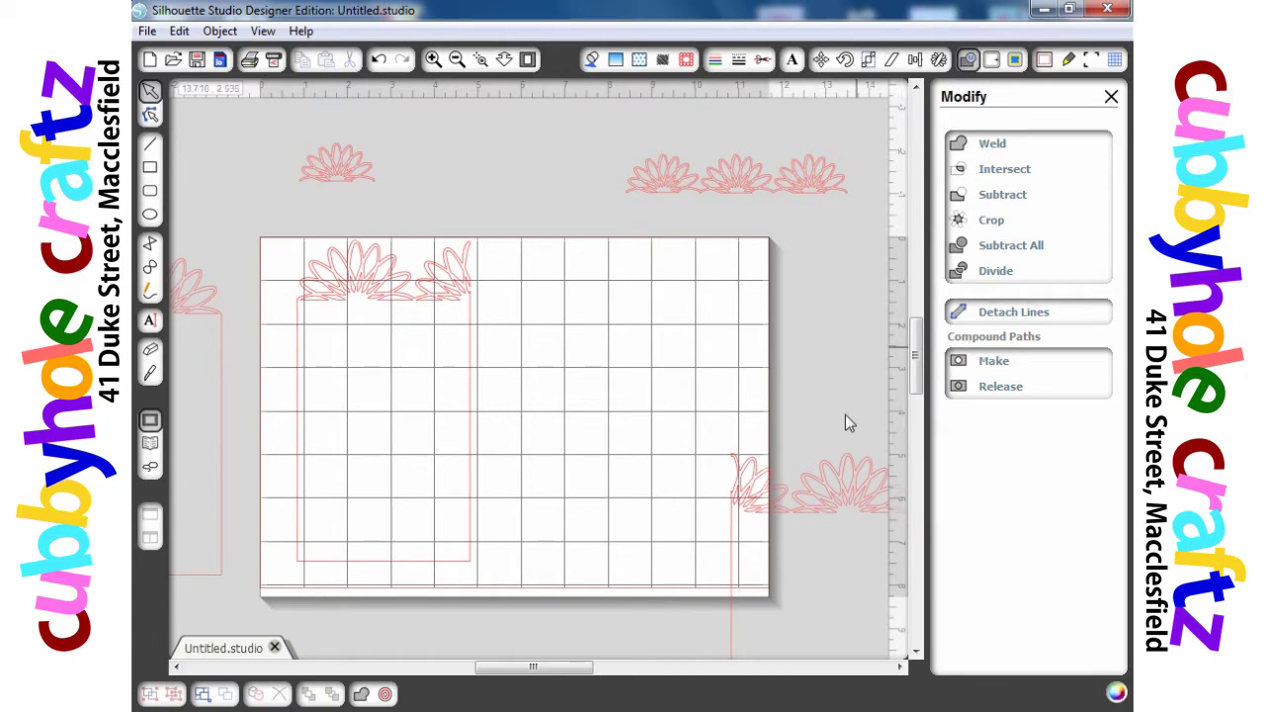
# Move the first half panel onto the page beside the new one and shift the full panel closer to the page edge.
pyautogui.moveTo(836, 508); pyautogui.dragTo(598, 299)
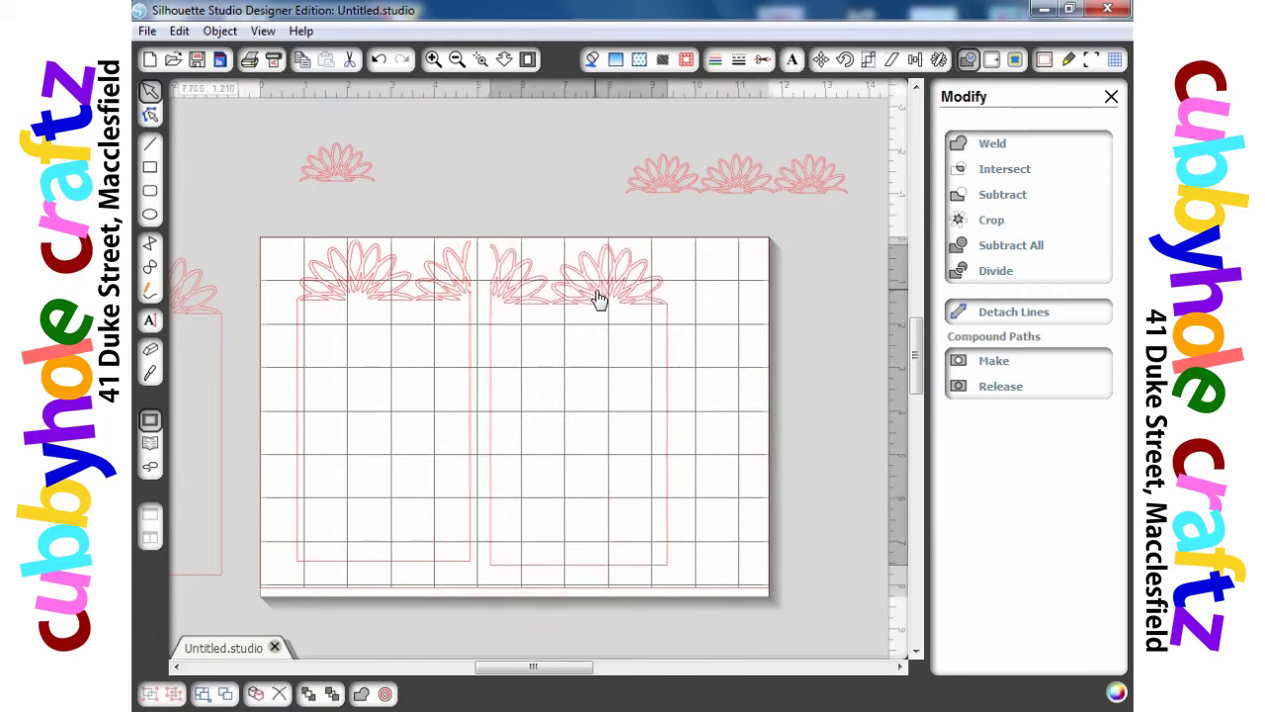
pyautogui.moveTo(200, 576); pyautogui.dragTo(237, 523)
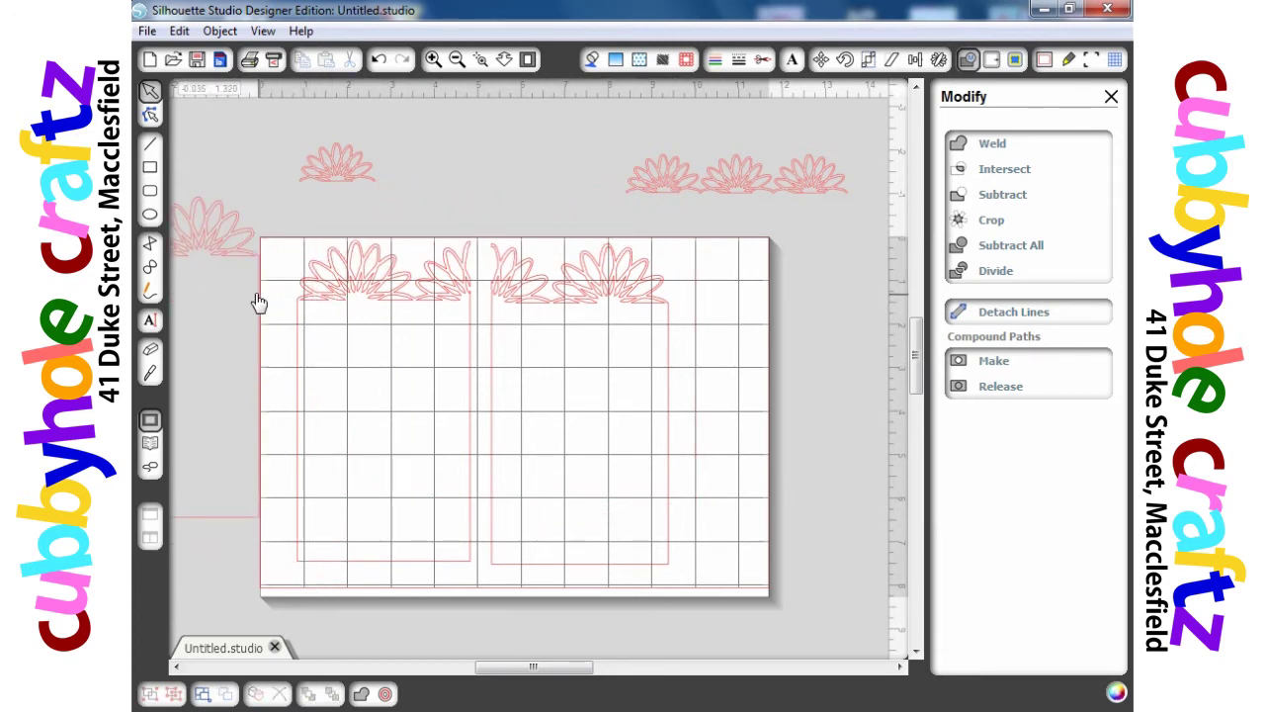
# Draw a narrow strip about 0.36 in wide and 5.7 in tall beside the right half panel and duplicate it.
pyautogui.click(153, 171)
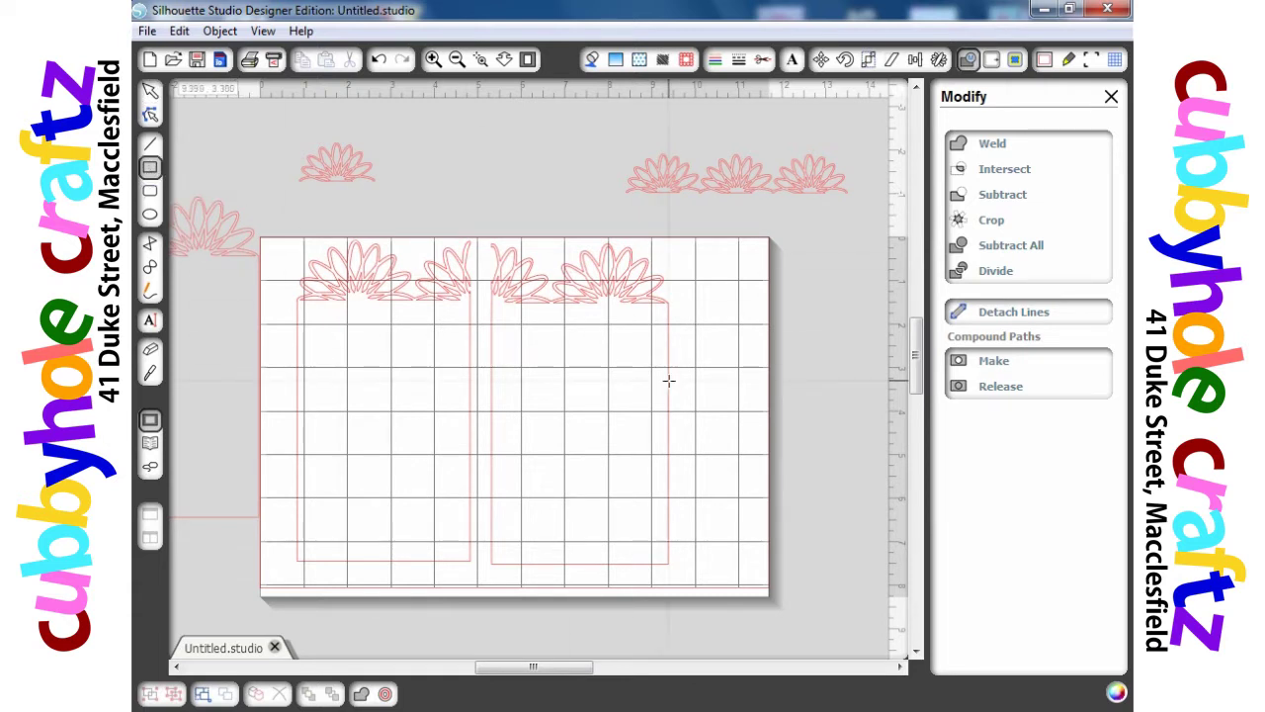
pyautogui.moveTo(673, 312); pyautogui.dragTo(689, 561)
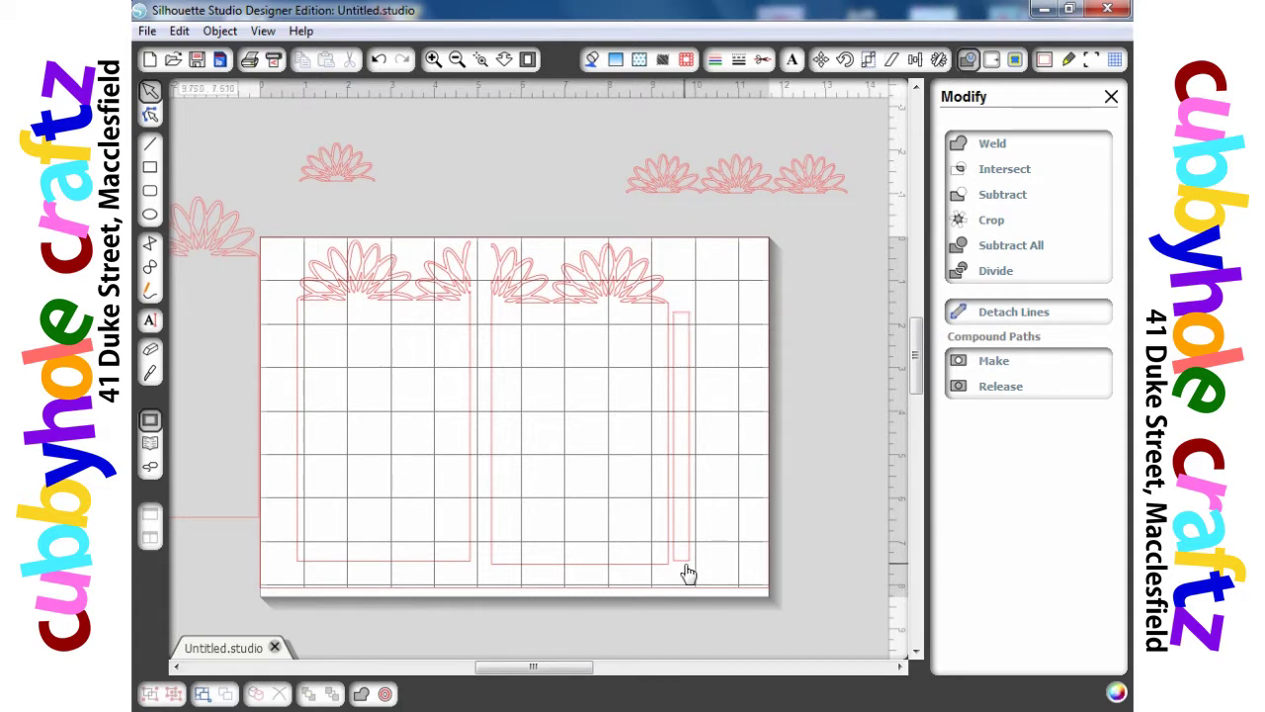
pyautogui.click(689, 476)
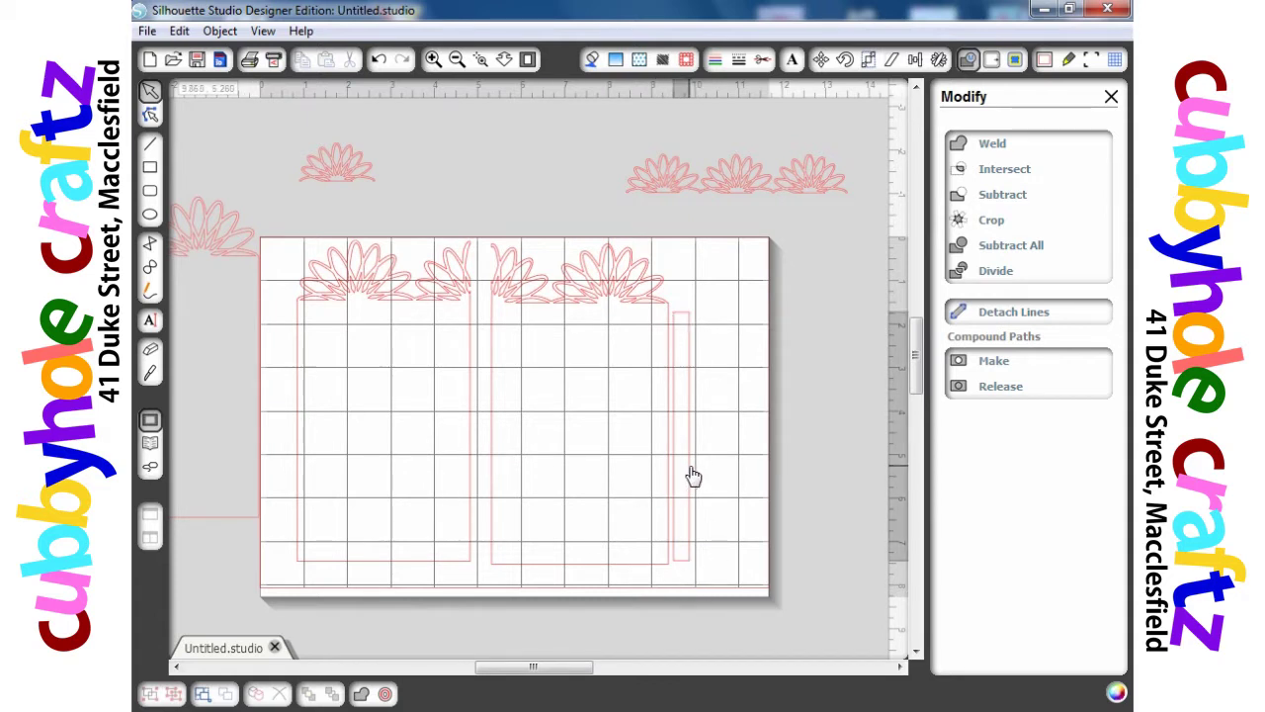
pyautogui.click(939, 60)
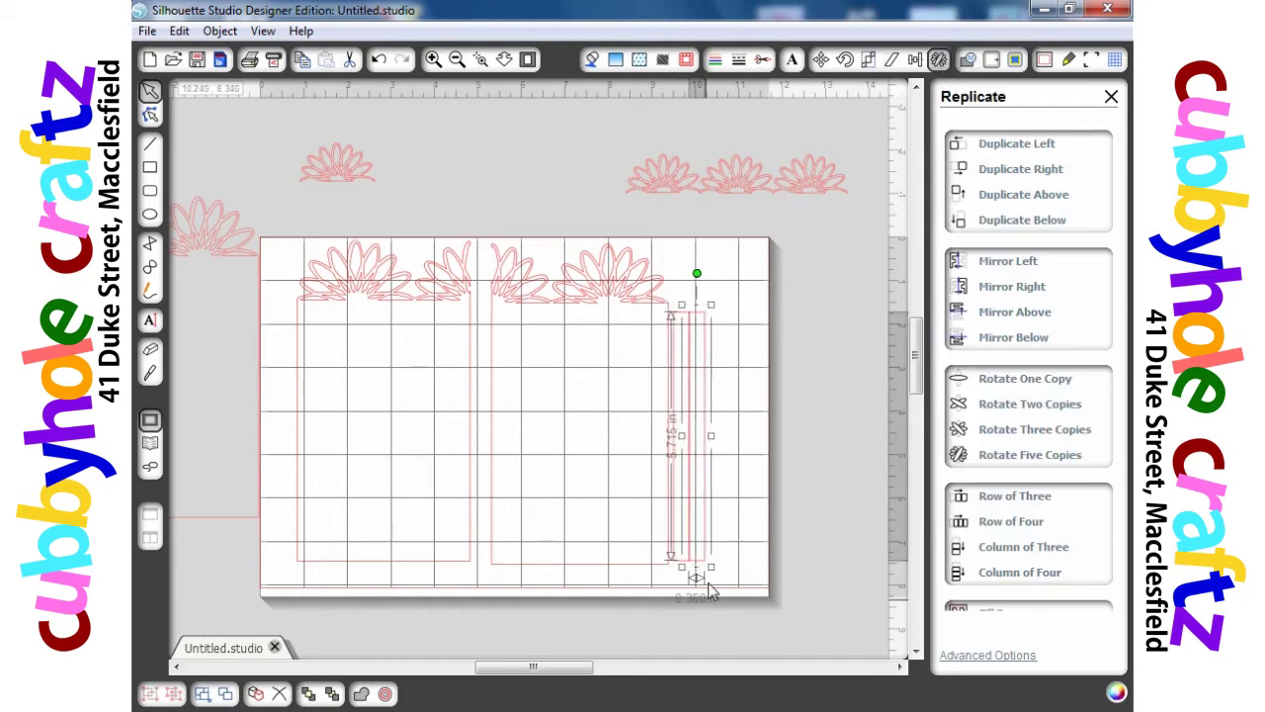
# Place the duplicate strip against the left half panel's outer edge and the original strip overlapping the right half panel's outer edge.
pyautogui.moveTo(670, 570); pyautogui.dragTo(300, 563)
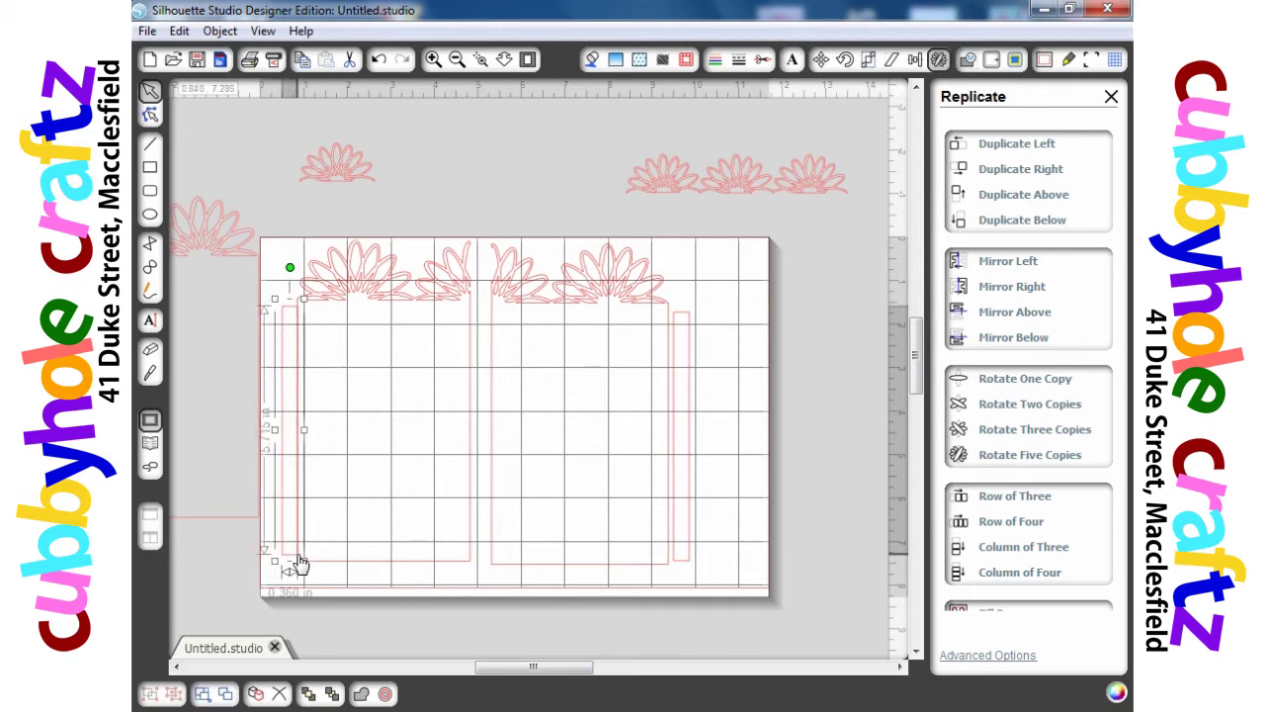
pyautogui.moveTo(300, 564); pyautogui.dragTo(302, 563)
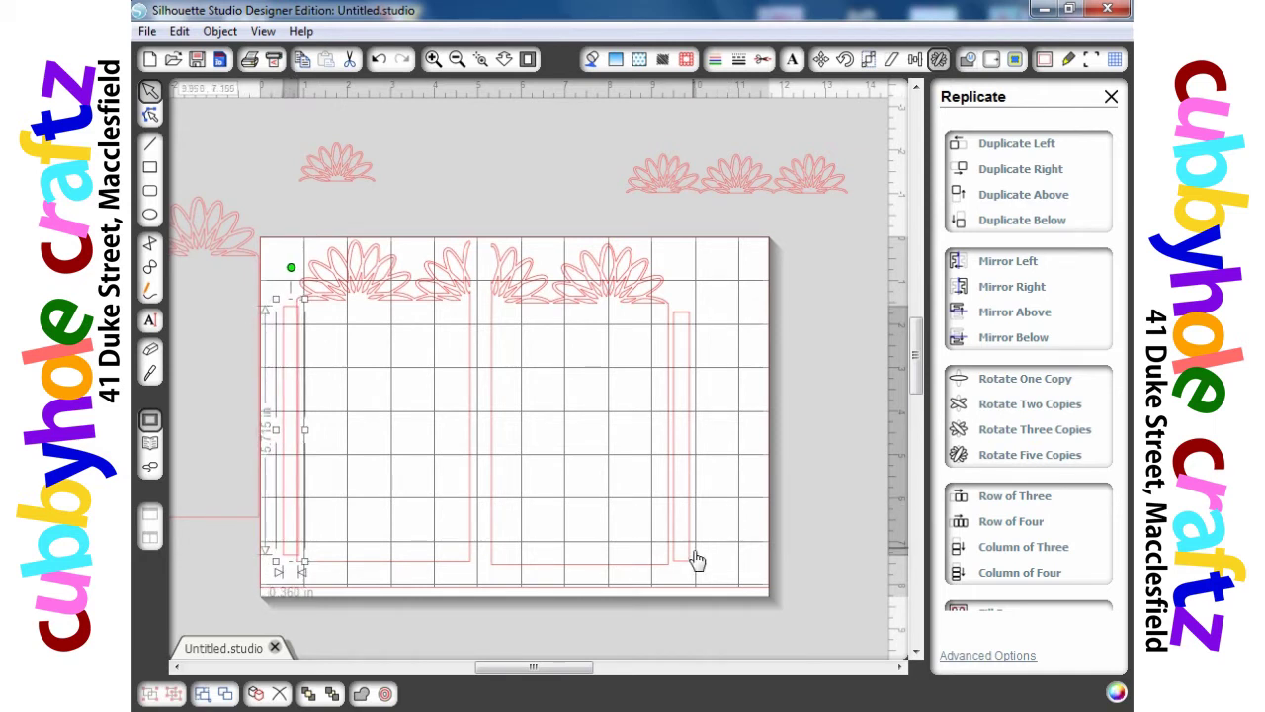
pyautogui.moveTo(695, 564); pyautogui.dragTo(684, 564)
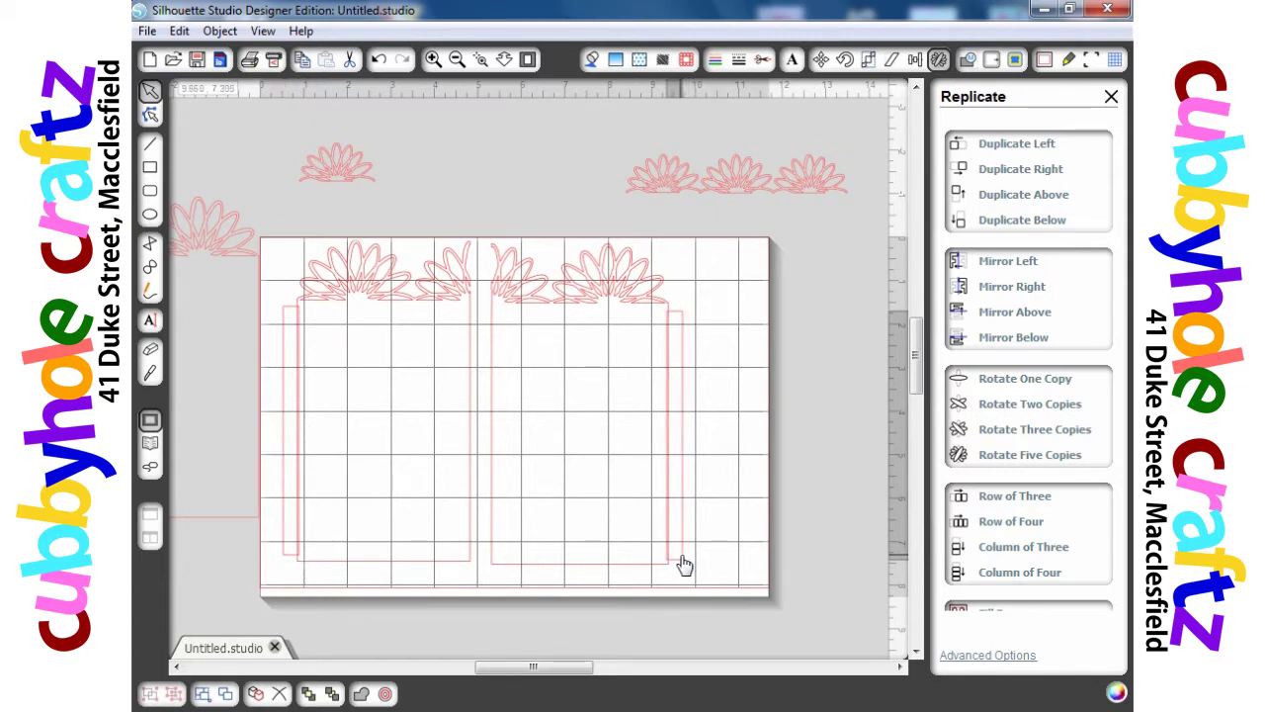
pyautogui.click(684, 565)
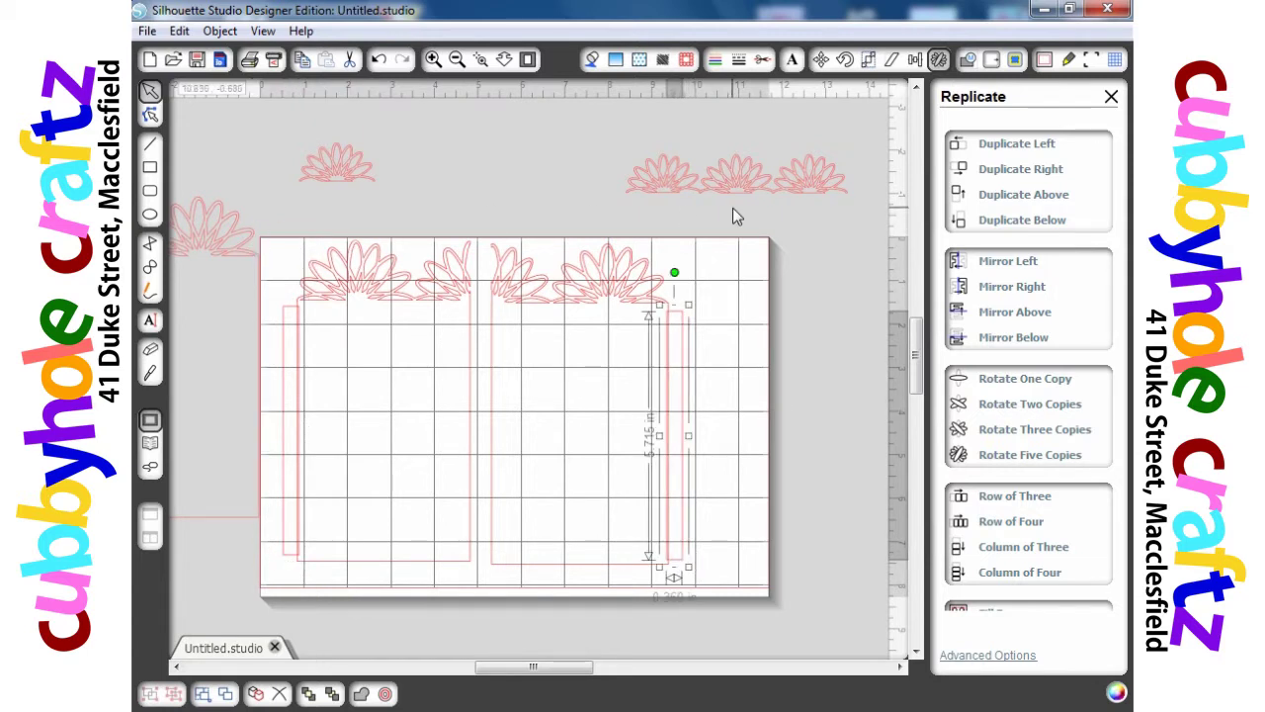
# Weld the right half panel and its side strip into one shape.
pyautogui.moveTo(732, 208); pyautogui.dragTo(483, 254)
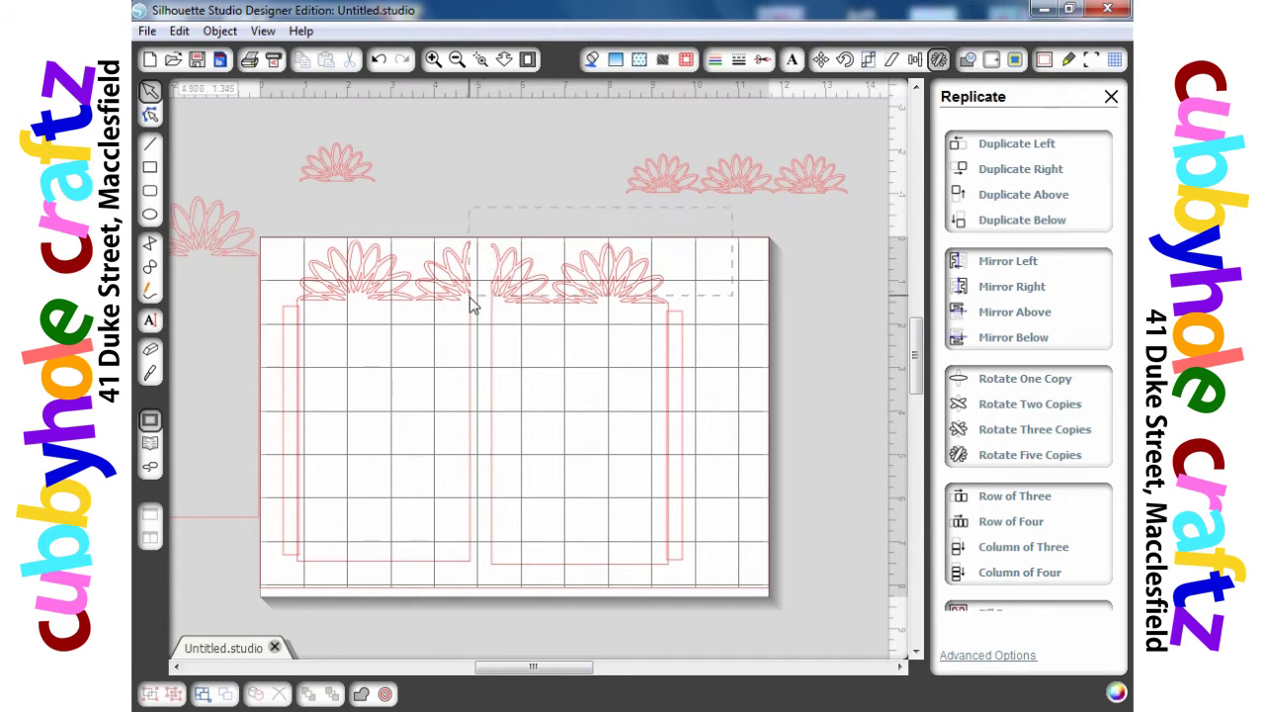
pyautogui.moveTo(470, 297); pyautogui.dragTo(484, 585)
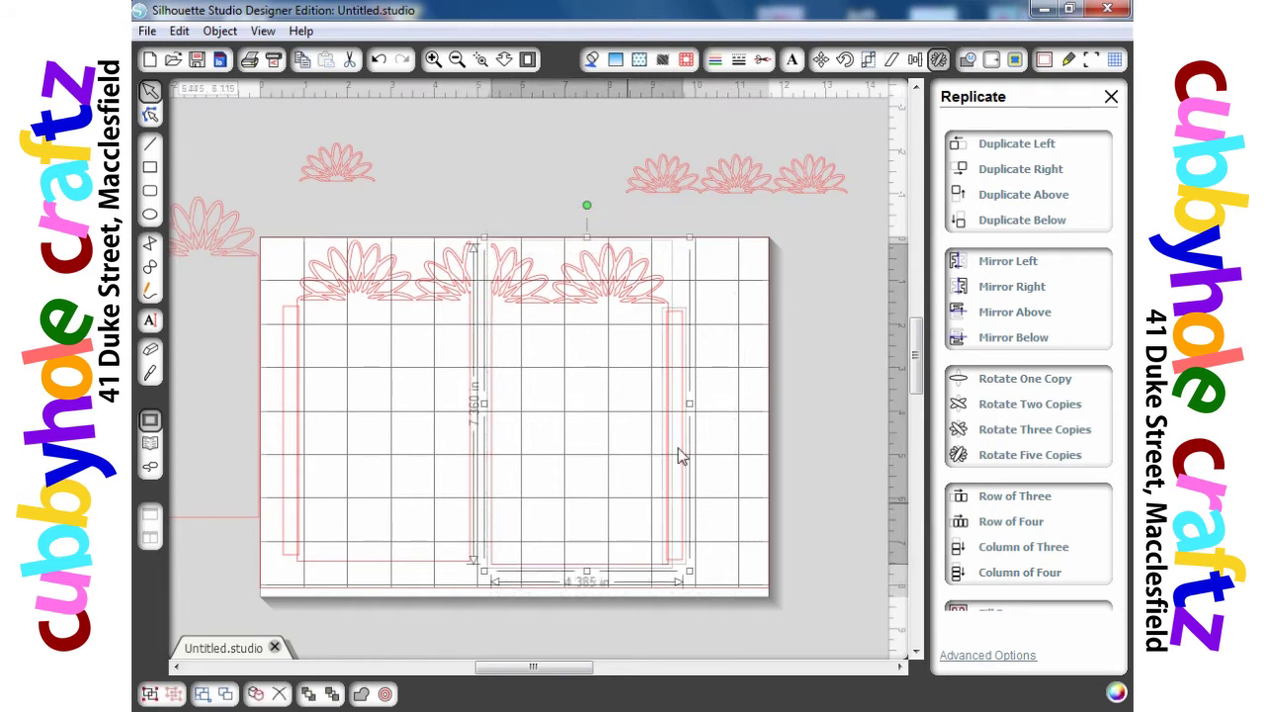
pyautogui.rightClick(652, 397)
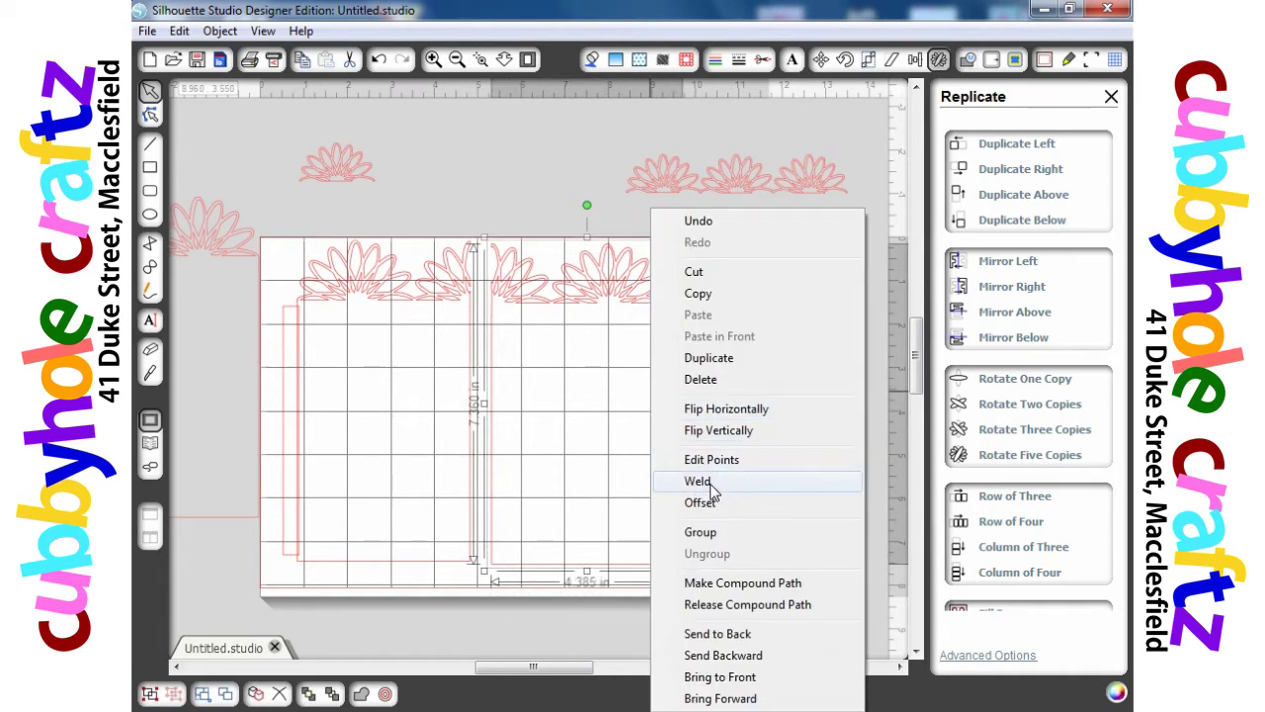
pyautogui.click(698, 481)
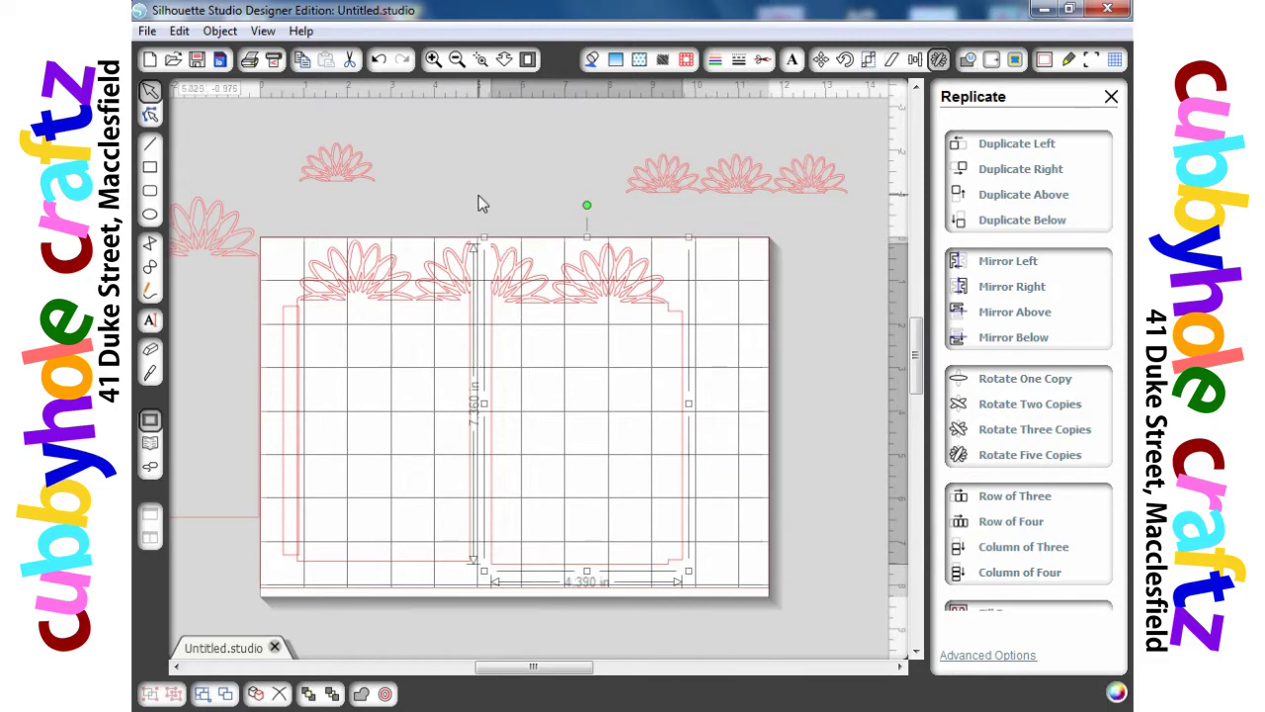
# Weld the left half panel and its side strip into one shape.
pyautogui.moveTo(488, 200); pyautogui.dragTo(270, 558)
pyautogui.moveTo(266, 604); pyautogui.dragTo(266, 604)
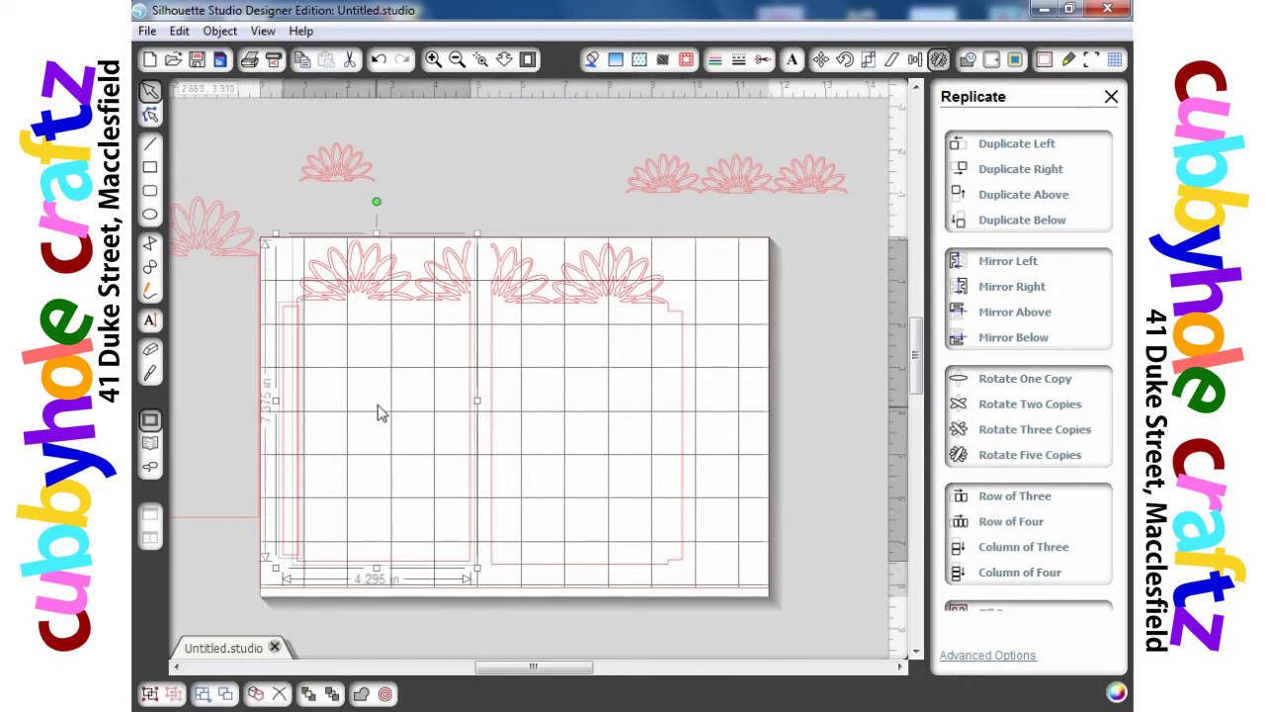
pyautogui.rightClick(379, 412)
pyautogui.click(445, 482)
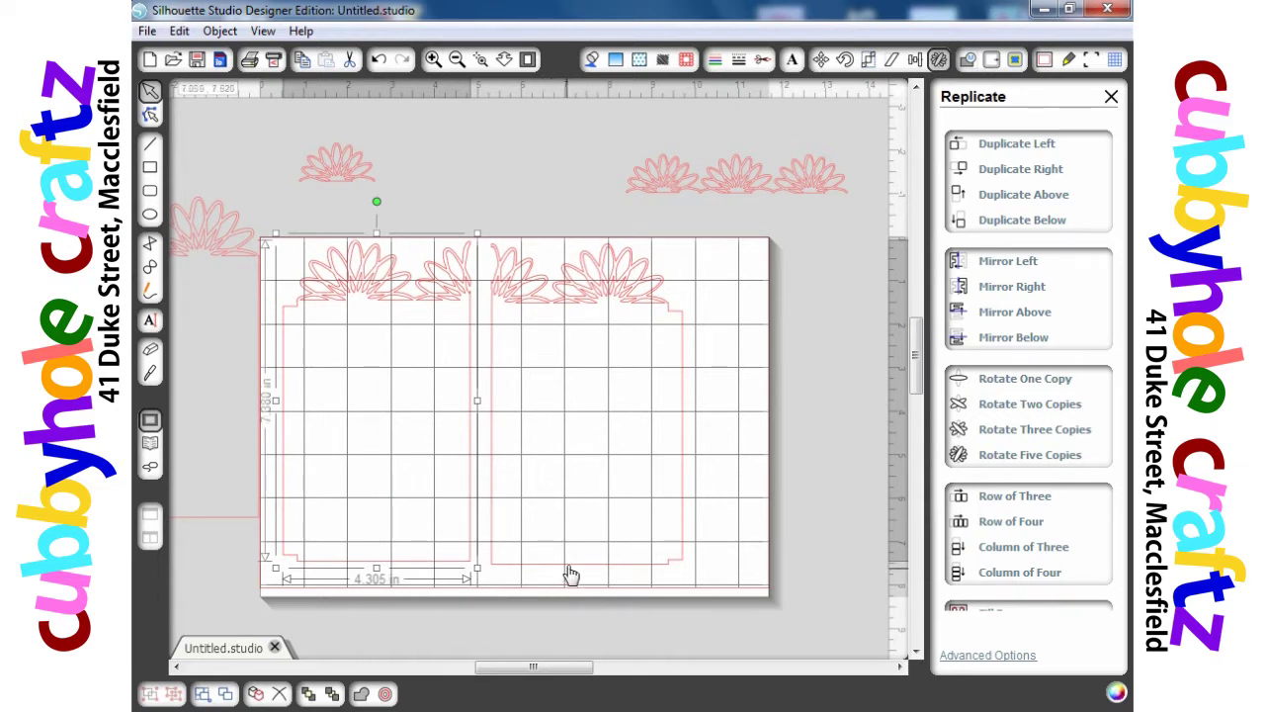
# Shift both tabbed half panels to the right on the page and move the full panel partly onto the page's left edge.
pyautogui.moveTo(571, 575); pyautogui.dragTo(621, 579)
pyautogui.moveTo(426, 577); pyautogui.dragTo(480, 579)
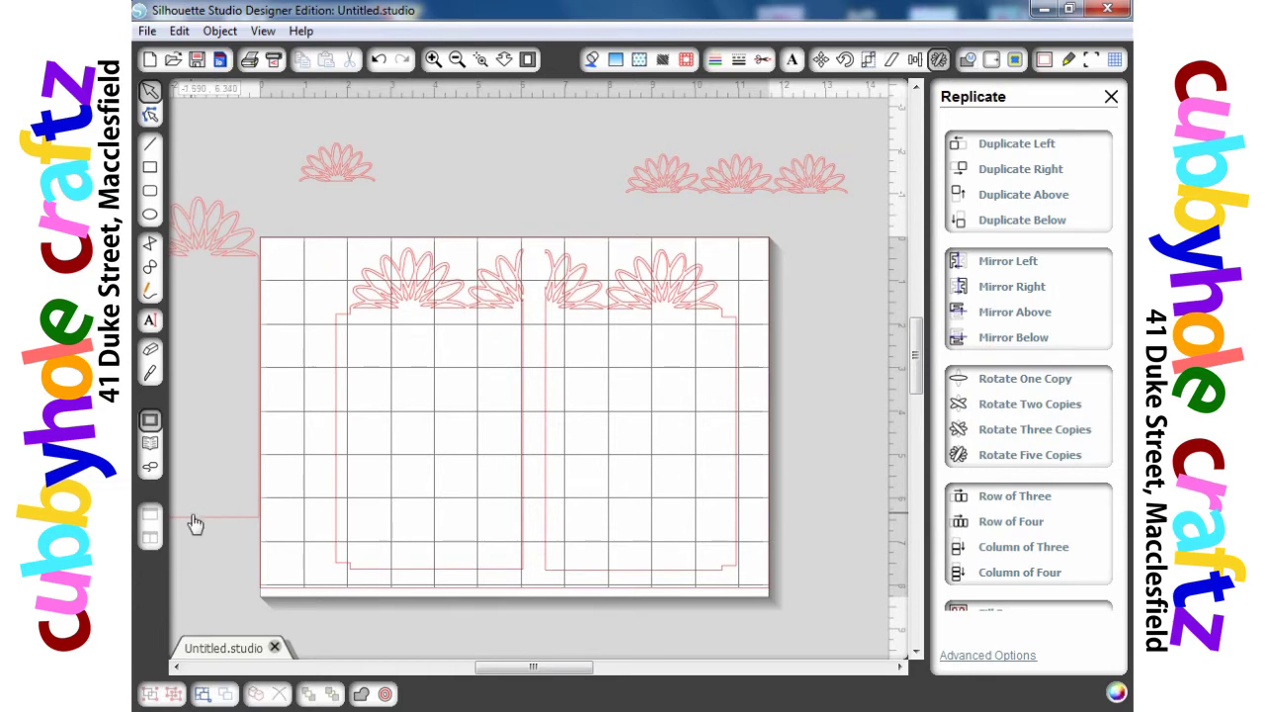
pyautogui.moveTo(194, 524); pyautogui.dragTo(237, 511)
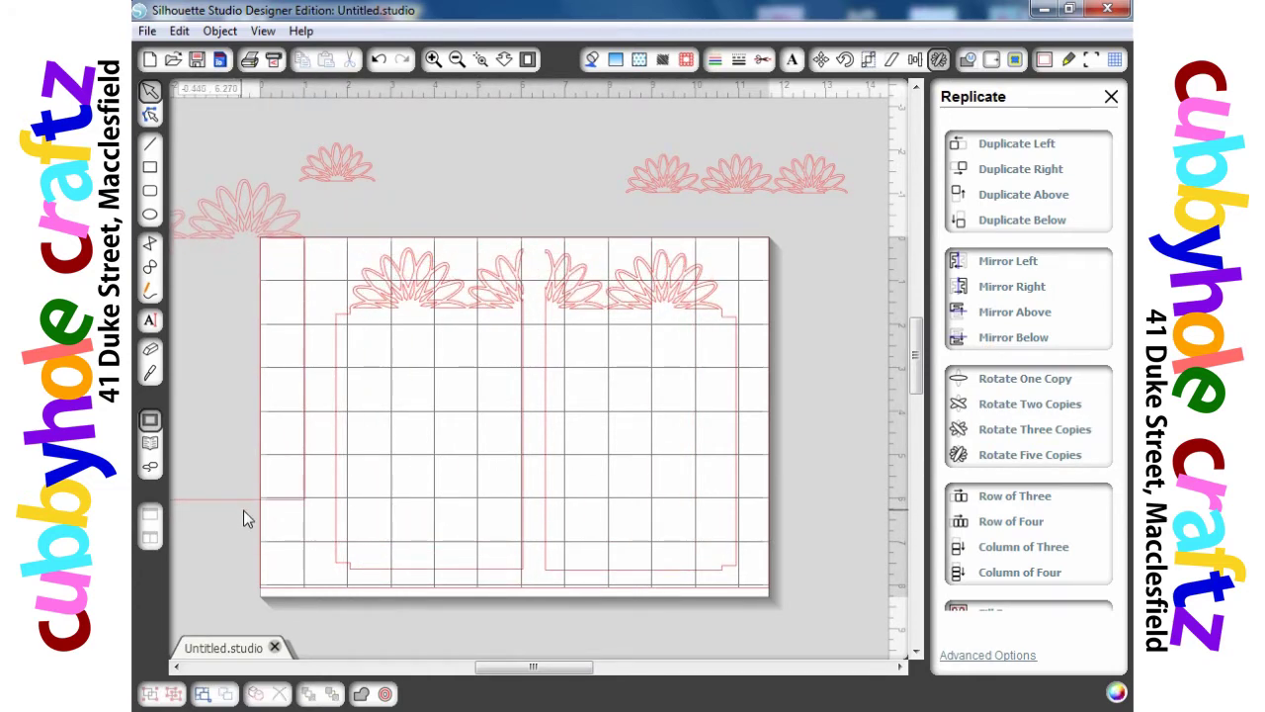
# Move the right half panel partly off the page to widen the gap between the halves, and nudge the left half panel left.
pyautogui.click(650, 578)
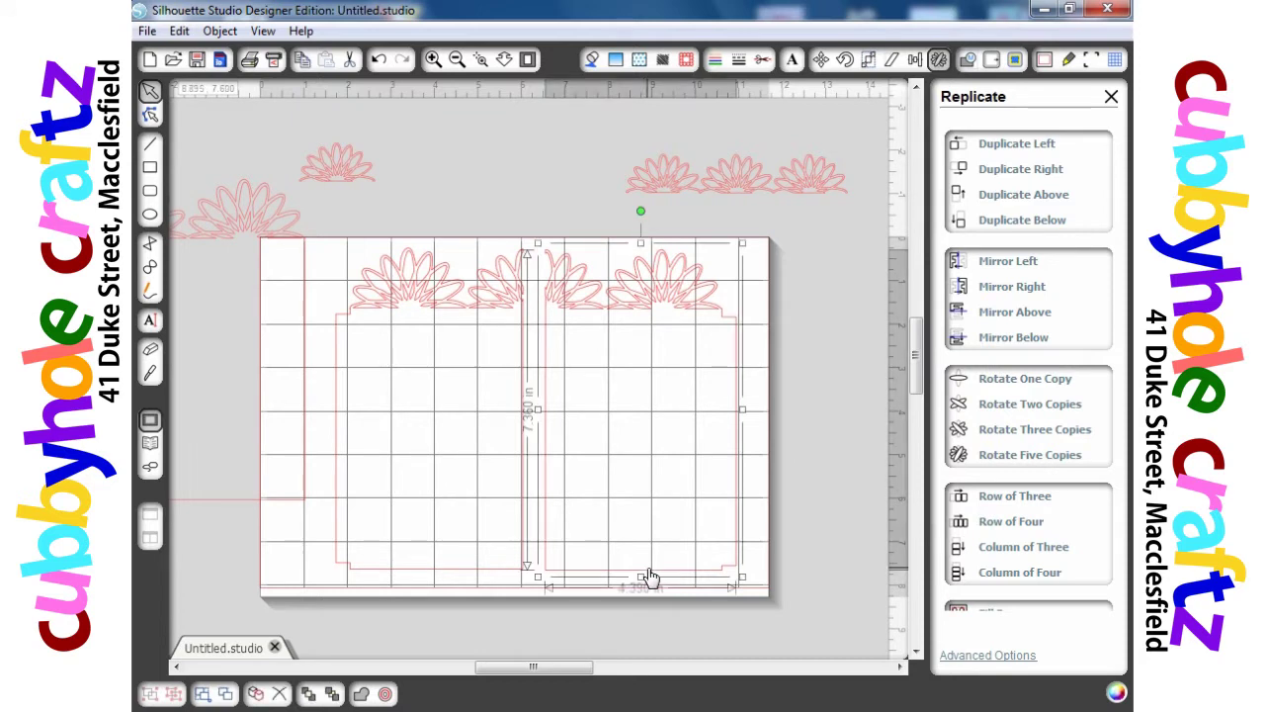
pyautogui.click(821, 496)
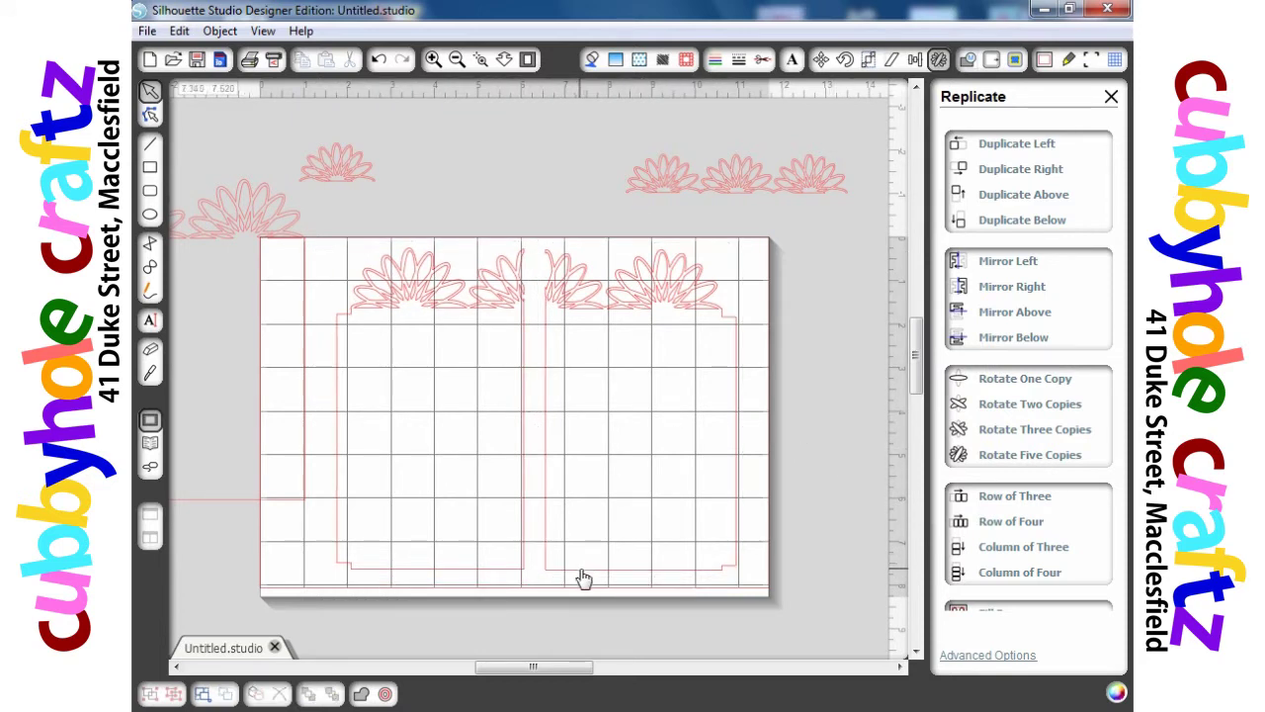
pyautogui.moveTo(583, 578); pyautogui.dragTo(677, 575)
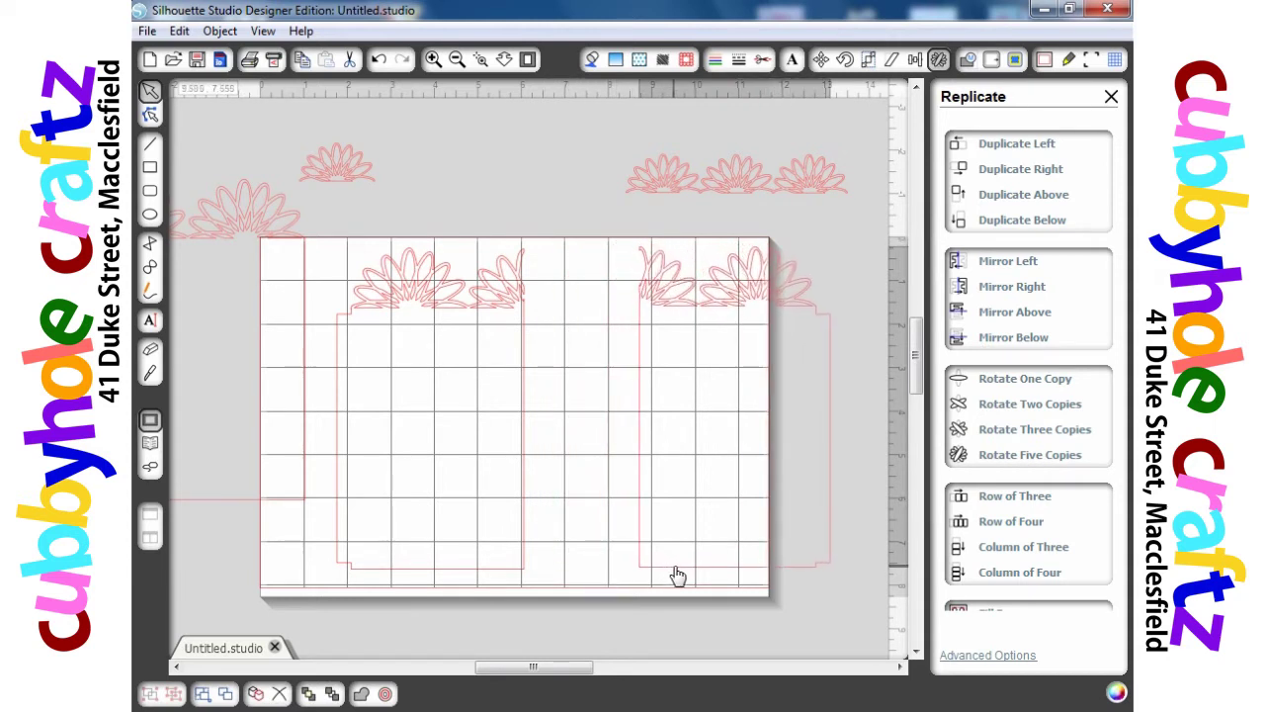
pyautogui.click(533, 334)
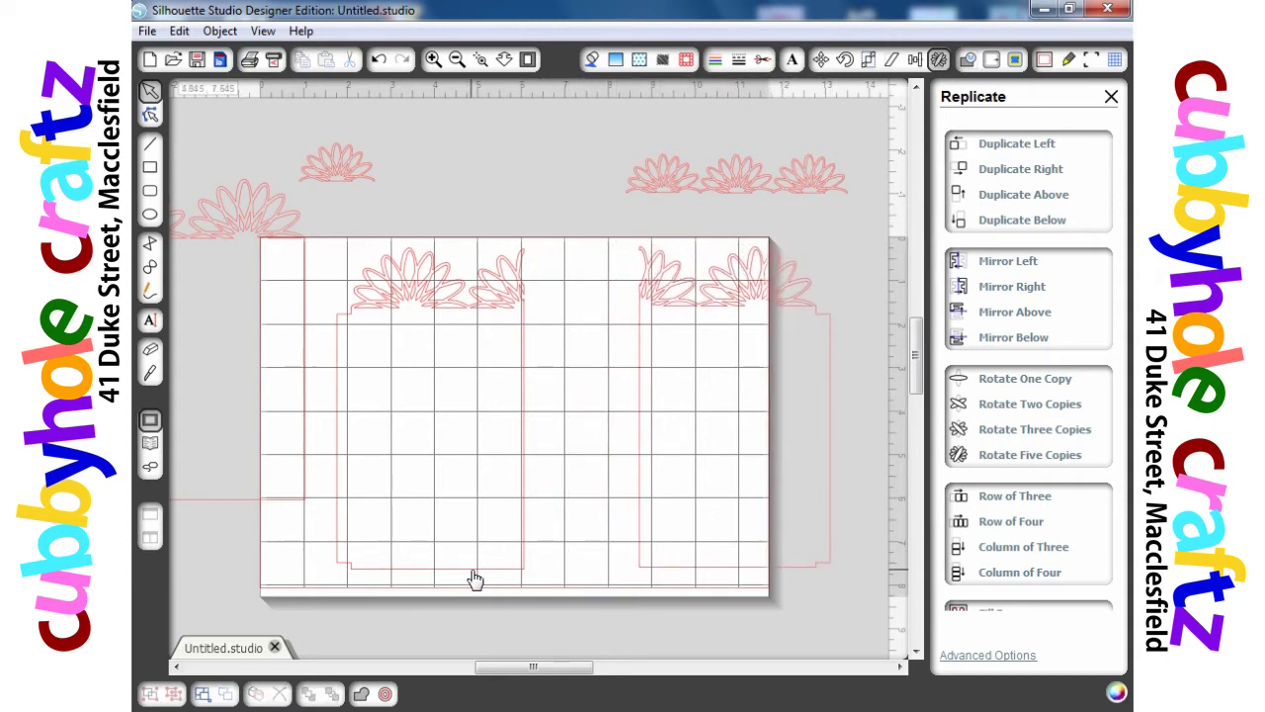
pyautogui.moveTo(475, 578); pyautogui.dragTo(468, 580)
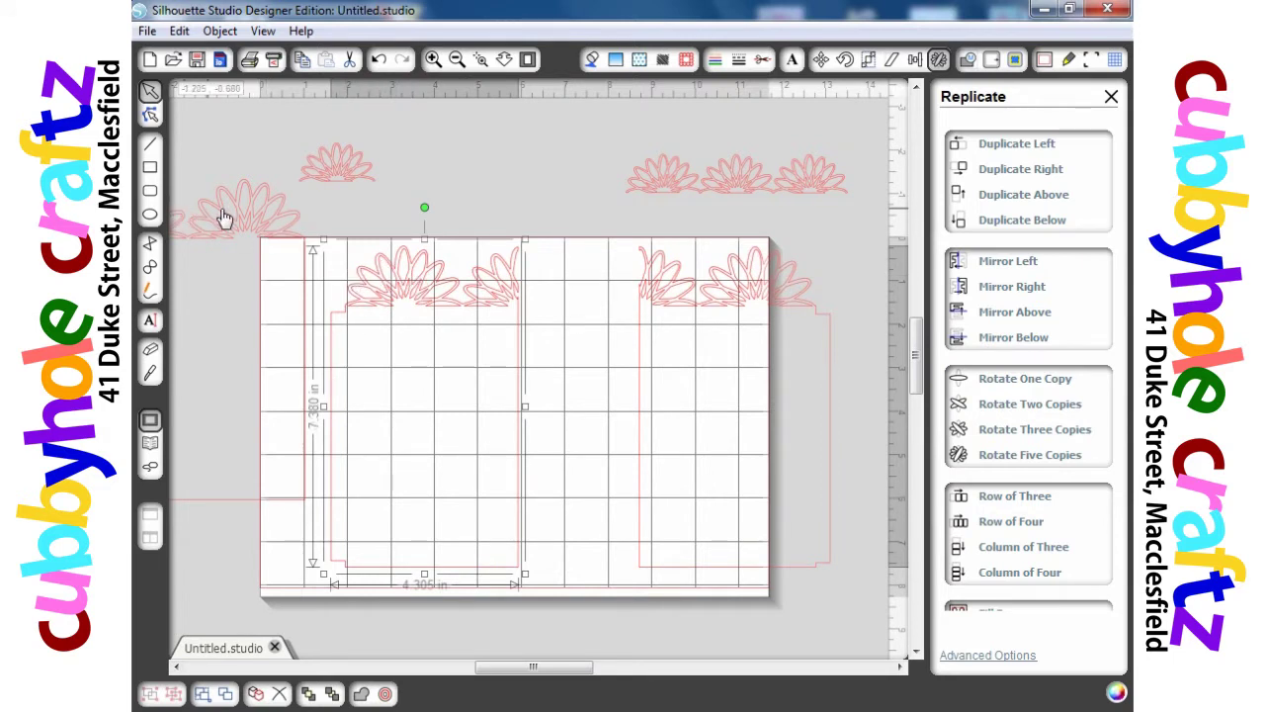
# Rotate the three-flower border strip above the page clockwise to stand upright and move it beside the left half panel's inner edge.
pyautogui.moveTo(742, 183); pyautogui.dragTo(658, 183)
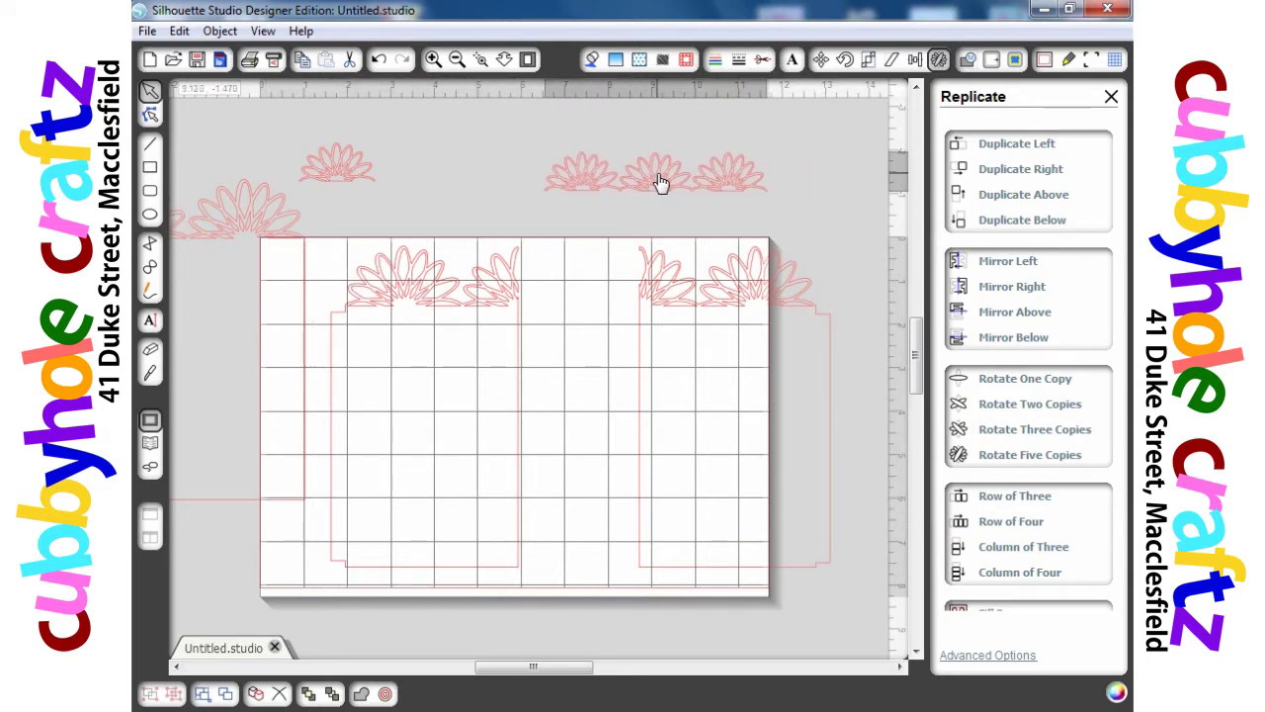
pyautogui.click(516, 322)
pyautogui.click(667, 175)
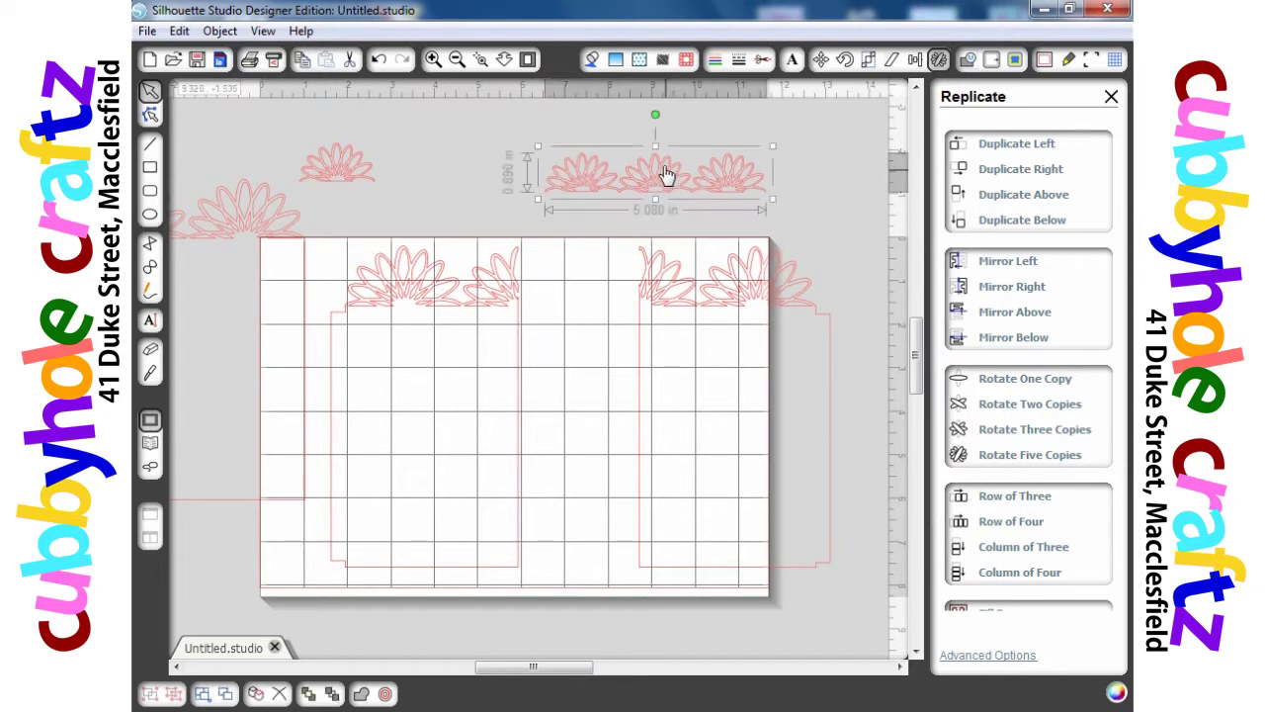
pyautogui.moveTo(658, 113); pyautogui.dragTo(761, 180)
pyautogui.moveTo(648, 189); pyautogui.dragTo(544, 447)
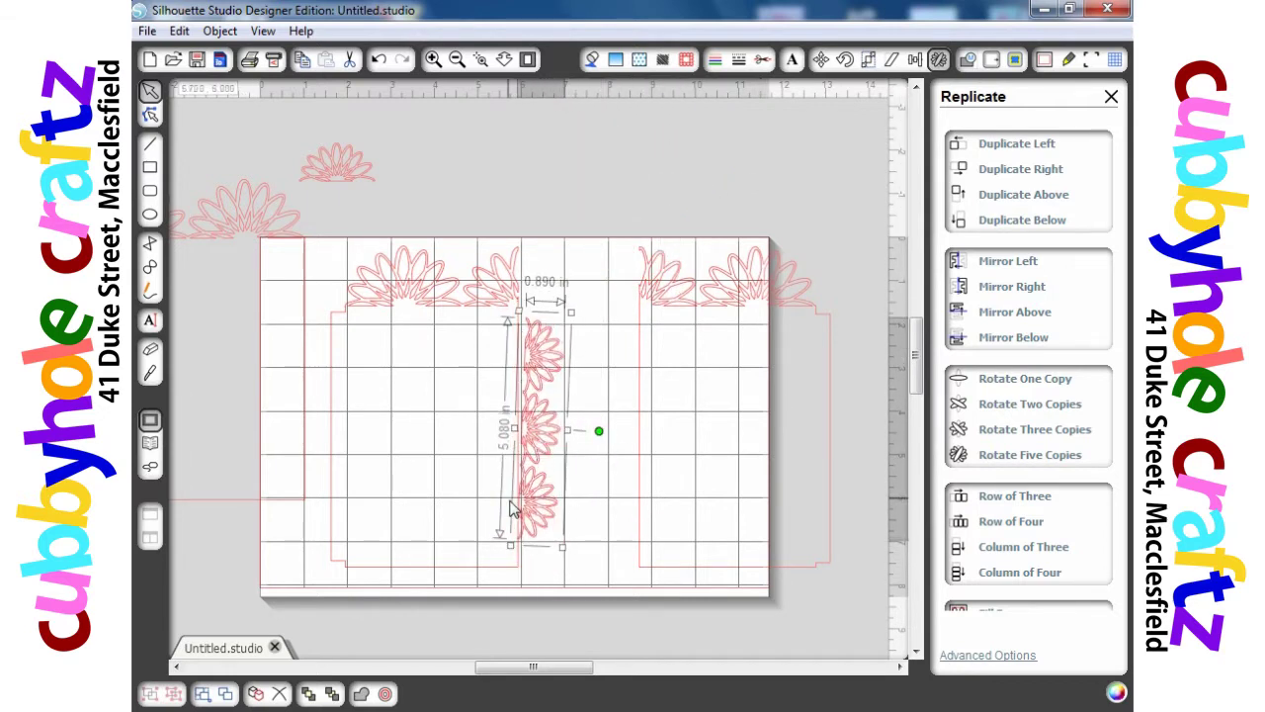
# Straighten the upright flower border to exactly vertical and position it in the gap between the two half panels.
pyautogui.moveTo(537, 517); pyautogui.dragTo(578, 515)
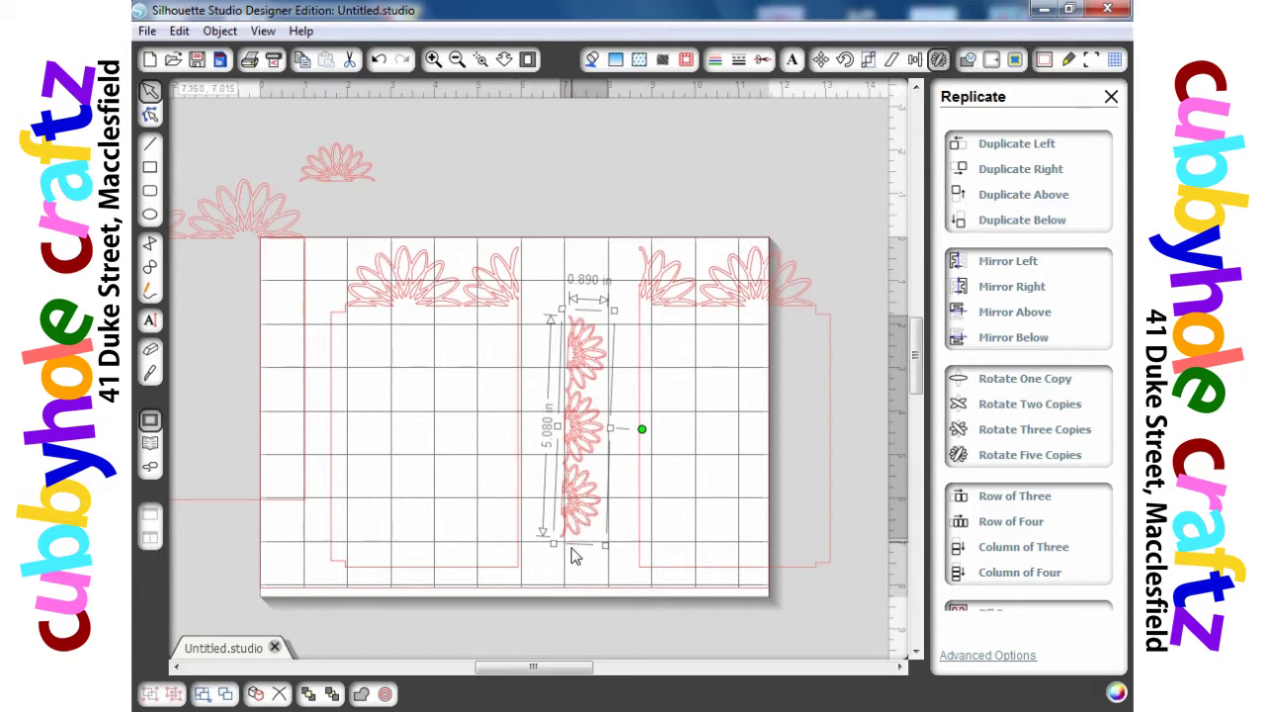
pyautogui.moveTo(645, 432); pyautogui.dragTo(645, 430)
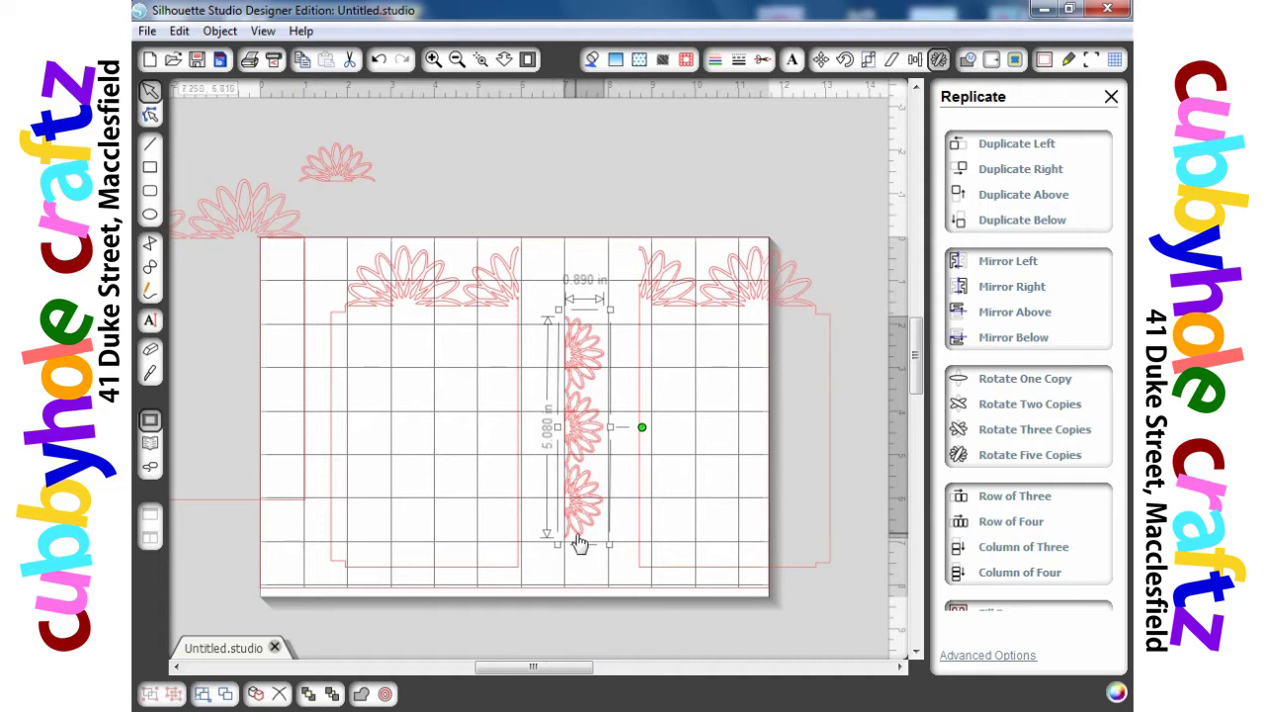
pyautogui.moveTo(580, 544); pyautogui.dragTo(591, 547)
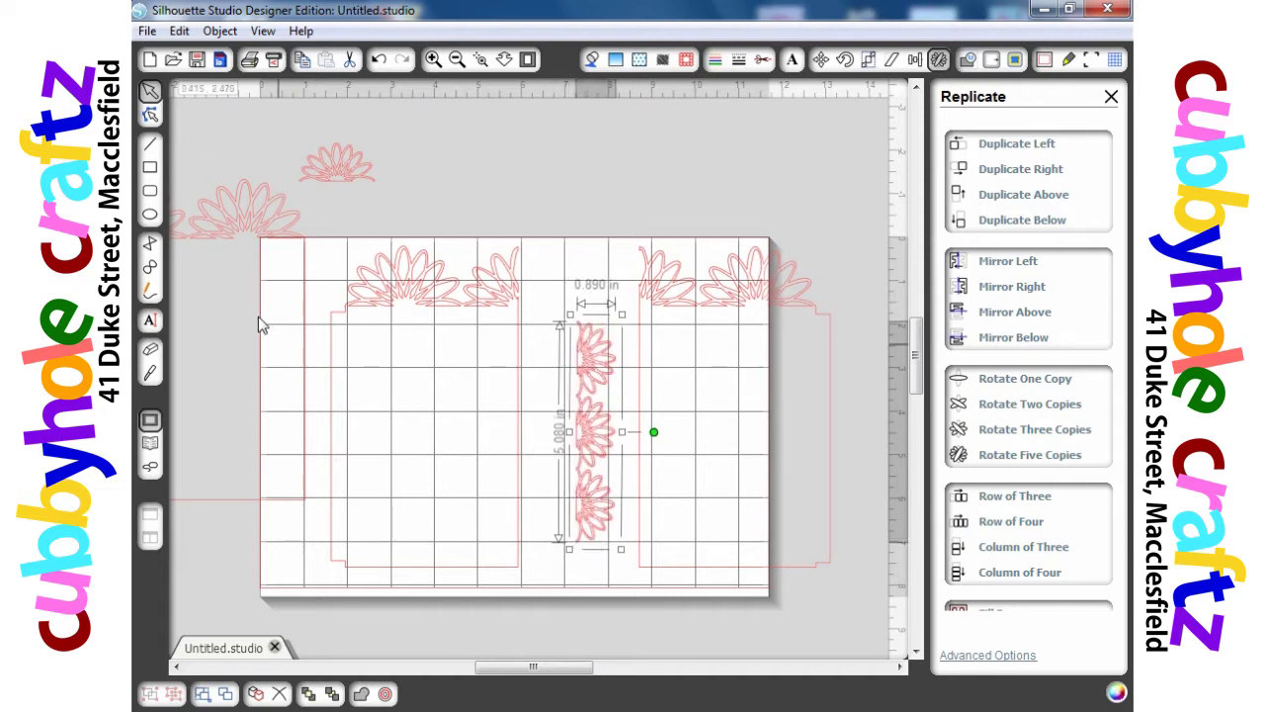
# Draw a narrow upright rectangle along the flower border's straight edge, overlap the border with it, and weld the two together.
pyautogui.click(150, 170)
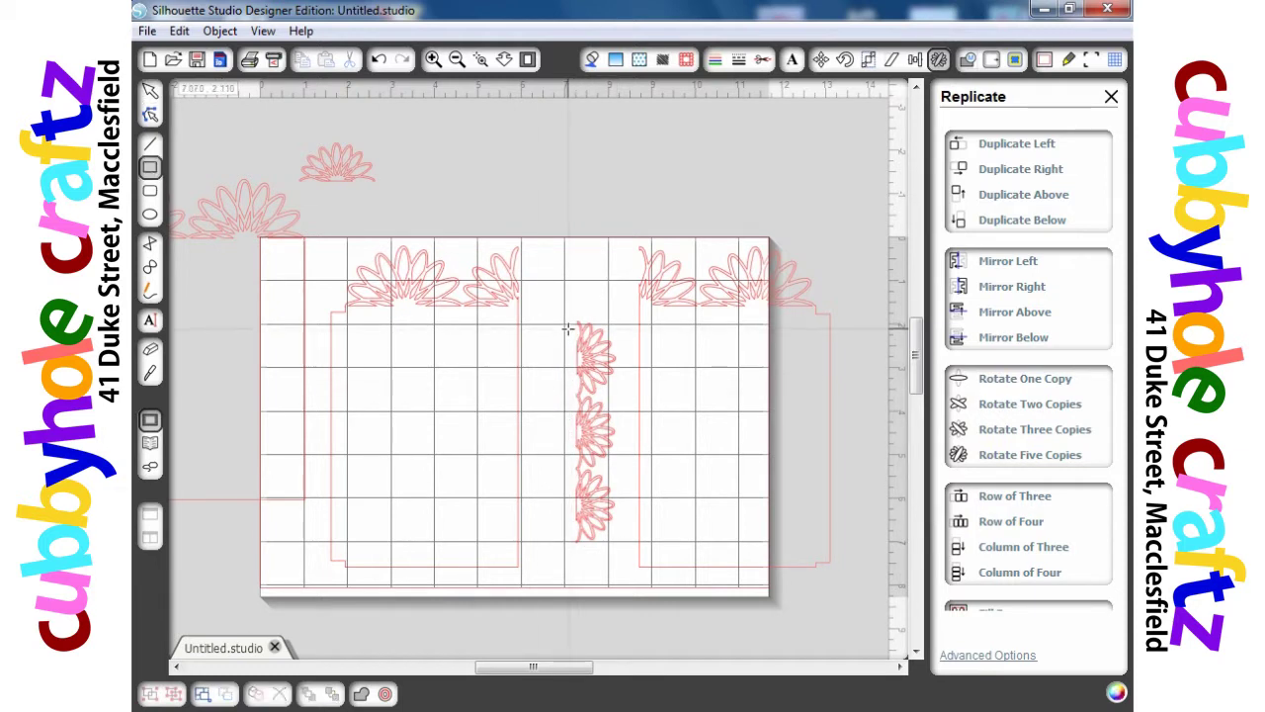
pyautogui.moveTo(570, 319)
pyautogui.mouseDown()
pyautogui.moveTo(551, 542)
pyautogui.moveTo(586, 548)
pyautogui.mouseUp()
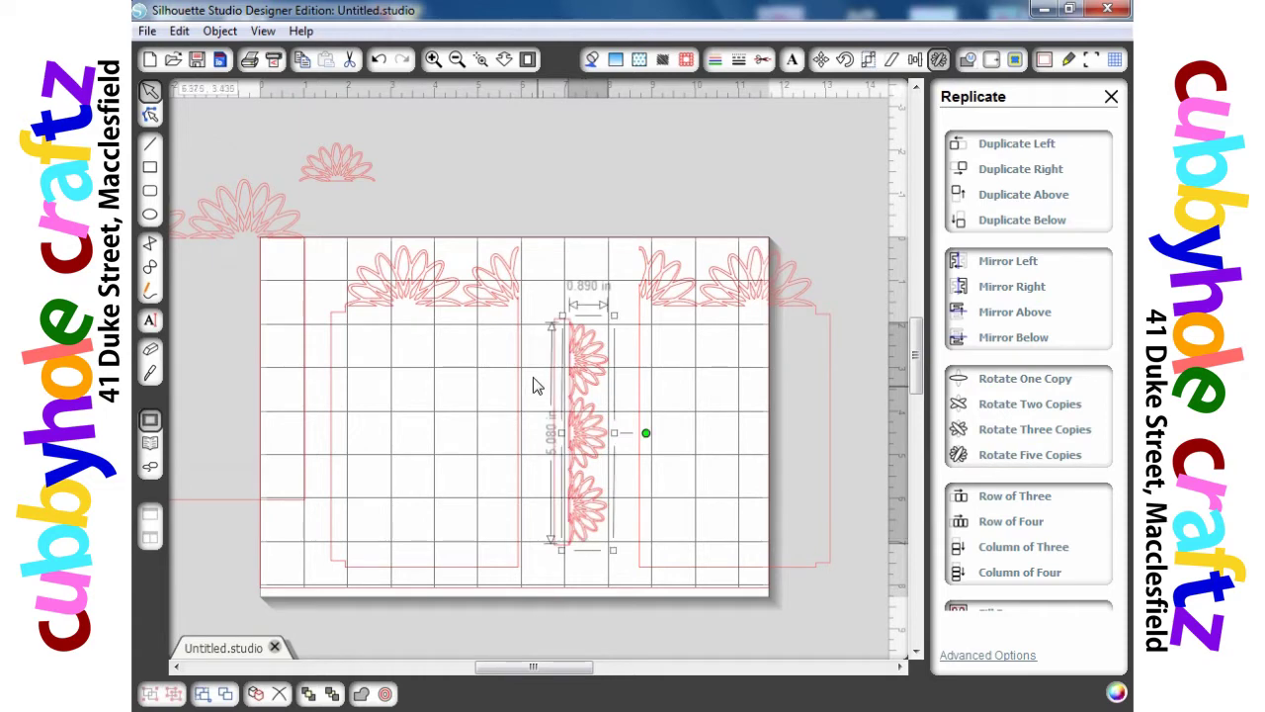
pyautogui.moveTo(530, 295); pyautogui.dragTo(621, 587)
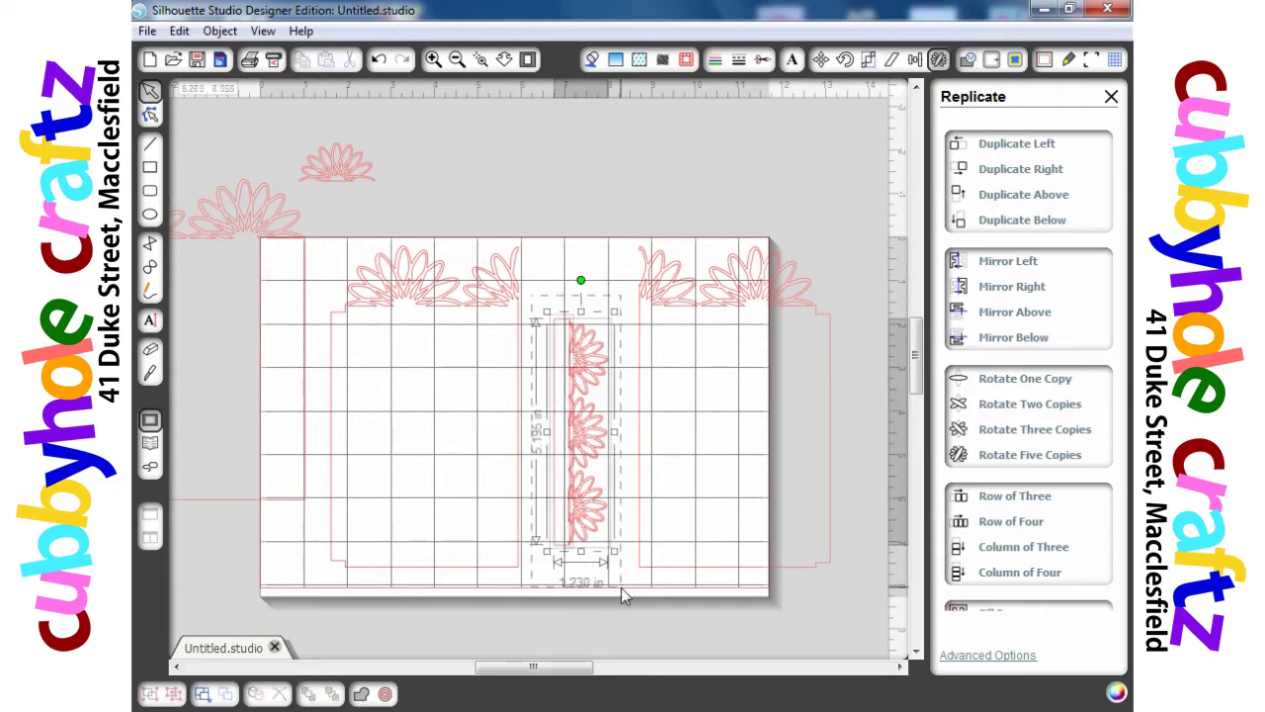
pyautogui.rightClick(587, 473)
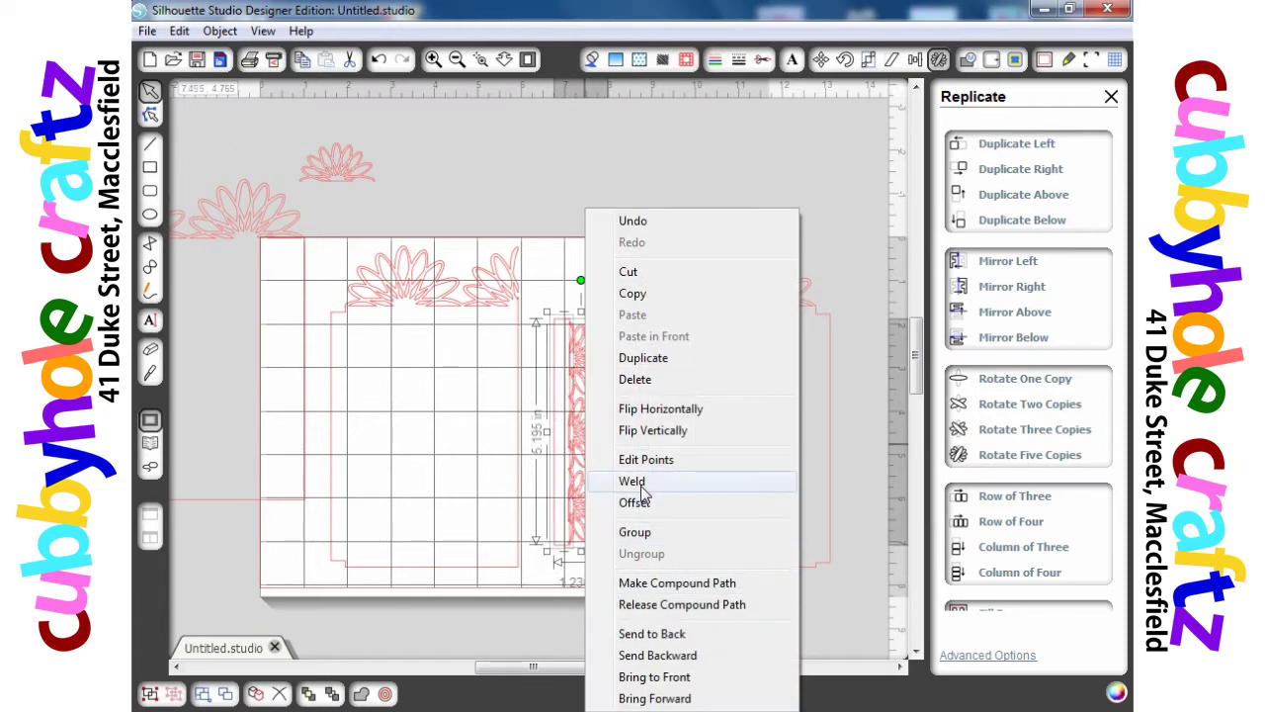
pyautogui.click(637, 480)
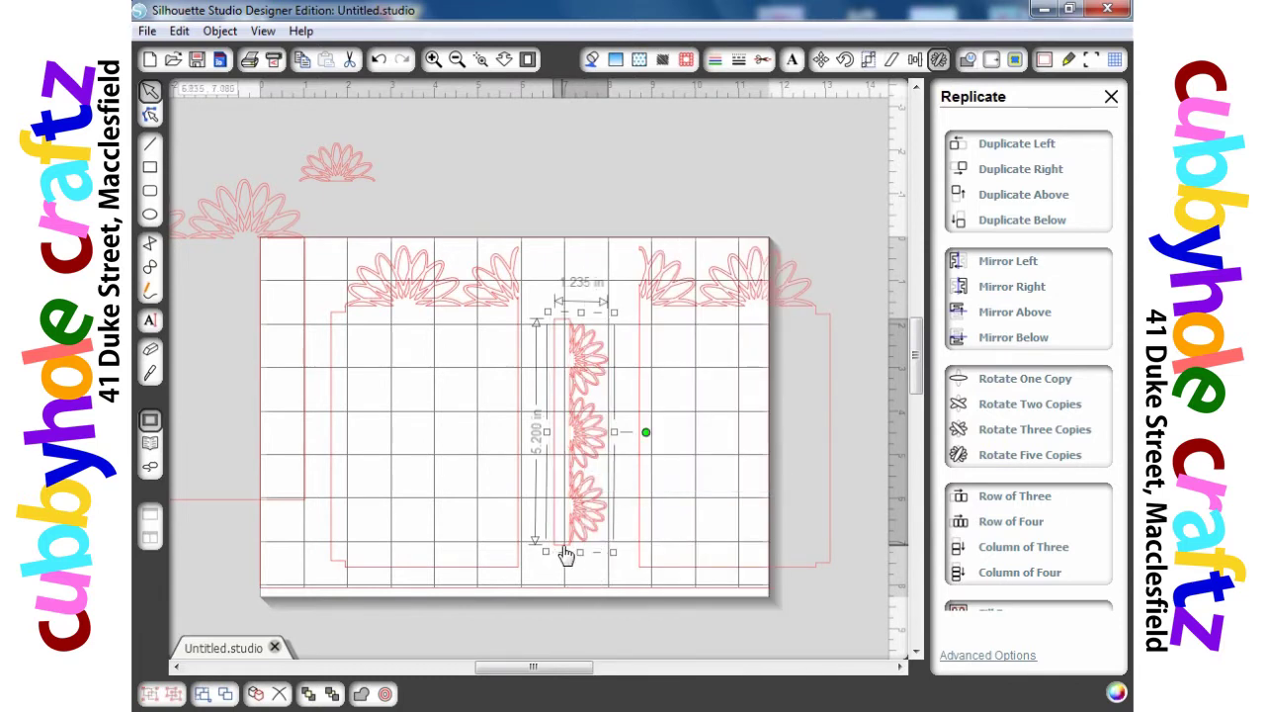
# Stretch the welded flower border to about 6.01 in tall, shift the left half panel left, and align the border beside its inner edge.
pyautogui.moveTo(569, 553); pyautogui.dragTo(549, 577)
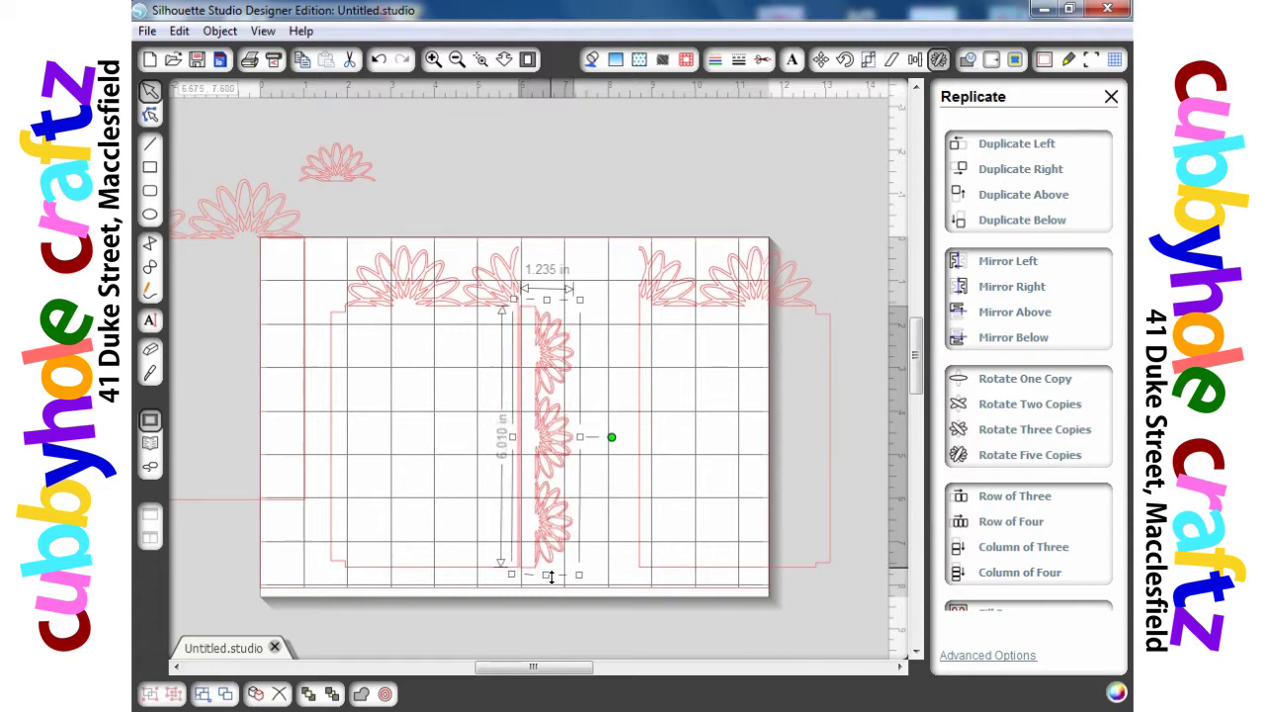
pyautogui.click(481, 573)
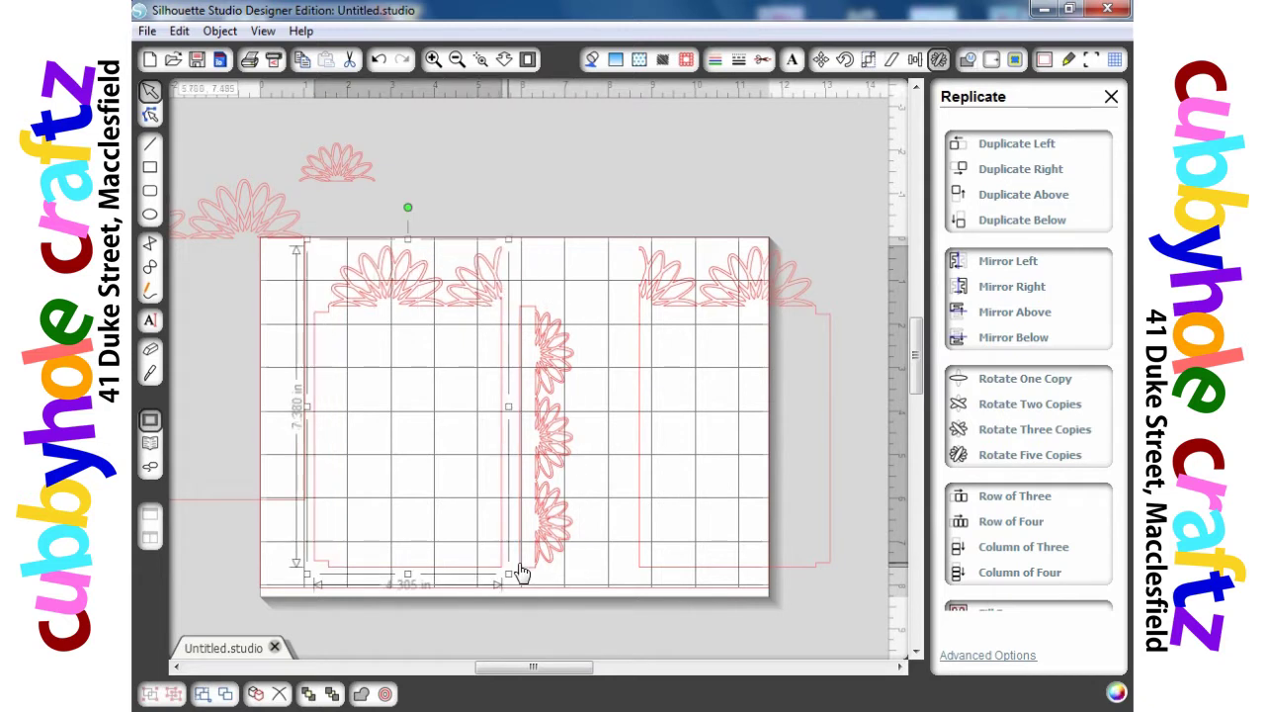
pyautogui.moveTo(531, 577); pyautogui.dragTo(523, 564)
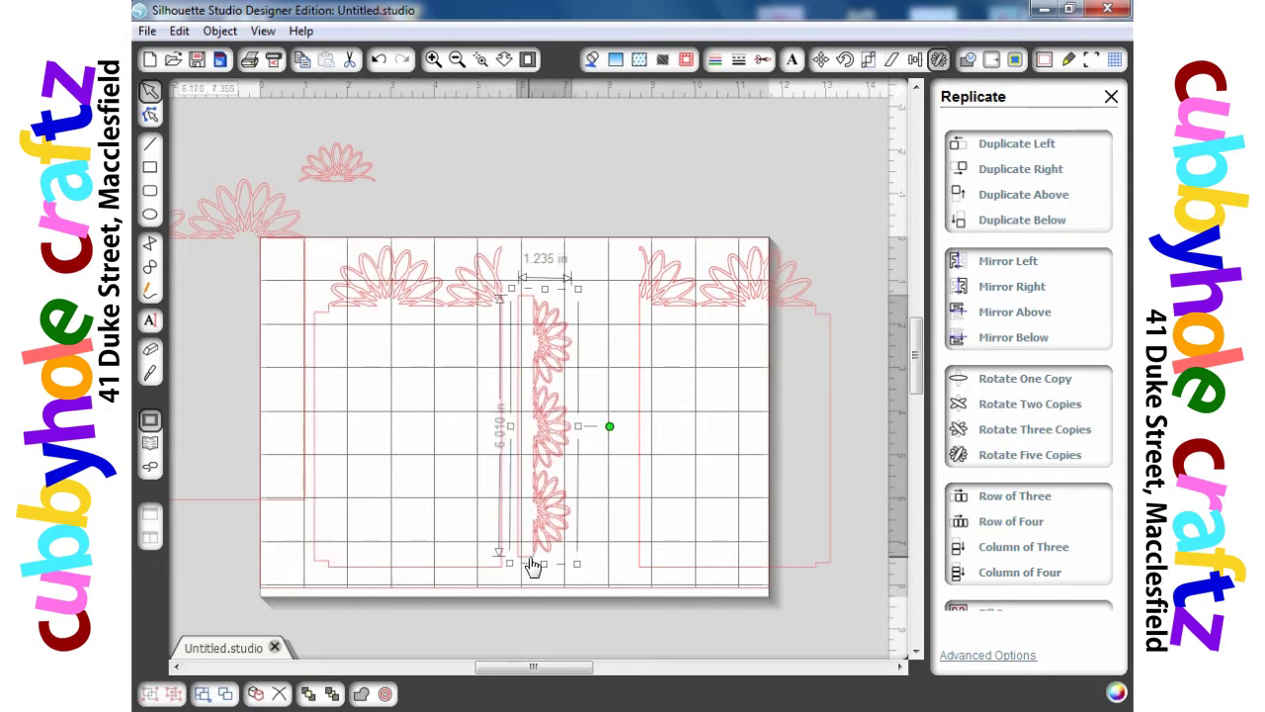
pyautogui.moveTo(533, 565); pyautogui.dragTo(503, 571)
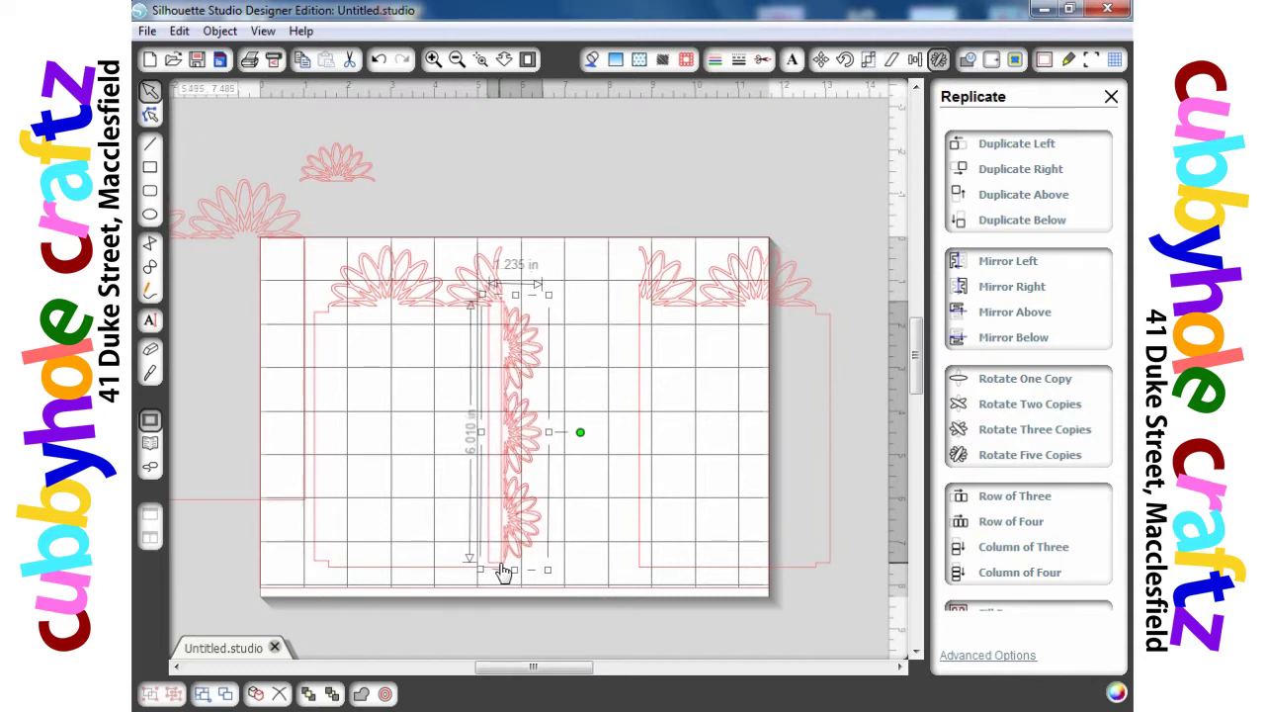
pyautogui.moveTo(503, 571)
pyautogui.mouseDown()
pyautogui.moveTo(525, 579)
pyautogui.moveTo(505, 545)
pyautogui.moveTo(505, 591)
pyautogui.moveTo(497, 584)
pyautogui.moveTo(525, 574)
pyautogui.mouseUp()
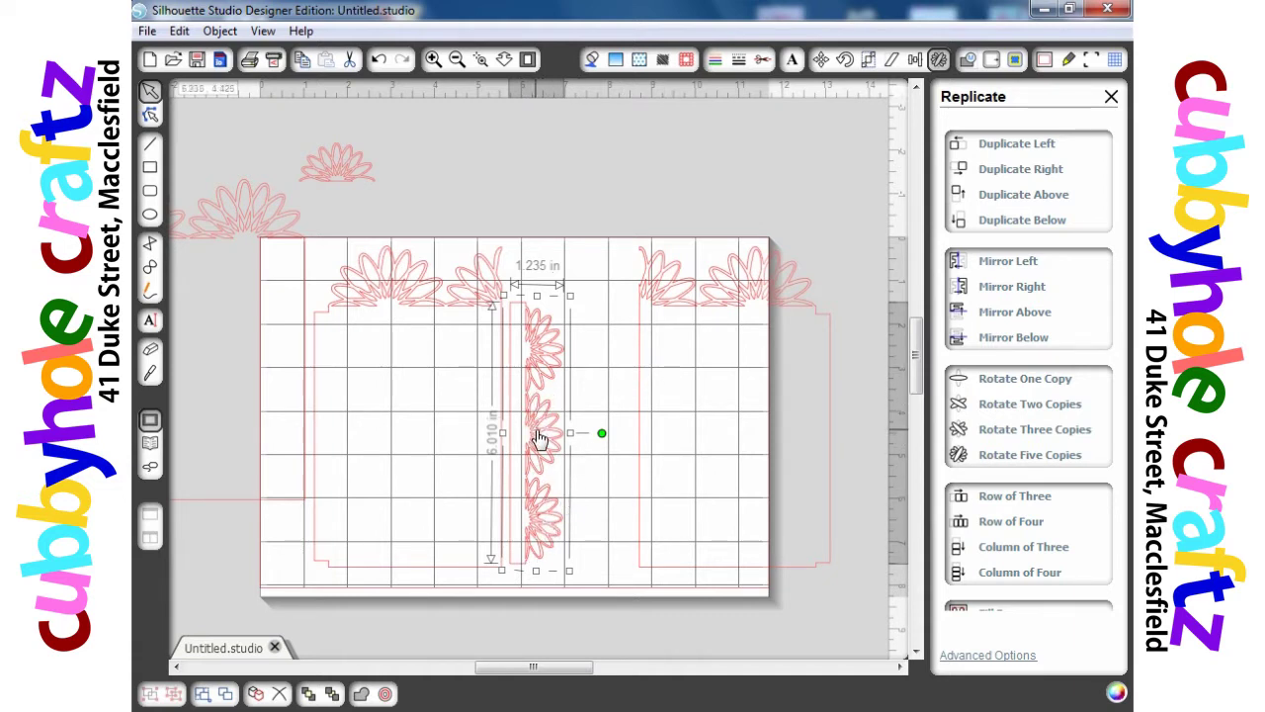
# Mirror the welded flower border to the right and space the two facing borders slightly apart between the half panels.
pyautogui.click(997, 288)
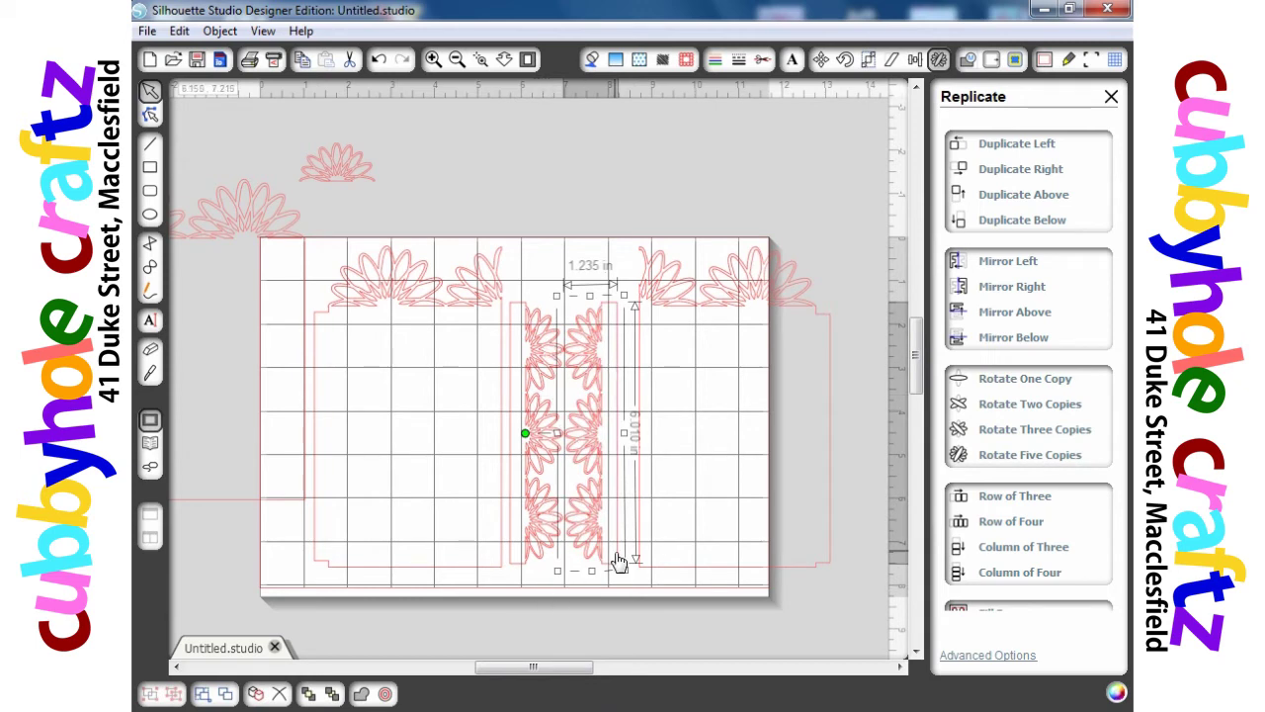
pyautogui.press('Right')
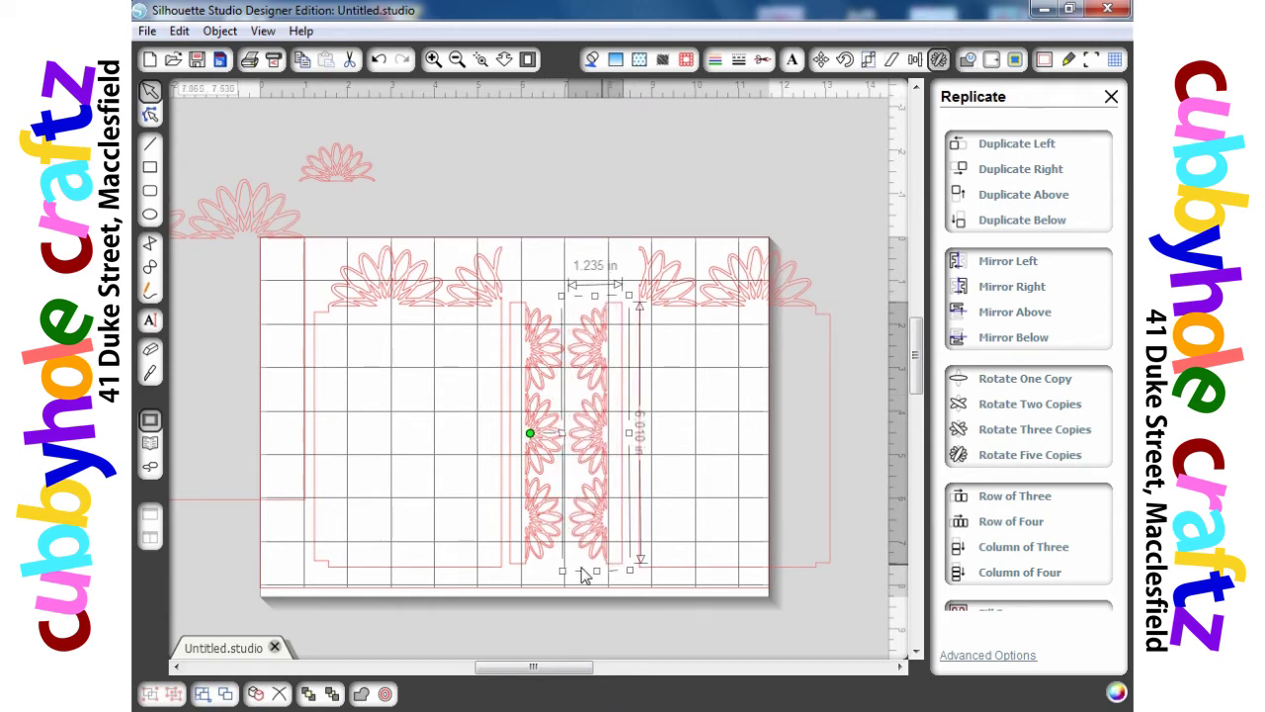
pyautogui.moveTo(520, 566); pyautogui.dragTo(527, 565)
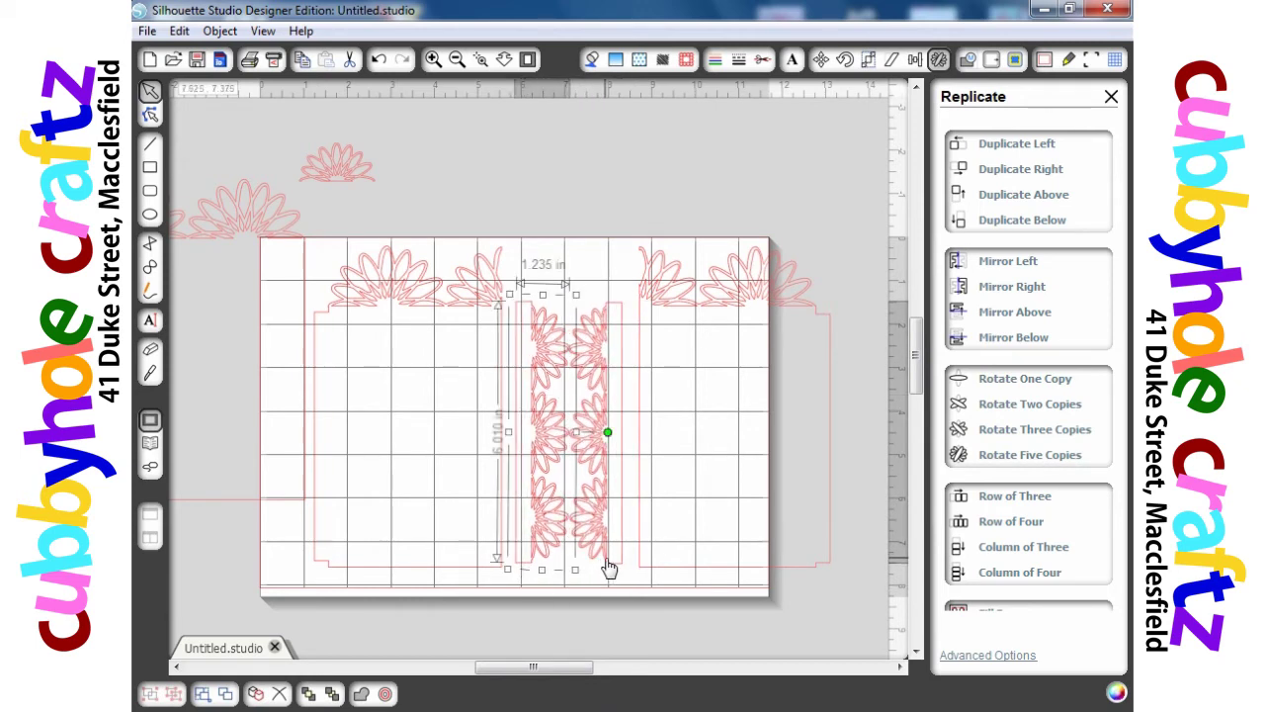
pyautogui.moveTo(606, 560); pyautogui.dragTo(612, 566)
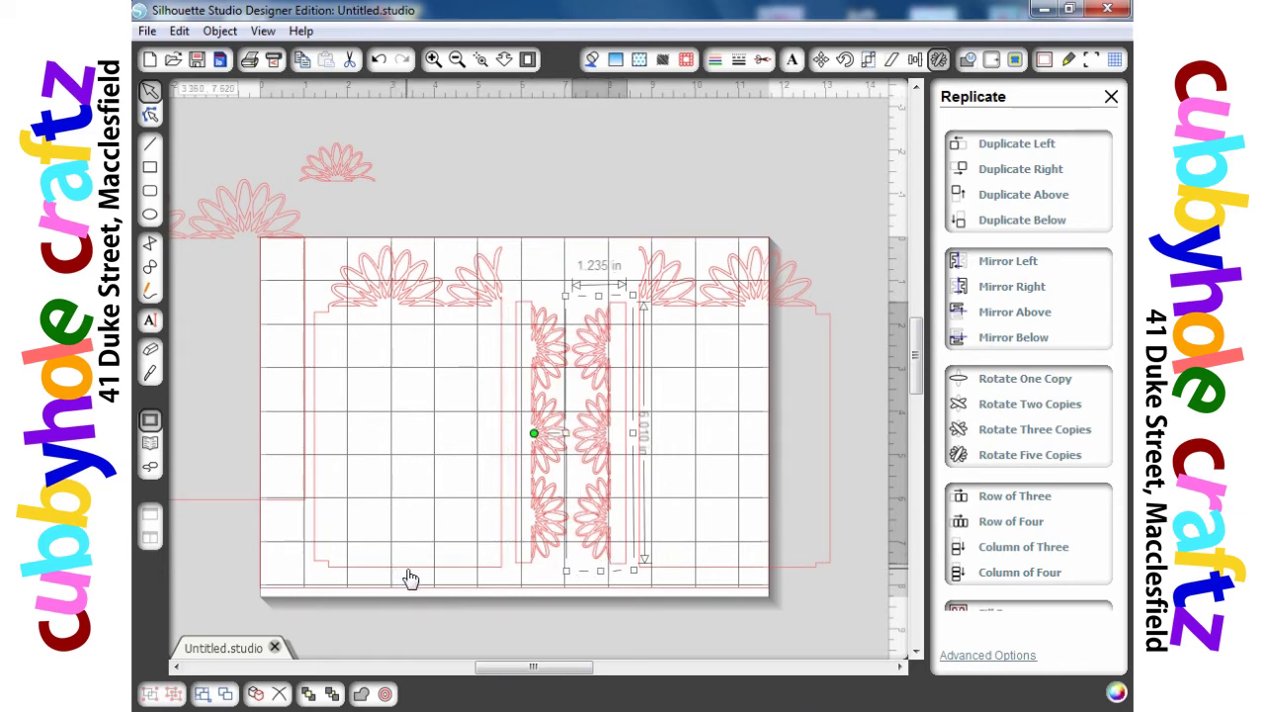
# Move both tabbed half panels up off the page, above its top edge.
pyautogui.moveTo(410, 578); pyautogui.dragTo(417, 193)
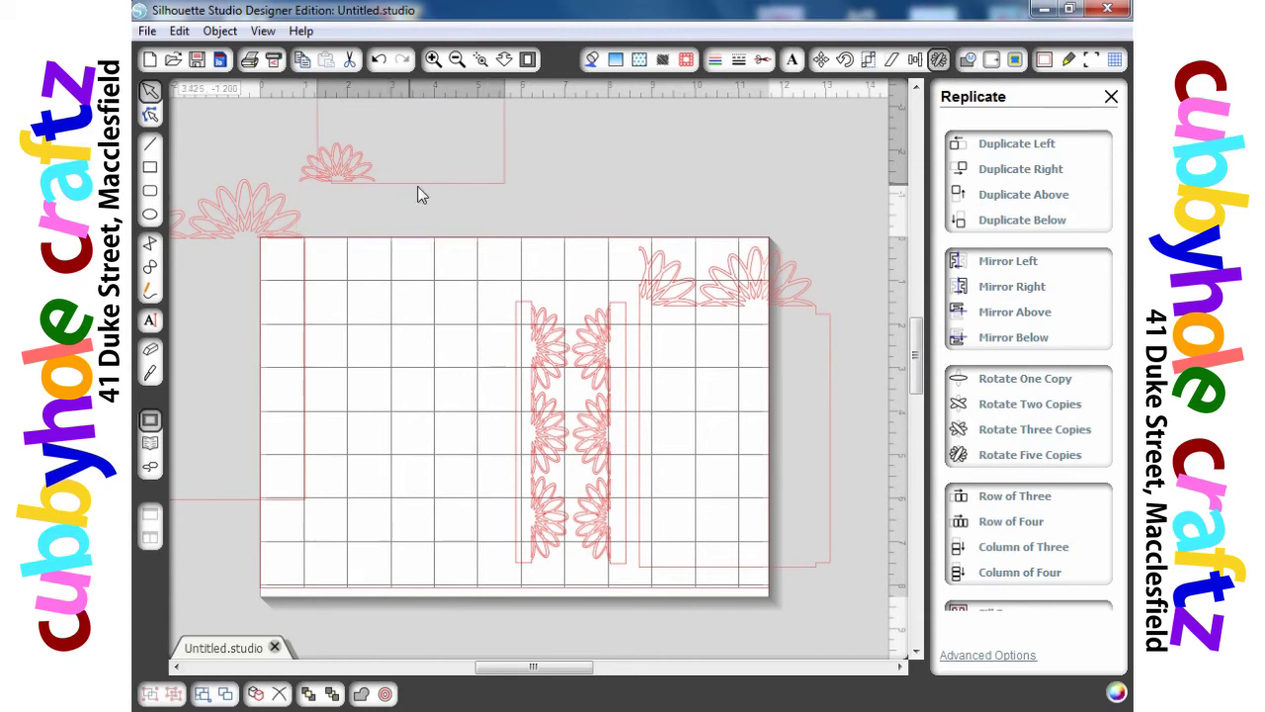
pyautogui.click(685, 594)
pyautogui.moveTo(698, 573); pyautogui.dragTo(689, 233)
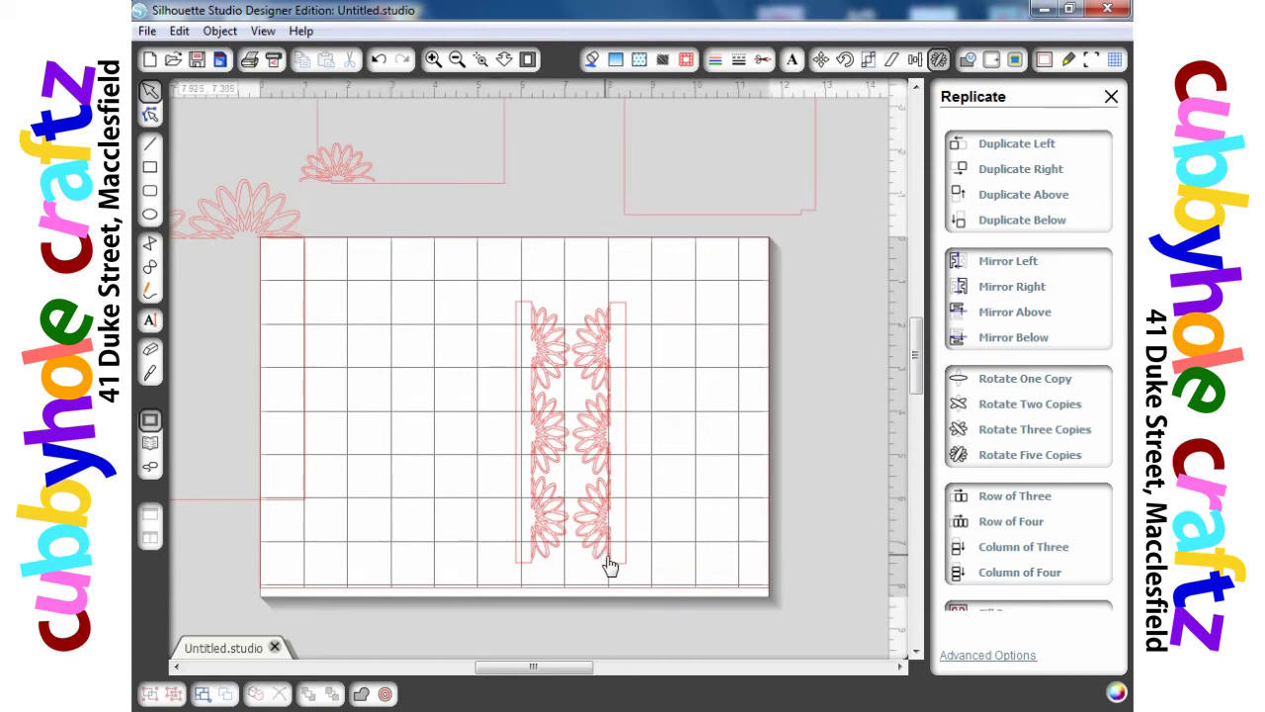
# Clear the page by moving both upright flower borders off its right side and the full panel off its left side.
pyautogui.moveTo(615, 568); pyautogui.dragTo(830, 512)
pyautogui.click(572, 576)
pyautogui.moveTo(523, 569); pyautogui.dragTo(339, 508)
pyautogui.click(312, 513)
pyautogui.click(341, 504)
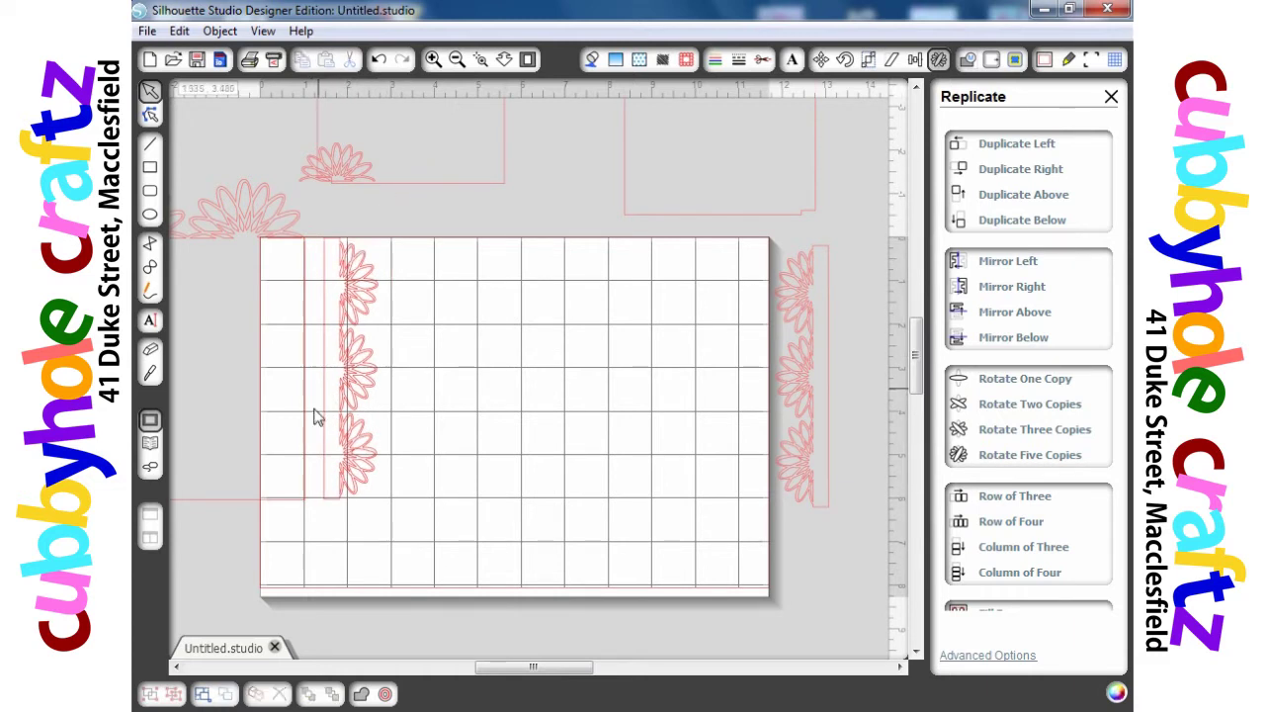
pyautogui.moveTo(294, 509); pyautogui.dragTo(227, 508)
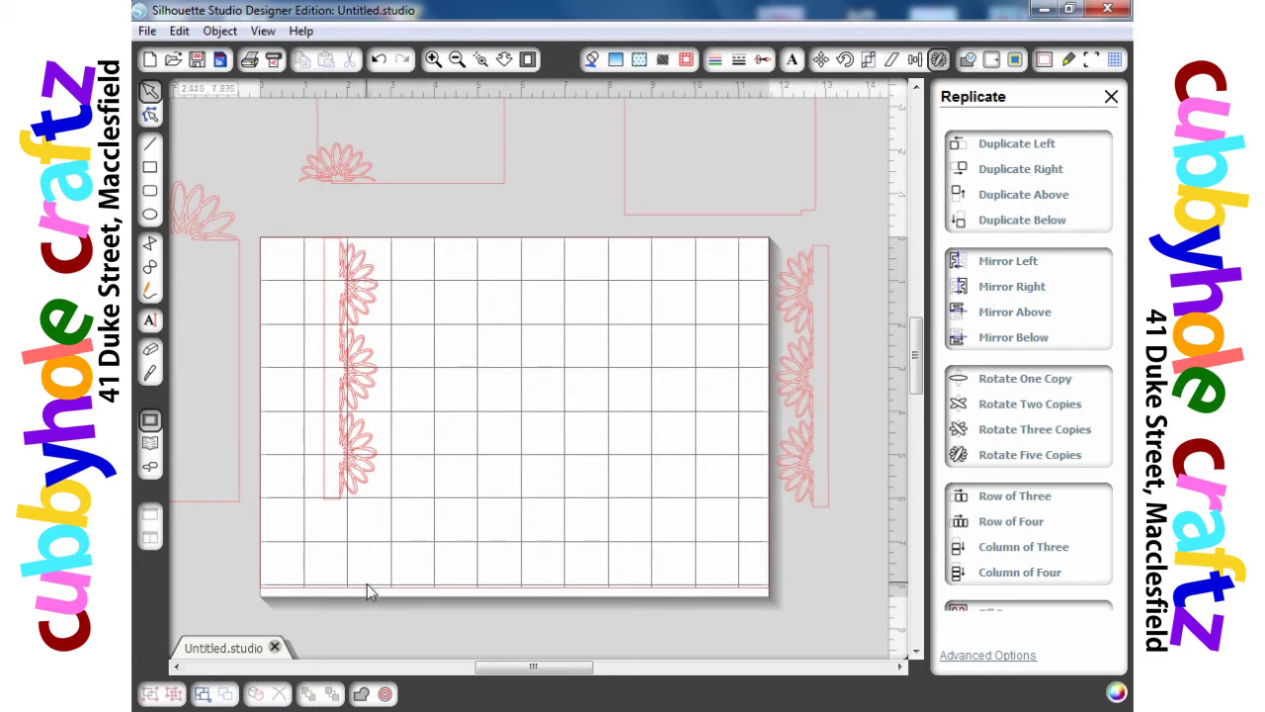
pyautogui.moveTo(346, 487); pyautogui.dragTo(884, 504)
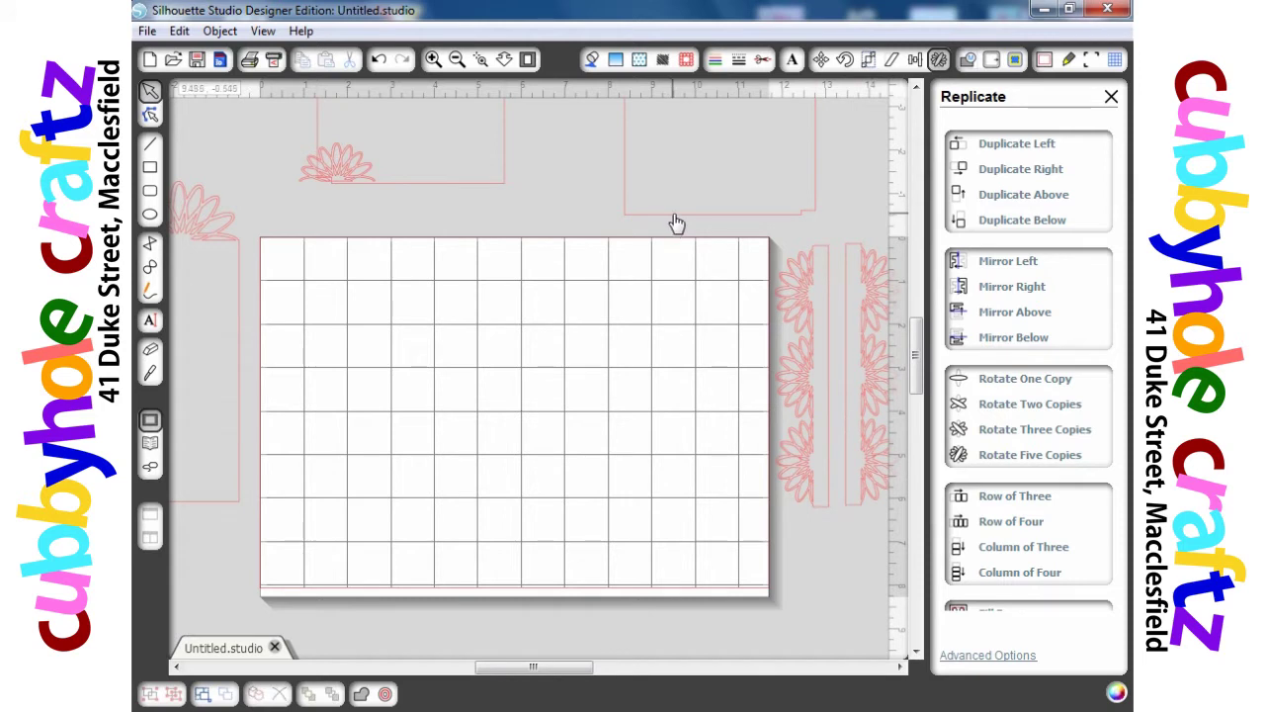
# Bring the right half panel back onto the page and draw a rectangle about 3.33 by 5.58 in inside it.
pyautogui.moveTo(676, 223); pyautogui.dragTo(607, 567)
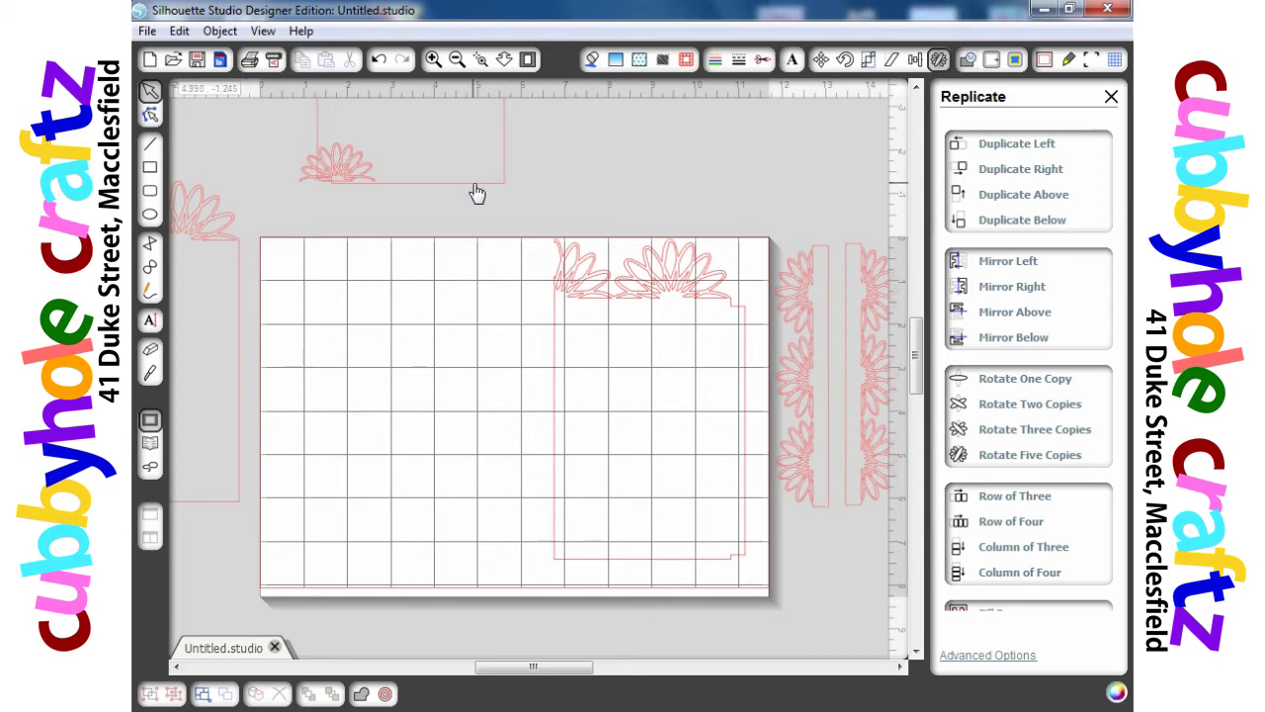
pyautogui.click(150, 170)
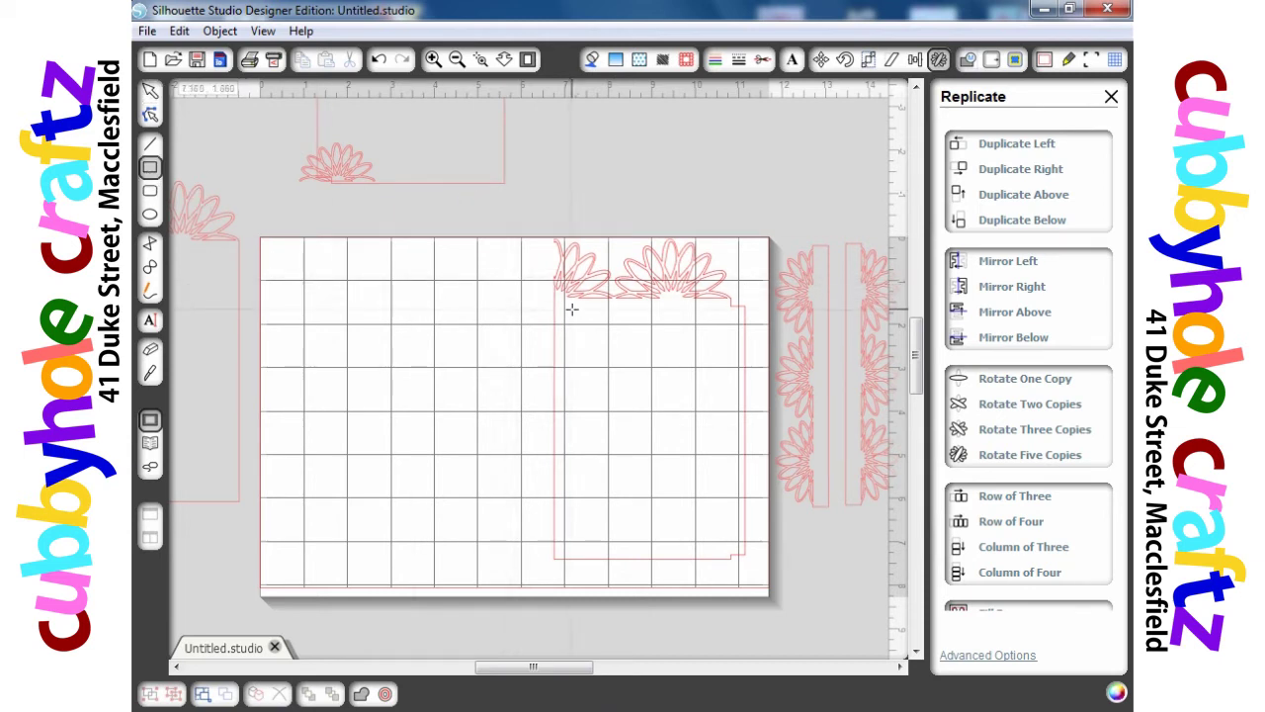
pyautogui.moveTo(570, 309); pyautogui.dragTo(716, 549)
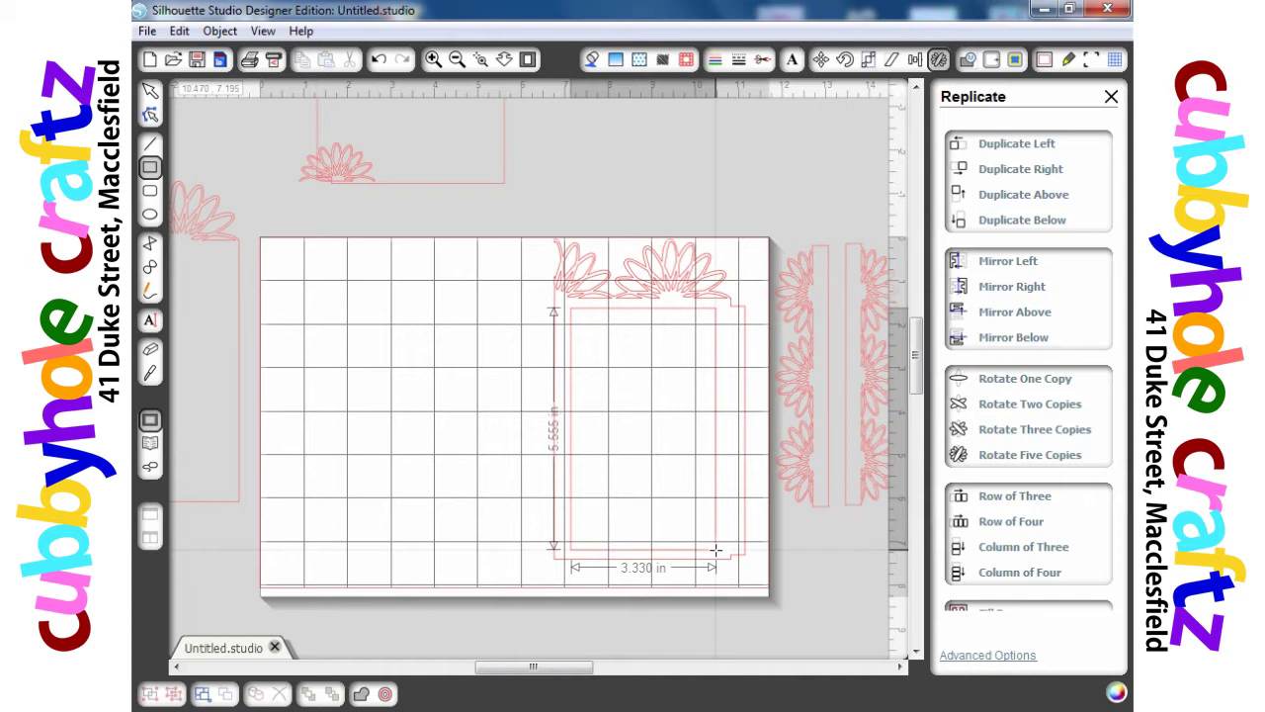
pyautogui.moveTo(716, 550); pyautogui.dragTo(716, 550)
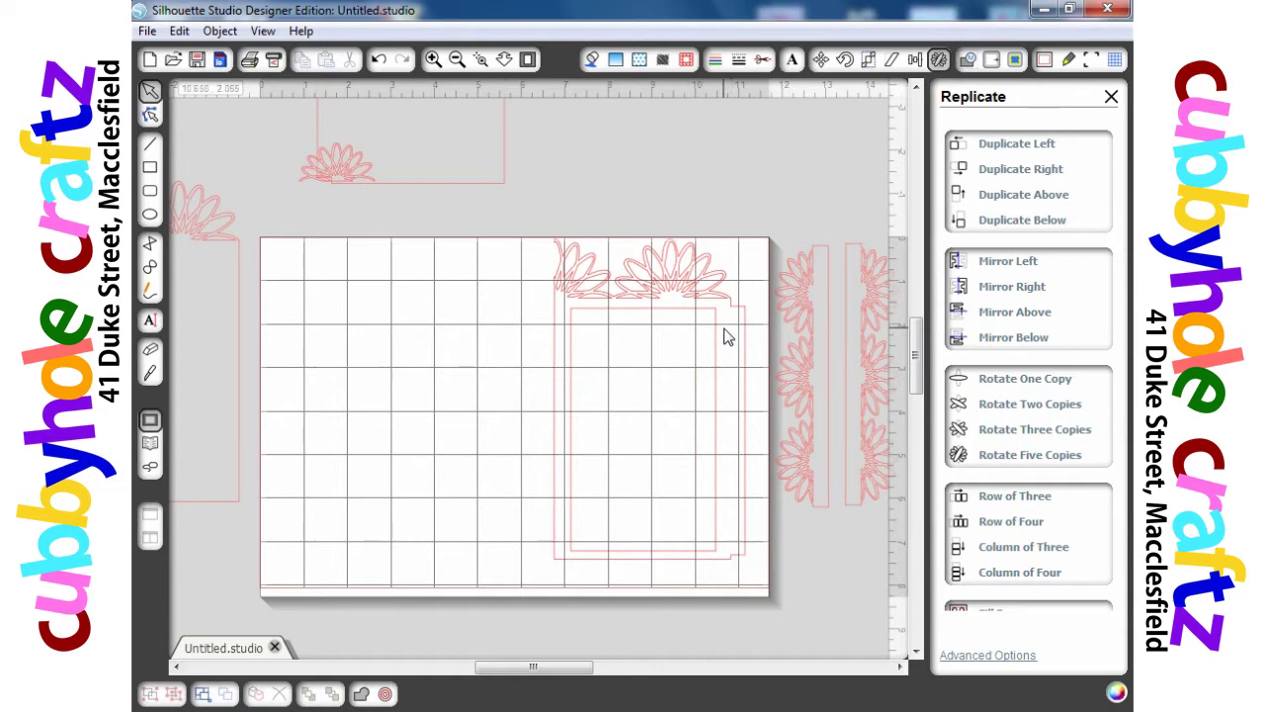
# Widen the inner rectangle to about 3.69 in to fit the half panel and move it to the empty left half of the page.
pyautogui.moveTo(638, 561); pyautogui.dragTo(633, 559)
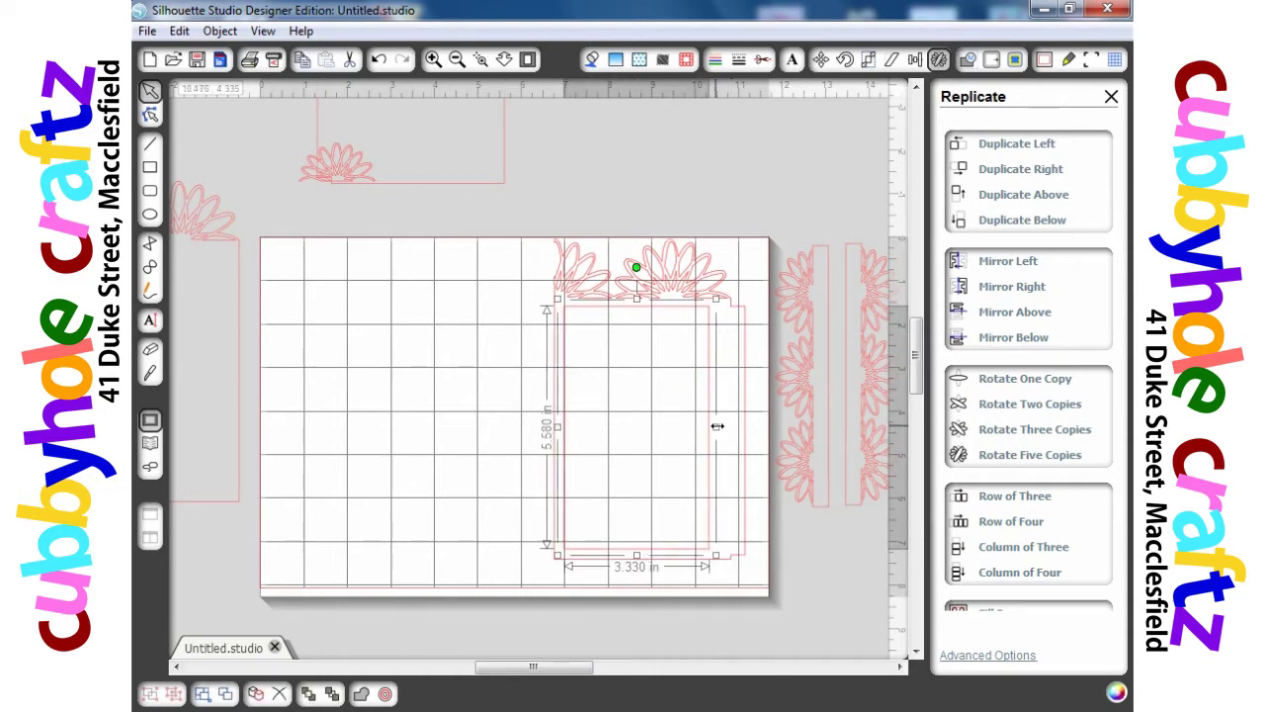
pyautogui.moveTo(716, 426); pyautogui.dragTo(732, 427)
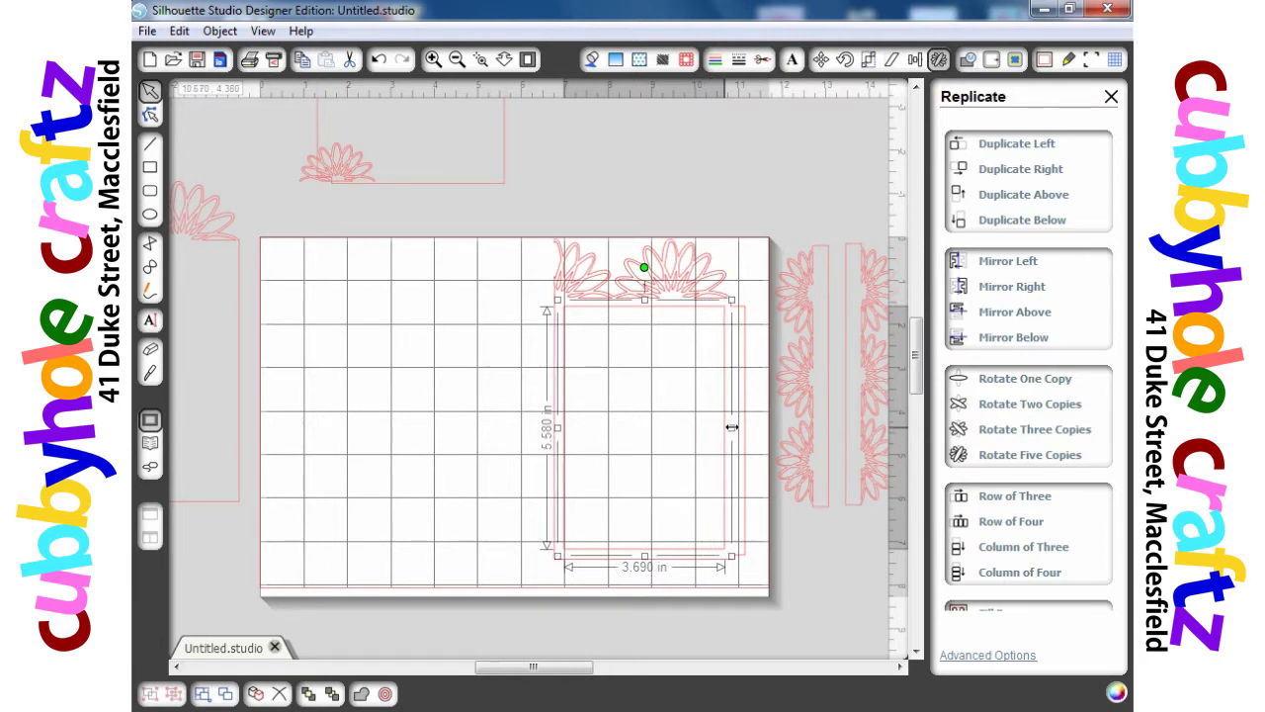
pyautogui.moveTo(649, 560); pyautogui.dragTo(650, 561)
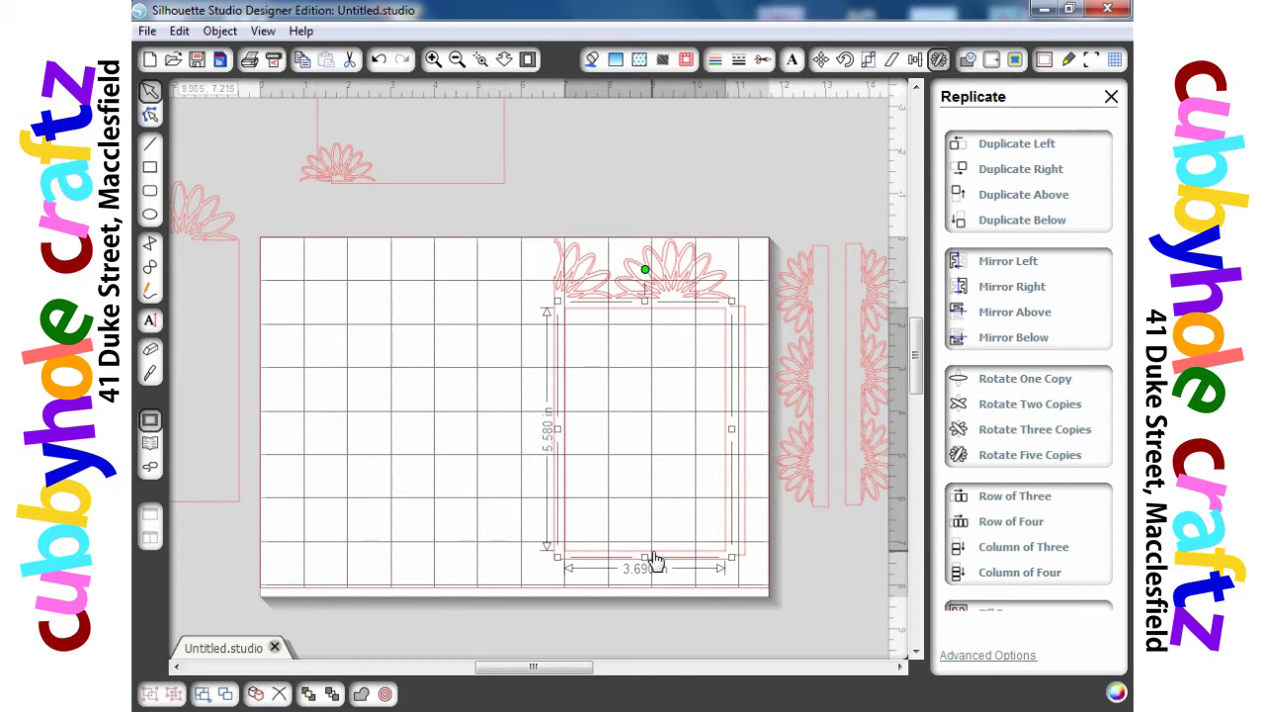
pyautogui.moveTo(654, 561); pyautogui.dragTo(422, 547)
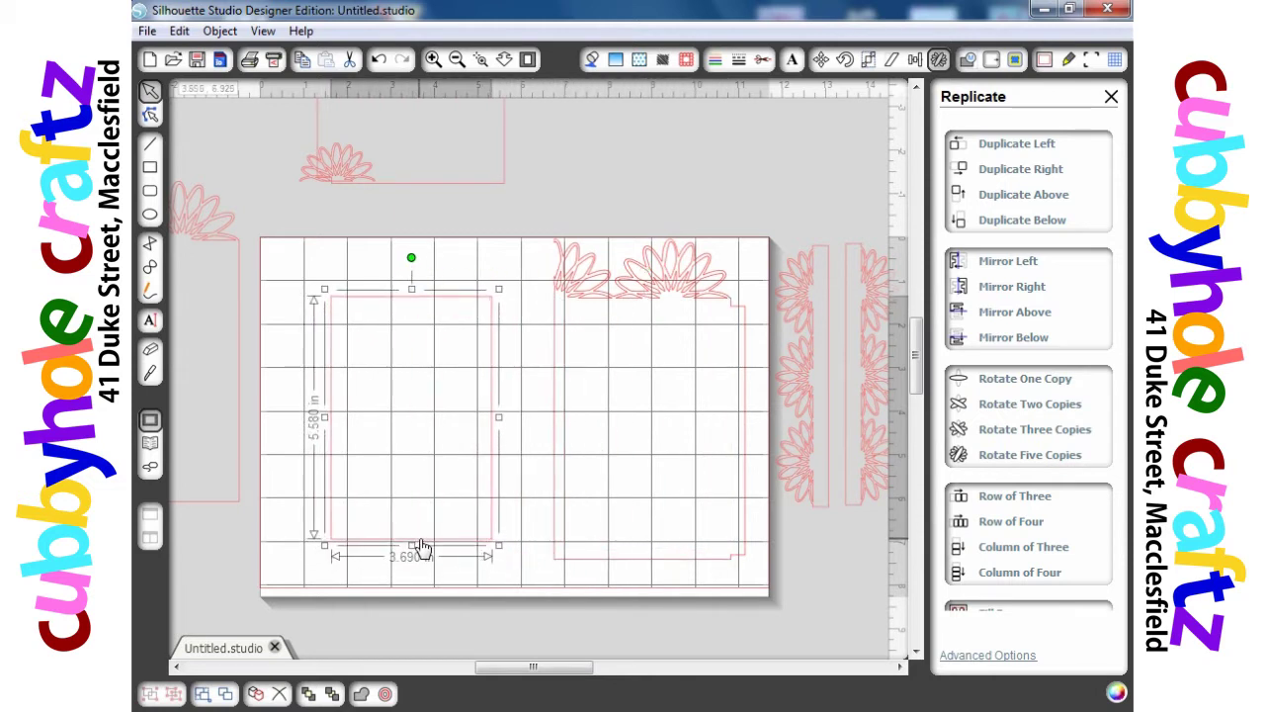
# Draw a square in the upper part of the separate rectangle and enlarge it proportionally to about 2.405 in per side.
pyautogui.click(148, 172)
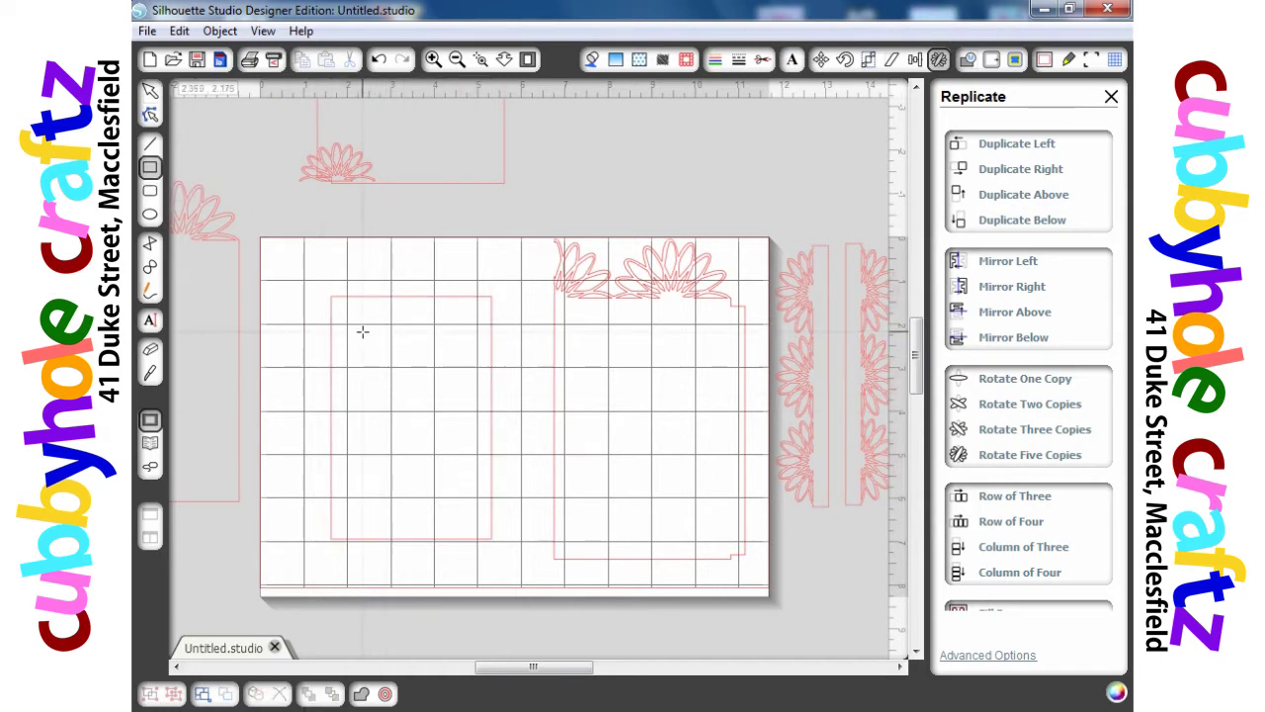
pyautogui.moveTo(353, 325)
pyautogui.mouseDown()
pyautogui.moveTo(457, 327)
pyautogui.moveTo(403, 386)
pyautogui.moveTo(452, 423)
pyautogui.moveTo(415, 386)
pyautogui.mouseUp()
pyautogui.click(417, 391)
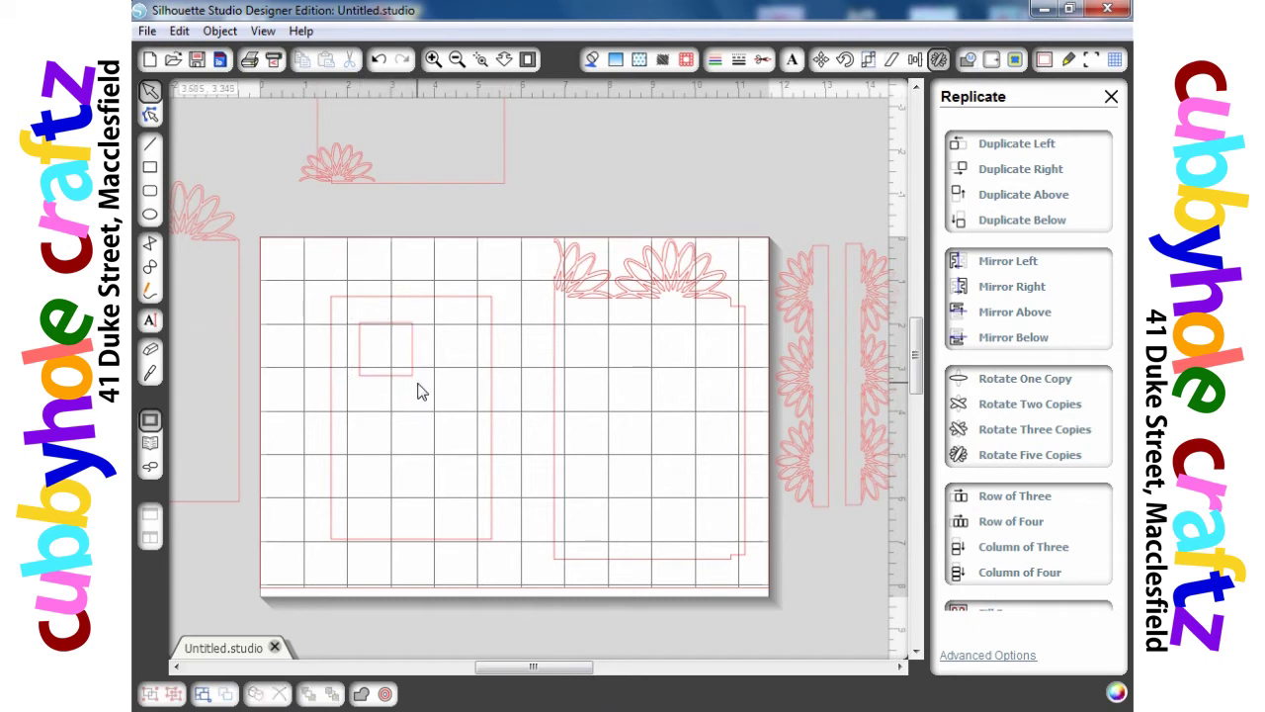
pyautogui.click(413, 386)
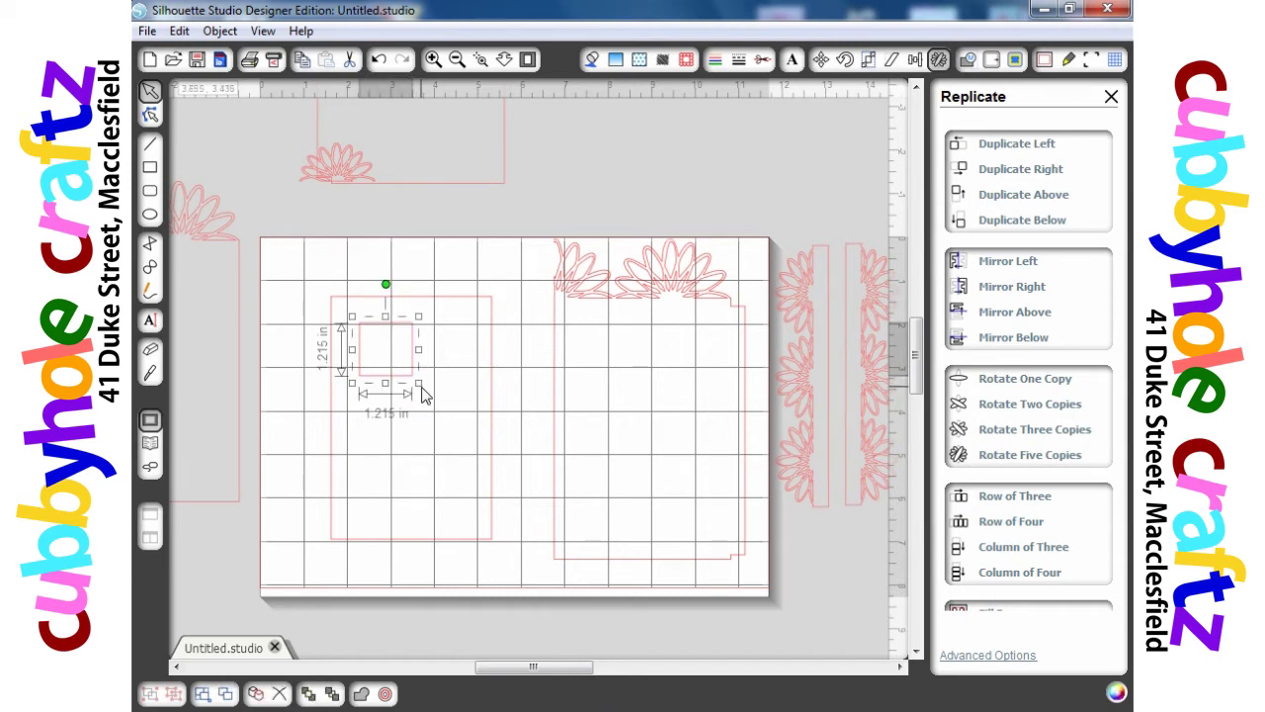
pyautogui.moveTo(418, 383); pyautogui.dragTo(472, 435)
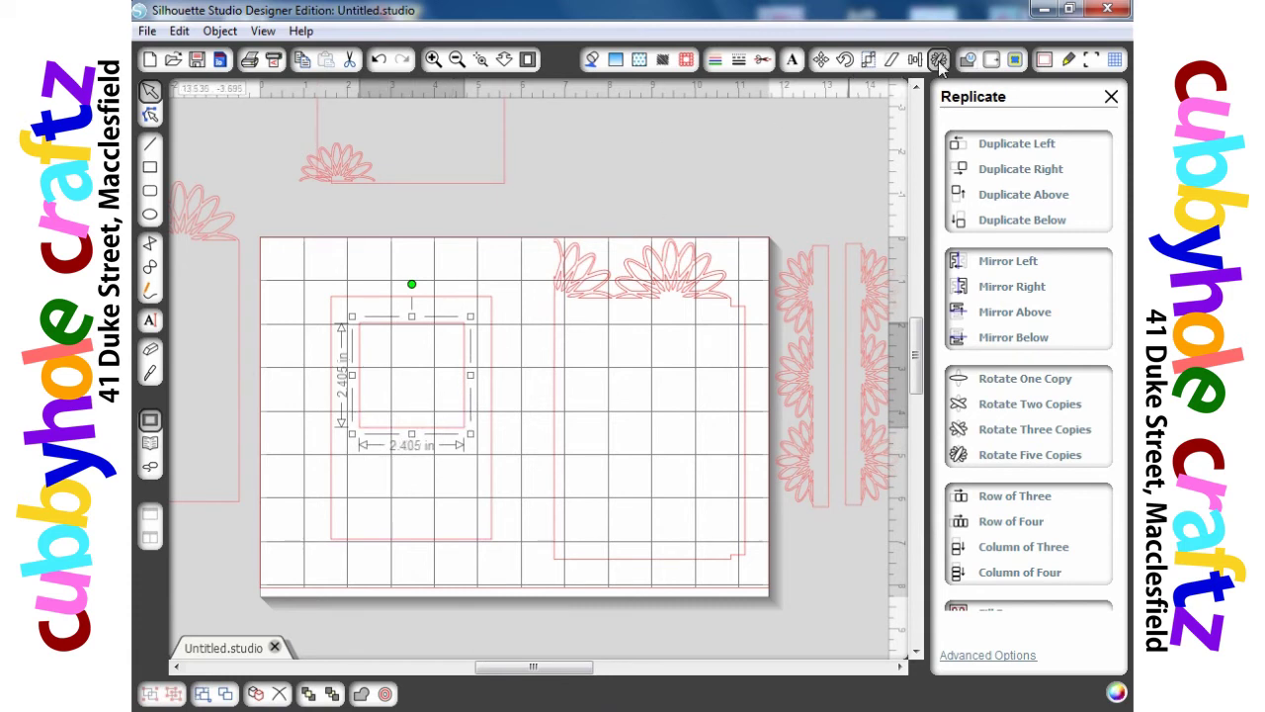
# Apply an internal offset of 0.120 in to the square.
pyautogui.click(994, 60)
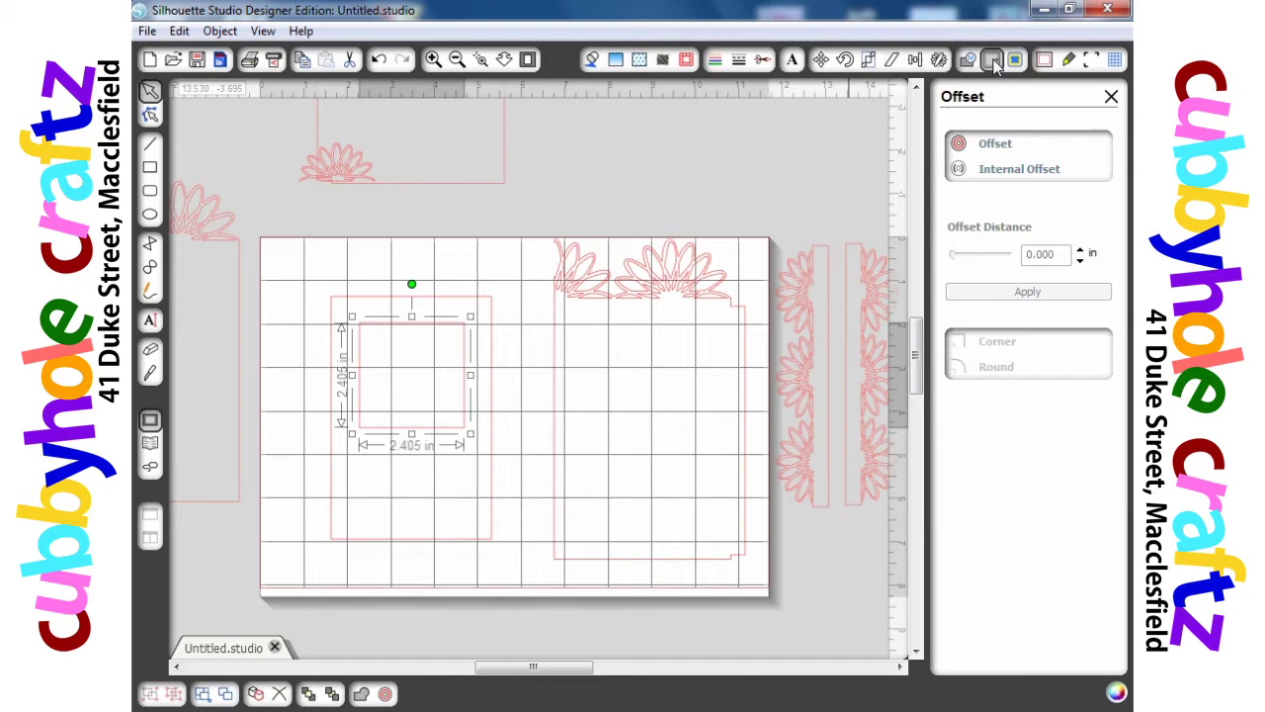
pyautogui.click(1008, 170)
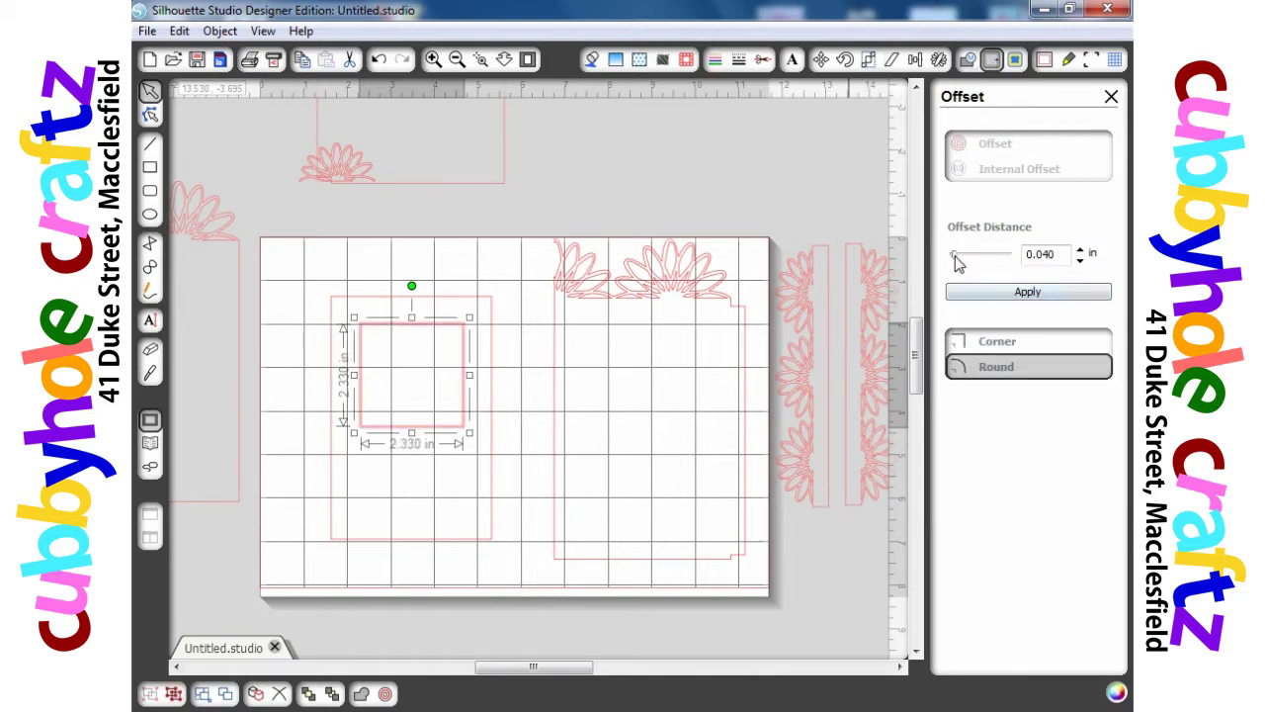
pyautogui.moveTo(955, 259); pyautogui.dragTo(963, 260)
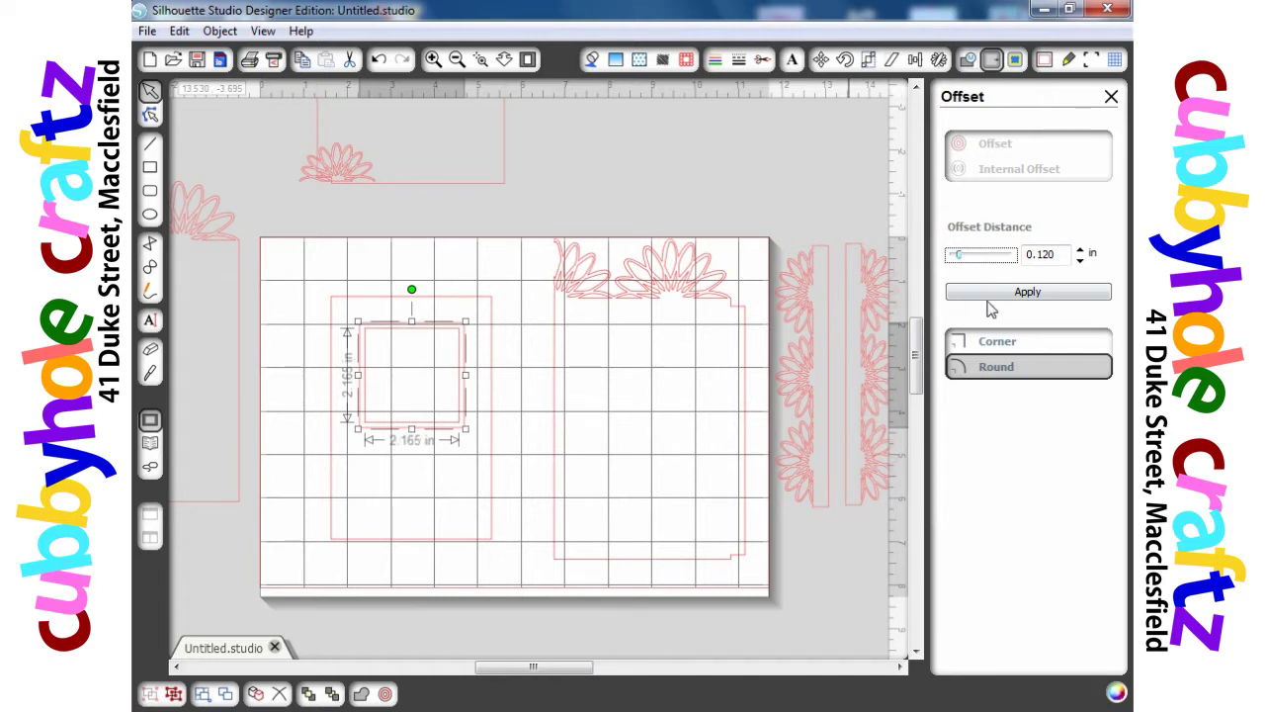
pyautogui.click(978, 291)
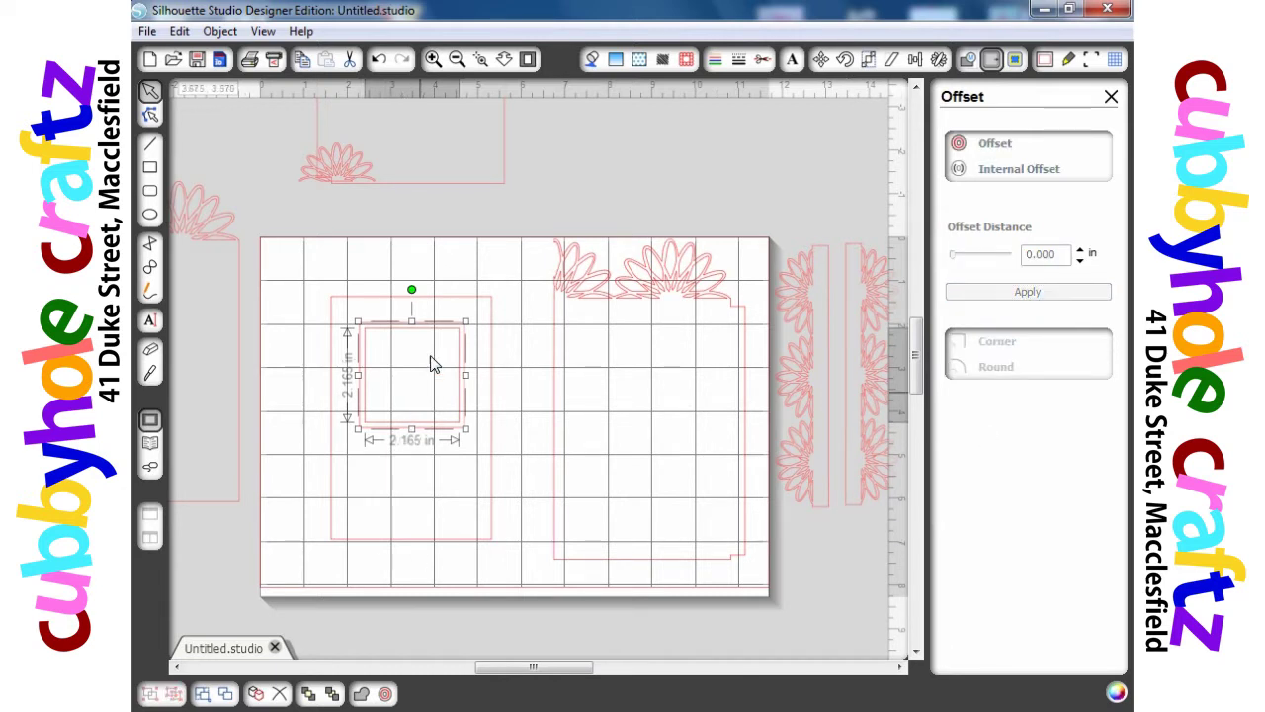
# Combine the square and its internal offset into one compound path and reposition the frame slightly in the rectangle's upper part.
pyautogui.click(404, 310)
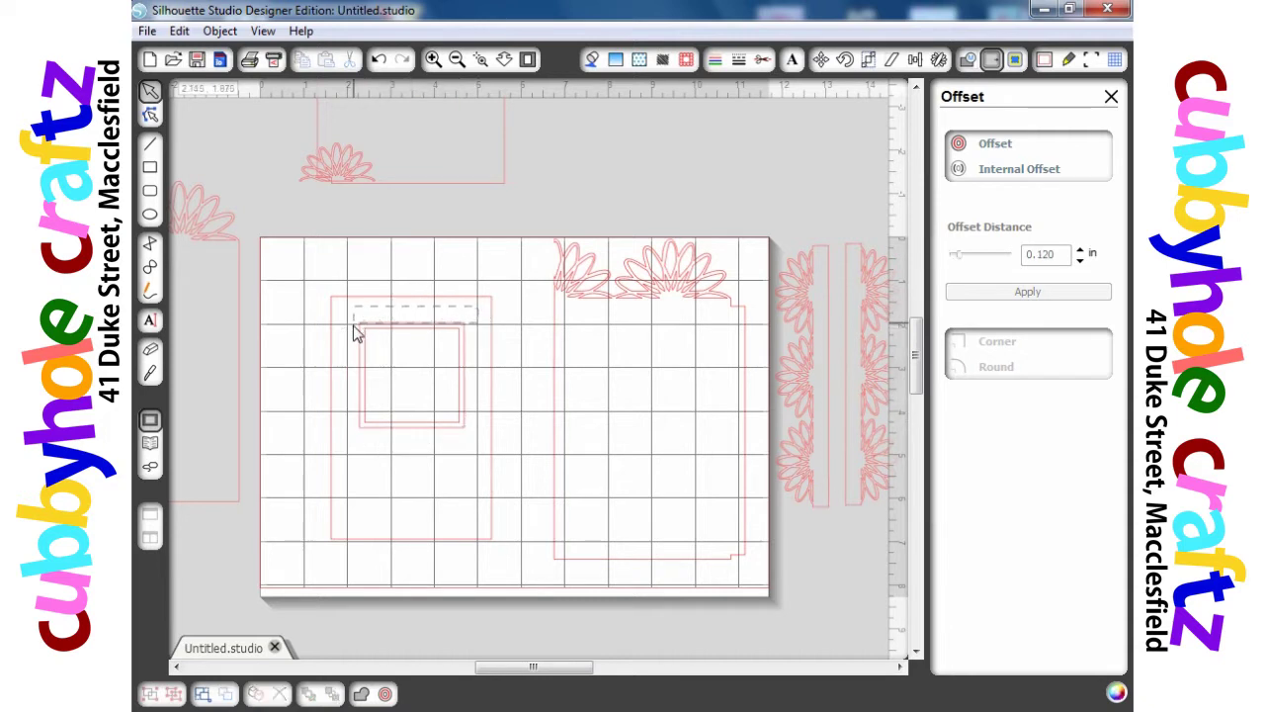
pyautogui.click(353, 325)
pyautogui.rightClick(420, 433)
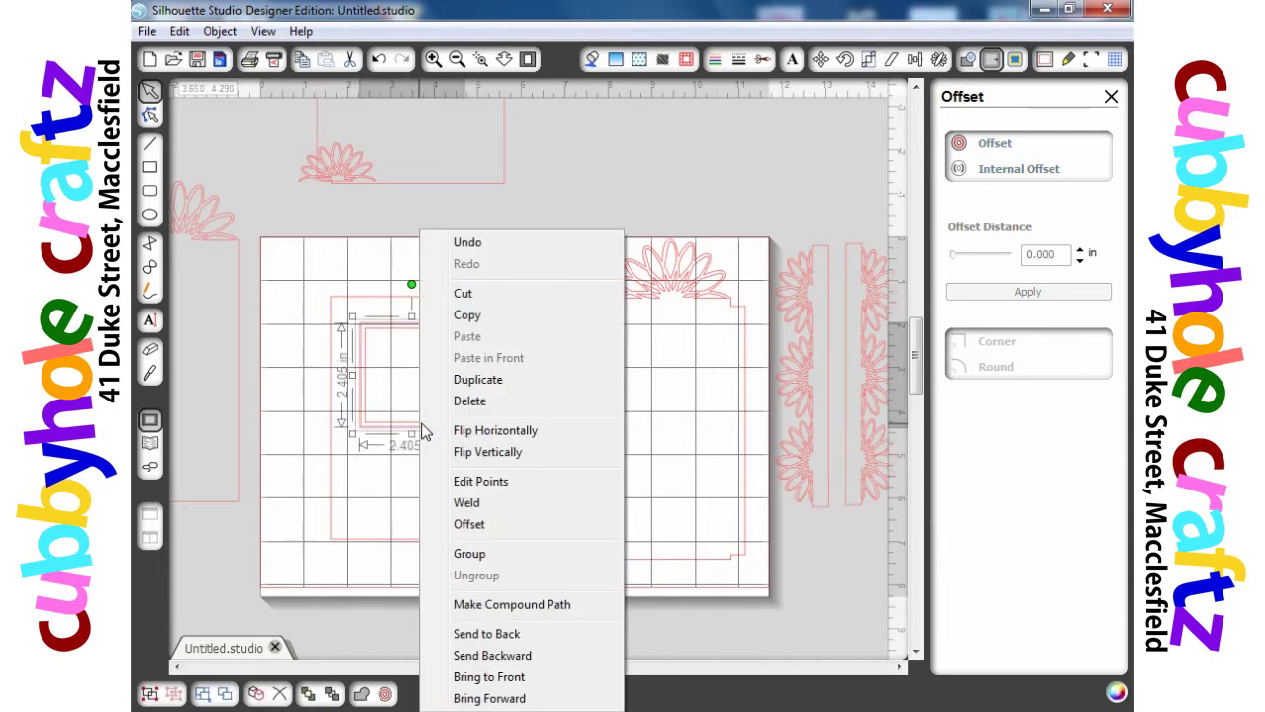
pyautogui.click(495, 605)
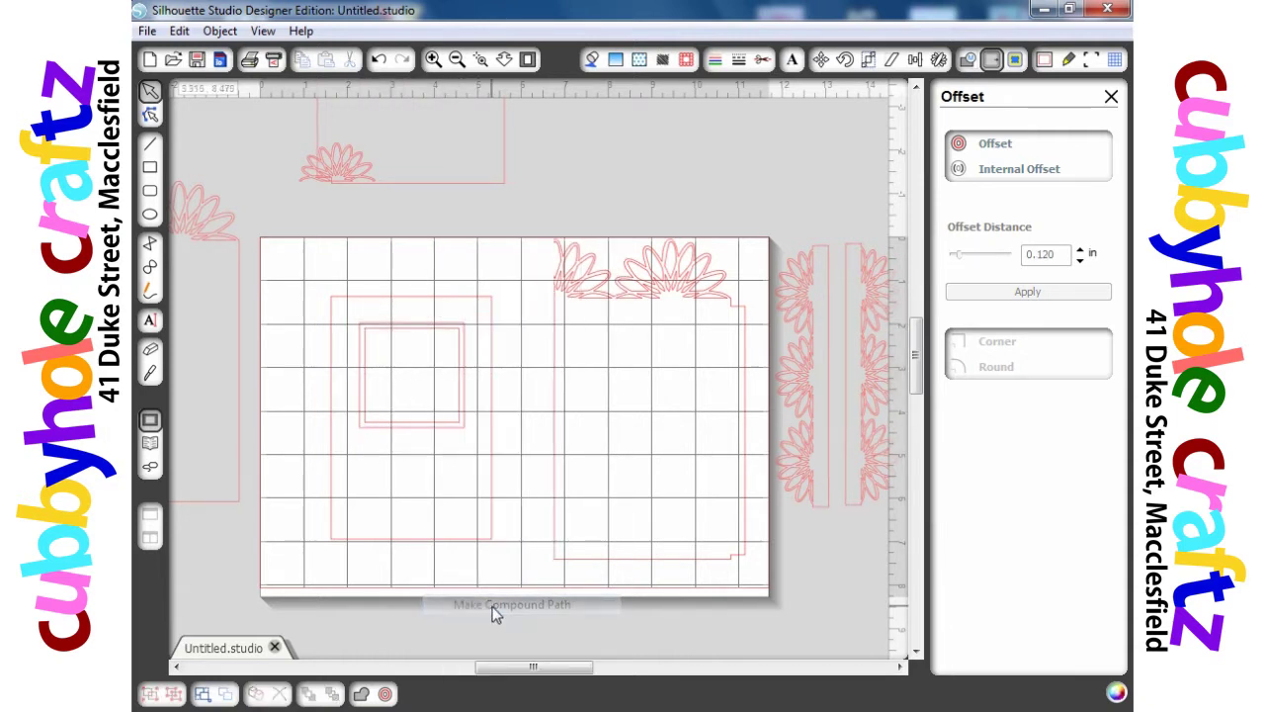
pyautogui.click(428, 438)
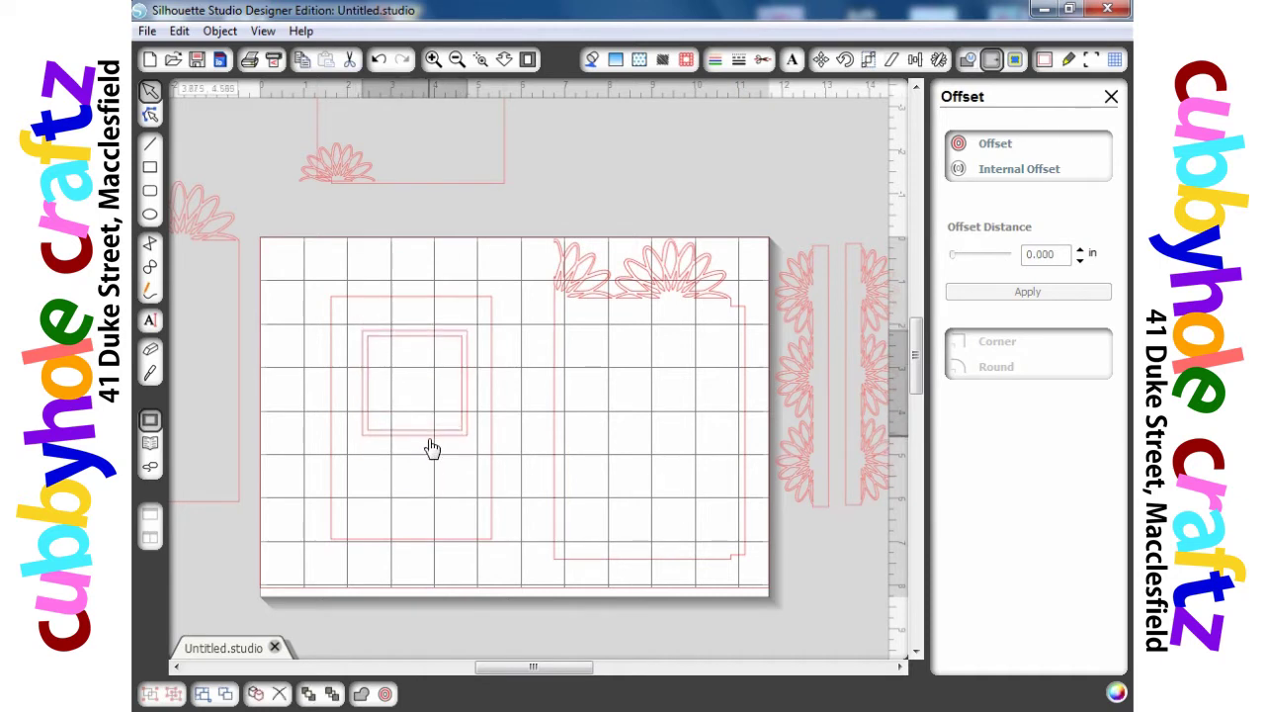
pyautogui.click(428, 445)
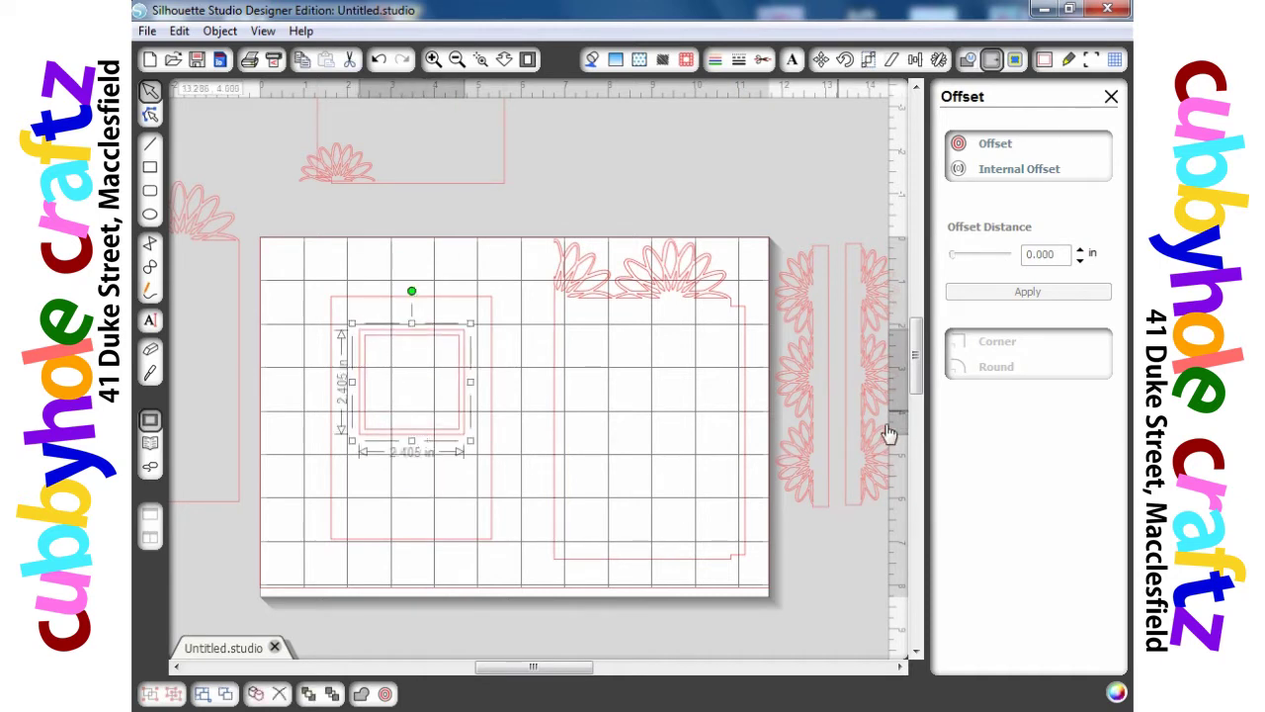
# Bring the whole flower into the square frame and stretch it to about 2.230 in so it touches the inner square.
pyautogui.moveTo(917, 385); pyautogui.dragTo(914, 285)
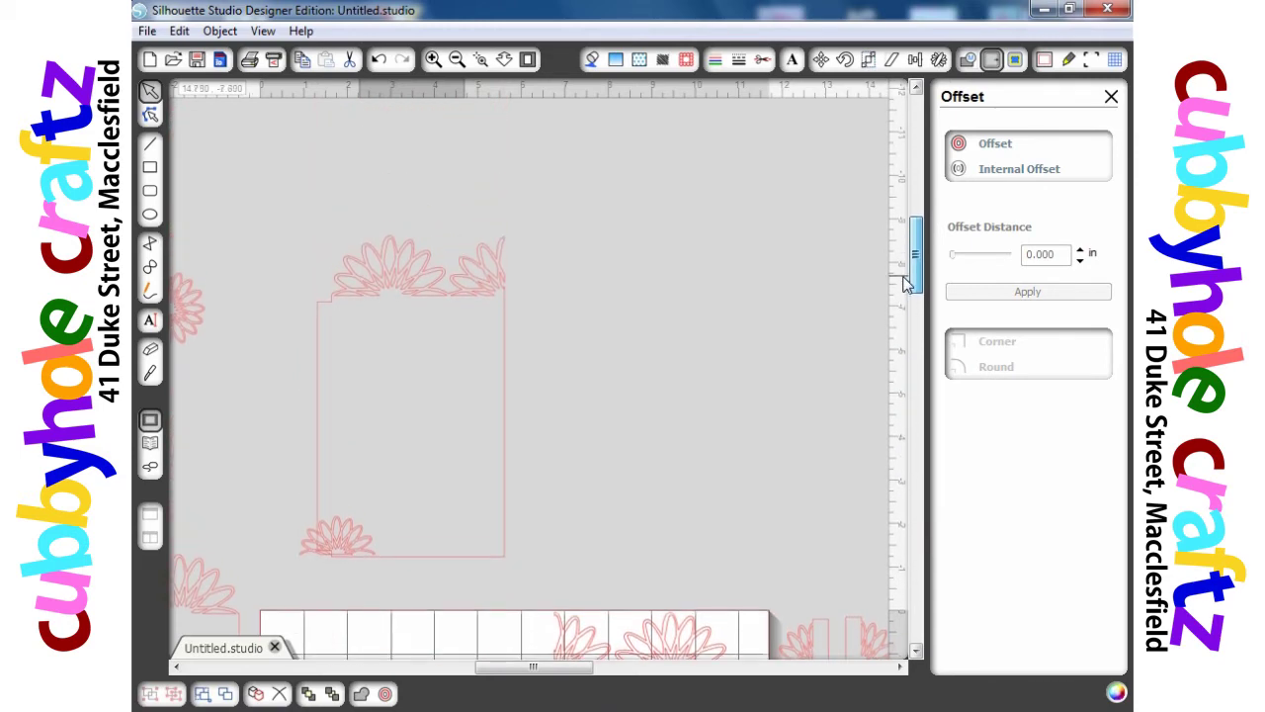
pyautogui.moveTo(564, 311); pyautogui.dragTo(469, 312)
pyautogui.click(425, 361)
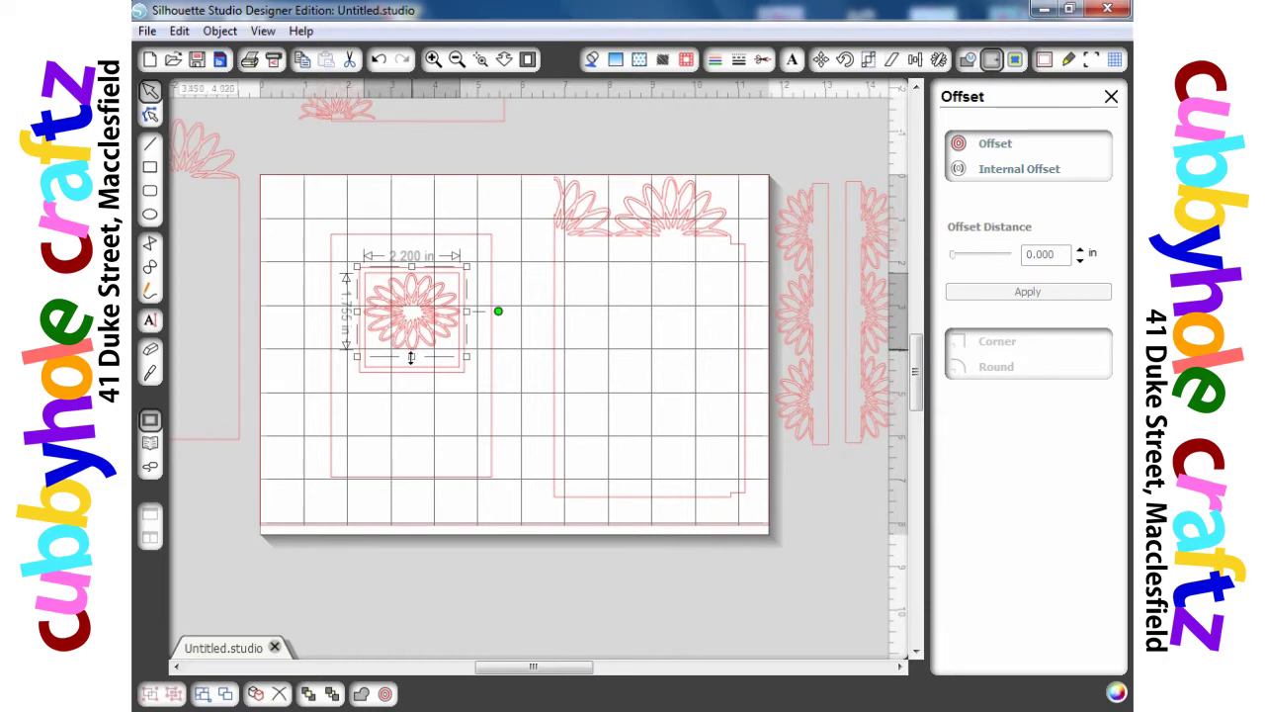
pyautogui.moveTo(414, 357); pyautogui.dragTo(410, 376)
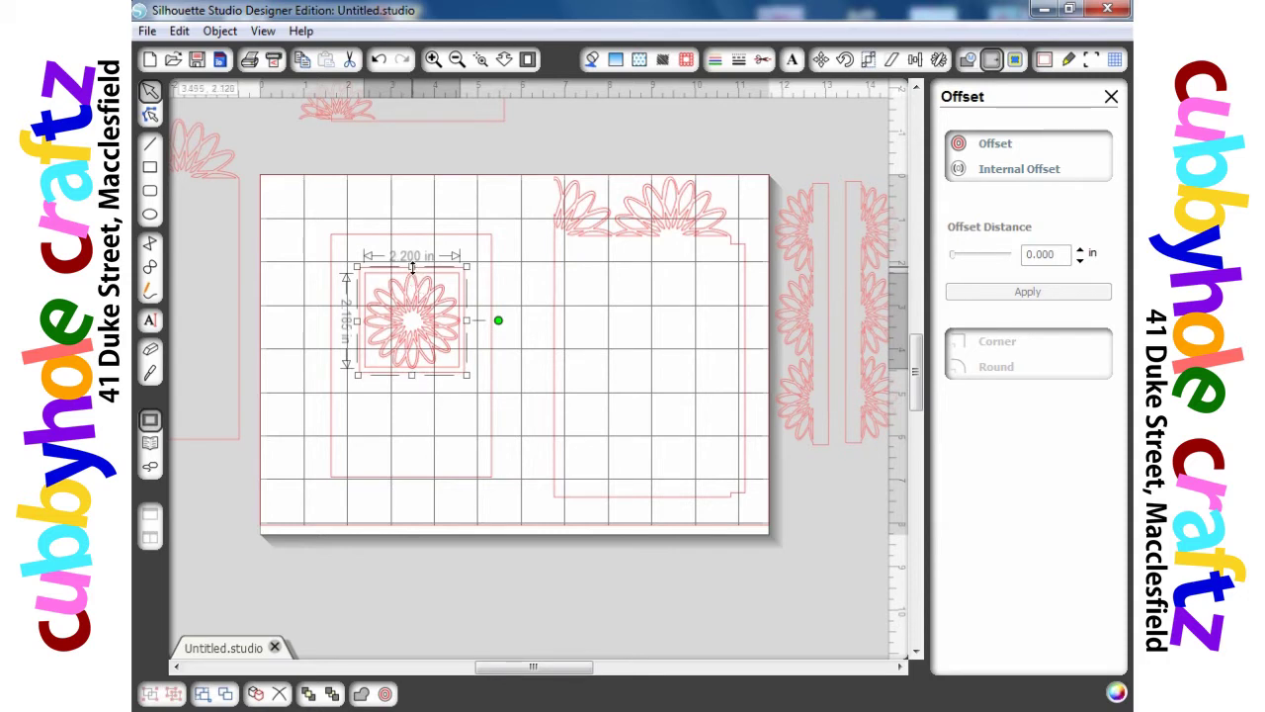
pyautogui.moveTo(412, 267); pyautogui.dragTo(414, 265)
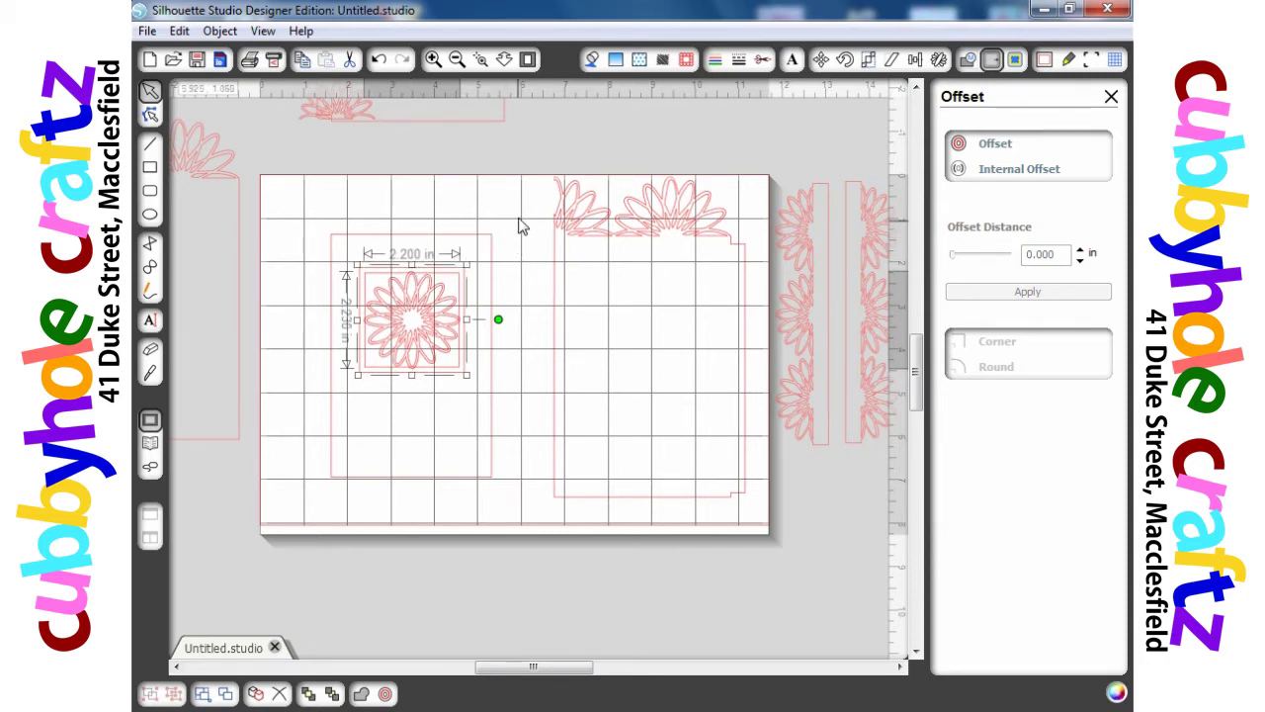
# Weld the flower to the square frame and nudge the welded piece slightly upward.
pyautogui.moveTo(524, 206); pyautogui.dragTo(303, 213)
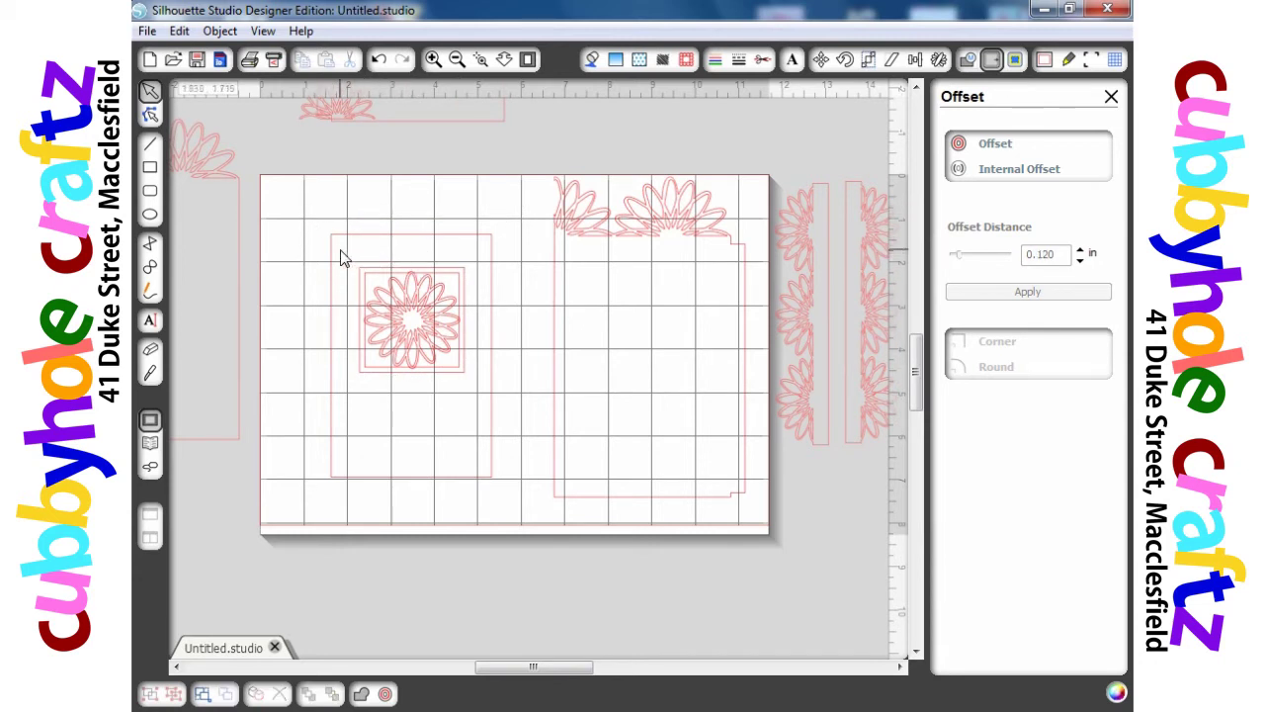
pyautogui.moveTo(340, 257); pyautogui.dragTo(478, 419)
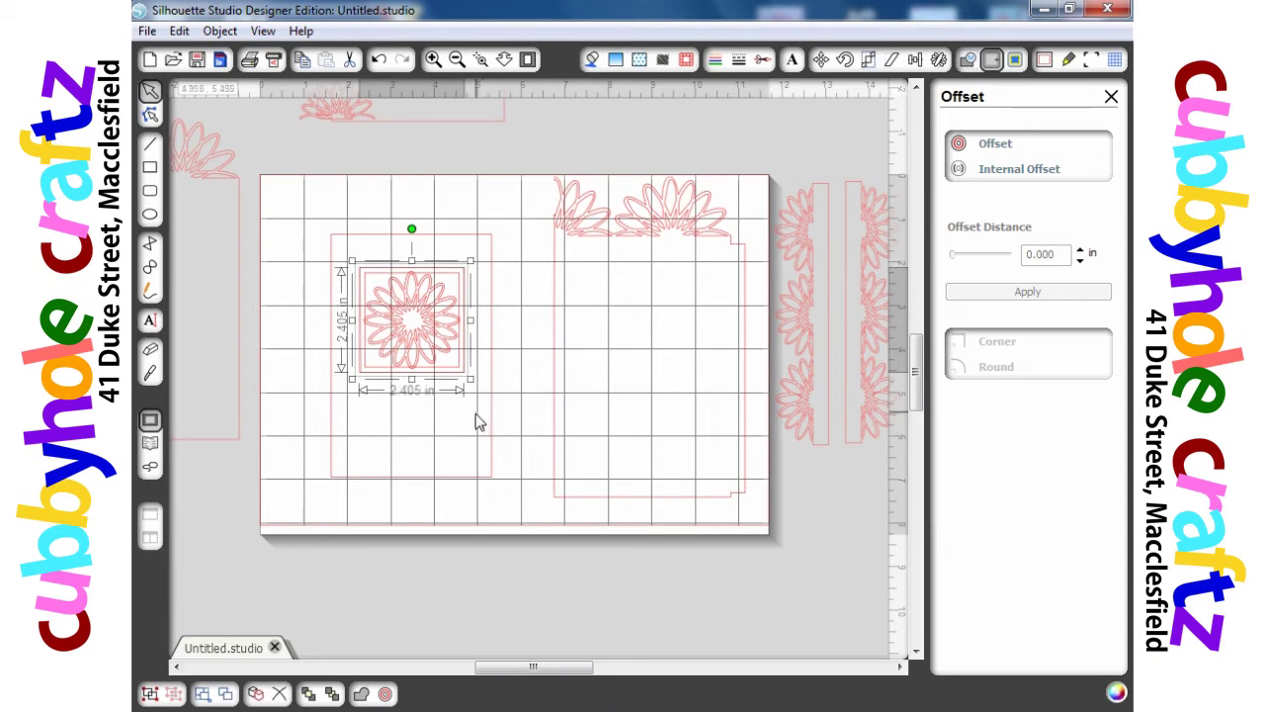
pyautogui.rightClick(447, 367)
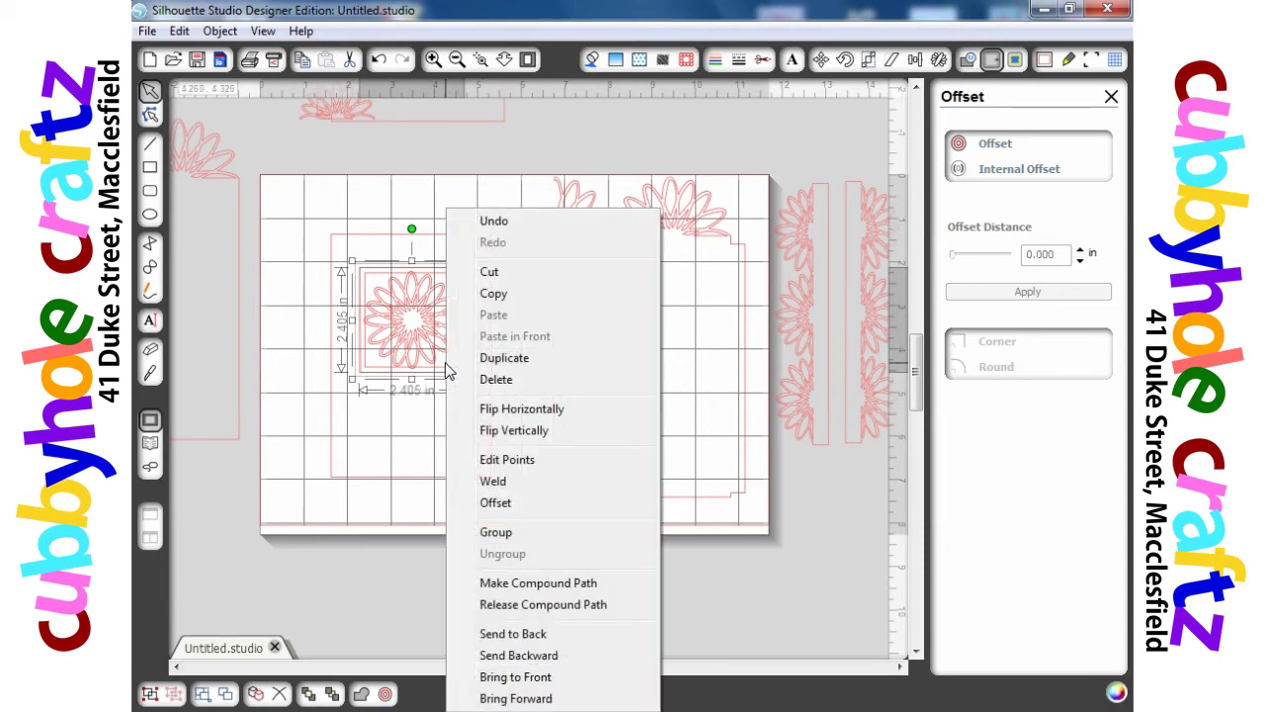
pyautogui.click(502, 483)
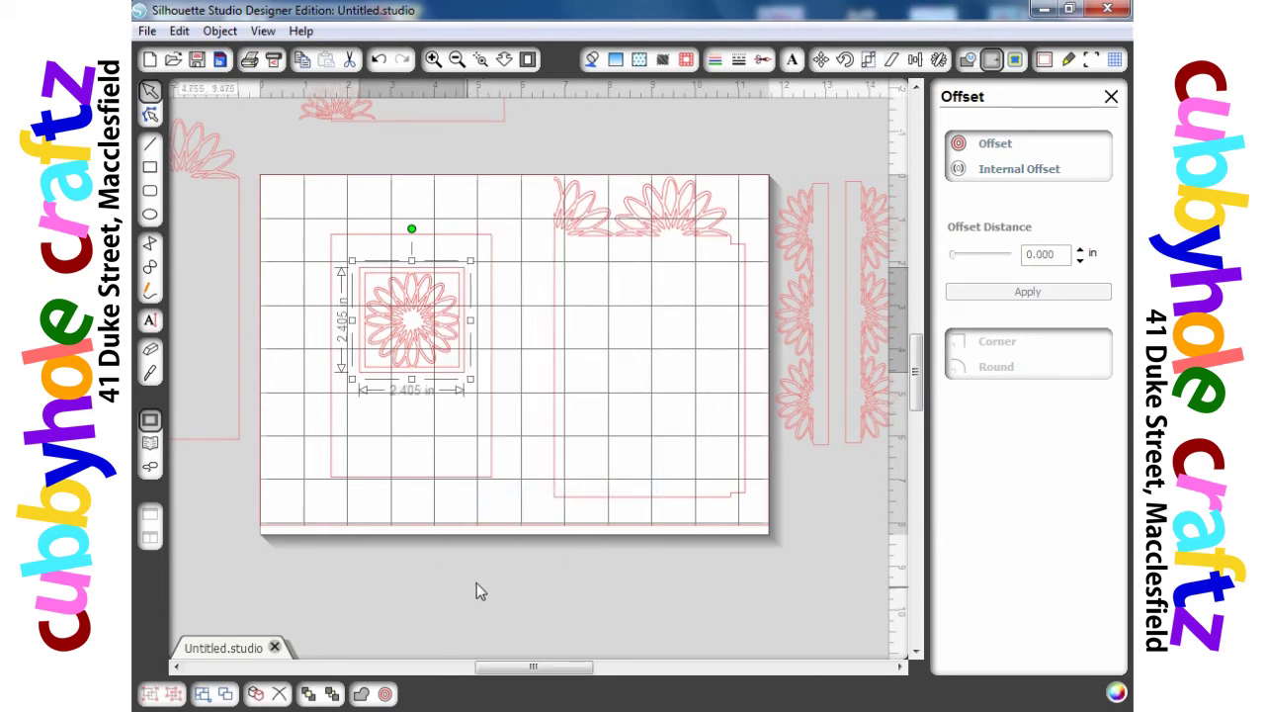
pyautogui.click(389, 556)
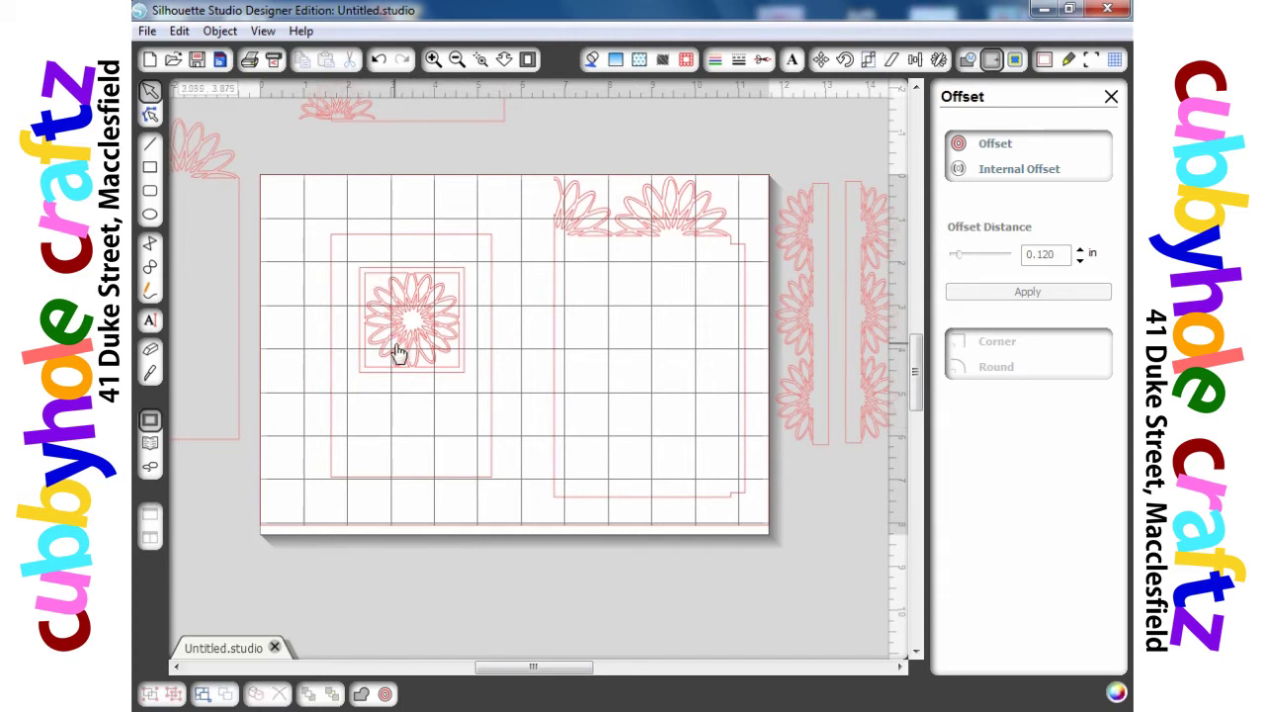
pyautogui.moveTo(409, 382)
pyautogui.mouseDown()
pyautogui.moveTo(372, 352)
pyautogui.moveTo(444, 240)
pyautogui.moveTo(474, 290)
pyautogui.moveTo(443, 656)
pyautogui.moveTo(531, 655)
pyautogui.moveTo(525, 624)
pyautogui.moveTo(475, 601)
pyautogui.moveTo(319, 371)
pyautogui.moveTo(359, 307)
pyautogui.moveTo(399, 325)
pyautogui.moveTo(410, 350)
pyautogui.moveTo(392, 432)
pyautogui.moveTo(415, 339)
pyautogui.moveTo(413, 437)
pyautogui.moveTo(397, 397)
pyautogui.moveTo(412, 375)
pyautogui.mouseUp()
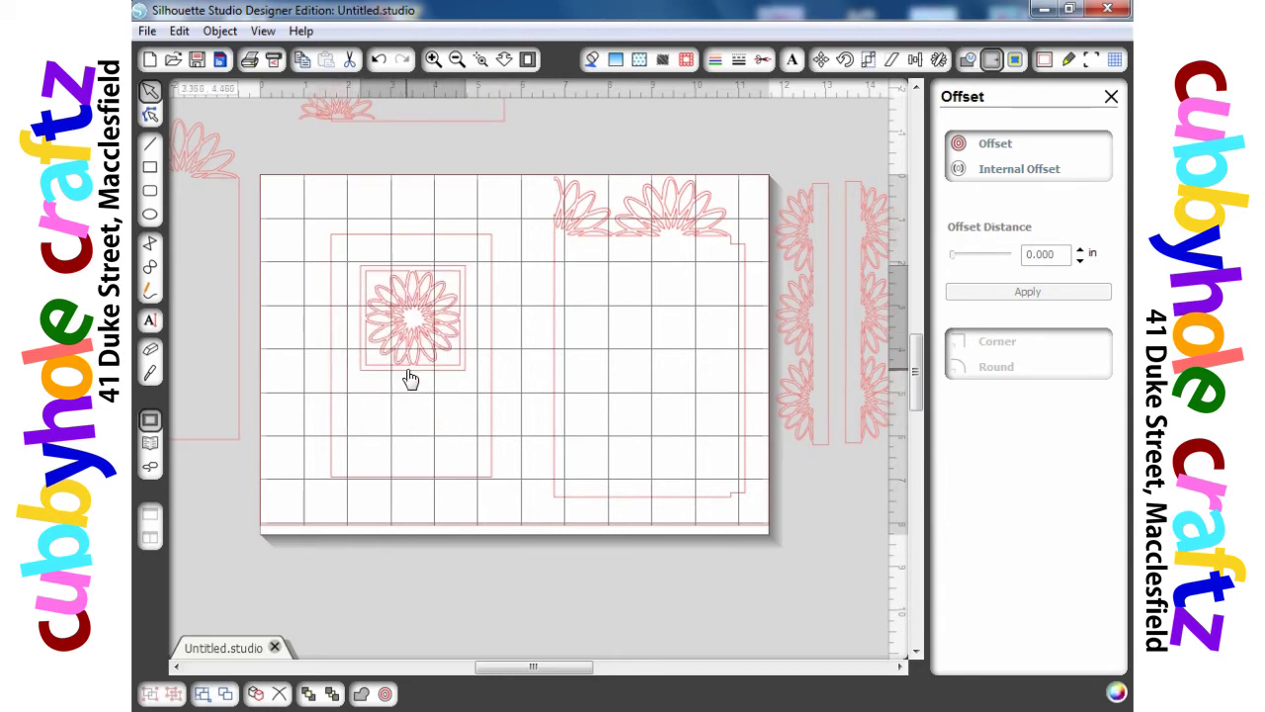
pyautogui.click(412, 376)
# Center the flower frame horizontally within the 3.69 by 5.58 in rectangle.
pyautogui.moveTo(280, 197); pyautogui.dragTo(543, 604)
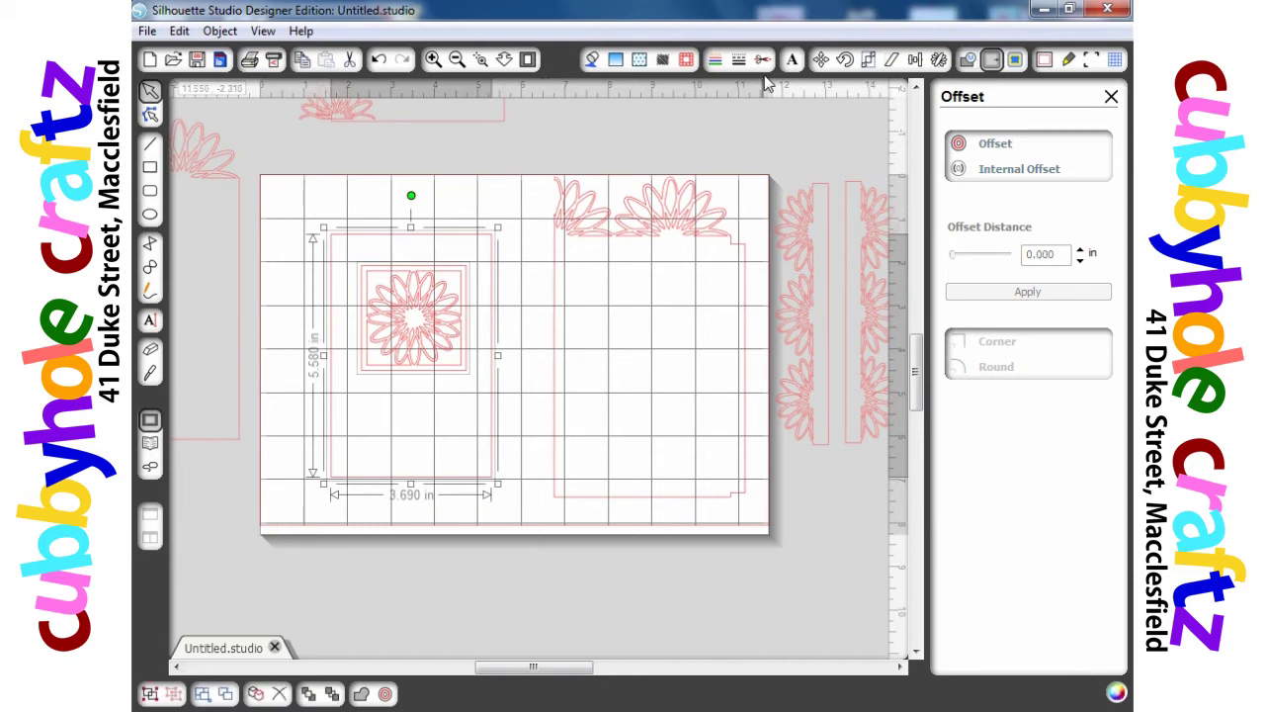
pyautogui.click(915, 61)
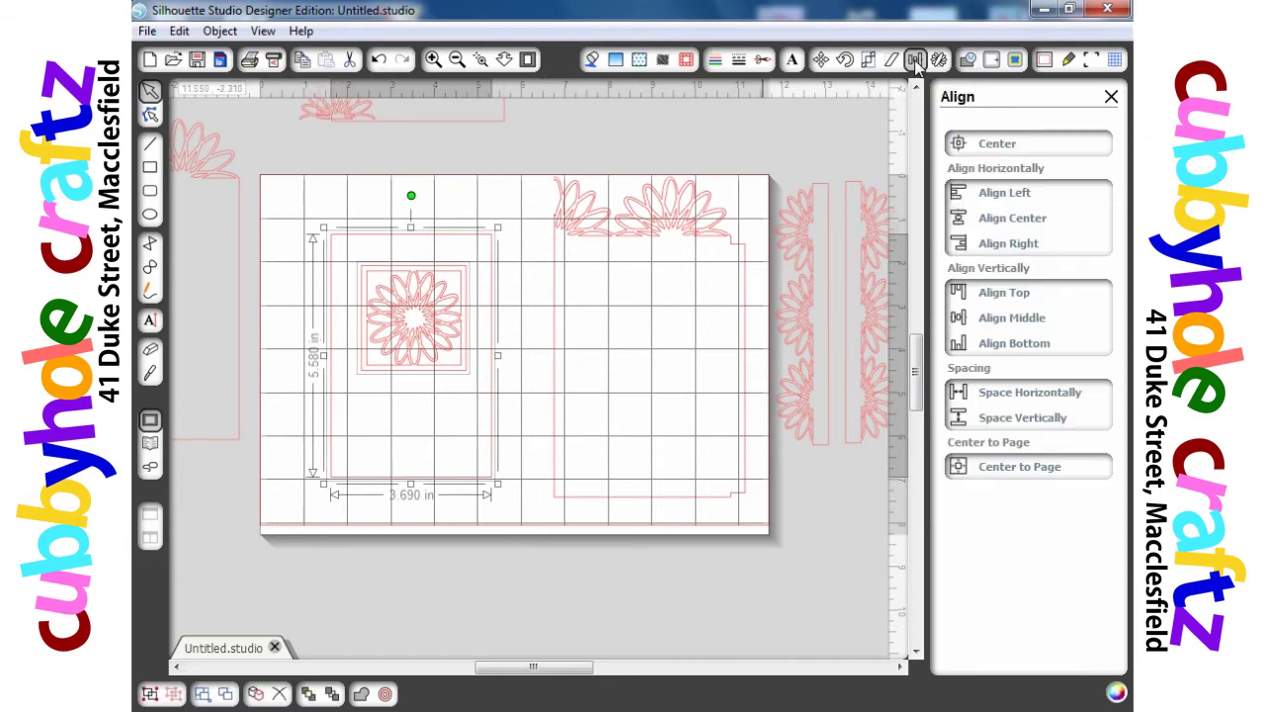
pyautogui.click(1020, 223)
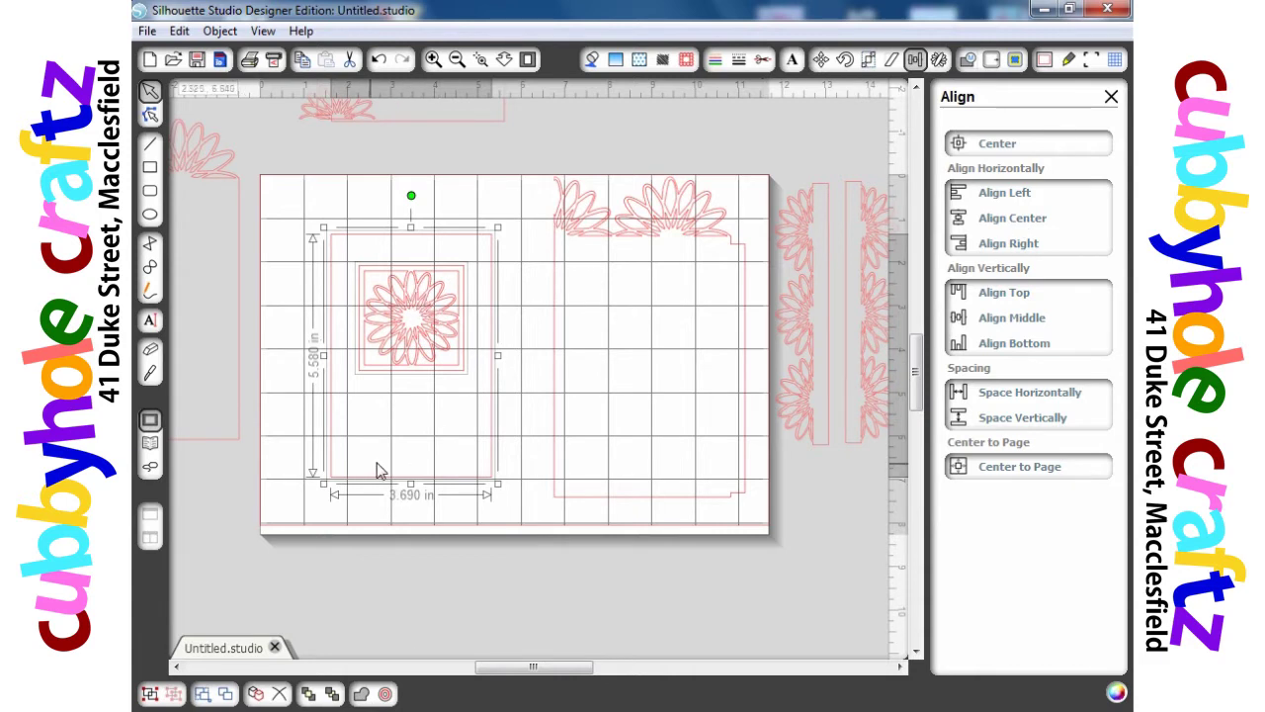
pyautogui.click(435, 428)
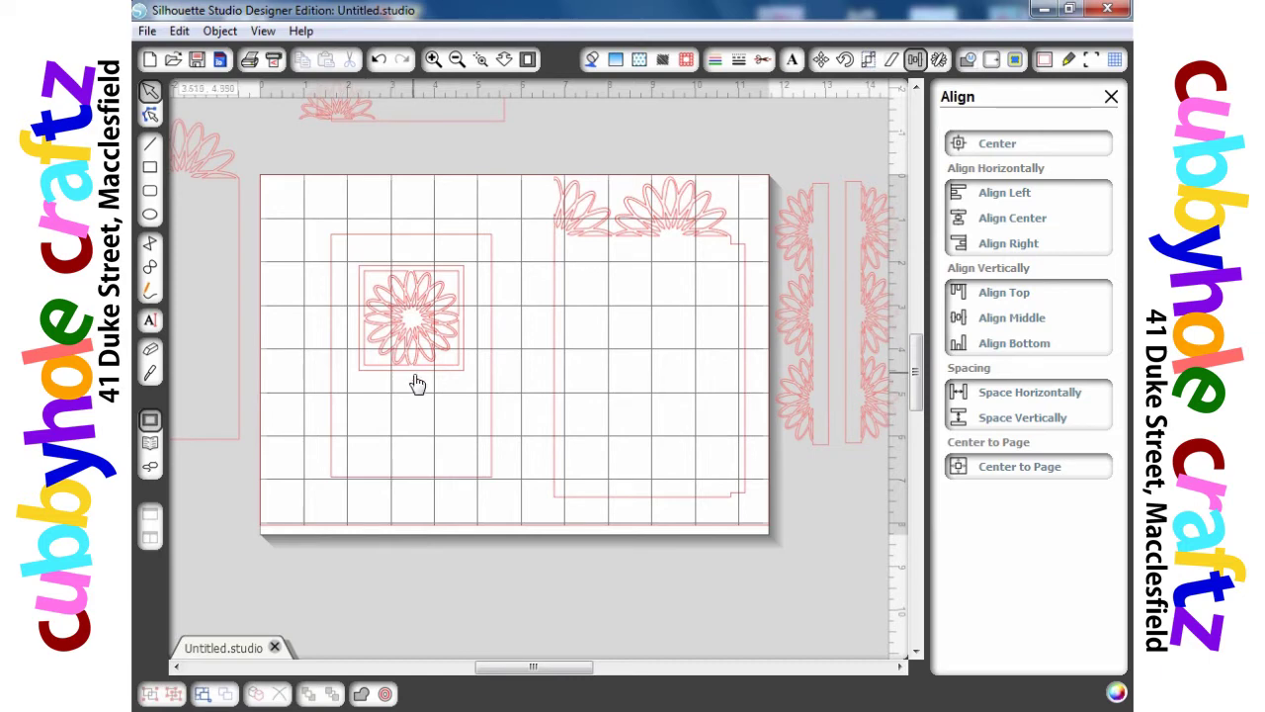
# Release the flower frame's compound path and move the outer square off the page, above it.
pyautogui.click(421, 378)
pyautogui.rightClick(419, 379)
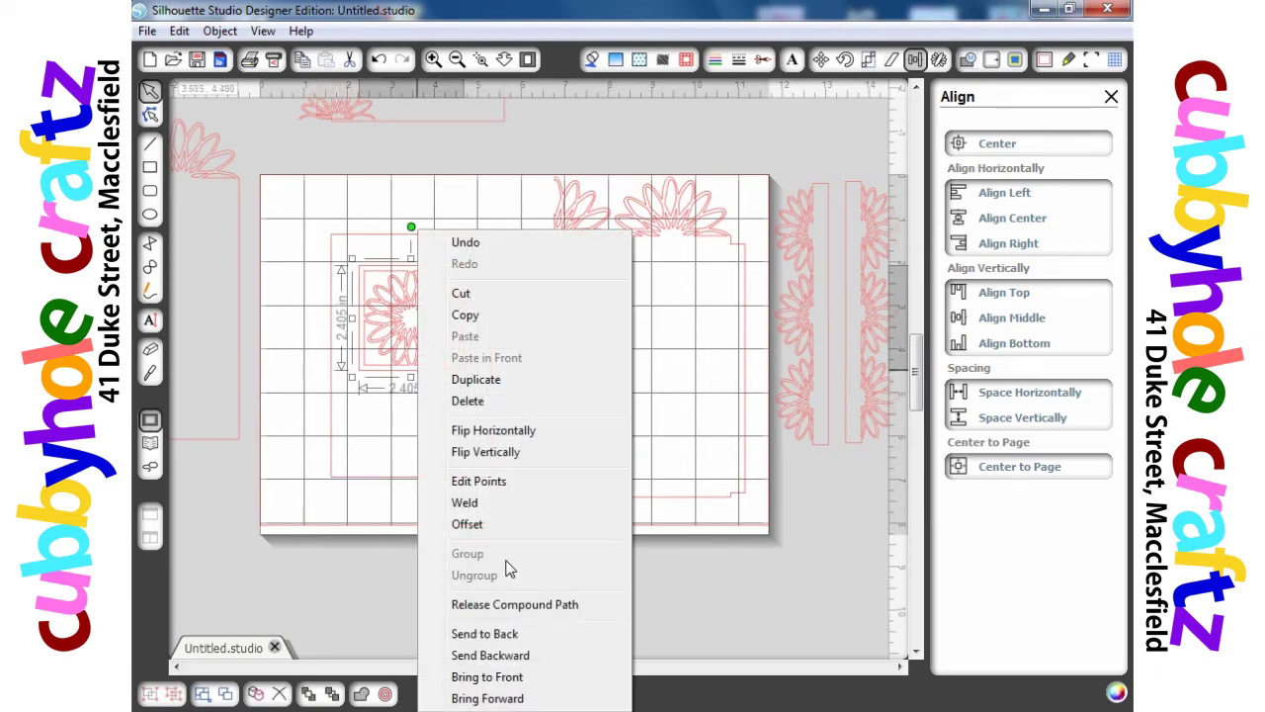
pyautogui.click(501, 614)
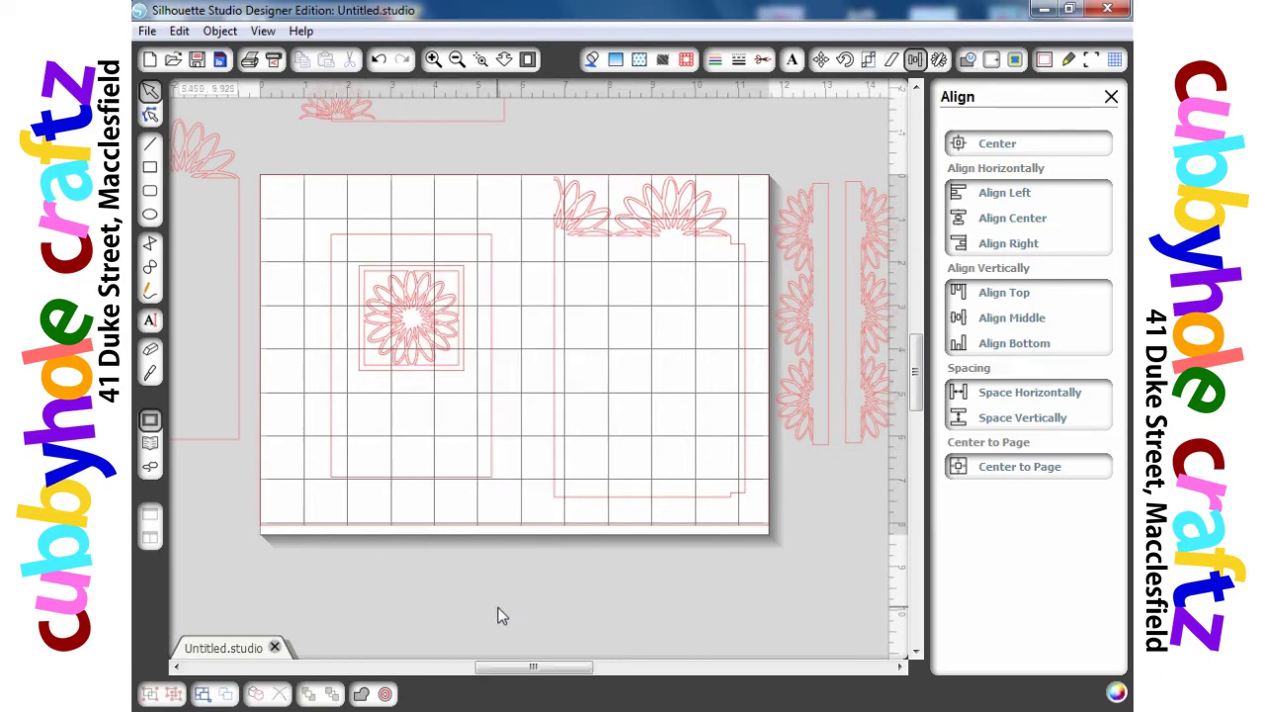
pyautogui.click(415, 381)
pyautogui.click(378, 59)
pyautogui.moveTo(438, 383); pyautogui.dragTo(647, 150)
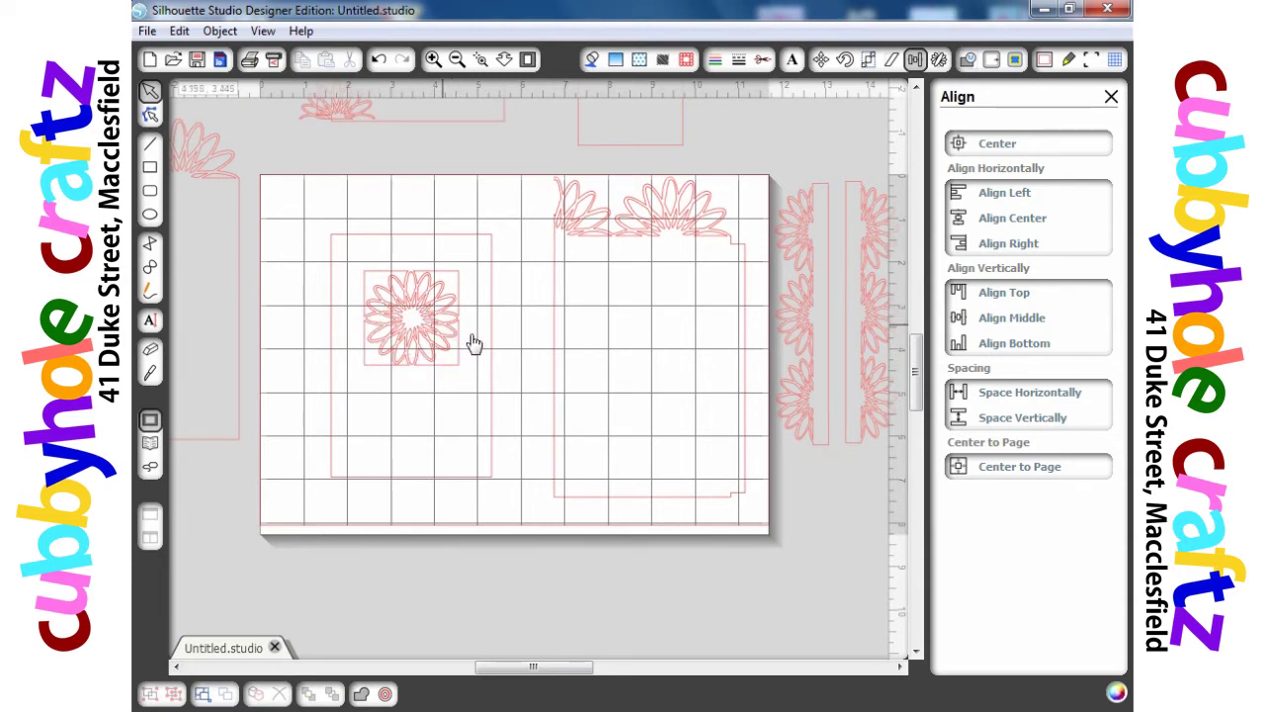
# Group the rectangle with the flower square inside it and make them a compound path.
pyautogui.moveTo(527, 208); pyautogui.dragTo(292, 526)
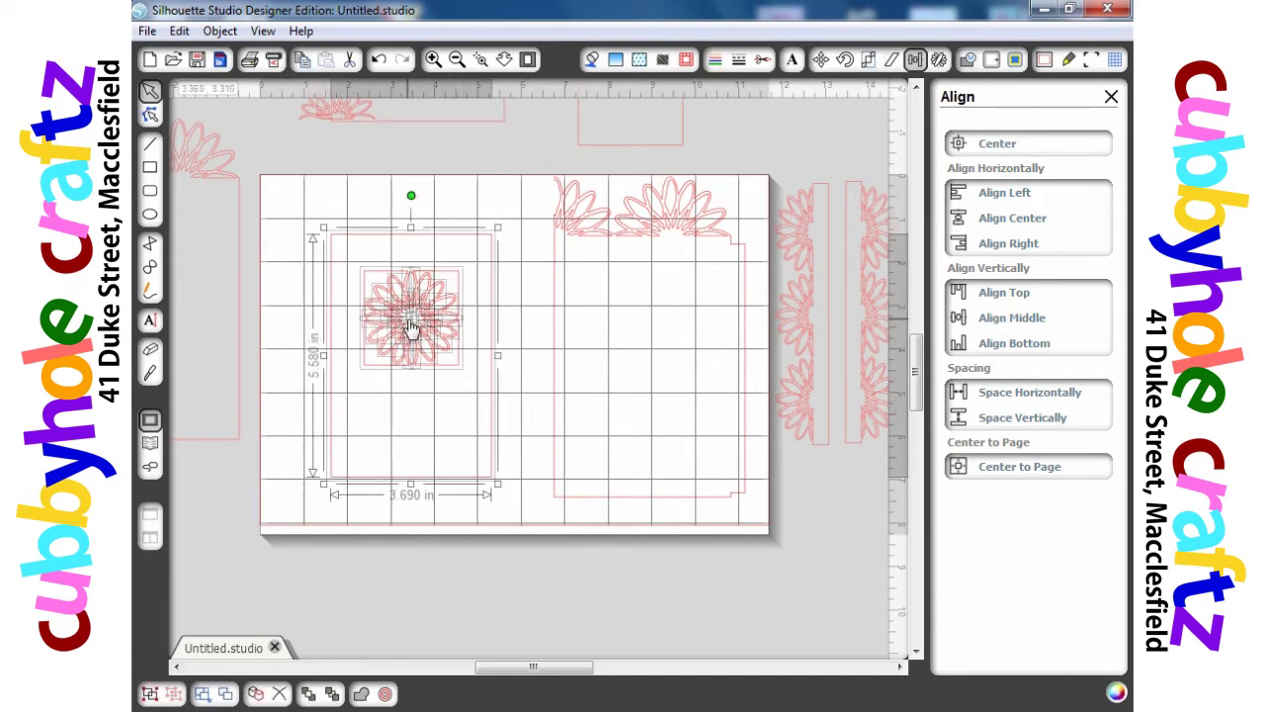
pyautogui.rightClick(409, 330)
pyautogui.click(462, 553)
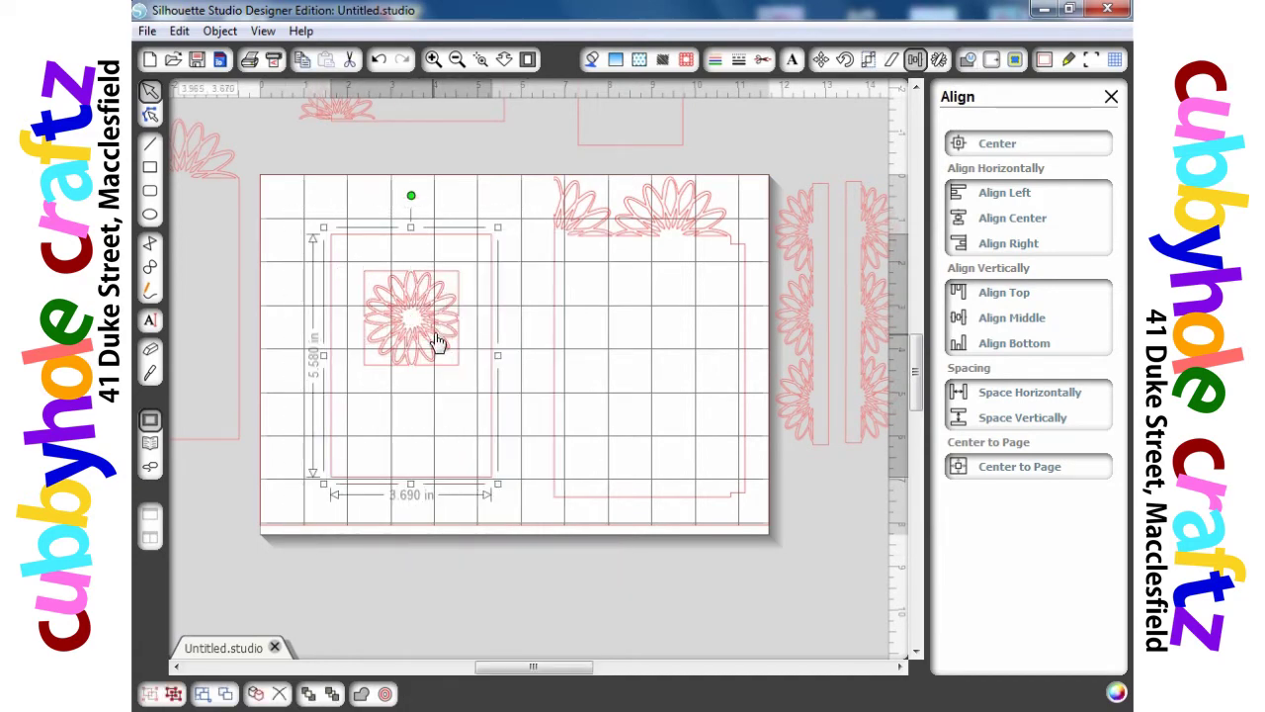
pyautogui.rightClick(437, 339)
pyautogui.click(518, 583)
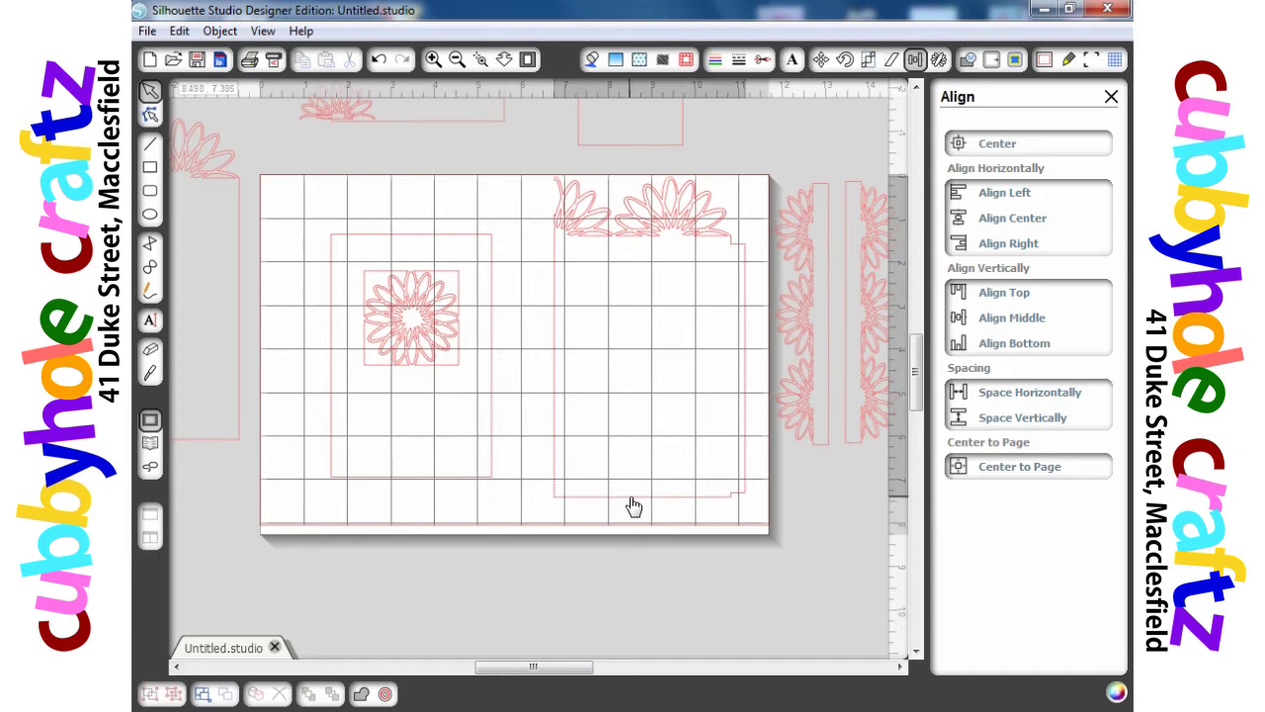
# Shift the half panel and flower rectangle aside, mirror a copy of the flower rectangle leftward, and set it at the page's left edge.
pyautogui.moveTo(633, 508); pyautogui.dragTo(667, 487)
pyautogui.moveTo(446, 488); pyautogui.dragTo(544, 491)
pyautogui.click(545, 490)
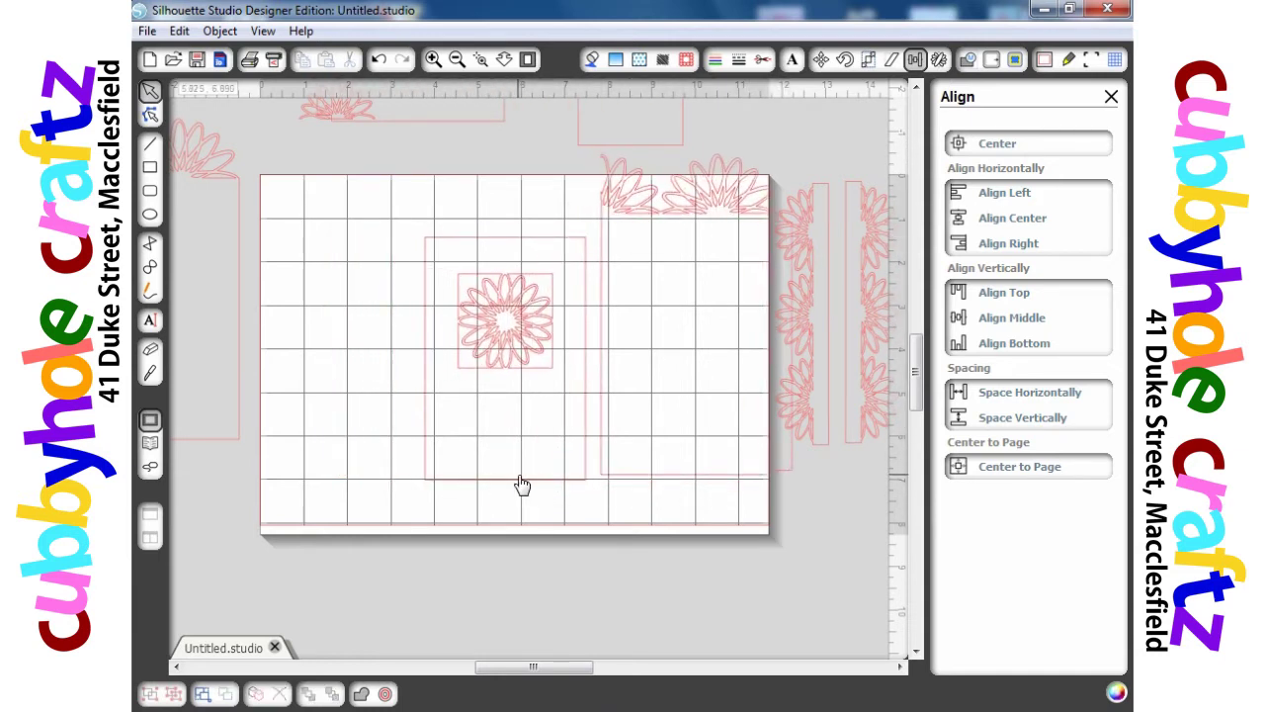
pyautogui.click(522, 484)
pyautogui.click(940, 61)
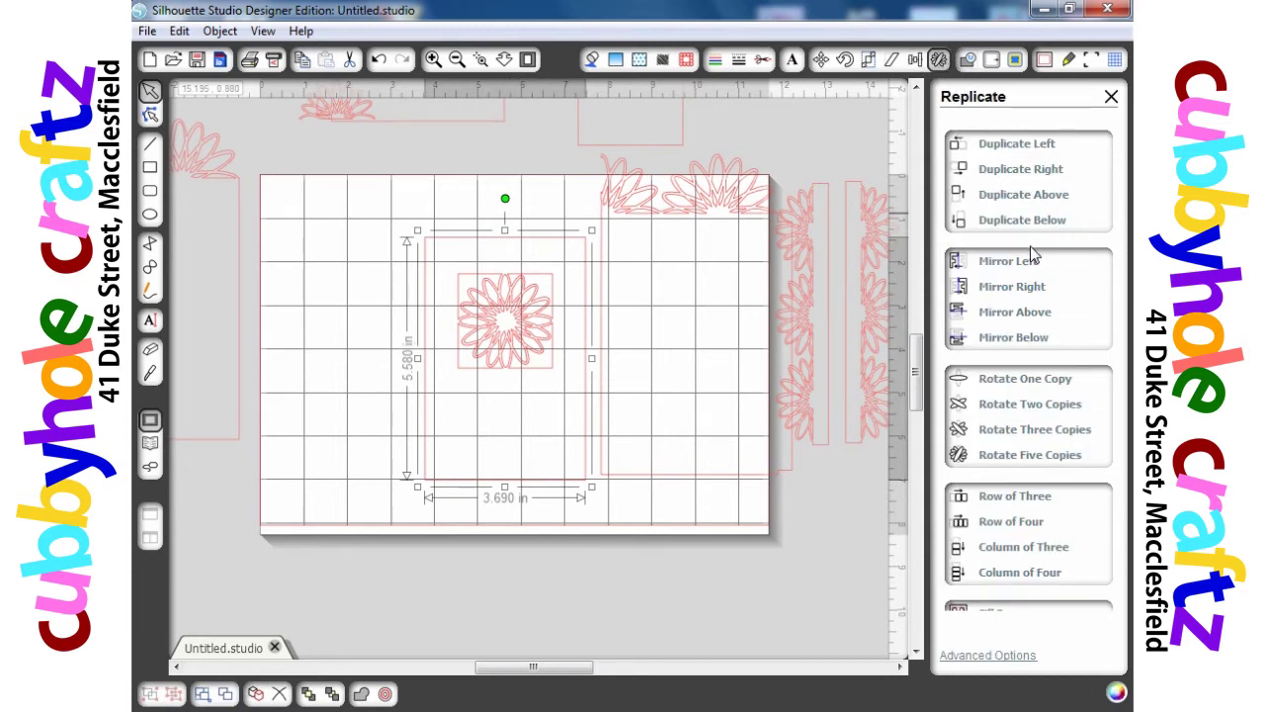
pyautogui.click(1003, 263)
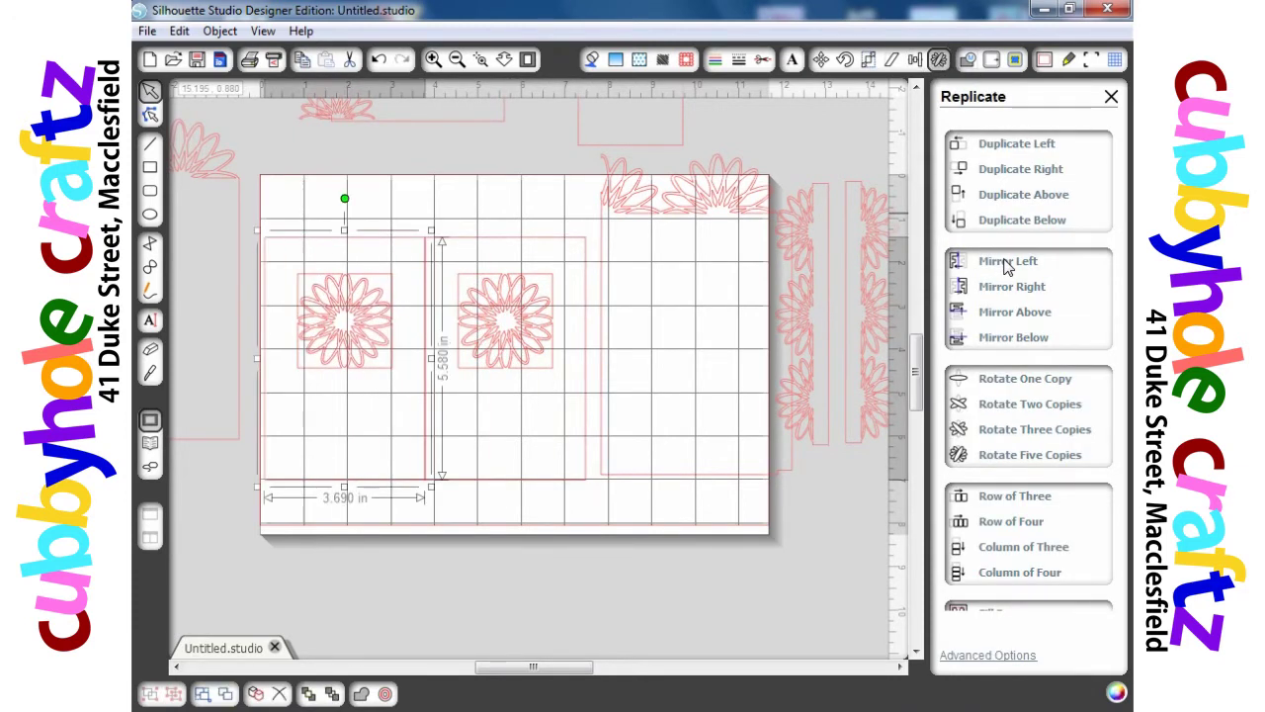
pyautogui.moveTo(393, 491); pyautogui.dragTo(384, 487)
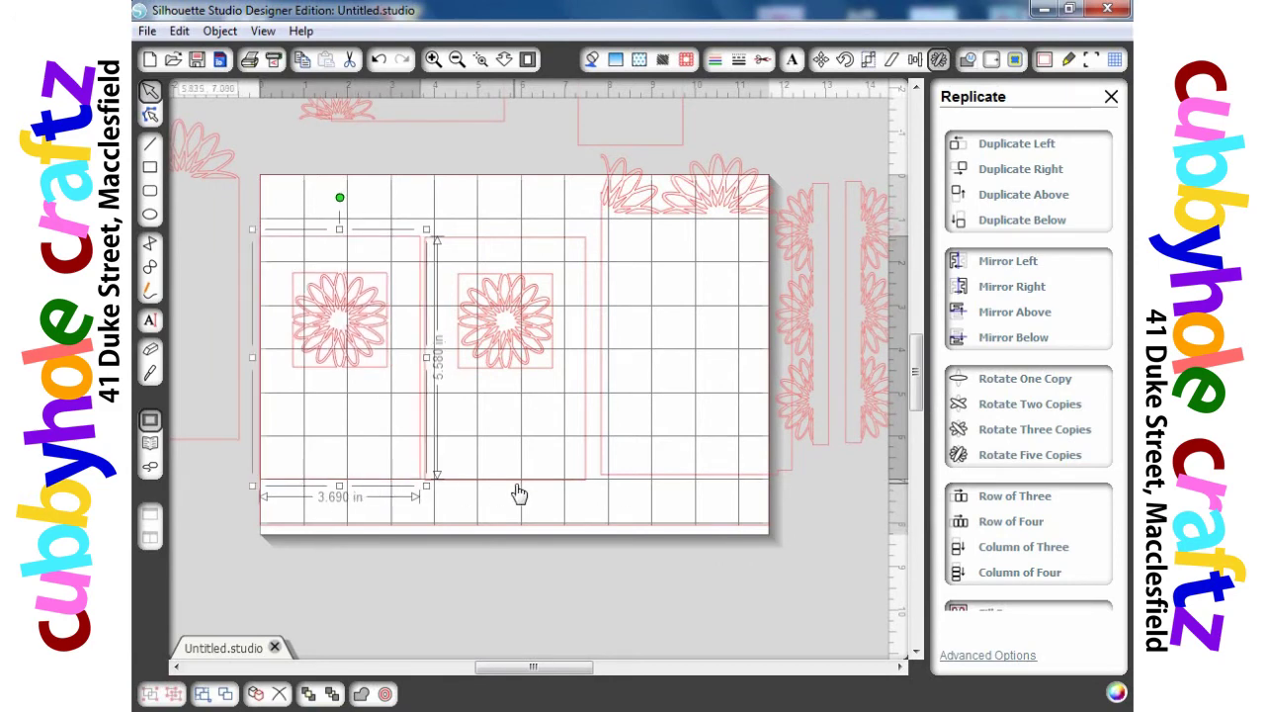
# Test the original flower rectangle inside the right half panel and return it to the middle of the page.
pyautogui.moveTo(518, 488); pyautogui.dragTo(703, 472)
pyautogui.click(695, 471)
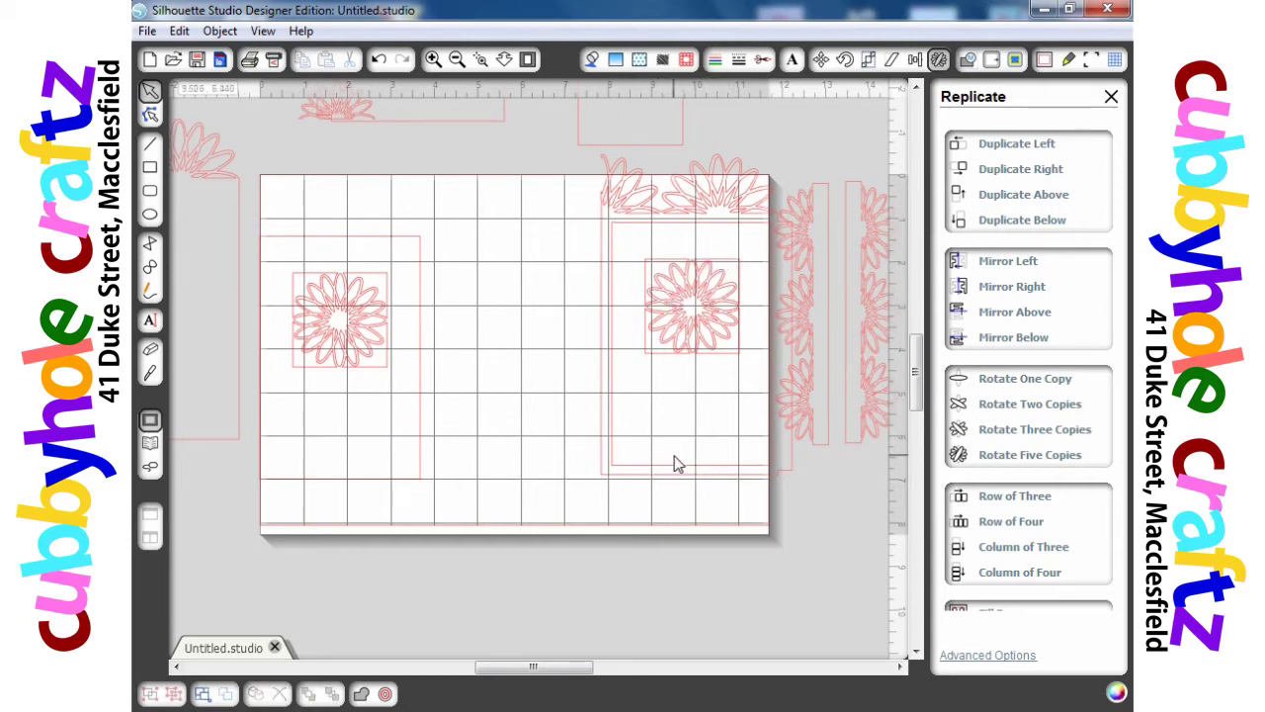
pyautogui.moveTo(644, 474); pyautogui.dragTo(471, 478)
pyautogui.click(648, 476)
pyautogui.click(496, 471)
pyautogui.click(557, 482)
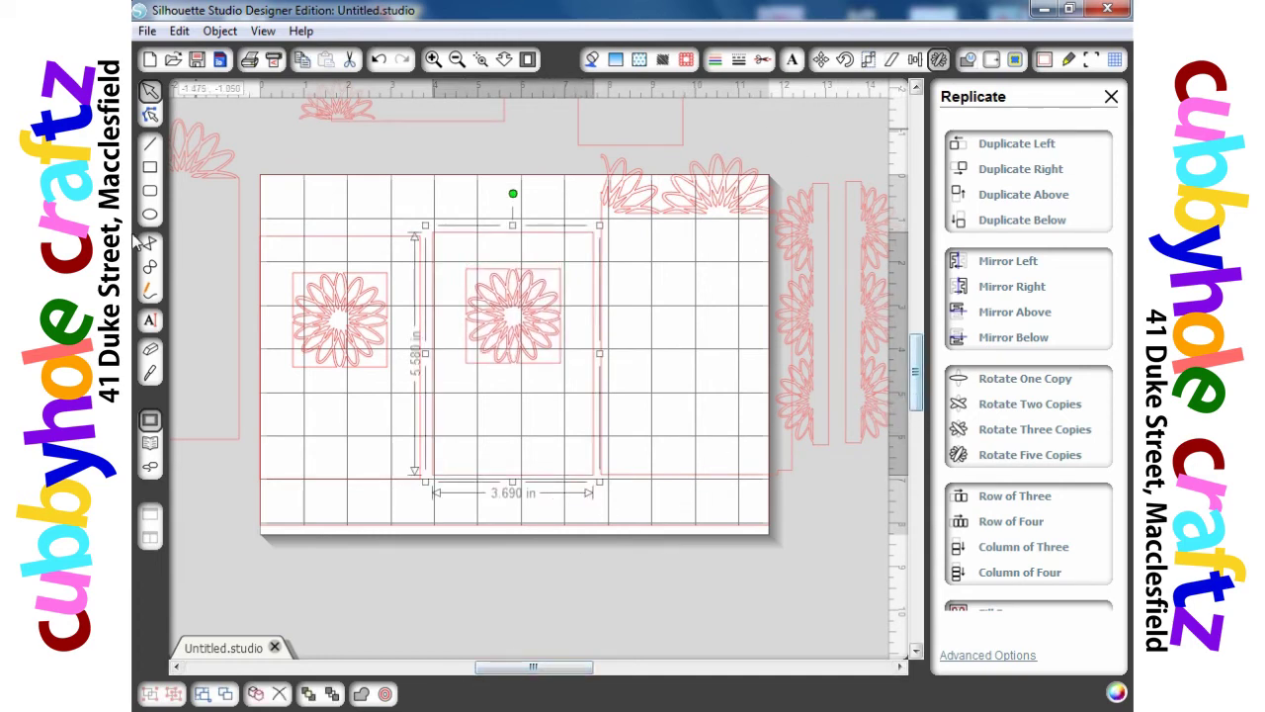
# Clear the page by moving the half panel and both flower rectangles off it.
pyautogui.moveTo(655, 480); pyautogui.dragTo(761, 136)
pyautogui.moveTo(515, 478); pyautogui.dragTo(861, 504)
pyautogui.moveTo(381, 302); pyautogui.dragTo(641, 542)
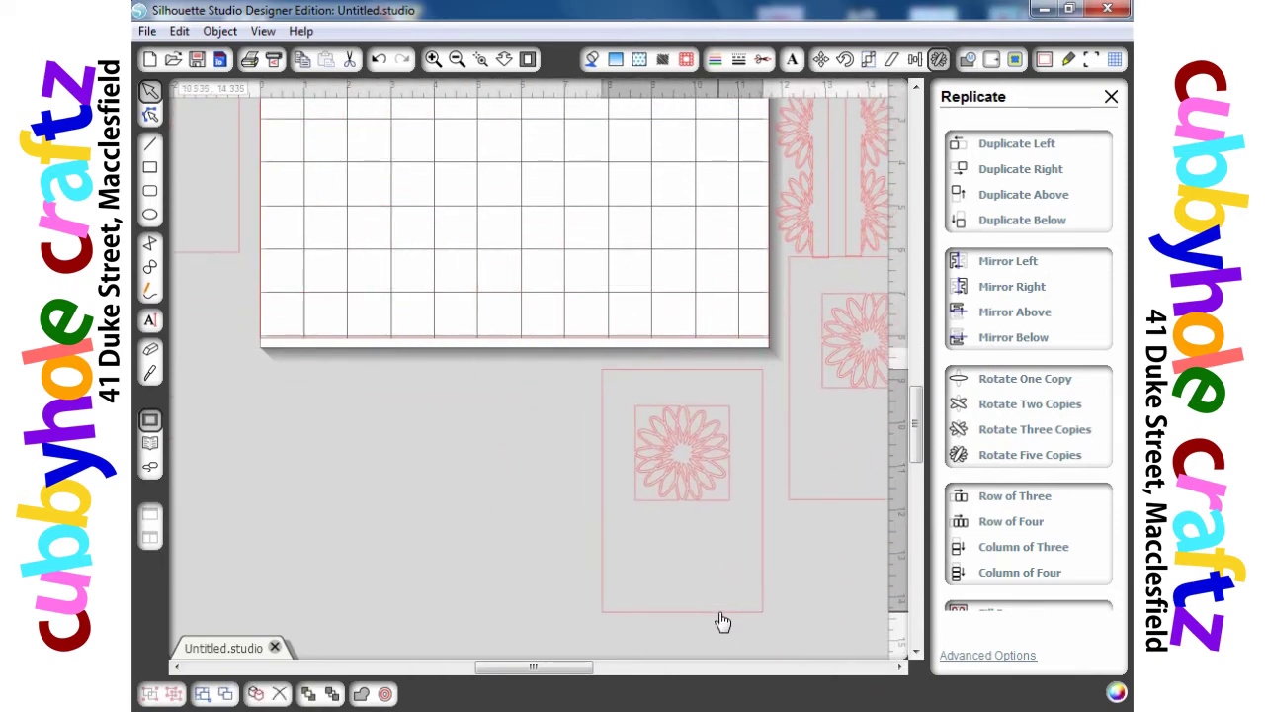
# Move the full flower-topped panel onto the empty page.
pyautogui.click(458, 62)
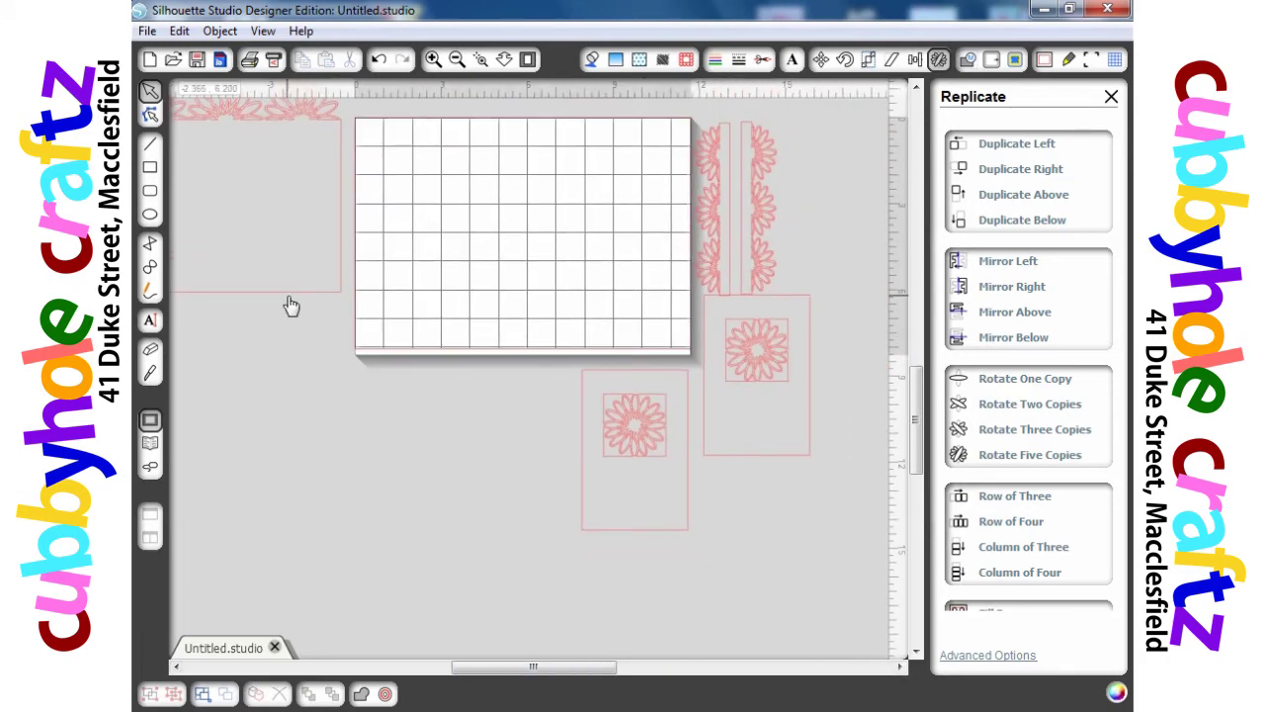
pyautogui.moveTo(292, 306); pyautogui.dragTo(588, 342)
pyautogui.click(587, 342)
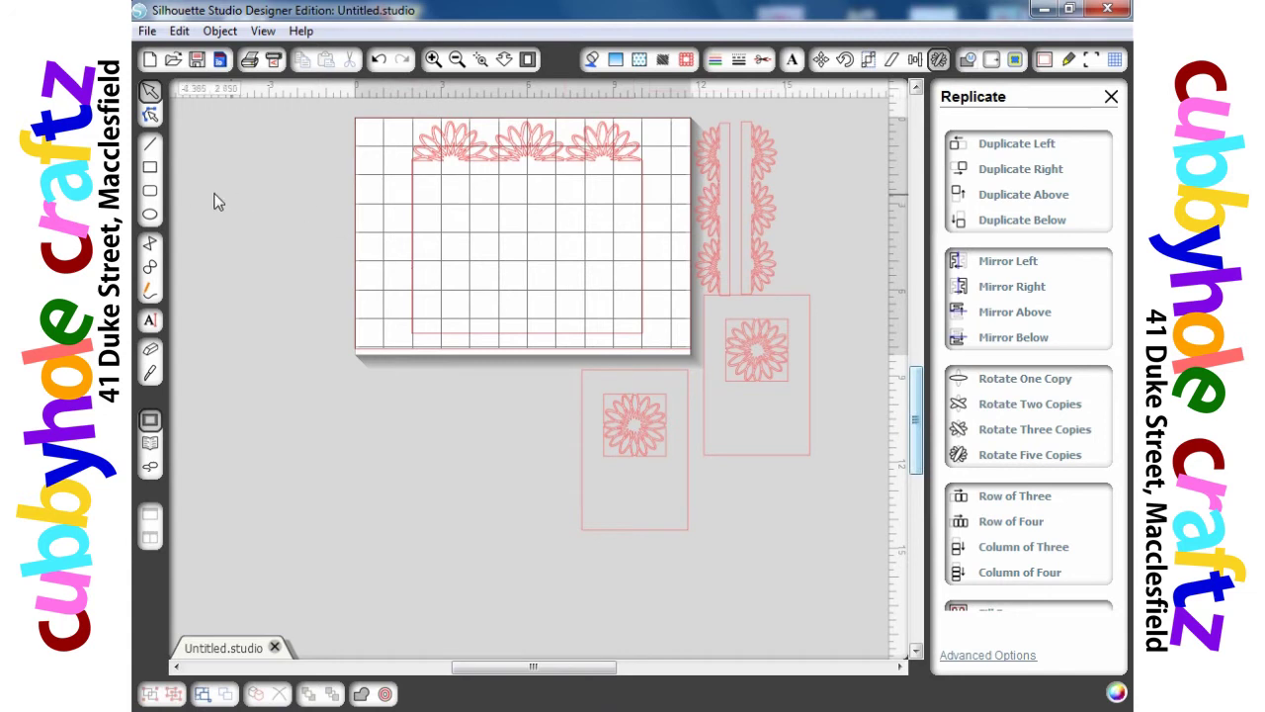
# Draw a rectangle about 7.33 × 5.42 in inside the full flower-topped panel and align it horizontally centred with the panel.
pyautogui.click(153, 178)
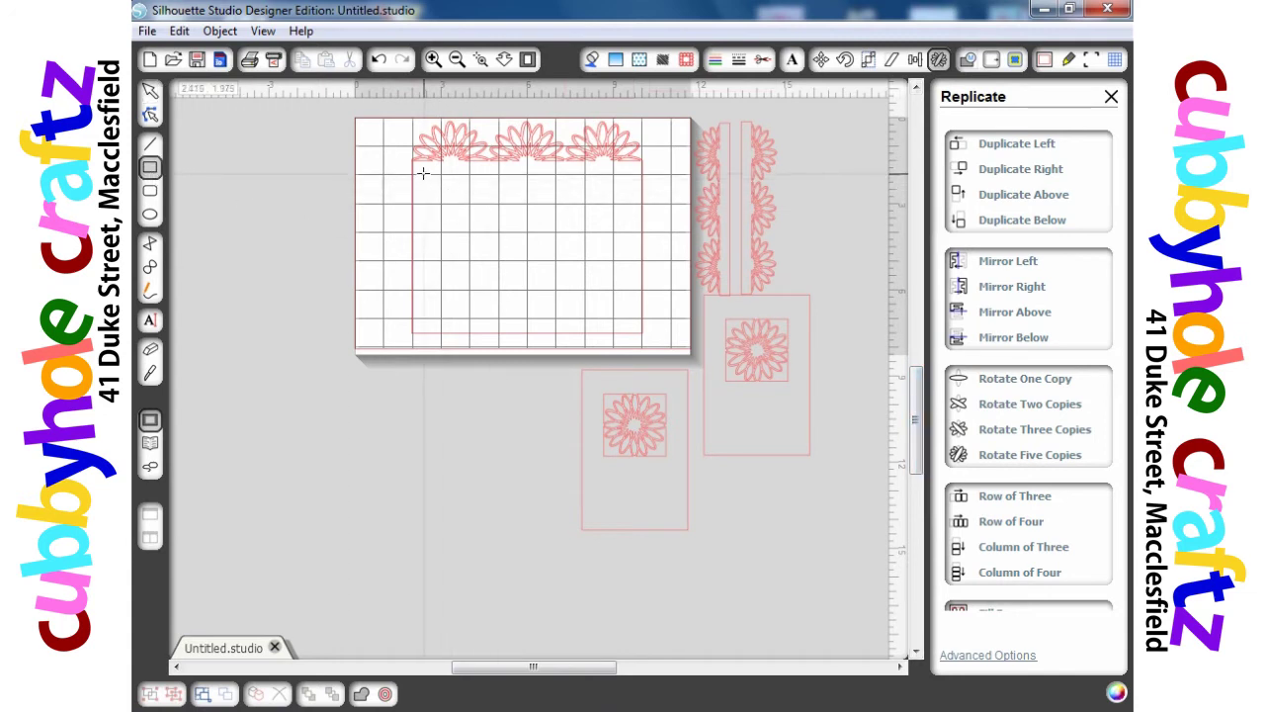
pyautogui.moveTo(422, 168); pyautogui.dragTo(632, 323)
pyautogui.moveTo(364, 109); pyautogui.dragTo(681, 362)
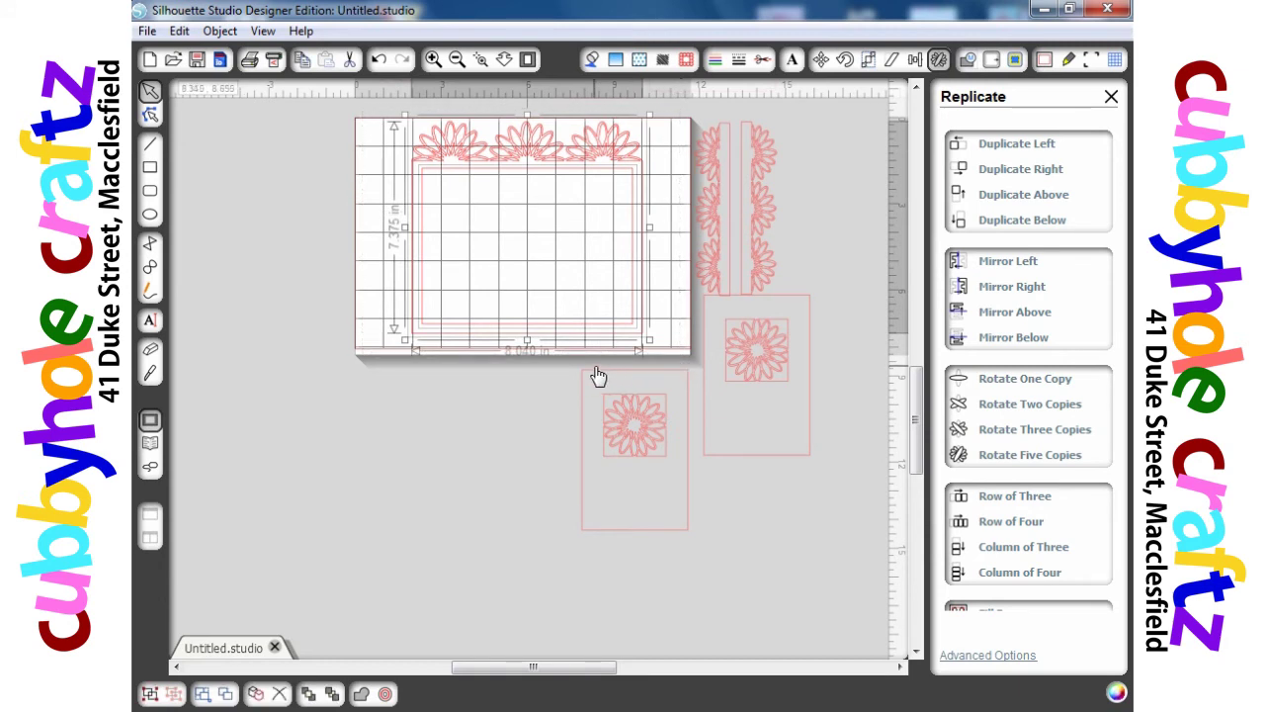
pyautogui.click(918, 60)
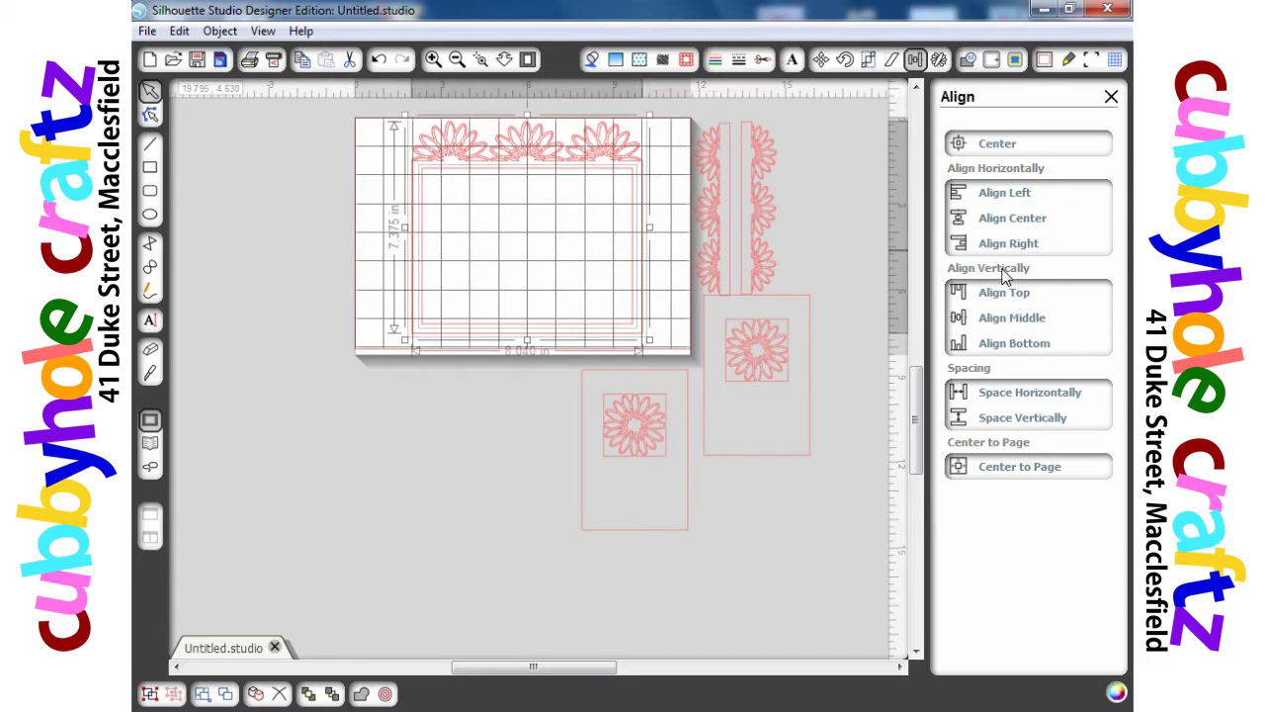
pyautogui.click(1010, 226)
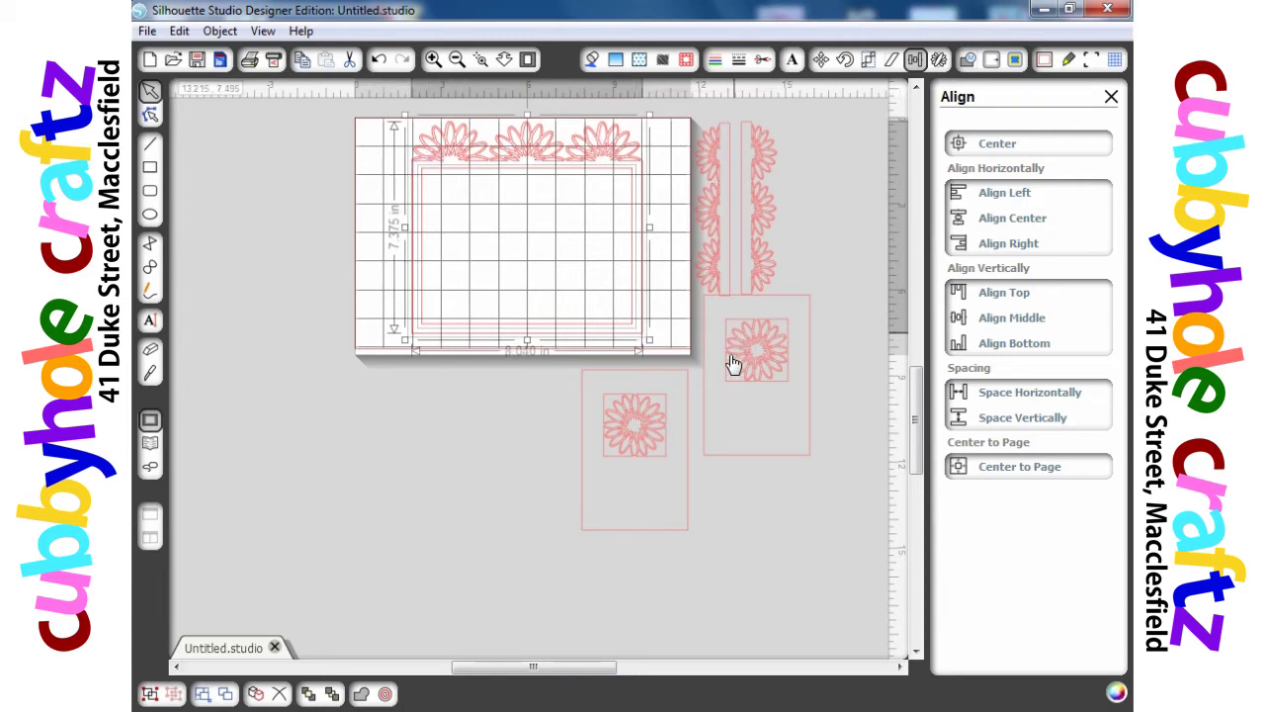
pyautogui.click(527, 485)
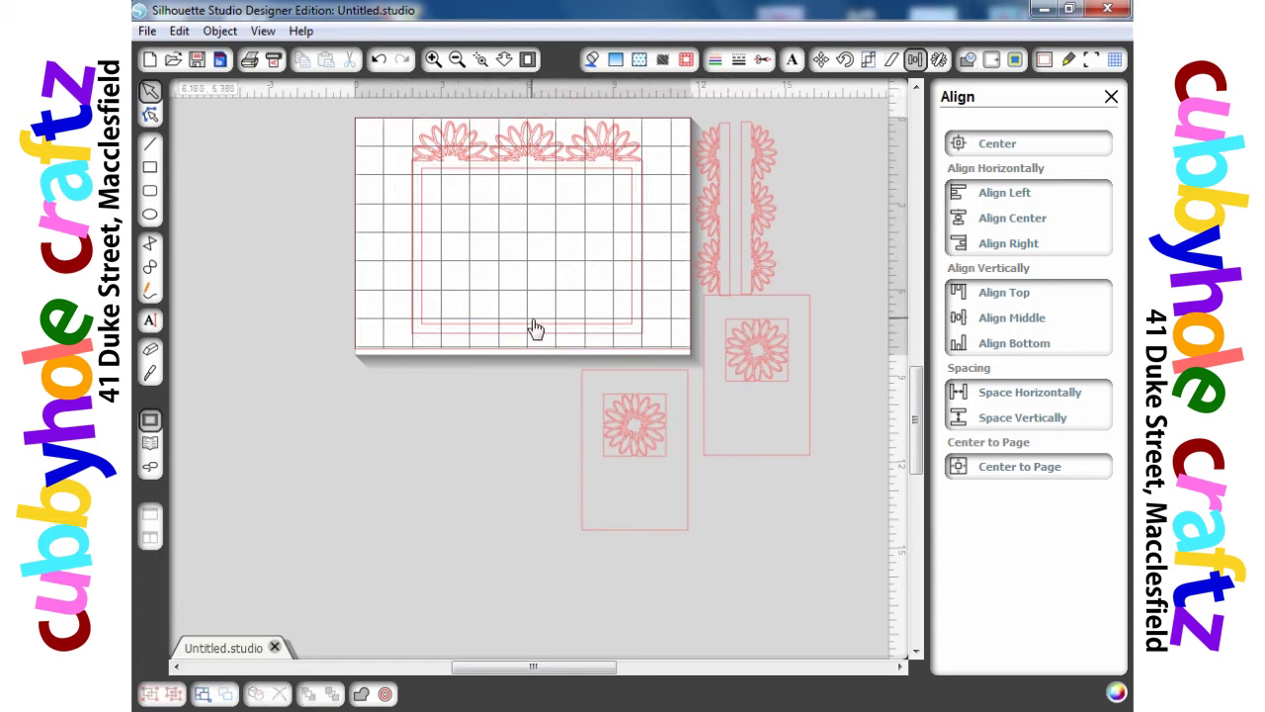
# Move the new rectangle below the page and add an internal offset of 0.345 in to it.
pyautogui.moveTo(534, 334); pyautogui.dragTo(431, 549)
pyautogui.click(991, 60)
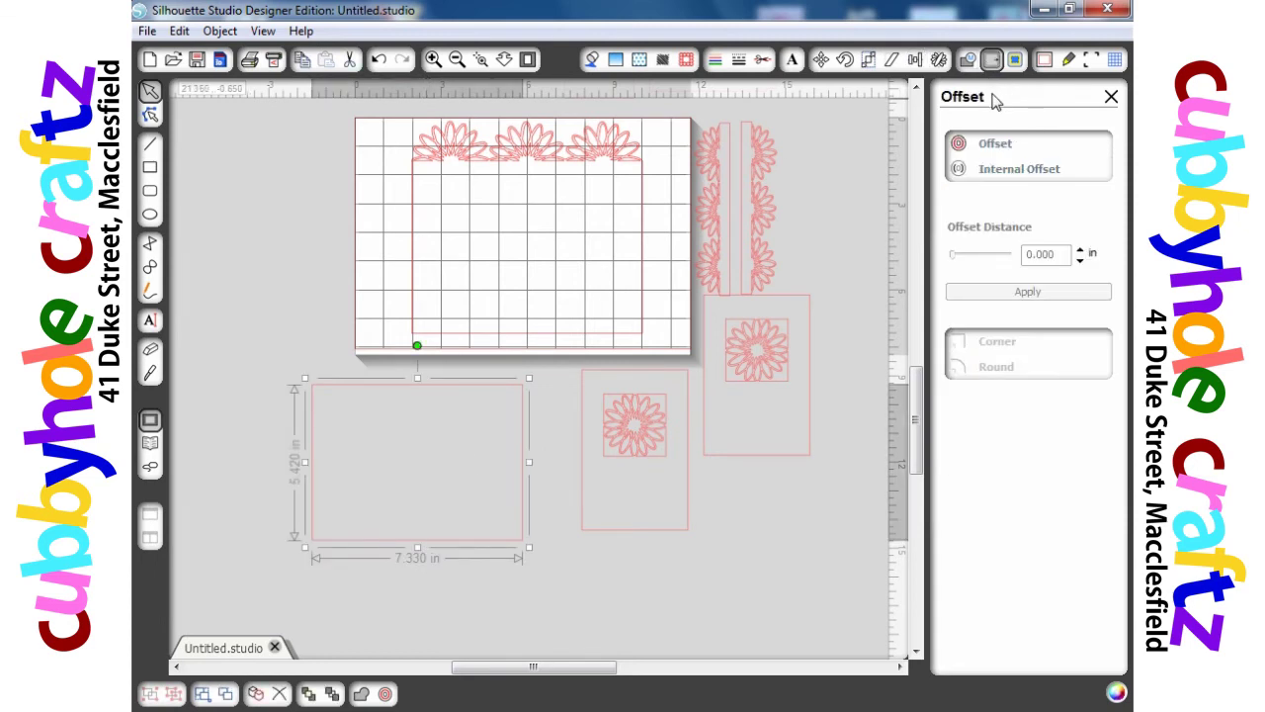
pyautogui.click(1001, 170)
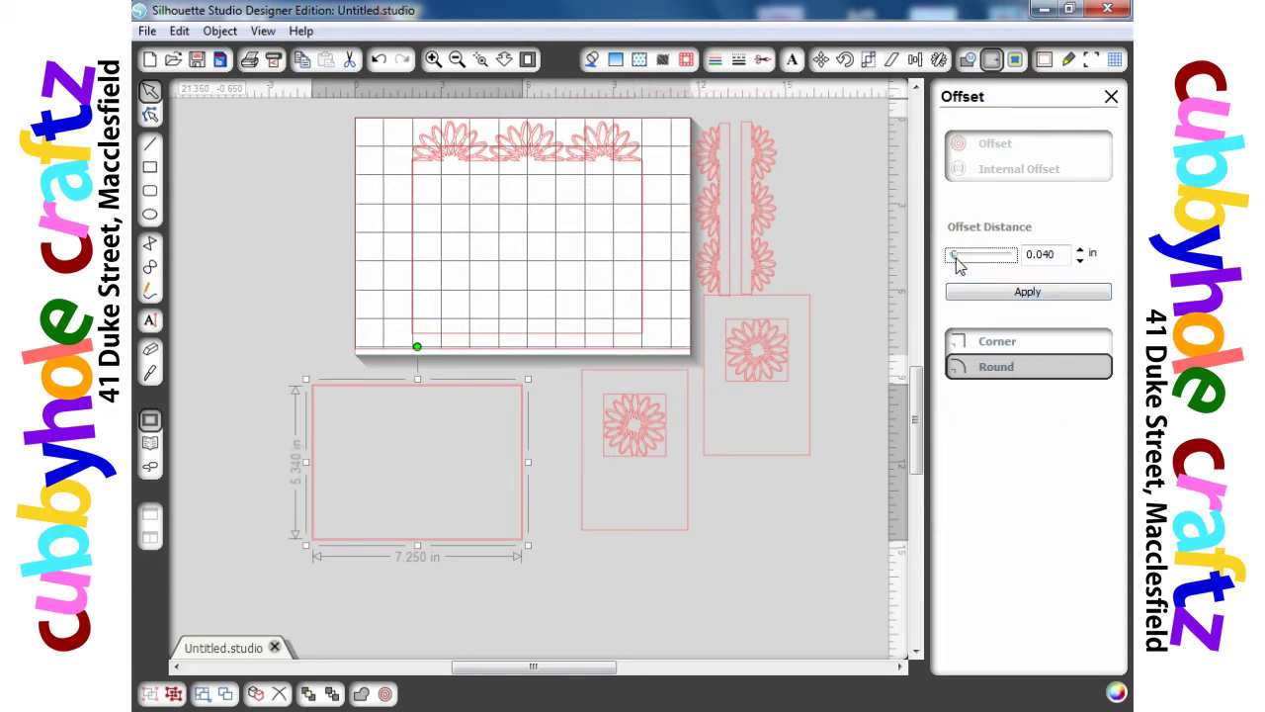
pyautogui.moveTo(956, 257); pyautogui.dragTo(973, 259)
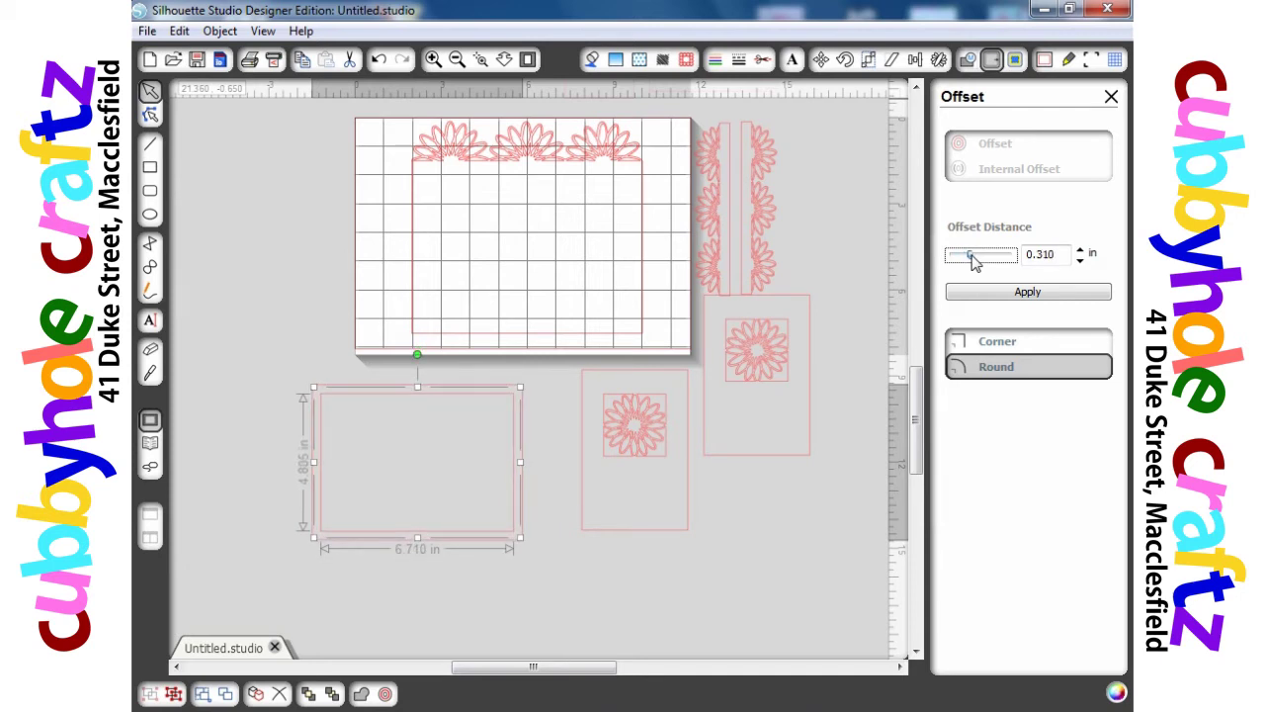
pyautogui.moveTo(973, 259); pyautogui.dragTo(975, 259)
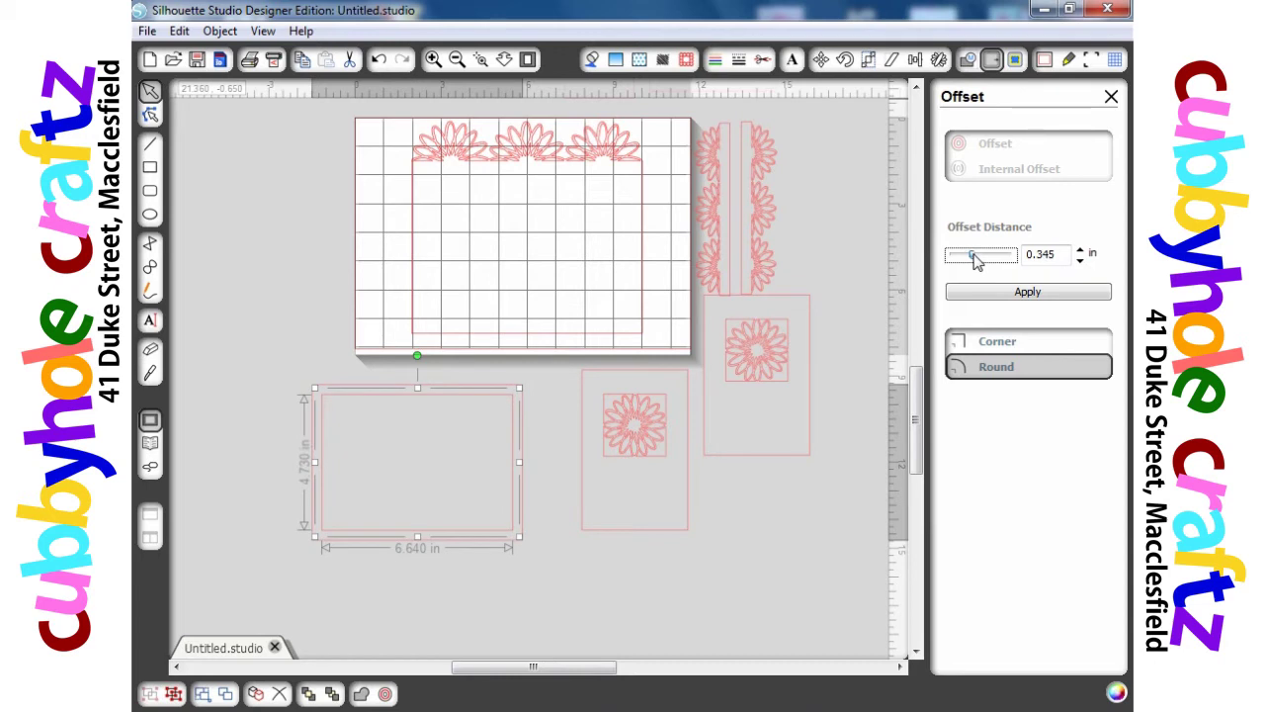
pyautogui.click(982, 295)
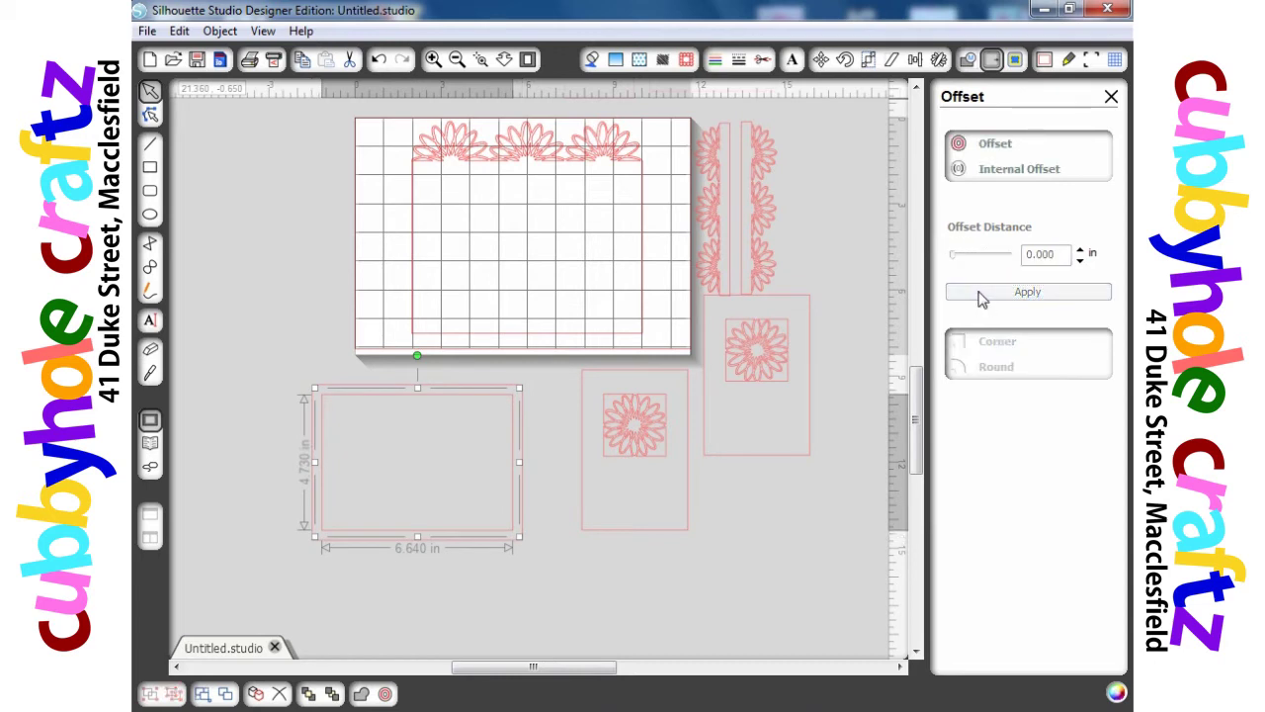
pyautogui.click(521, 593)
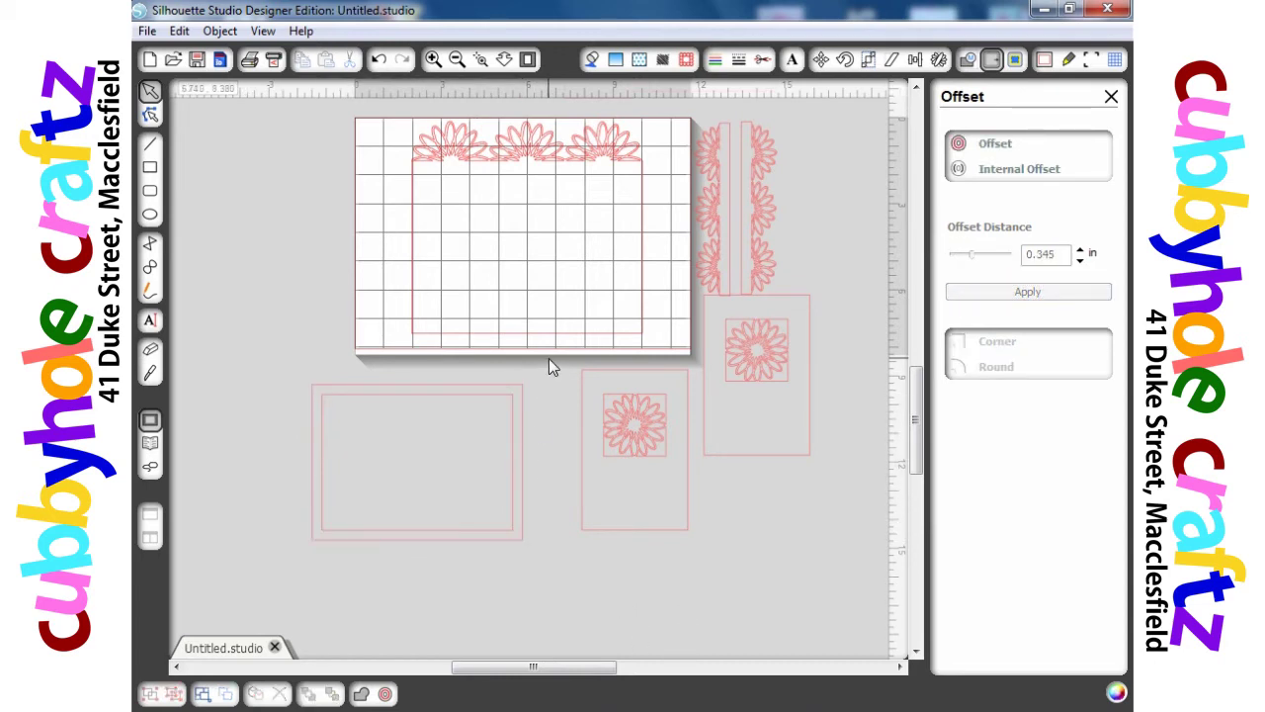
# Group the rectangle with its internal offset and shift the grouped frame slightly down.
pyautogui.moveTo(239, 547); pyautogui.dragTo(245, 554)
pyautogui.rightClick(409, 527)
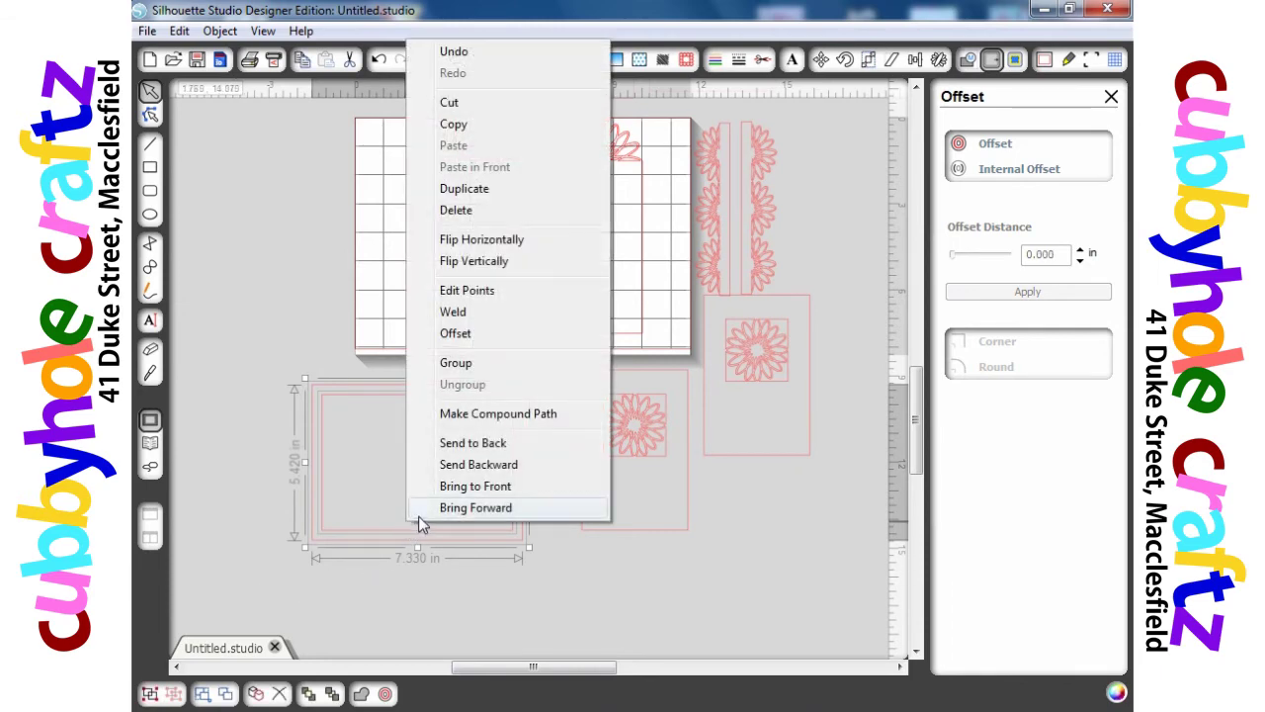
pyautogui.click(455, 362)
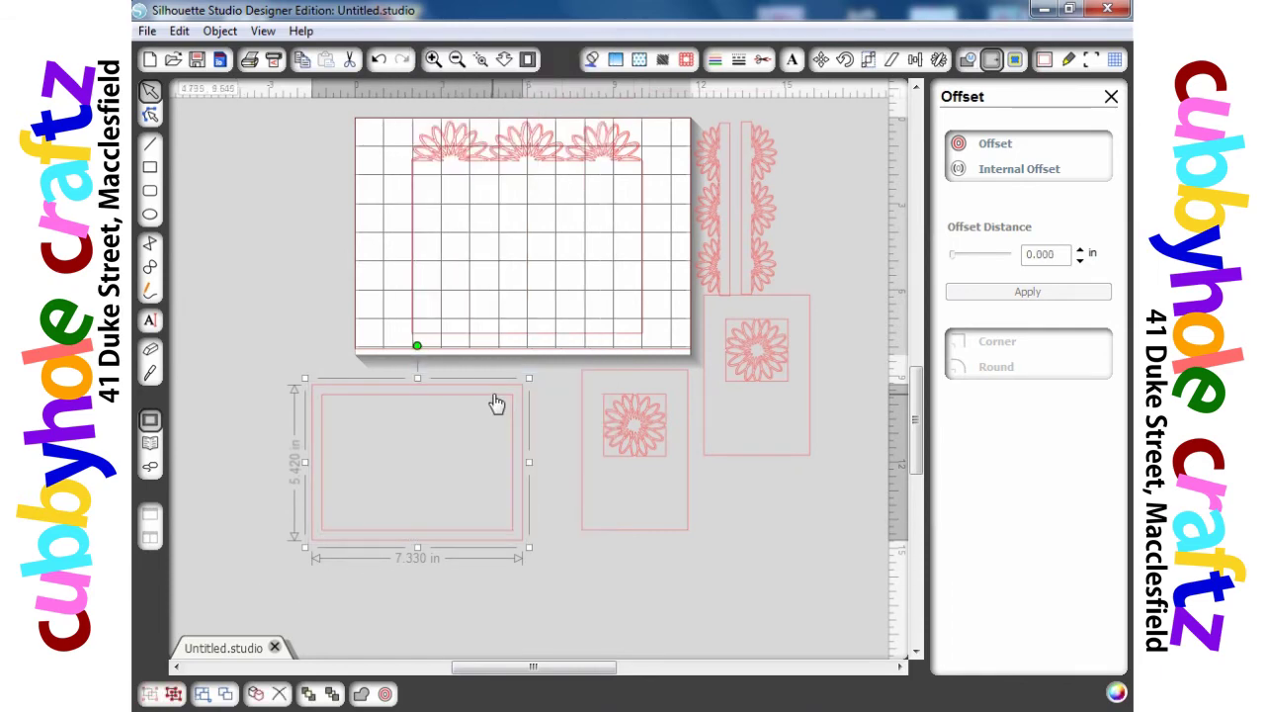
pyautogui.rightClick(497, 402)
pyautogui.click(470, 545)
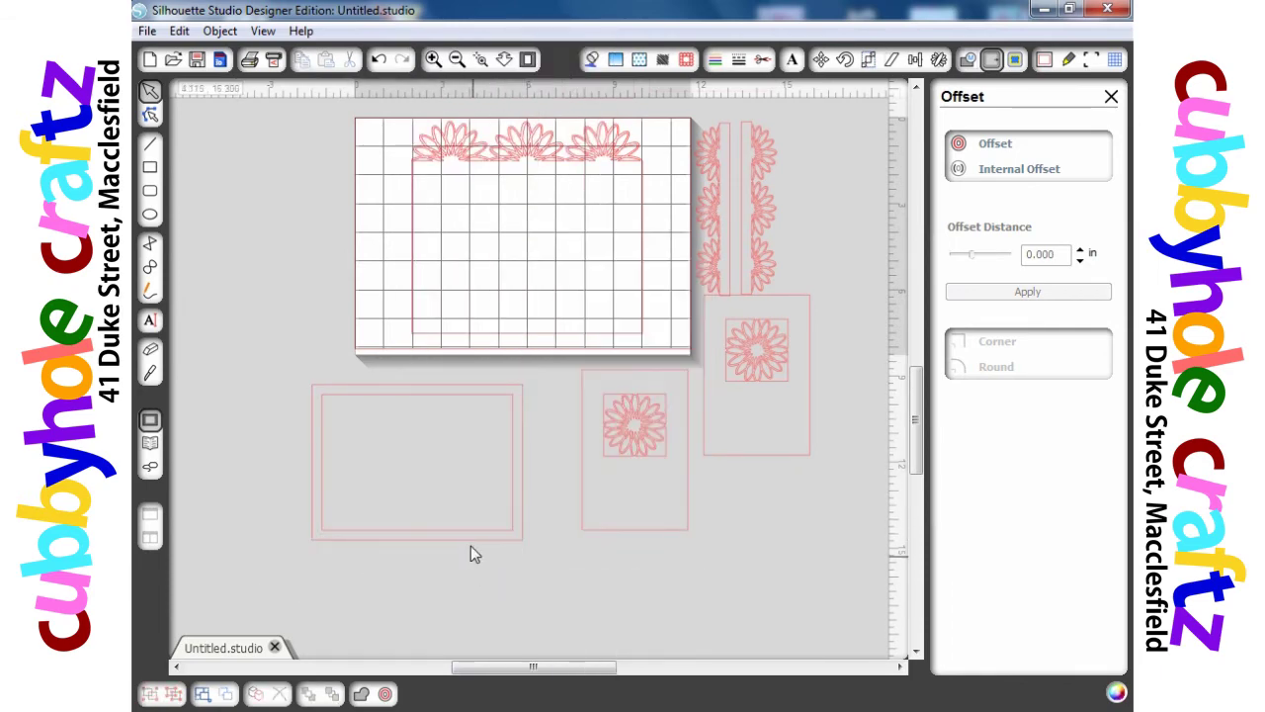
pyautogui.moveTo(468, 544)
pyautogui.mouseDown()
pyautogui.moveTo(451, 505)
pyautogui.moveTo(470, 549)
pyautogui.mouseUp()
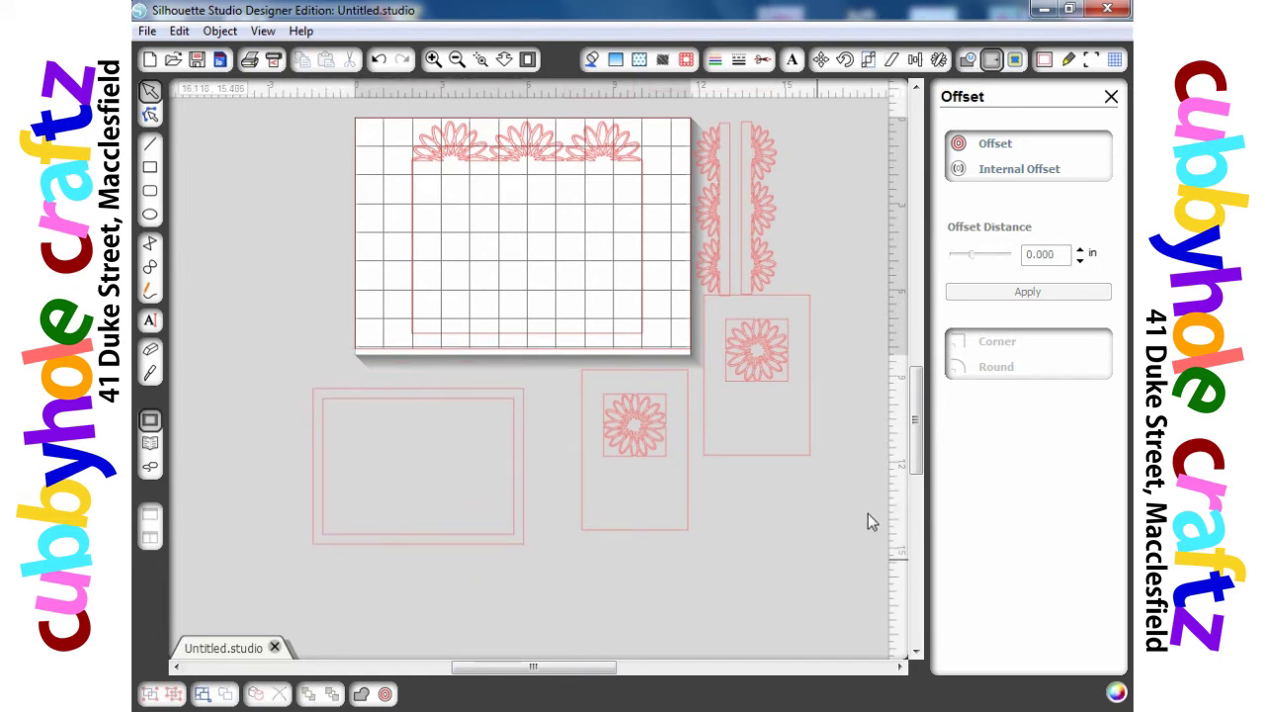
# Take the half flower from the corner of the half panel above the page and place it below the frame.
pyautogui.moveTo(917, 425); pyautogui.dragTo(920, 365)
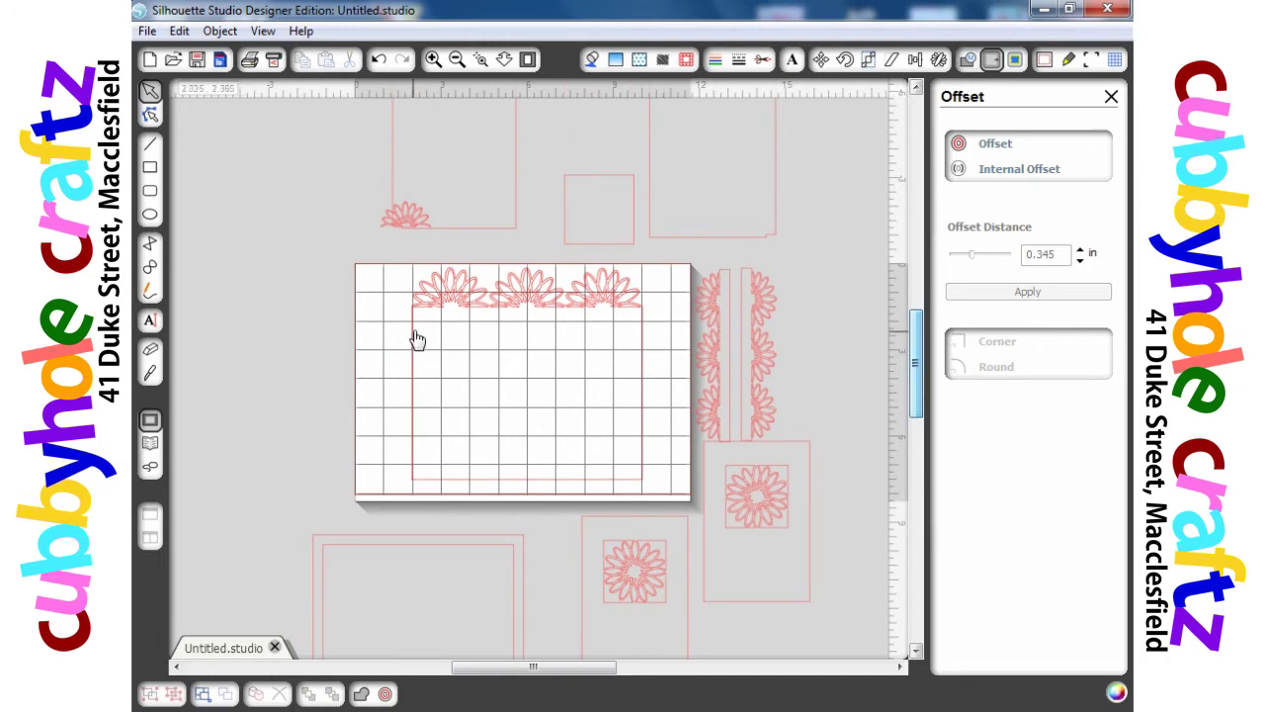
pyautogui.moveTo(405, 227); pyautogui.dragTo(255, 460)
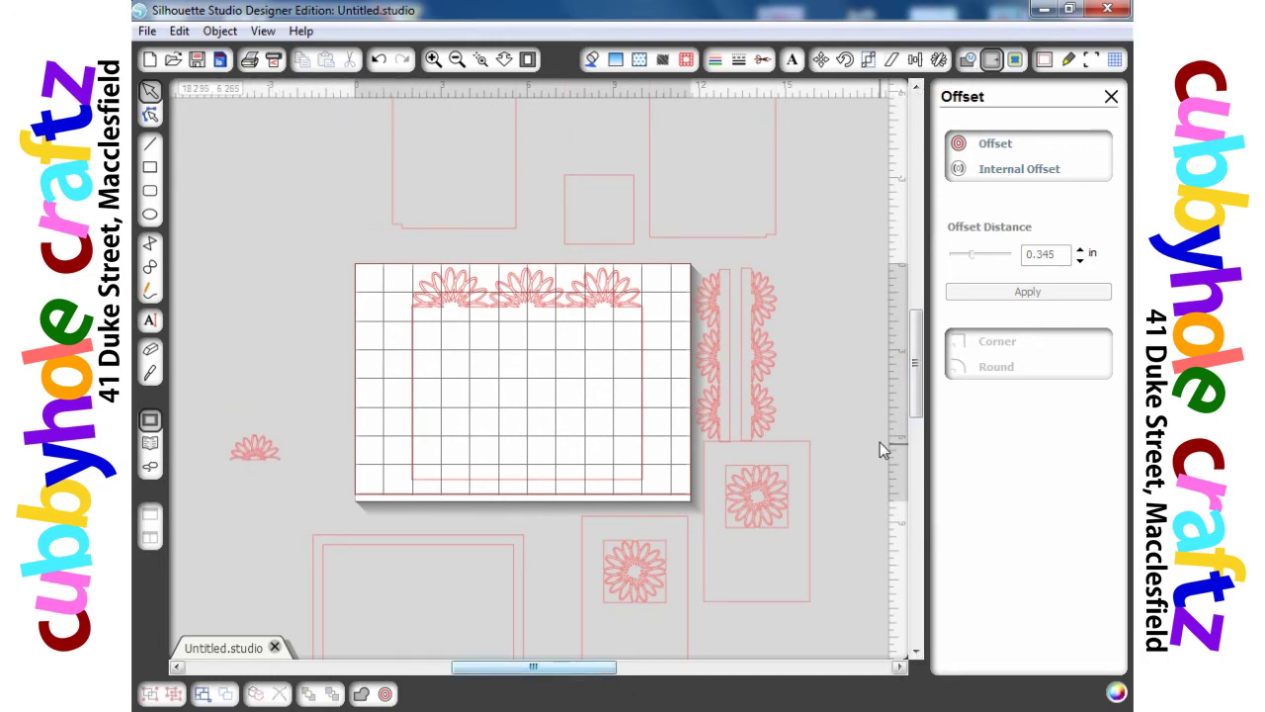
pyautogui.moveTo(918, 411); pyautogui.dragTo(956, 491)
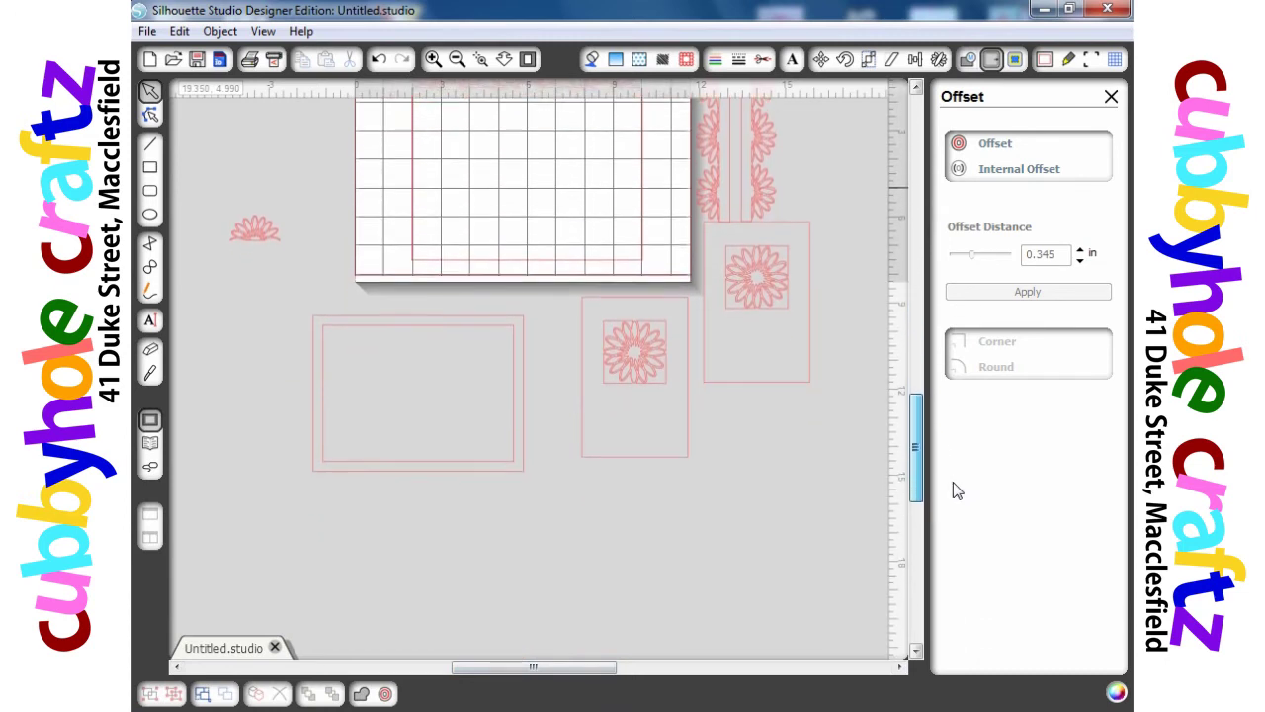
pyautogui.moveTo(251, 244); pyautogui.dragTo(384, 522)
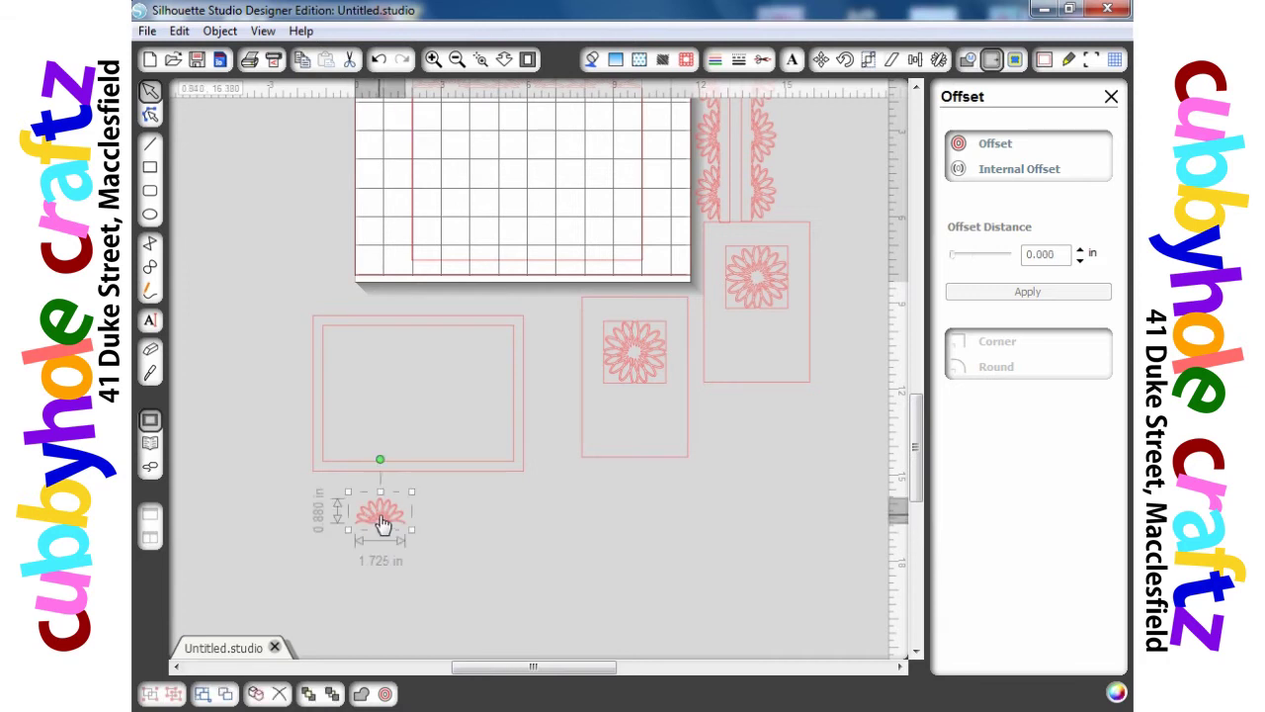
# Duplicate the half flower rightward into a row of three and set a spare copy aside to its right.
pyautogui.click(940, 61)
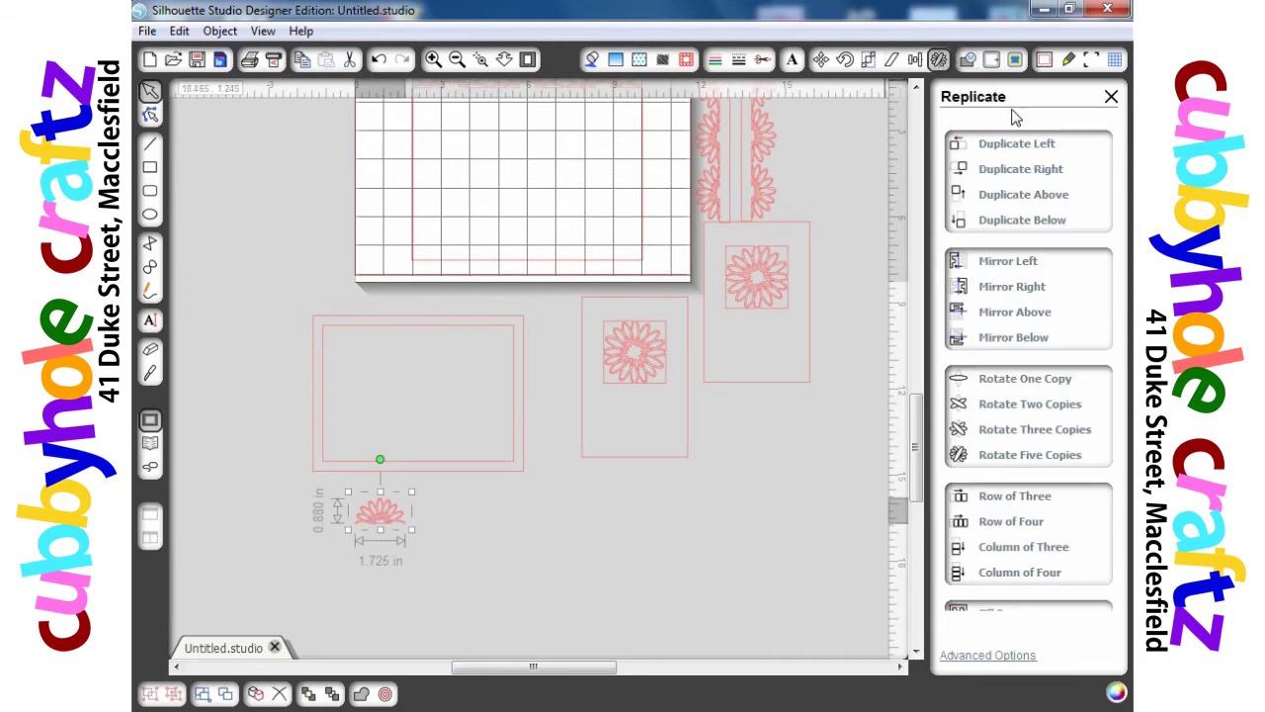
pyautogui.click(1010, 172)
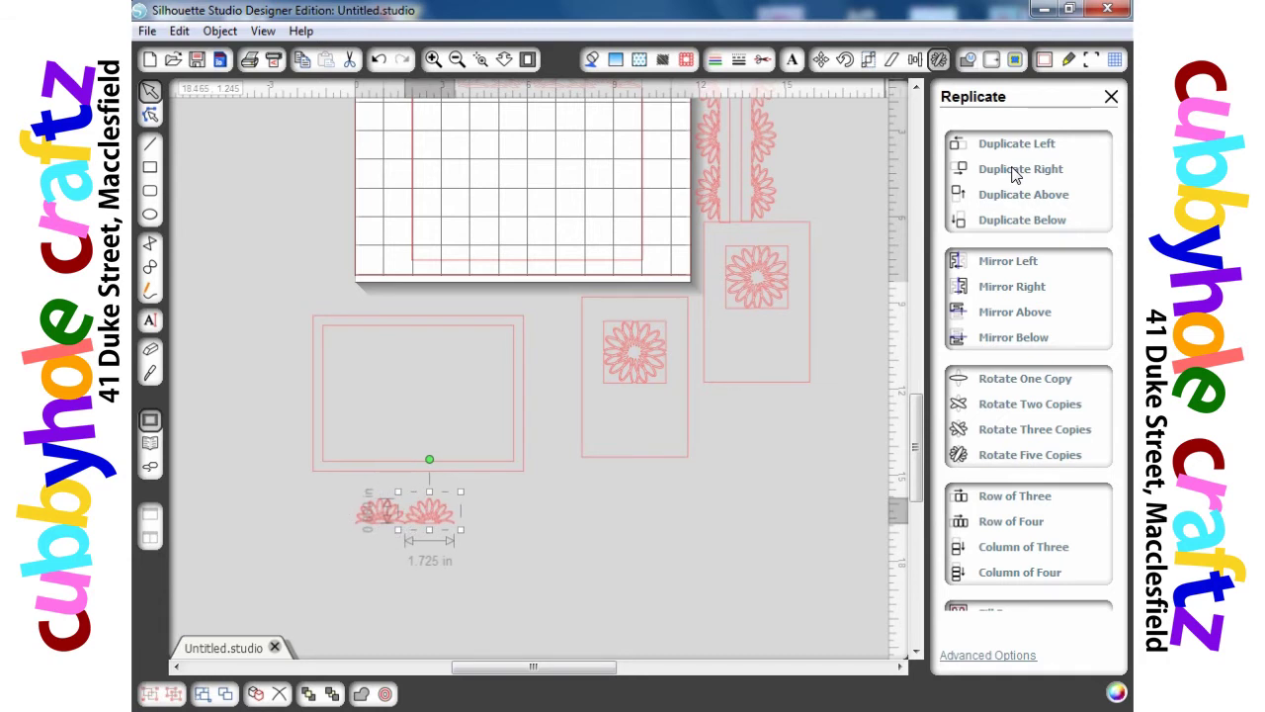
pyautogui.click(1016, 173)
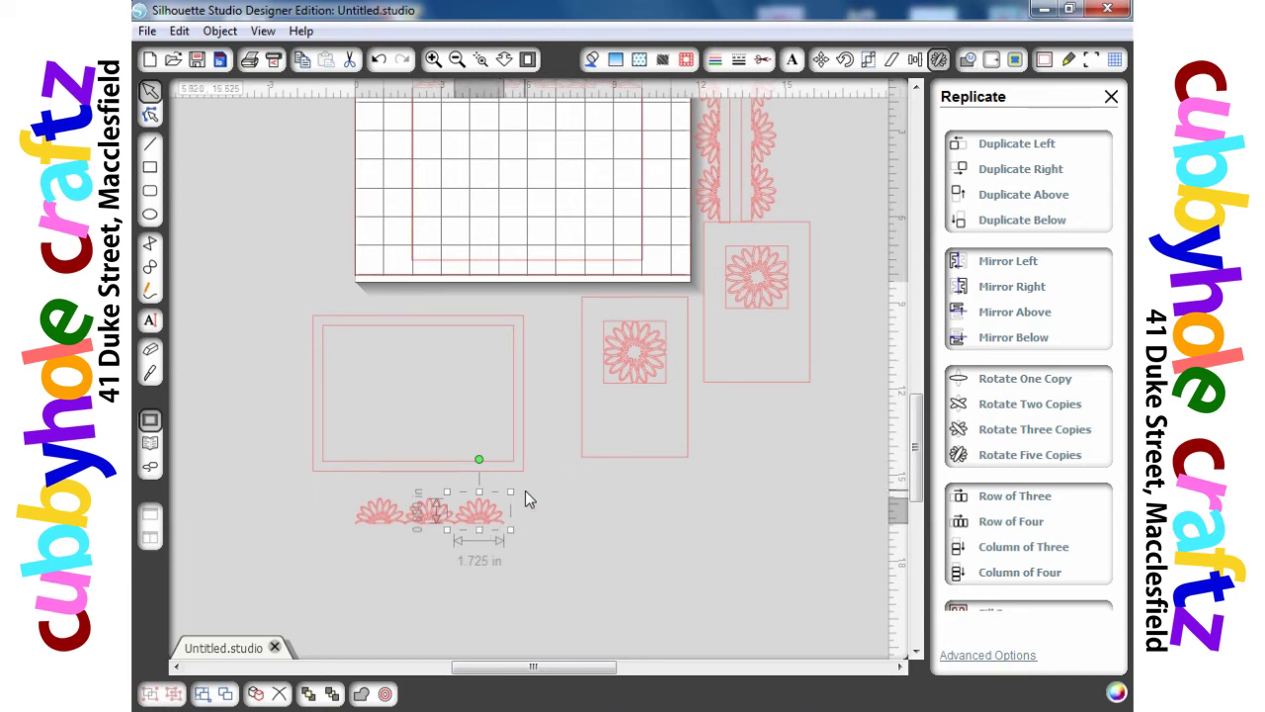
pyautogui.moveTo(476, 529); pyautogui.dragTo(594, 529)
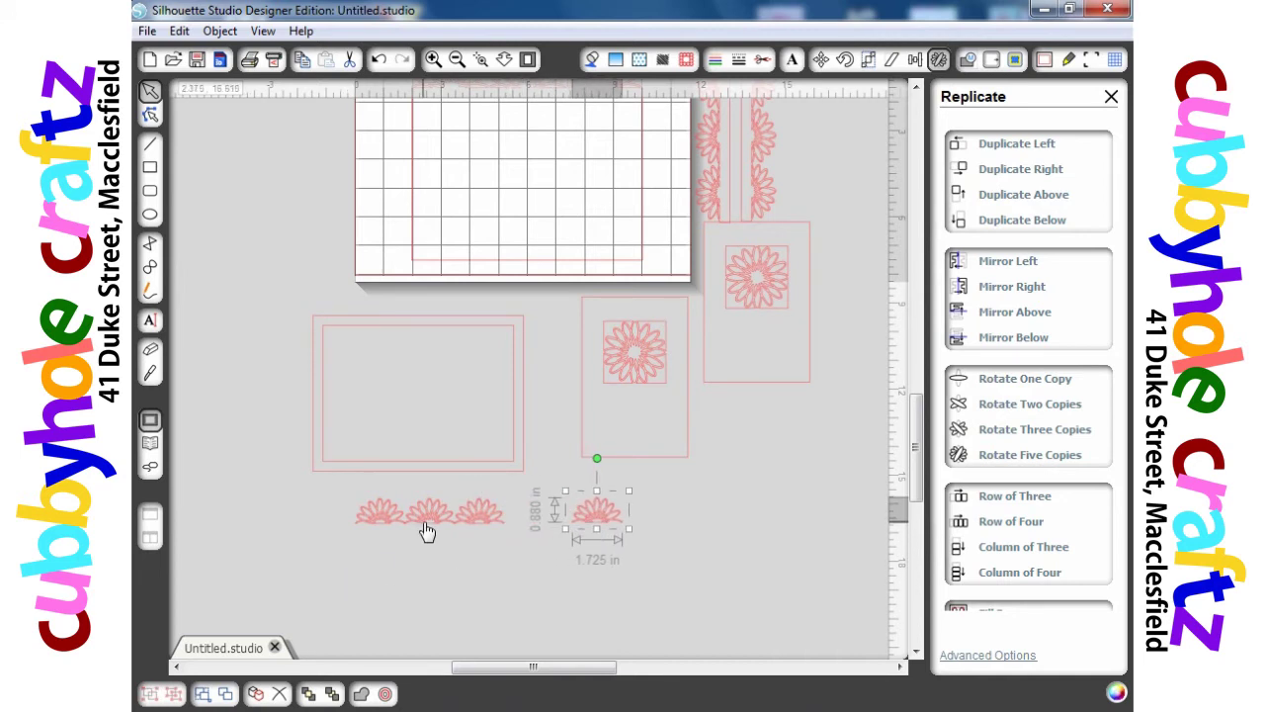
# Nudge the half flowers together until their ends overlap, and weld the row of three into one border.
pyautogui.click(432, 61)
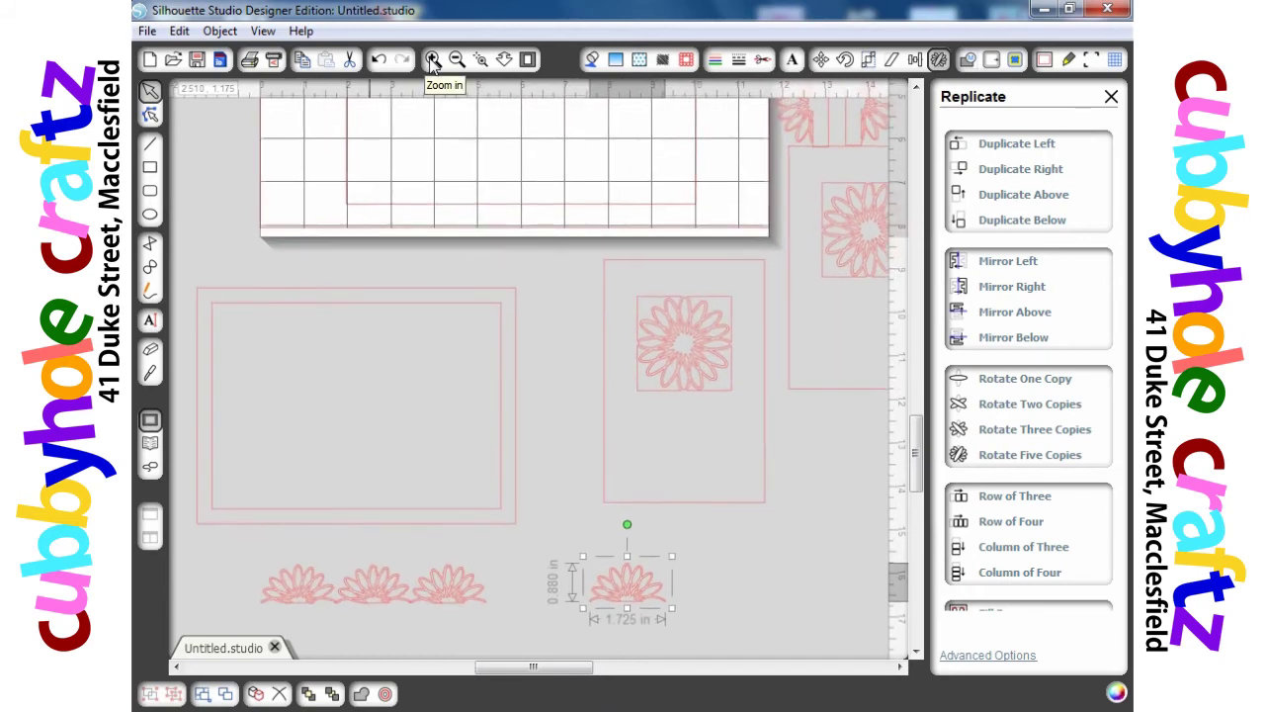
pyautogui.moveTo(922, 462); pyautogui.dragTo(921, 521)
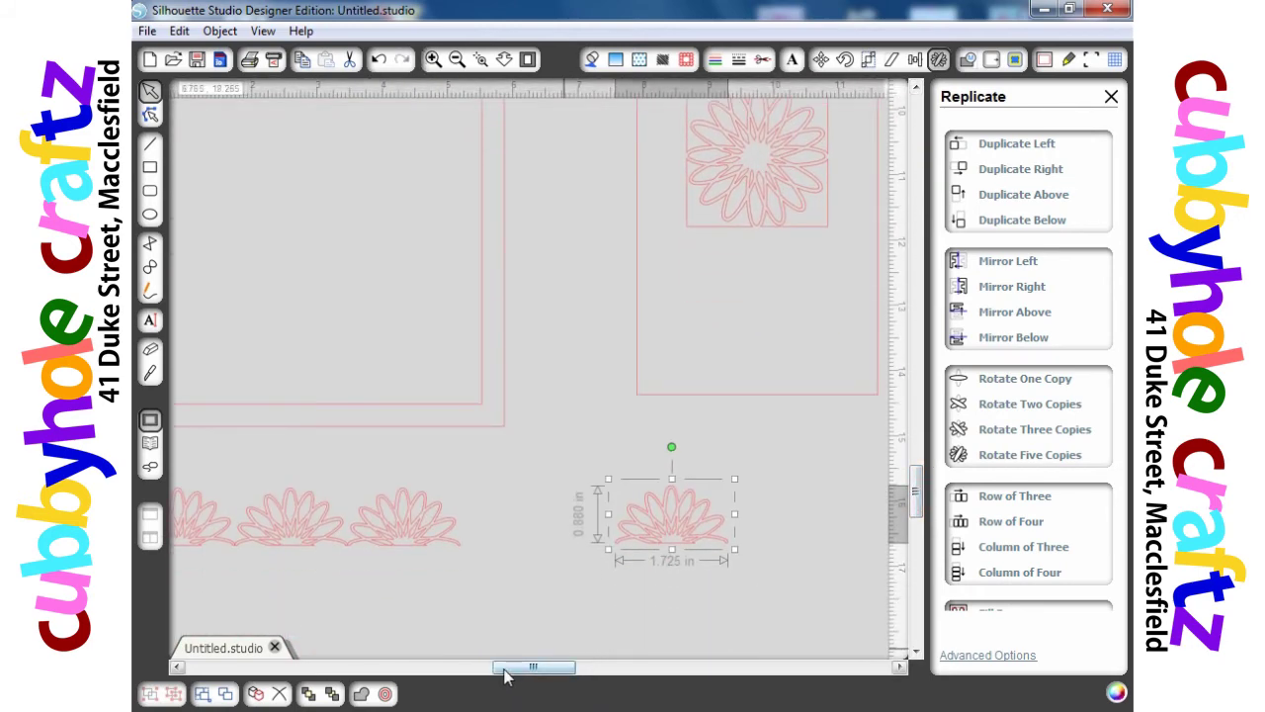
pyautogui.moveTo(506, 674); pyautogui.dragTo(458, 674)
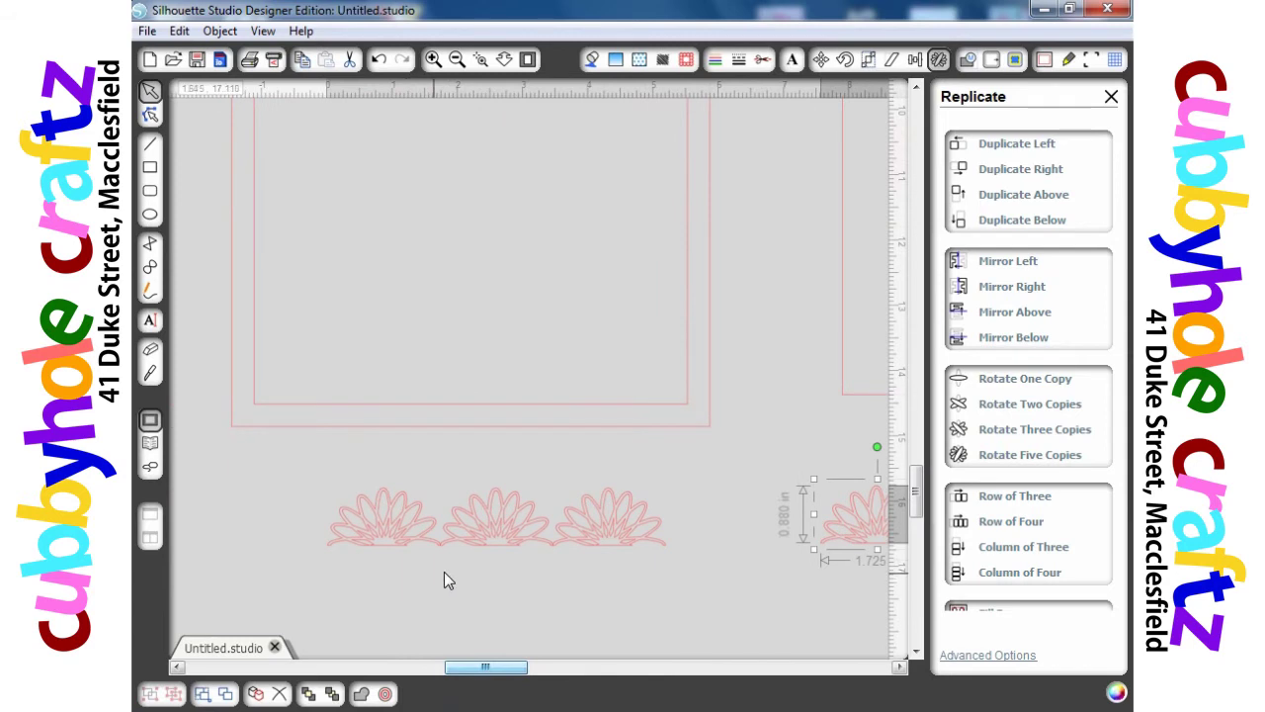
pyautogui.click(494, 556)
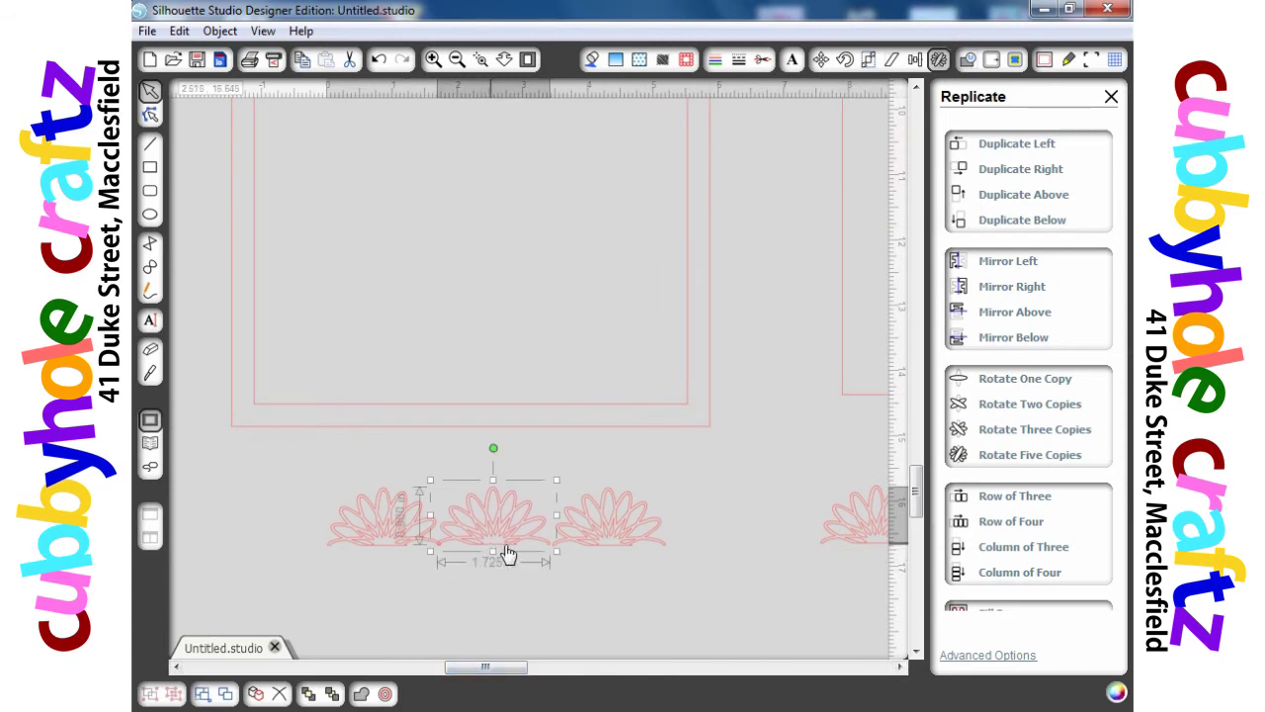
pyautogui.click(599, 553)
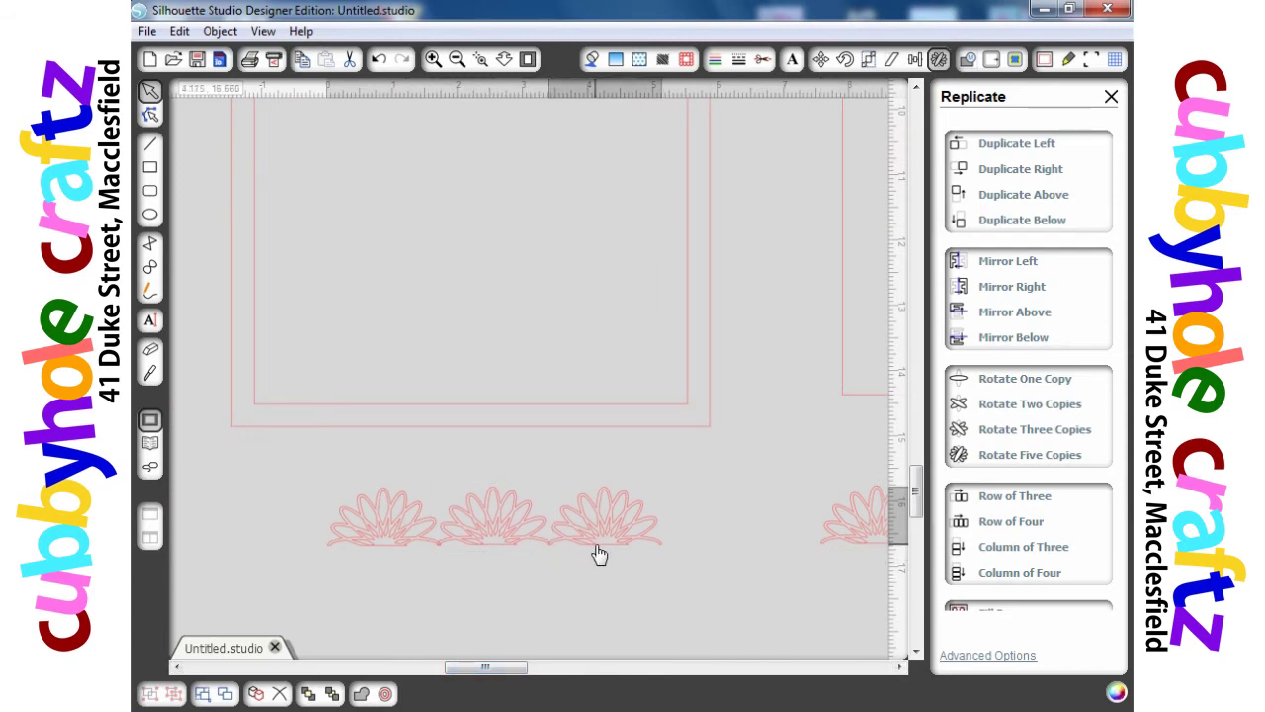
pyautogui.click(602, 547)
pyautogui.moveTo(737, 446); pyautogui.dragTo(261, 602)
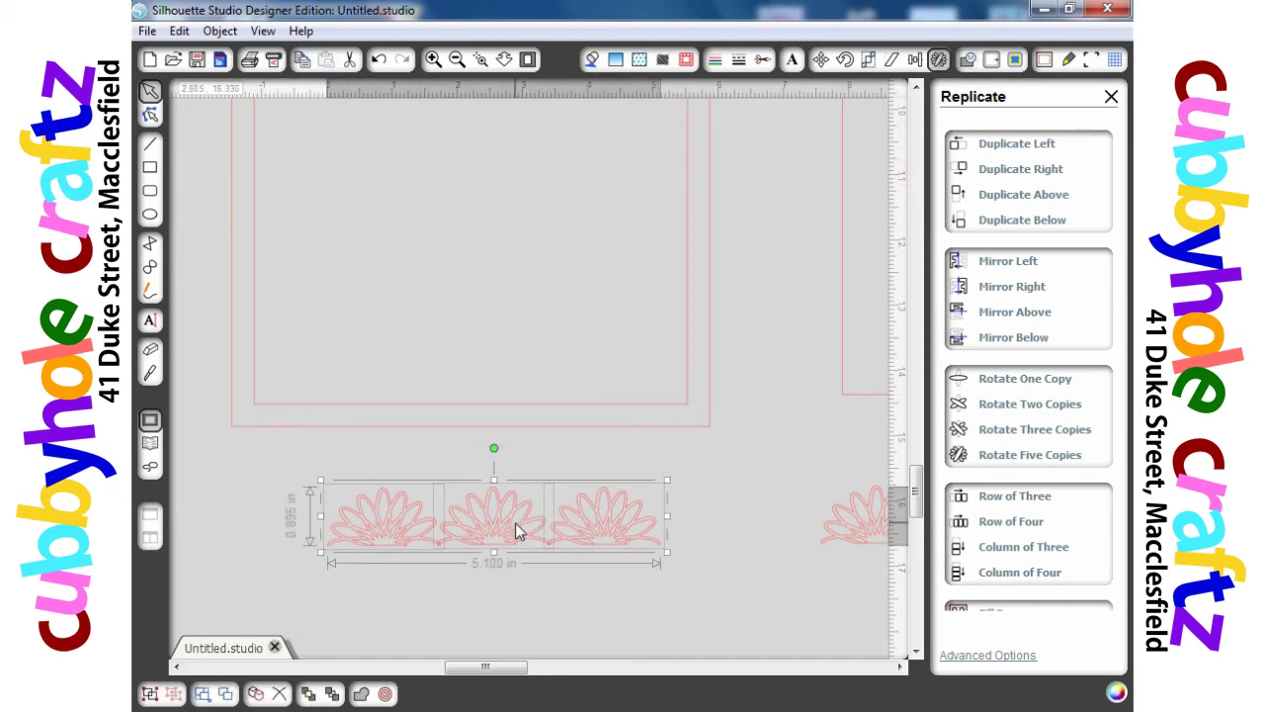
pyautogui.rightClick(514, 530)
pyautogui.click(576, 292)
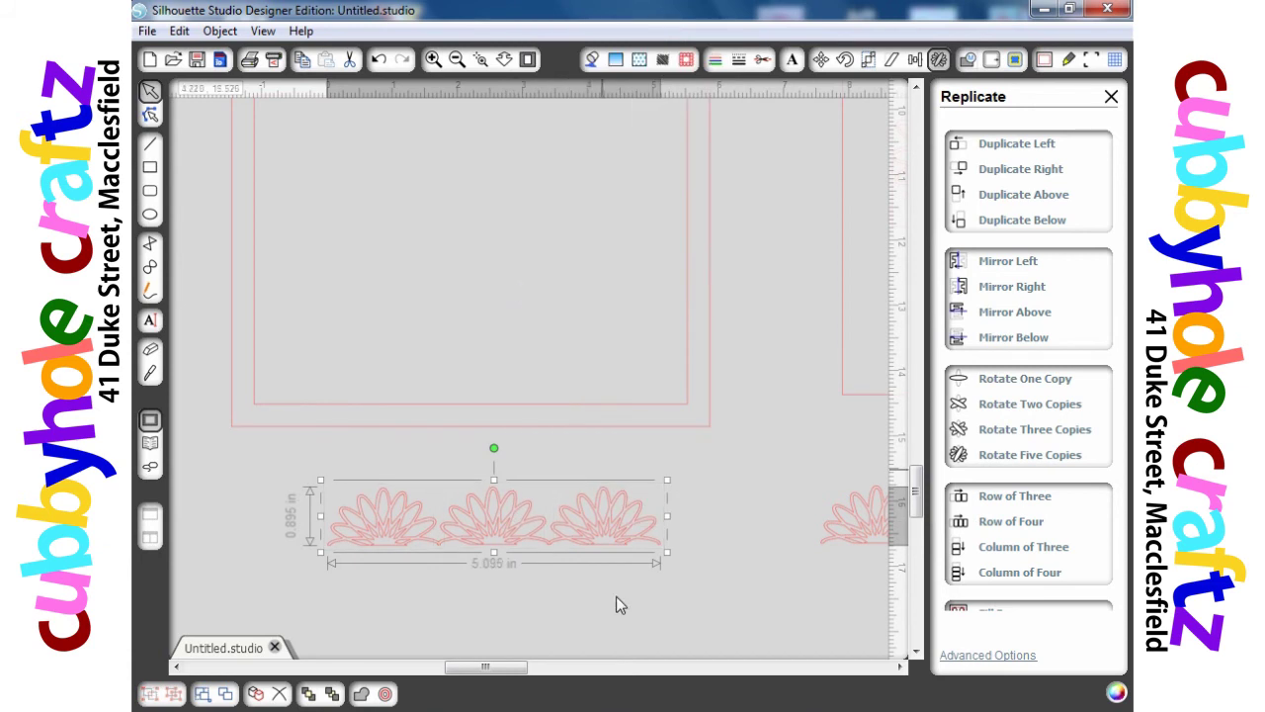
# Place the flower border on the frame's inner bottom edge and stretch it to 6.625 in wide and 0.955 in tall.
pyautogui.moveTo(552, 559); pyautogui.dragTo(479, 409)
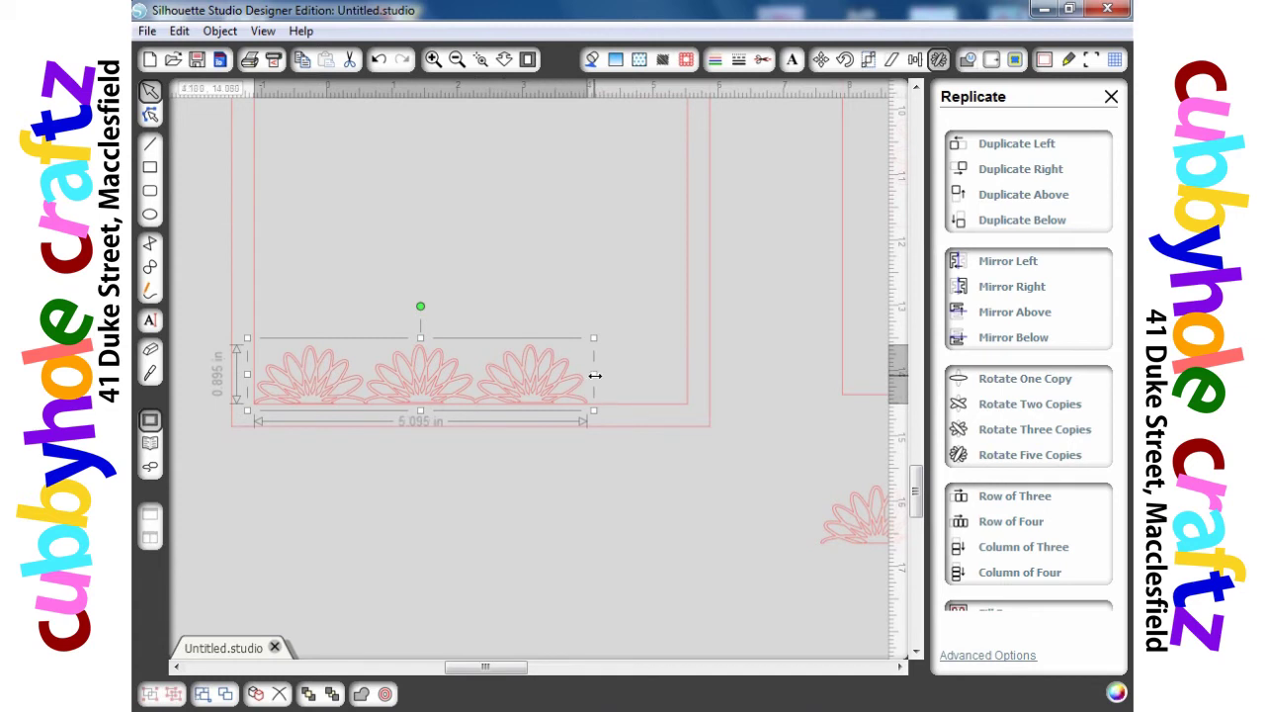
pyautogui.moveTo(595, 376); pyautogui.dragTo(695, 368)
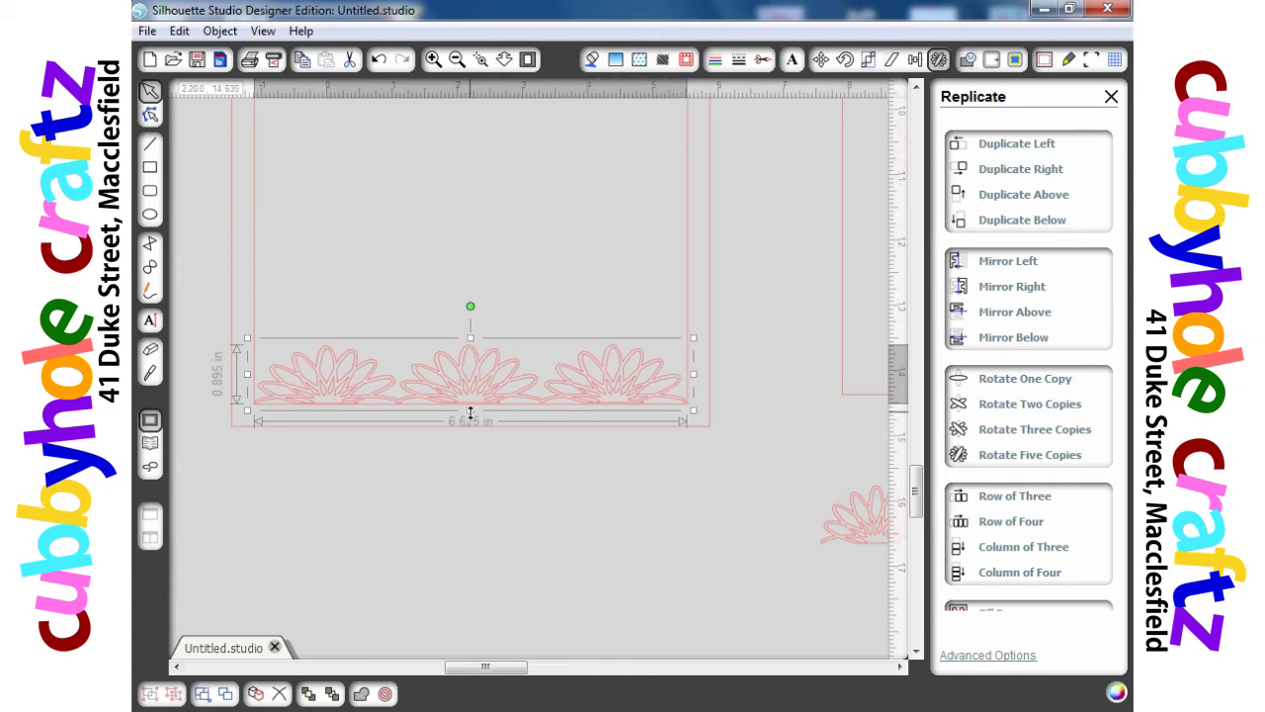
pyautogui.moveTo(470, 413); pyautogui.dragTo(471, 417)
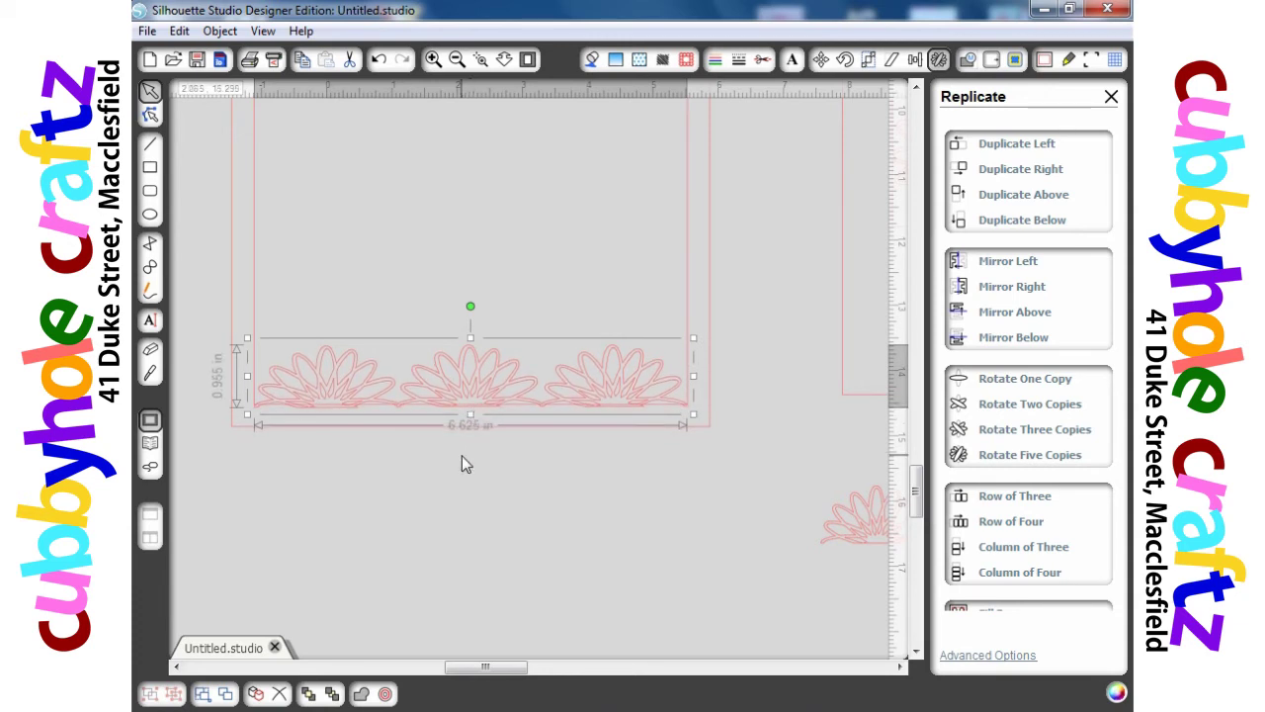
# Mirror a copy of the flower border above the original inside the frame.
pyautogui.moveTo(918, 484); pyautogui.dragTo(918, 472)
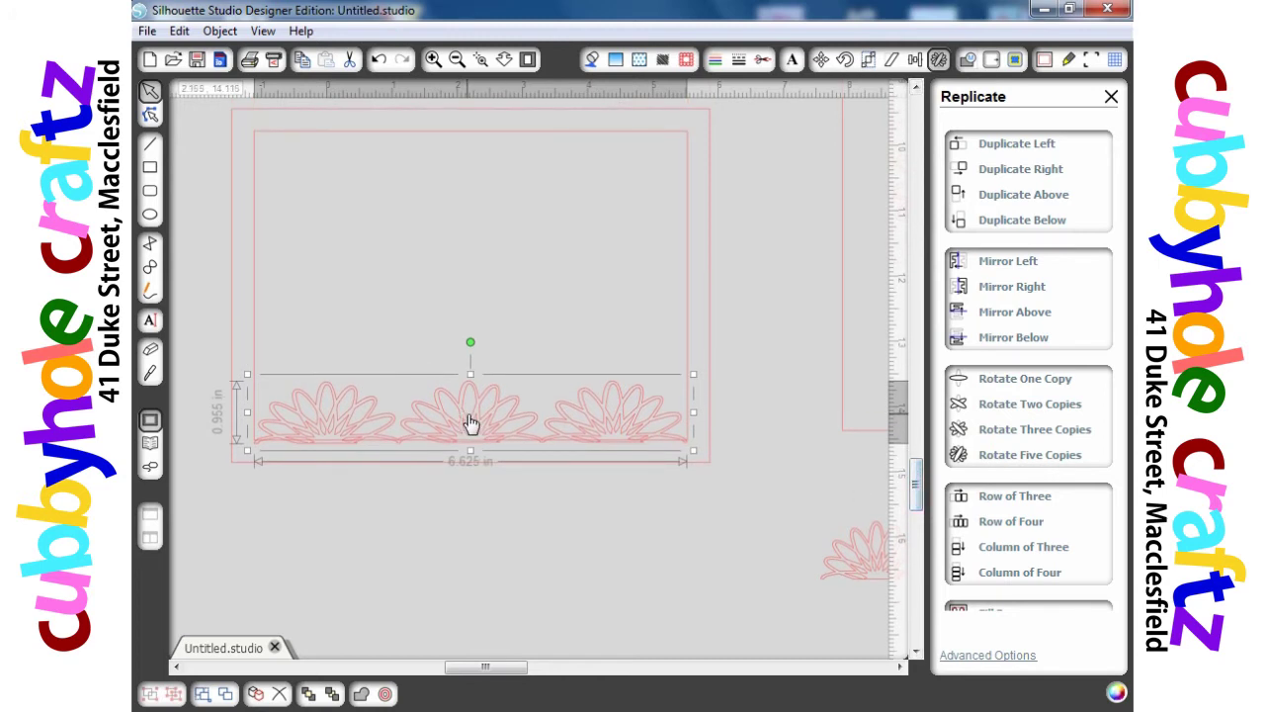
pyautogui.click(1015, 311)
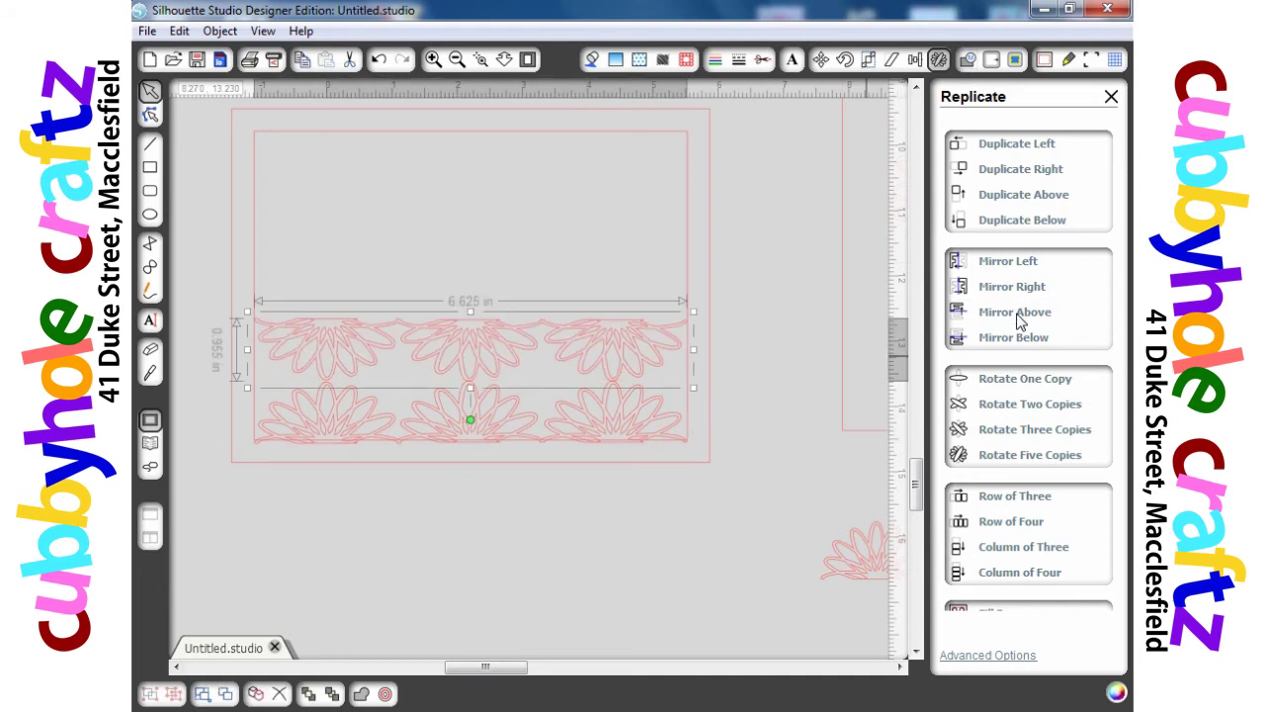
# Move the mirrored flower border onto the frame's inner top edge and bring the spare half flower below the frame.
pyautogui.moveTo(494, 376); pyautogui.dragTo(494, 185)
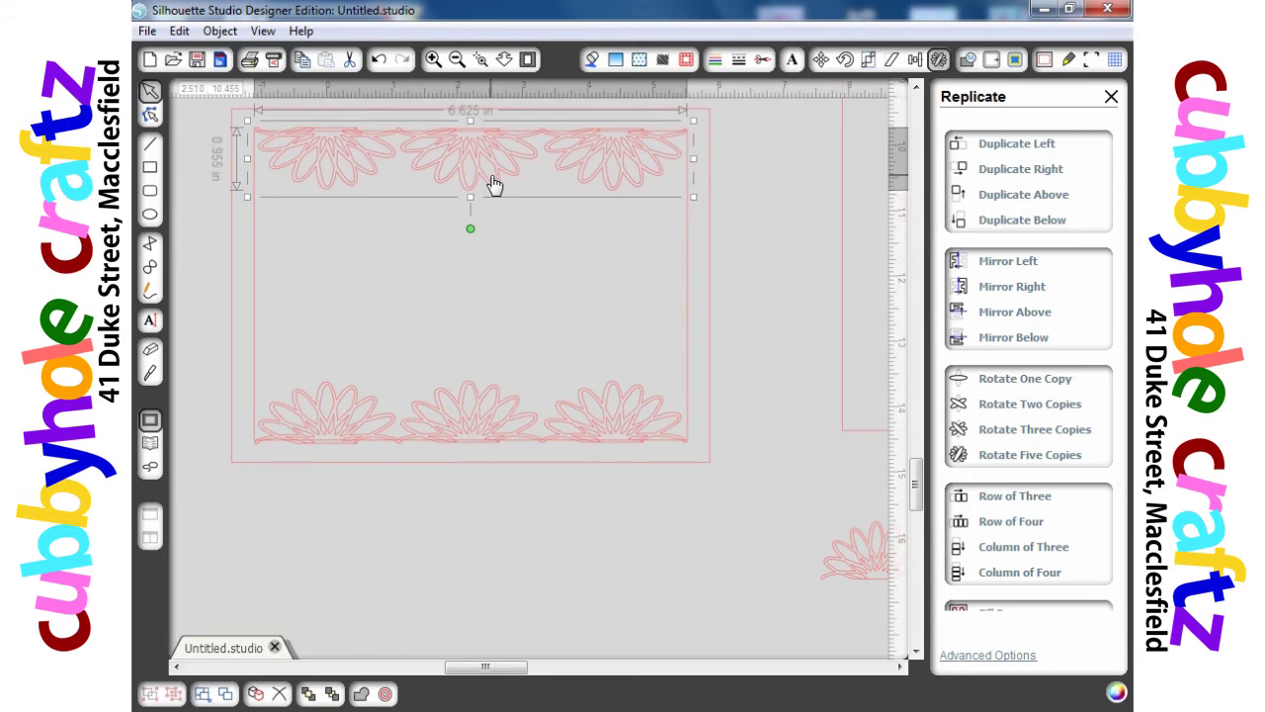
pyautogui.click(776, 361)
pyautogui.moveTo(821, 546); pyautogui.dragTo(391, 531)
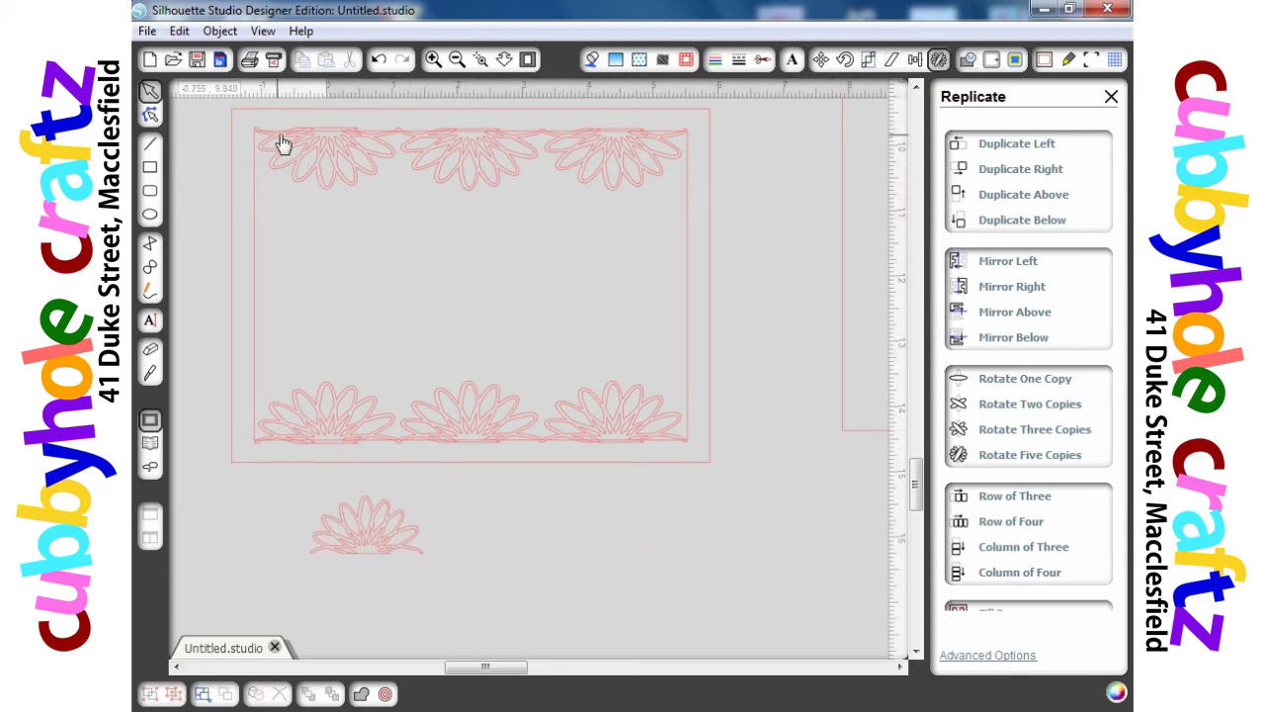
# Duplicate the spare half flower to its right and weld the two into one short border.
pyautogui.click(365, 554)
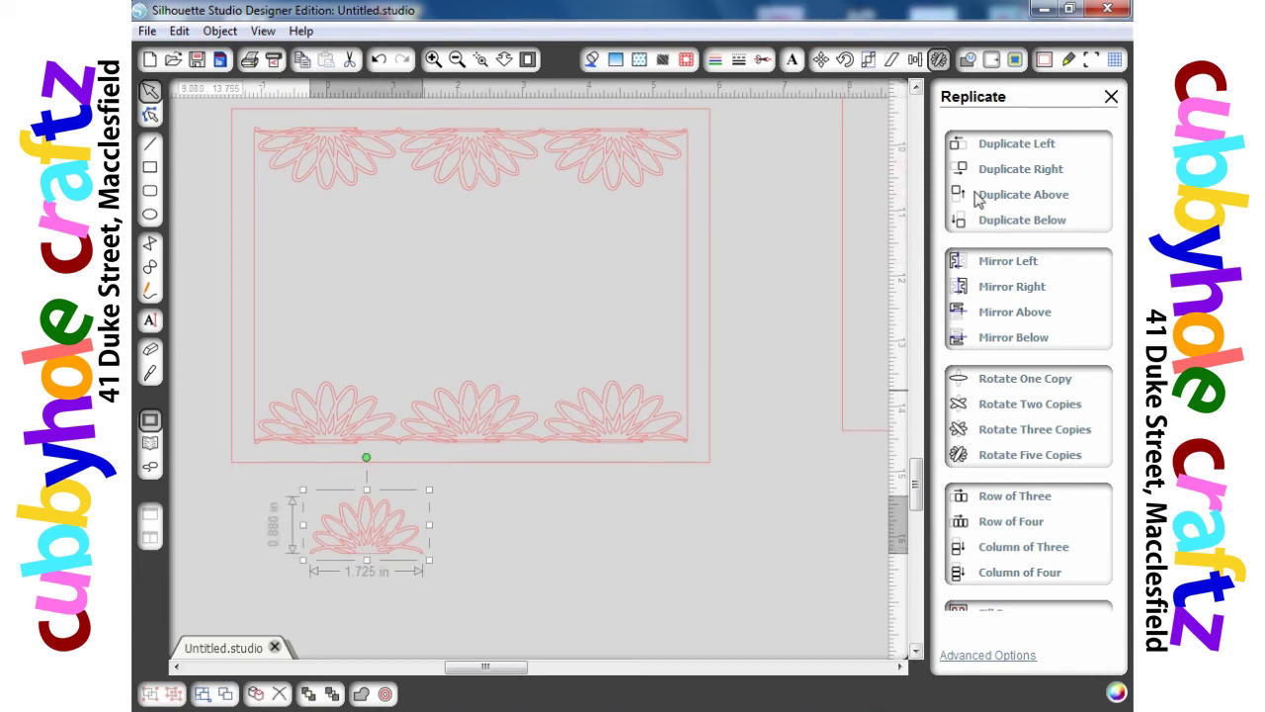
pyautogui.click(1019, 169)
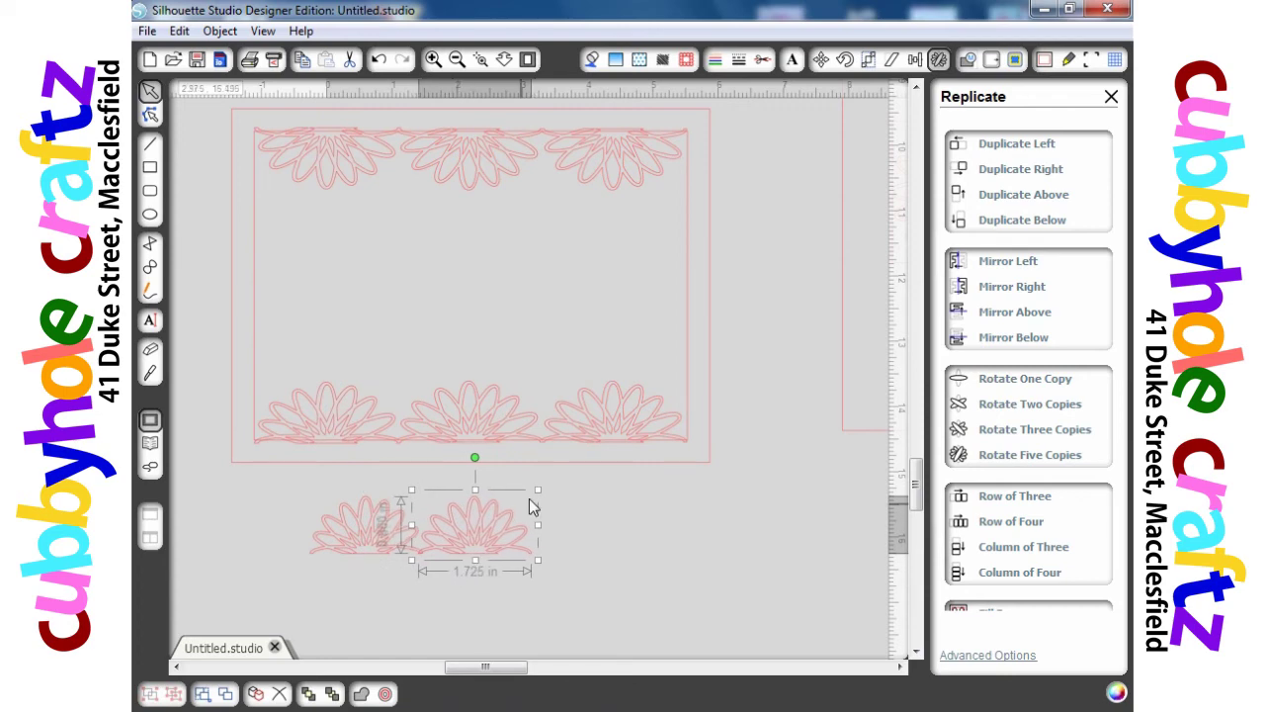
pyautogui.click(473, 488)
pyautogui.moveTo(276, 516); pyautogui.dragTo(261, 601)
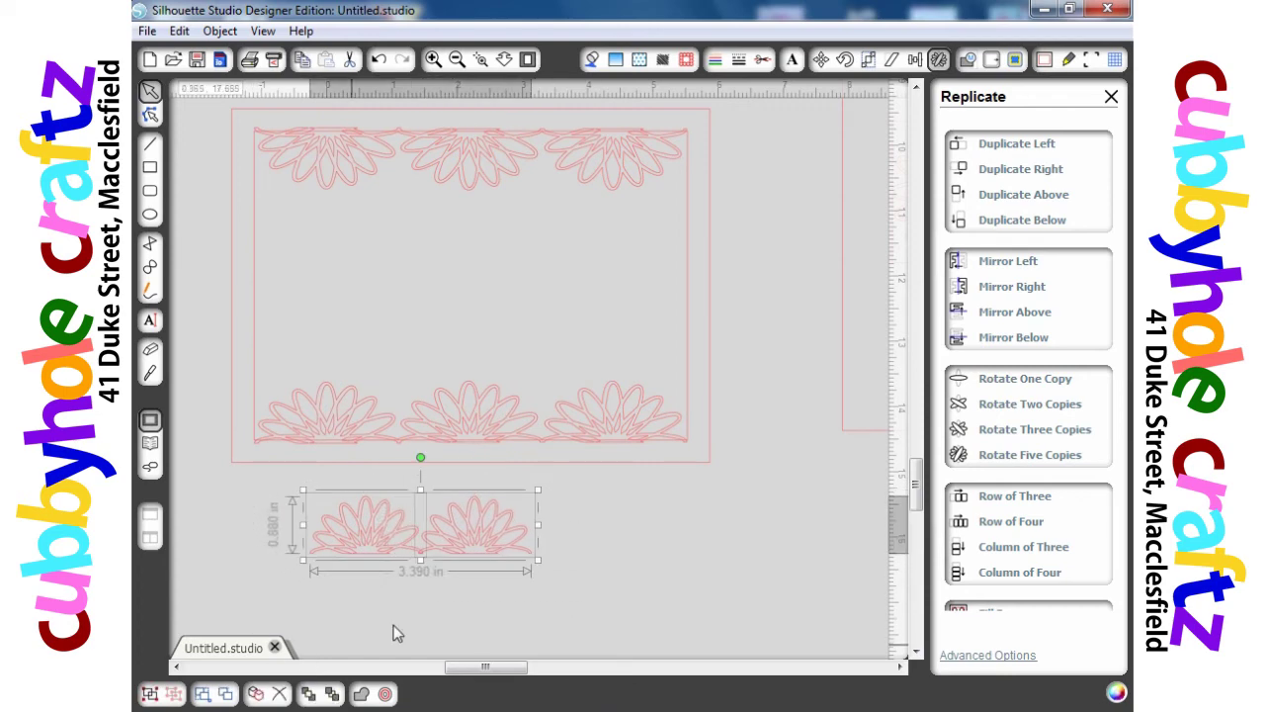
pyautogui.rightClick(486, 534)
pyautogui.click(534, 298)
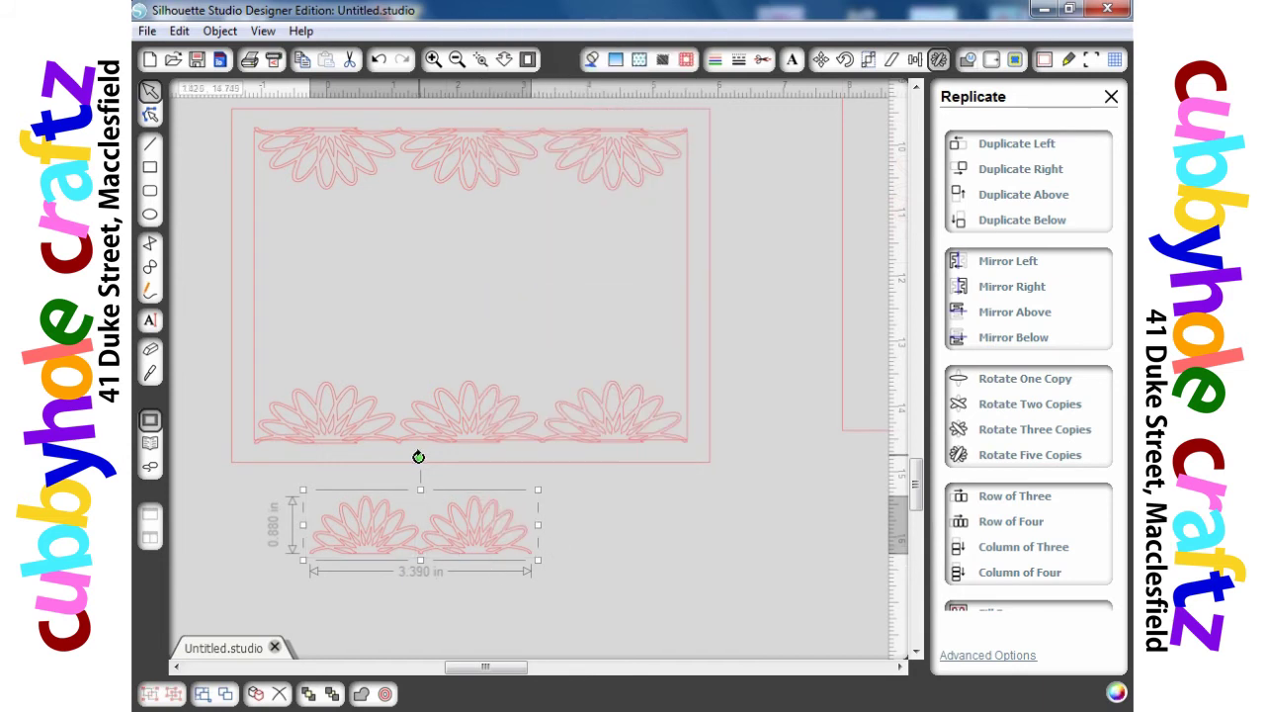
# Rotate the two-flower border a quarter turn, place it on the frame's inner right edge, and stretch it to 4.800 in tall and 1.285 in wide.
pyautogui.moveTo(418, 457); pyautogui.dragTo(328, 529)
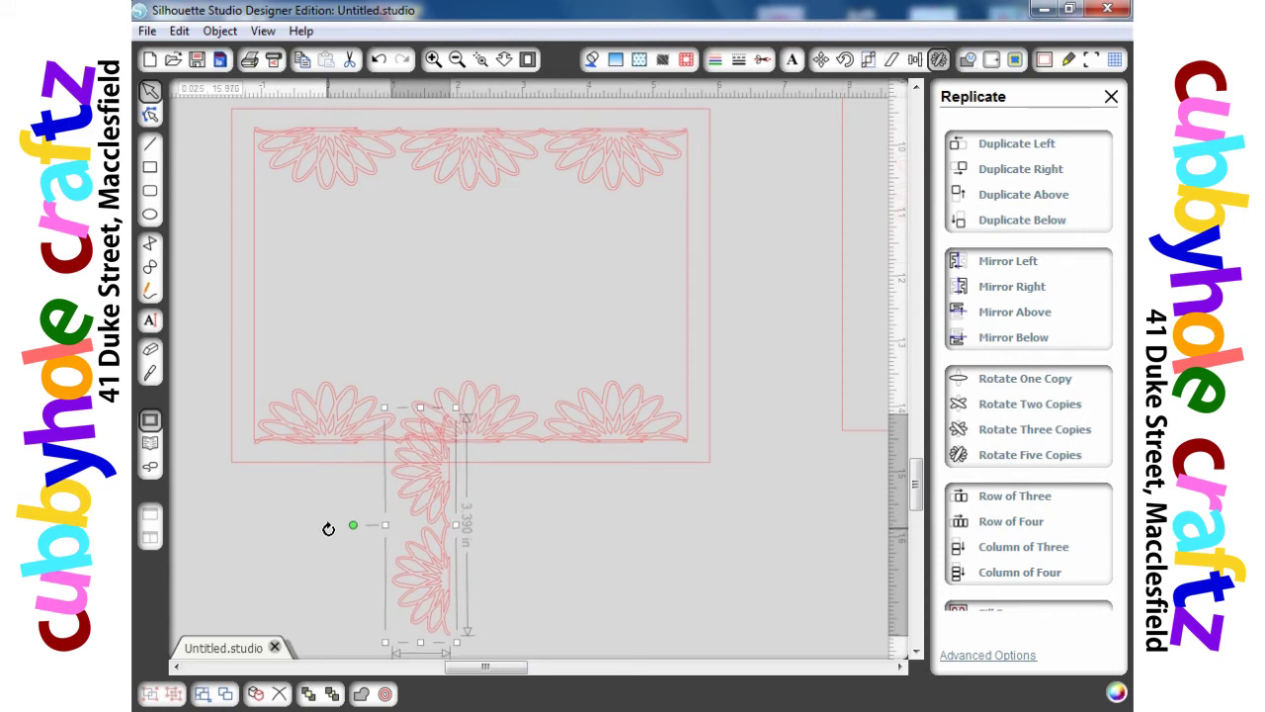
pyautogui.moveTo(413, 615); pyautogui.dragTo(656, 448)
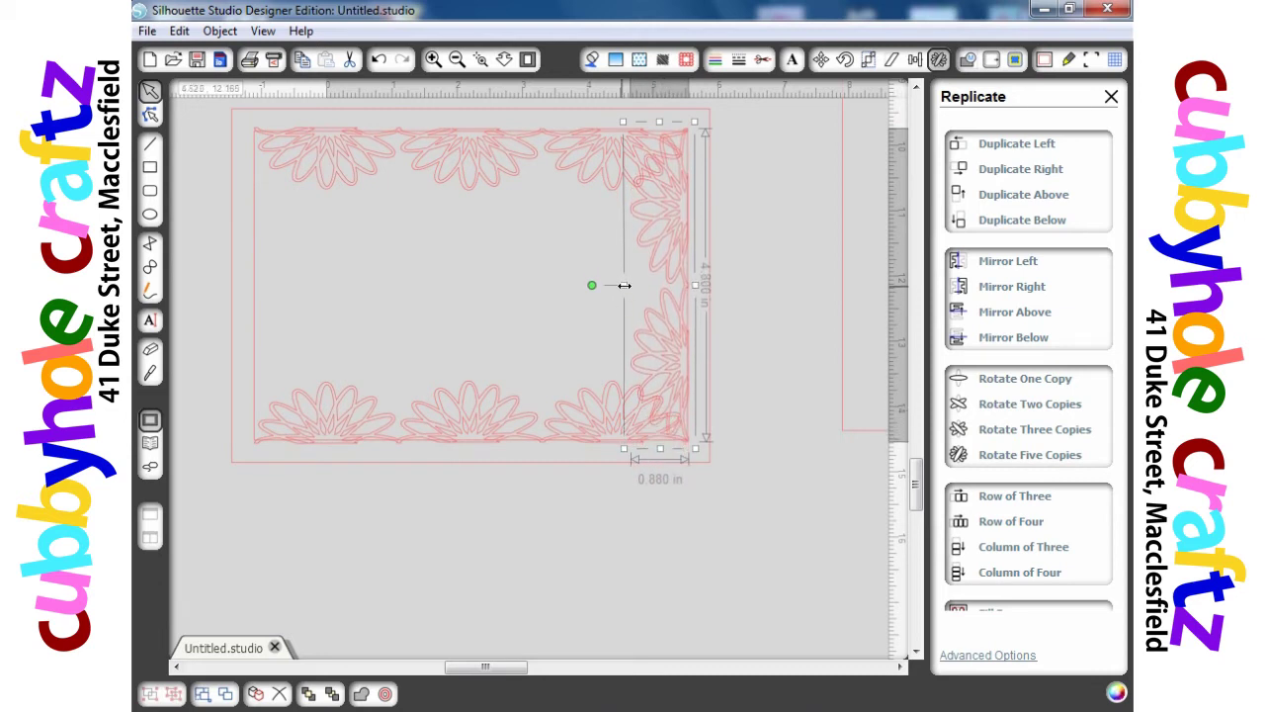
pyautogui.moveTo(624, 285); pyautogui.dragTo(616, 284)
pyautogui.moveTo(609, 283); pyautogui.dragTo(599, 283)
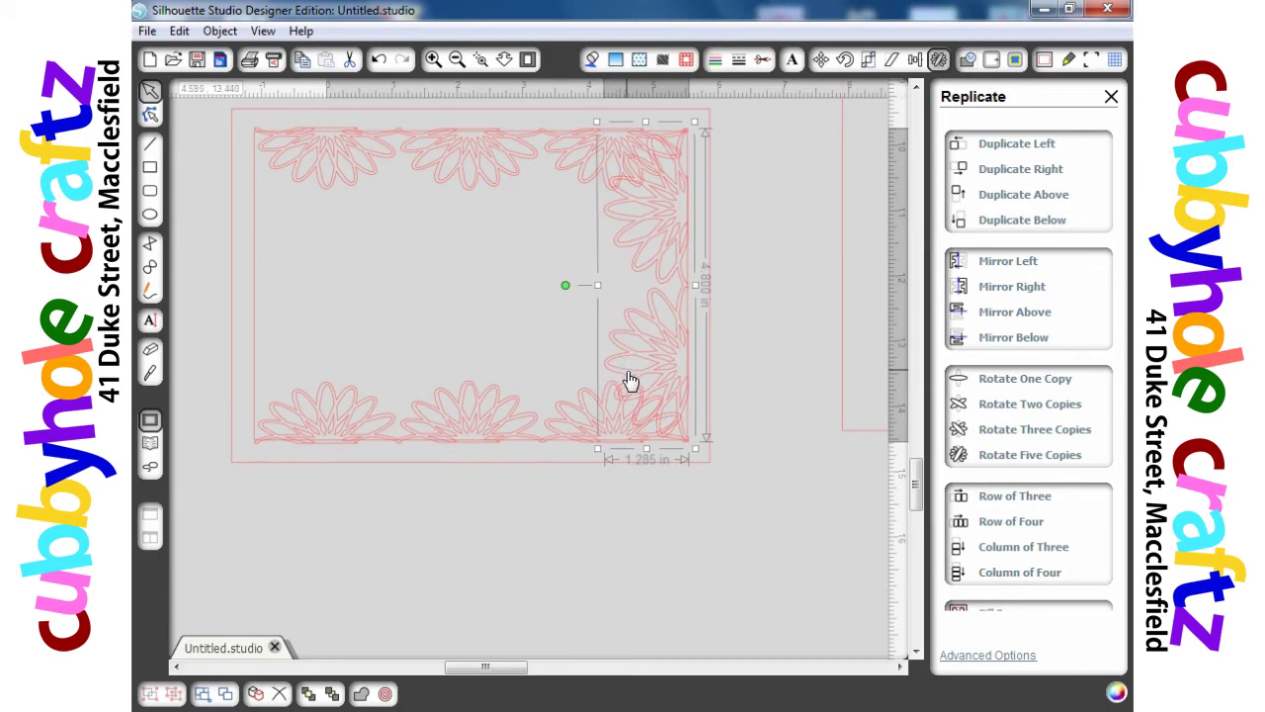
pyautogui.moveTo(631, 381); pyautogui.dragTo(632, 380)
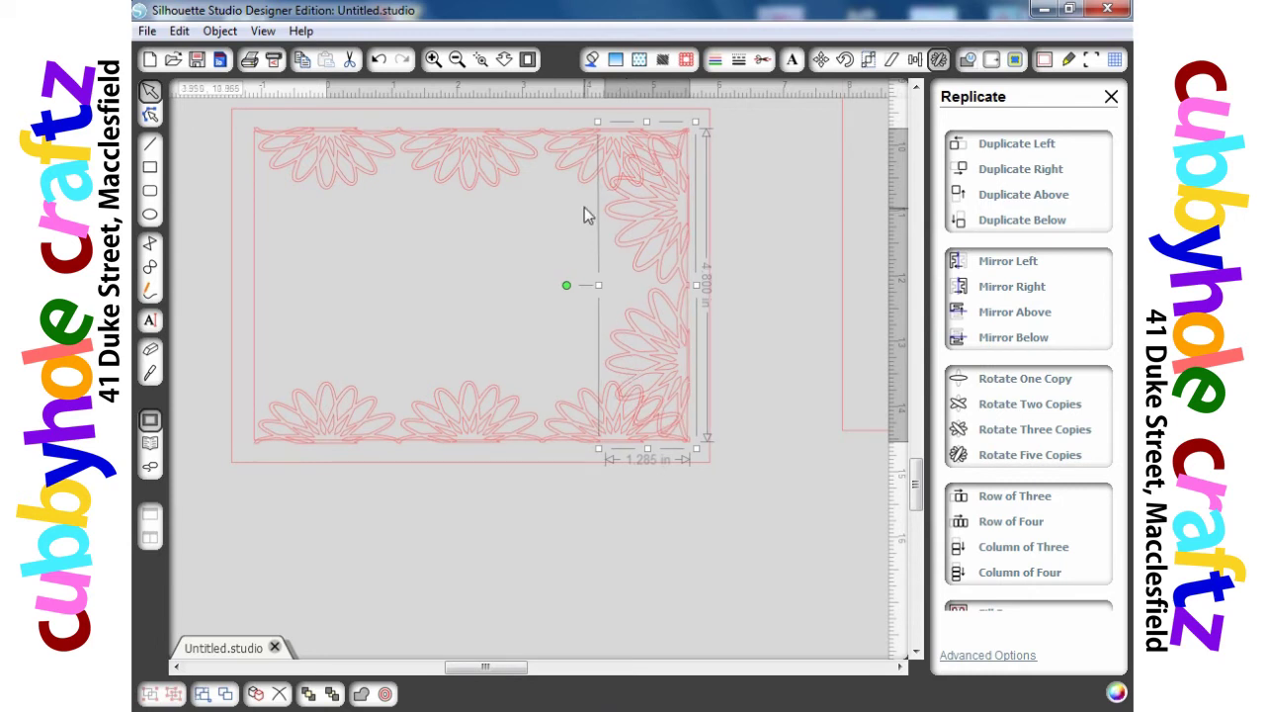
pyautogui.moveTo(678, 328); pyautogui.dragTo(684, 331)
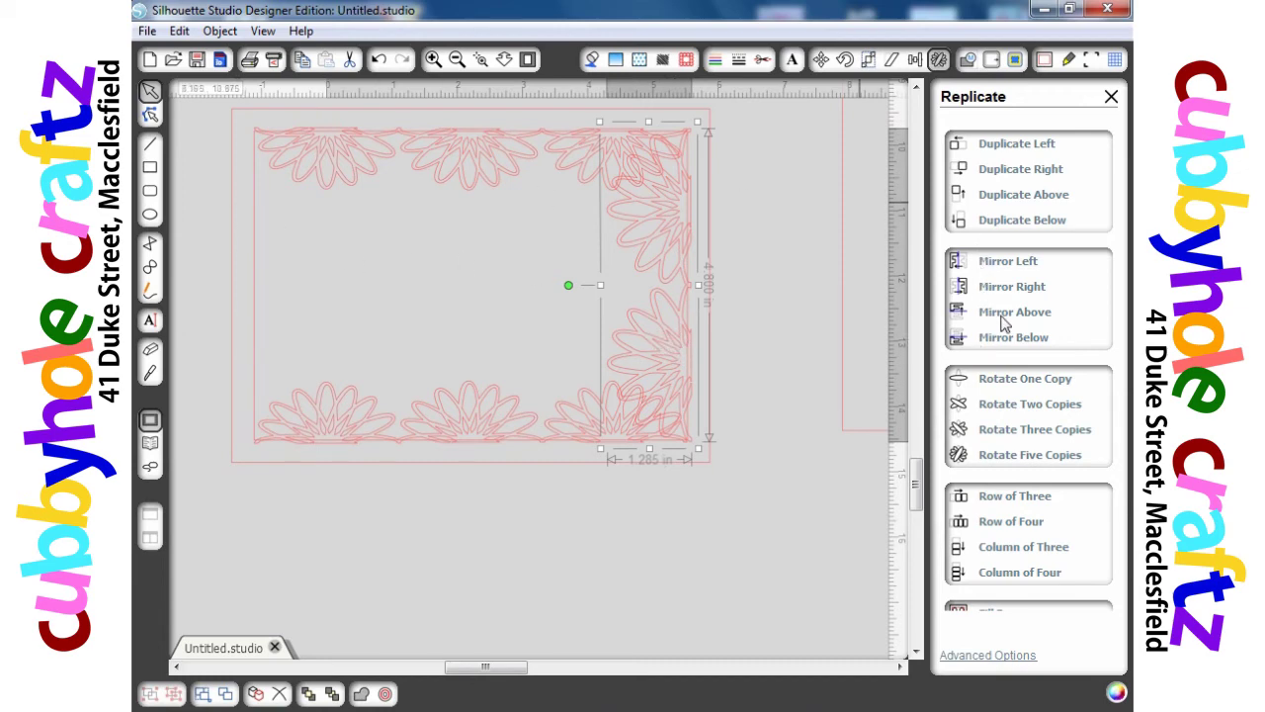
# Mirror a copy of the side border to the left and place it on the frame's inner left edge.
pyautogui.click(1002, 265)
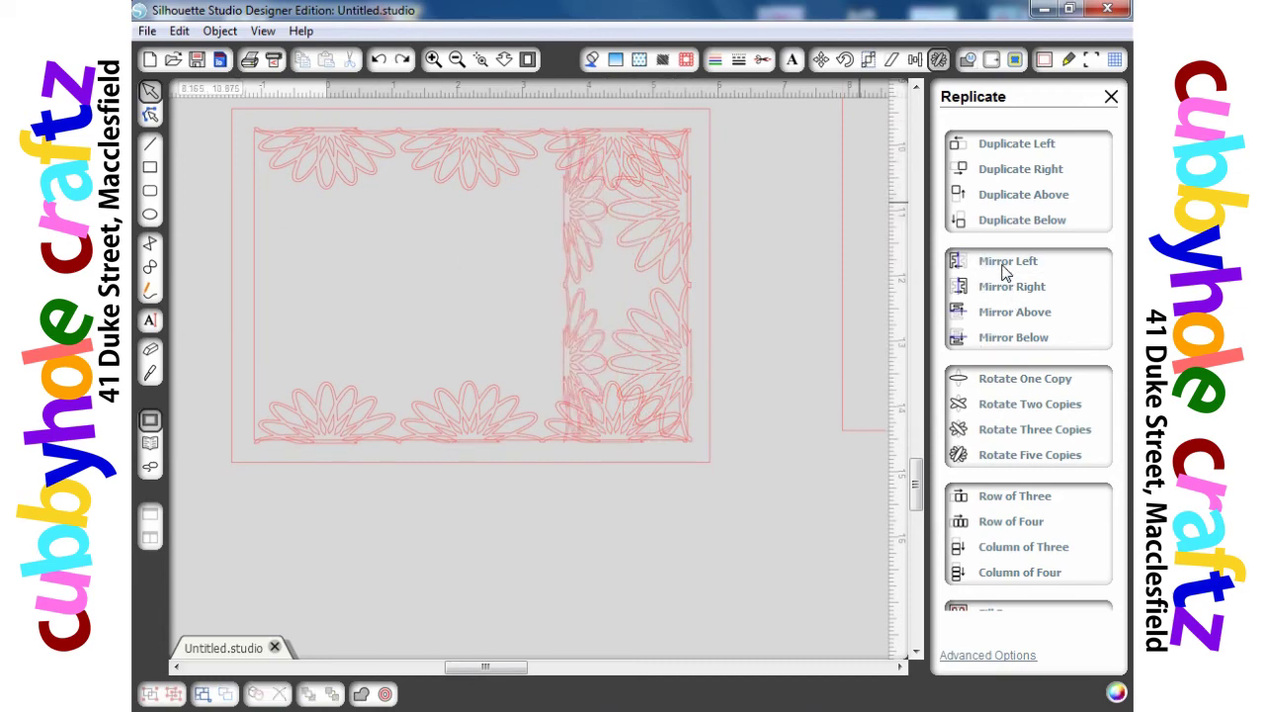
pyautogui.moveTo(585, 376); pyautogui.dragTo(314, 379)
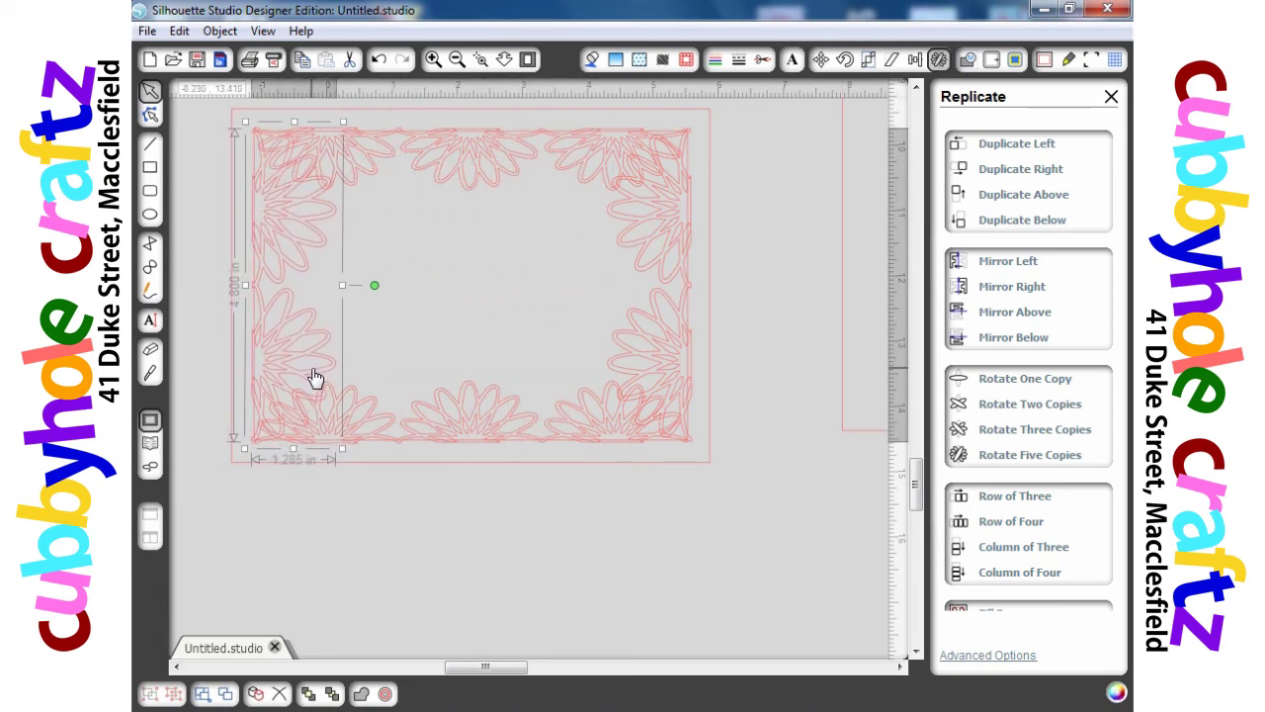
pyautogui.click(699, 587)
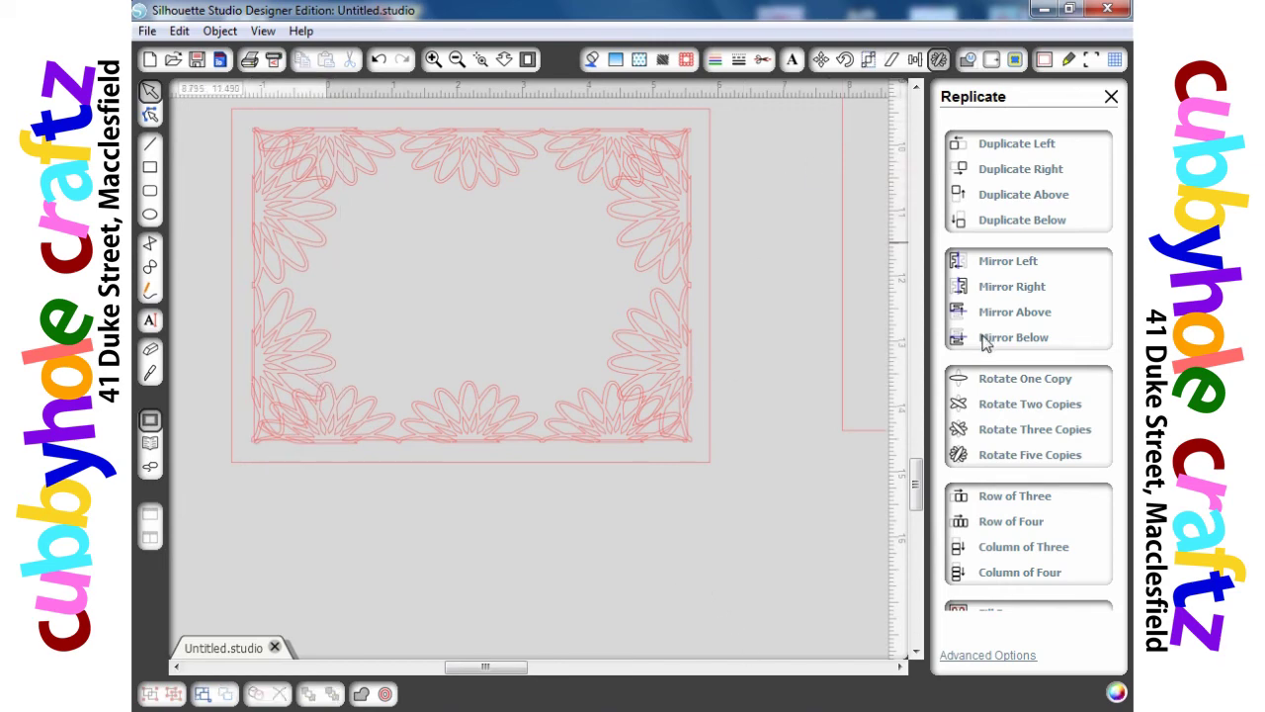
# Weld the frame and its four flower borders into a single shape.
pyautogui.scroll(1, 918, 475)
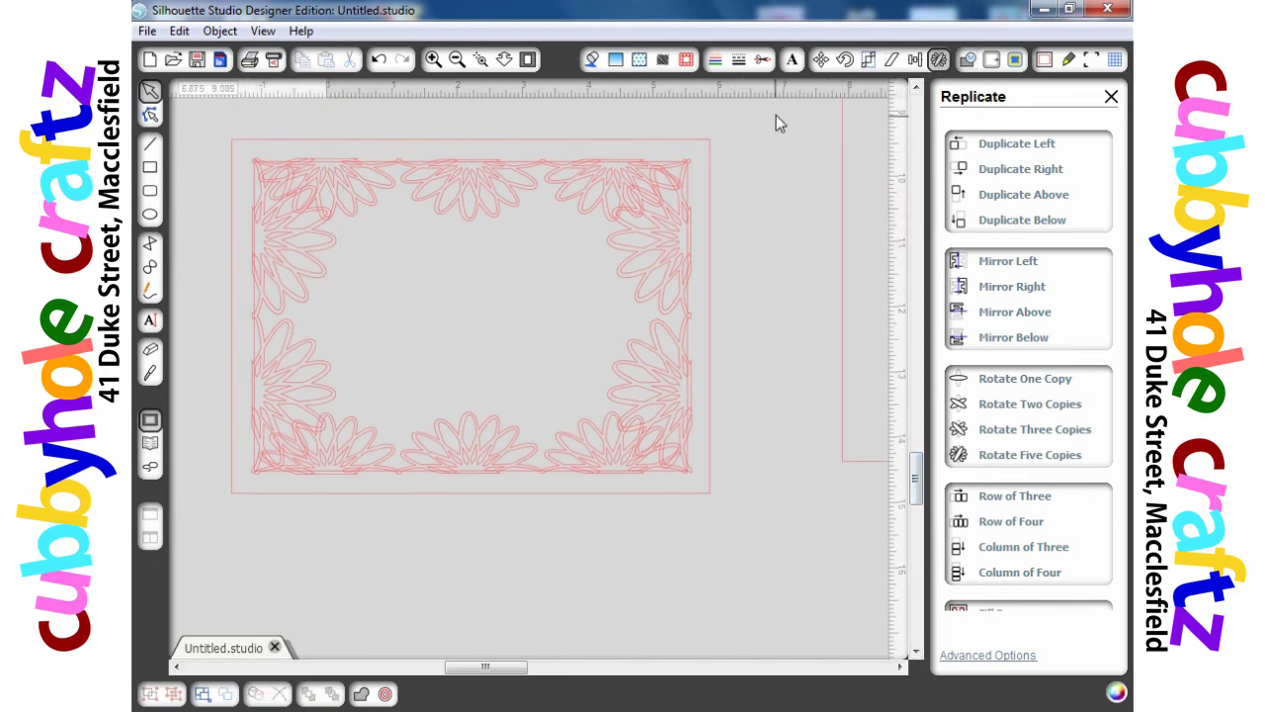
pyautogui.moveTo(776, 115); pyautogui.dragTo(199, 583)
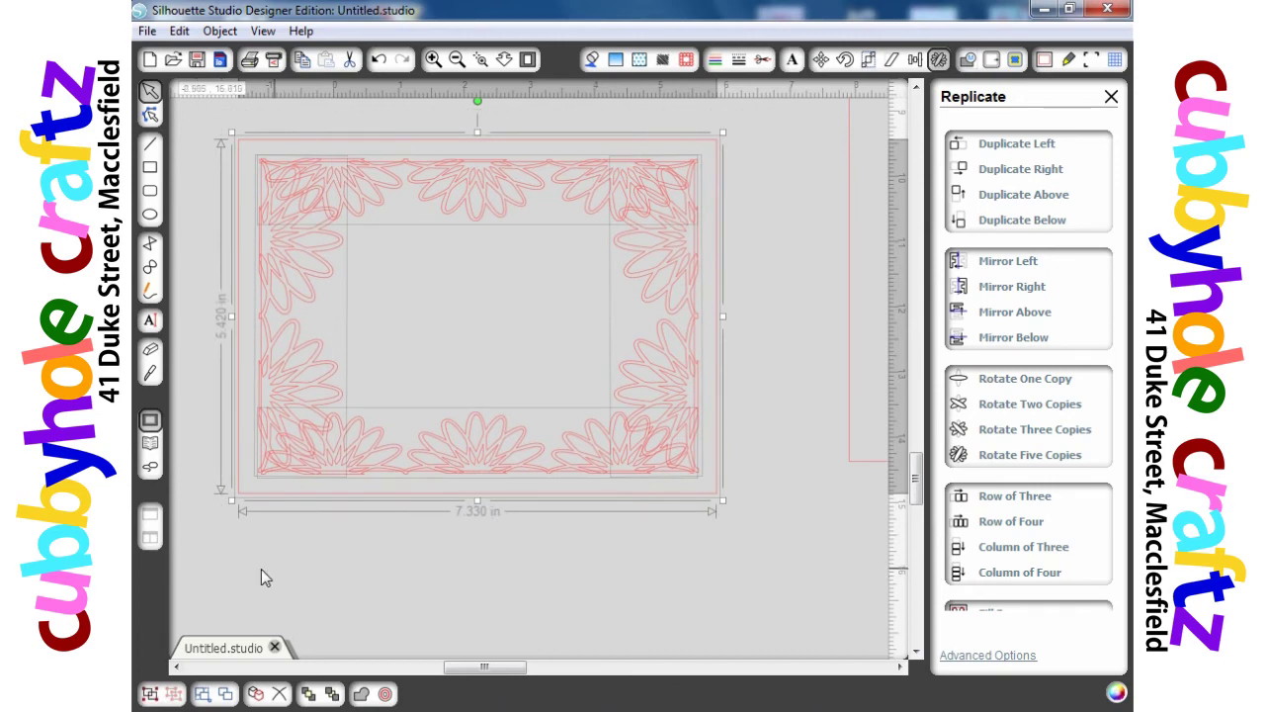
pyautogui.rightClick(417, 456)
pyautogui.click(455, 481)
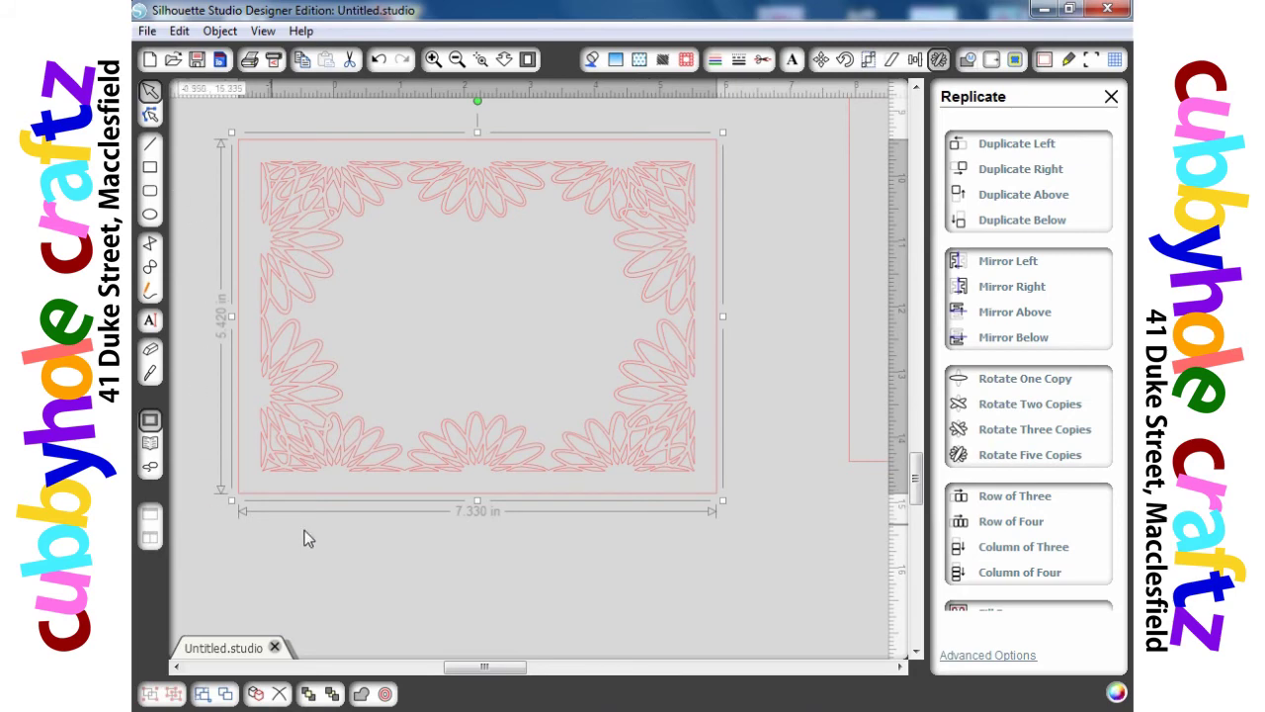
pyautogui.click(738, 539)
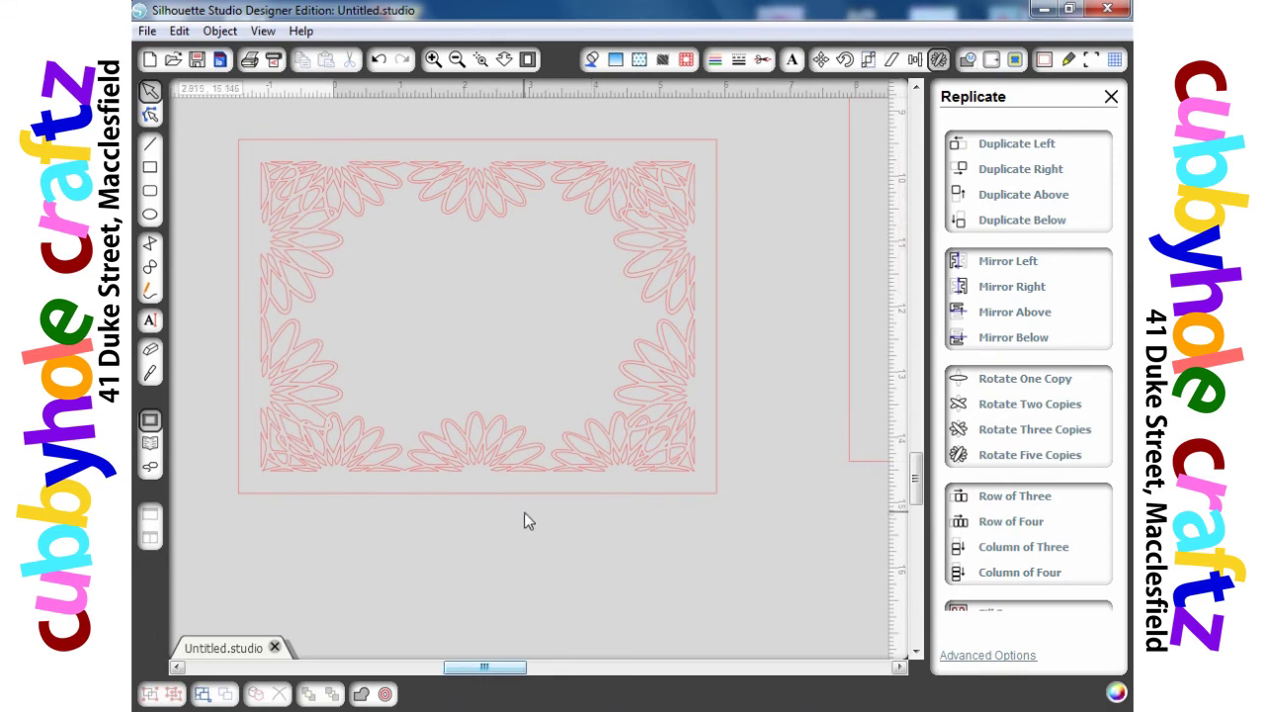
# Move the welded flower frame onto the main card panel, inside its outline below the flower edge.
pyautogui.hscroll(5, 494, 503)
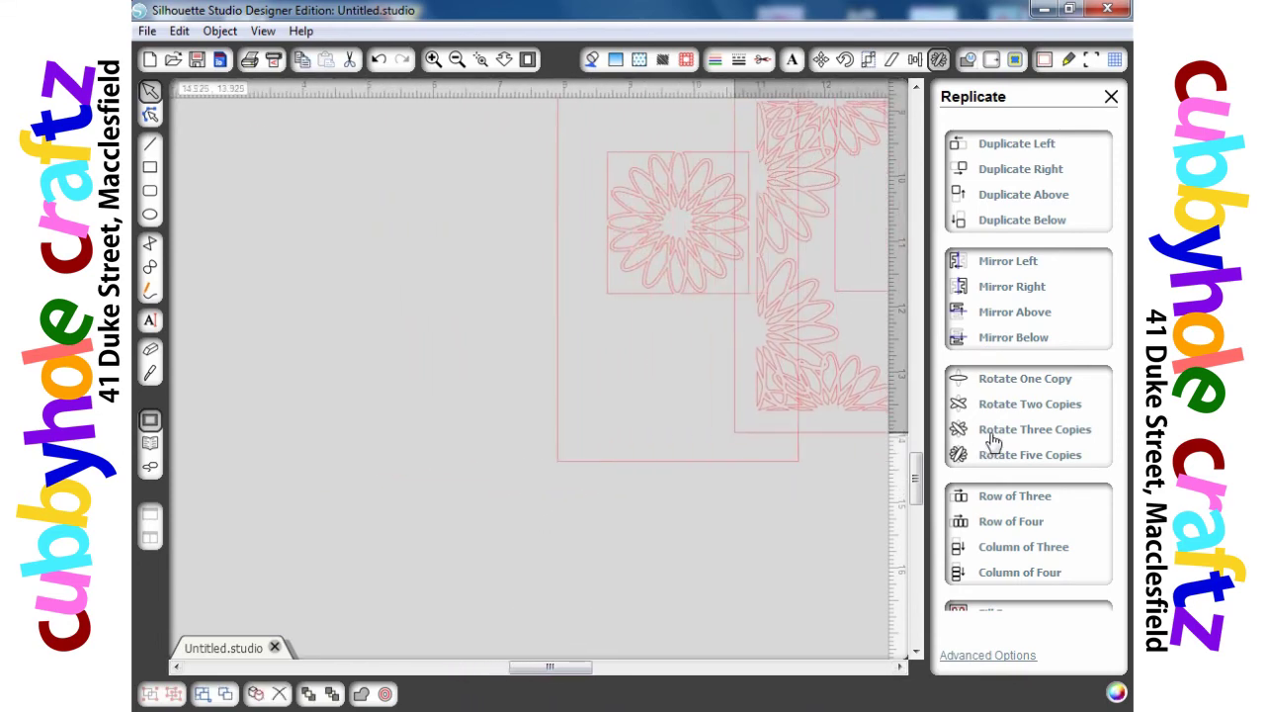
pyautogui.hscroll(2, 723, 511)
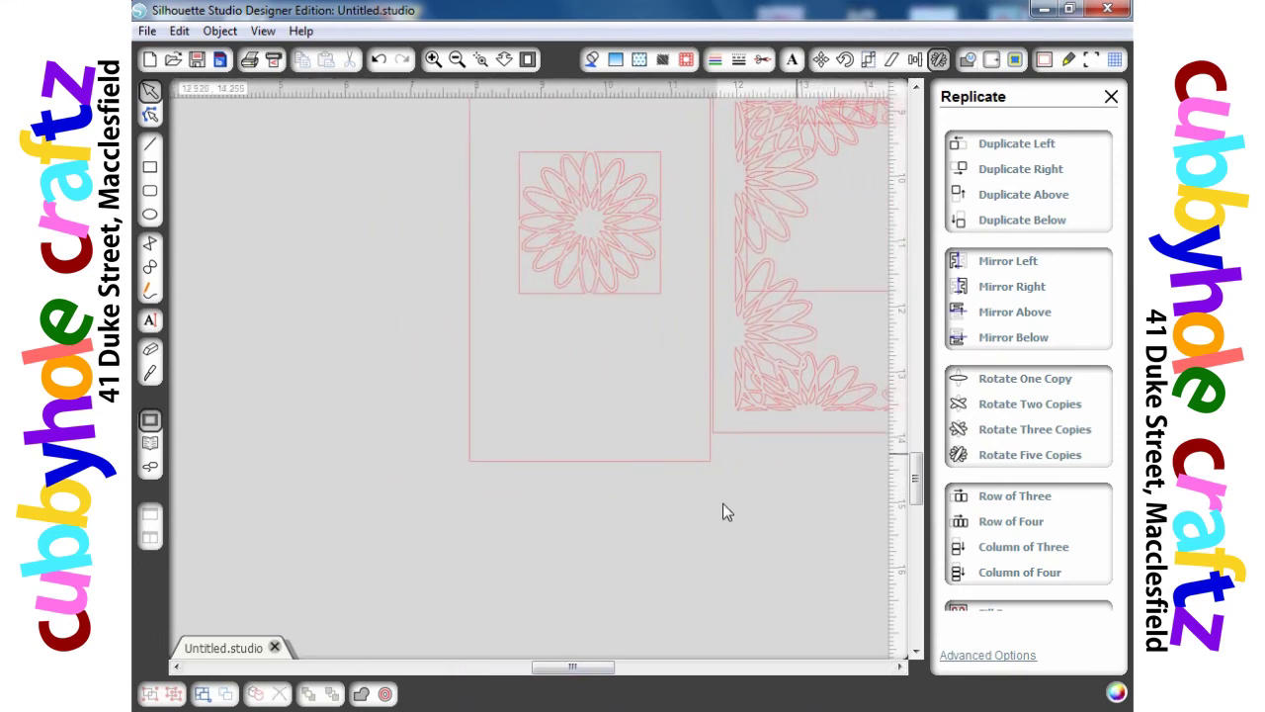
pyautogui.click(467, 64)
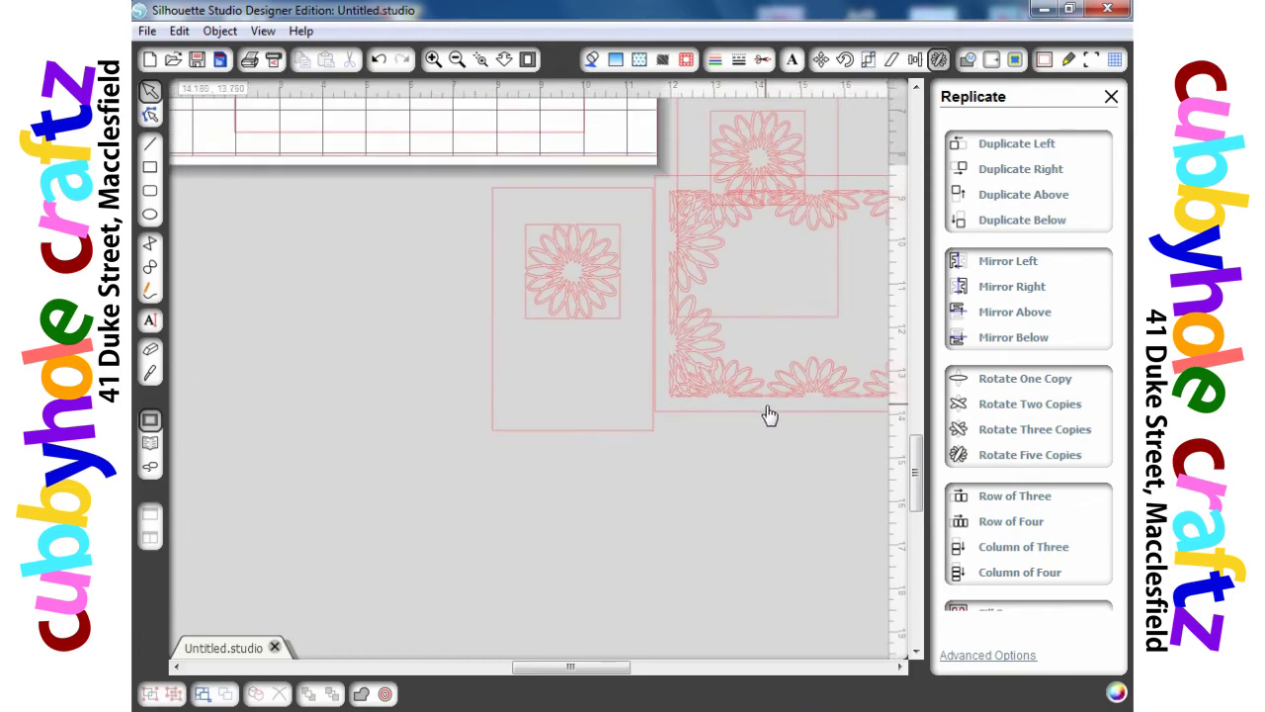
pyautogui.scroll(5, 322, 105)
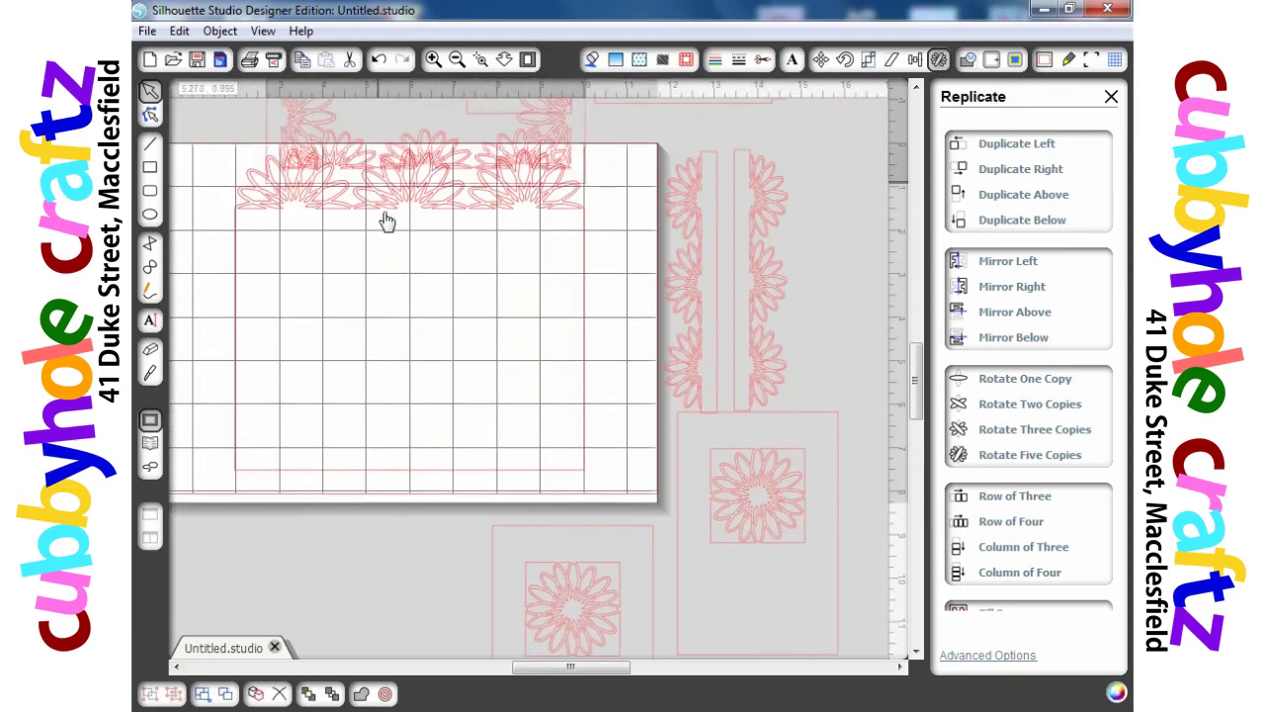
pyautogui.moveTo(387, 221); pyautogui.dragTo(364, 465)
pyautogui.click(348, 461)
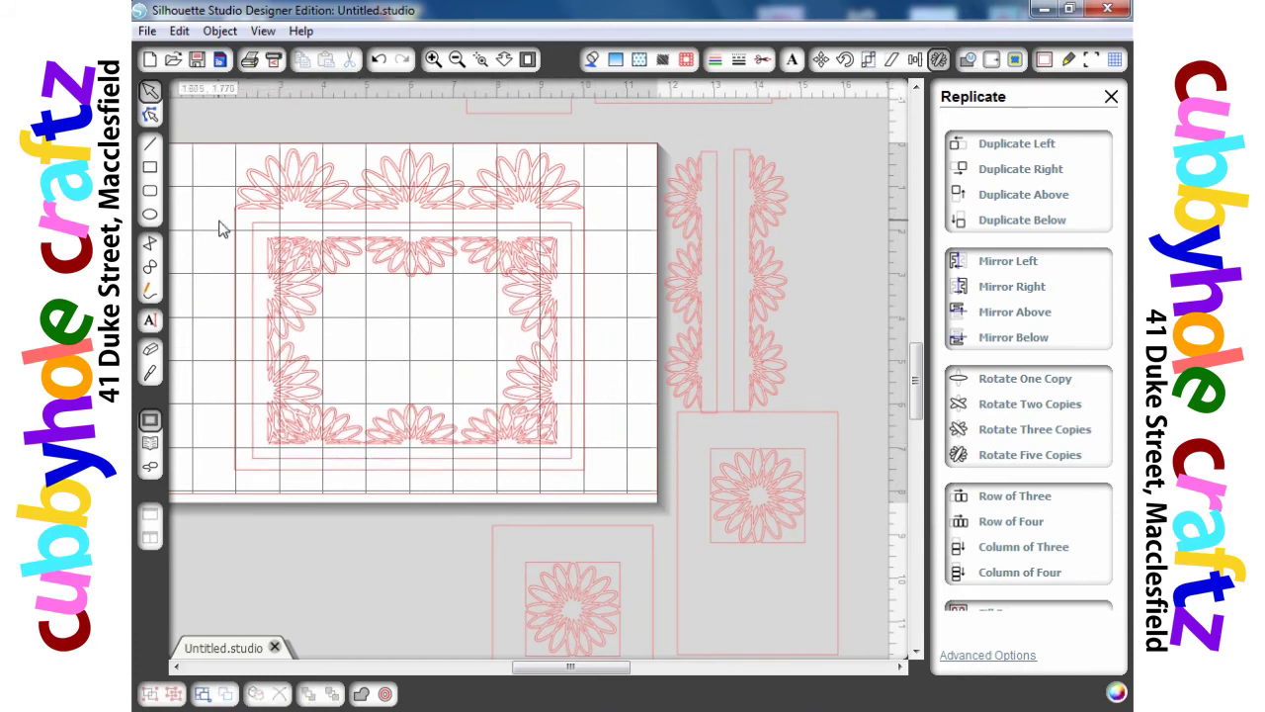
# Centre the flower frame horizontally on the card panel.
pyautogui.moveTo(568, 133); pyautogui.dragTo(646, 502)
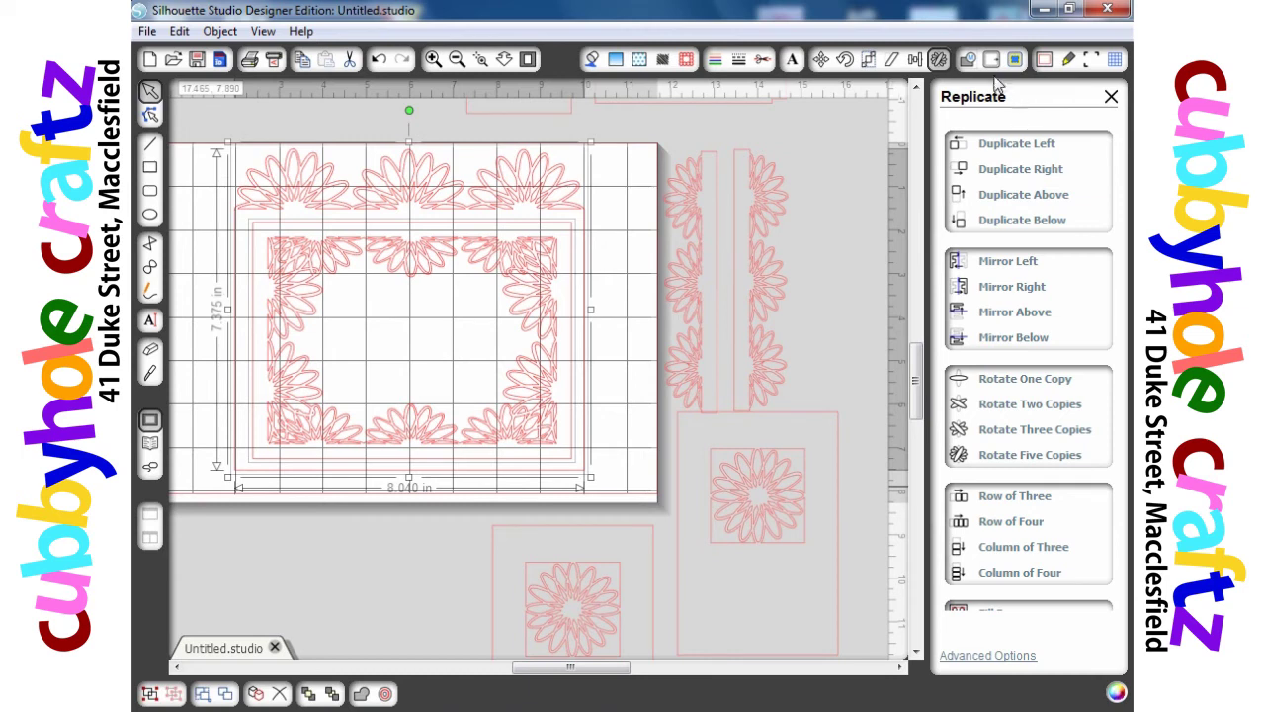
pyautogui.click(915, 60)
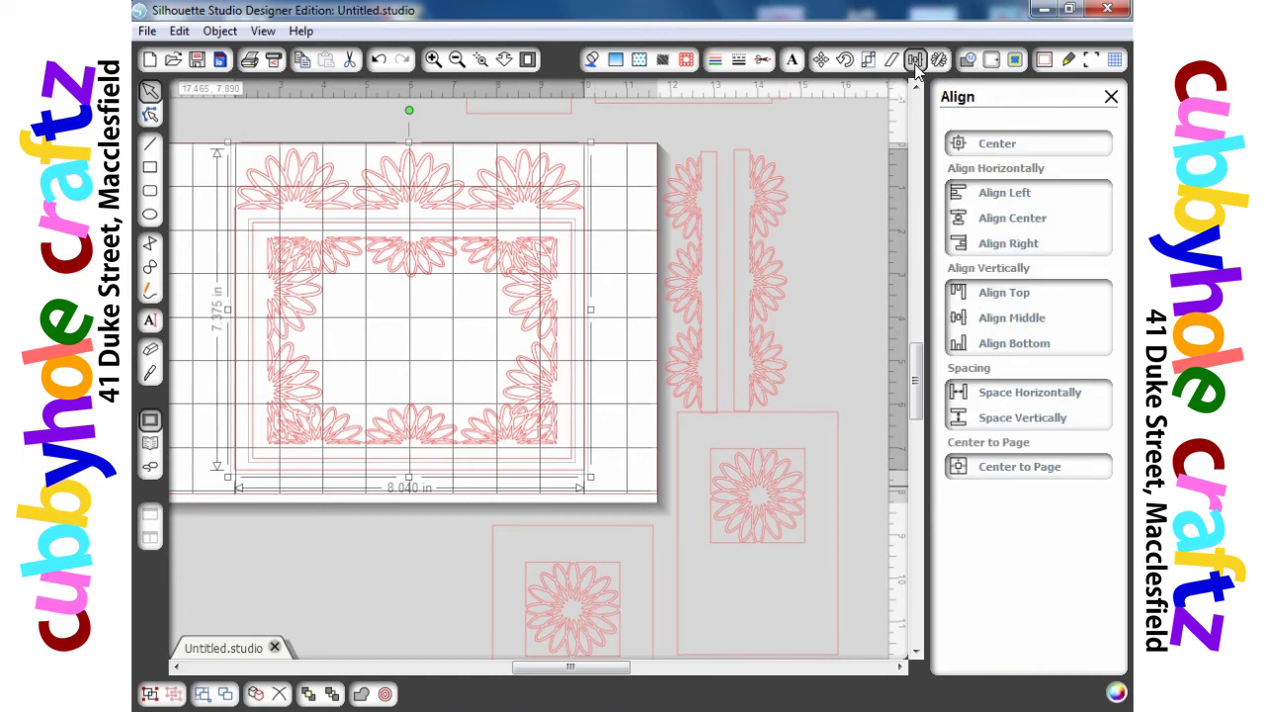
pyautogui.click(993, 222)
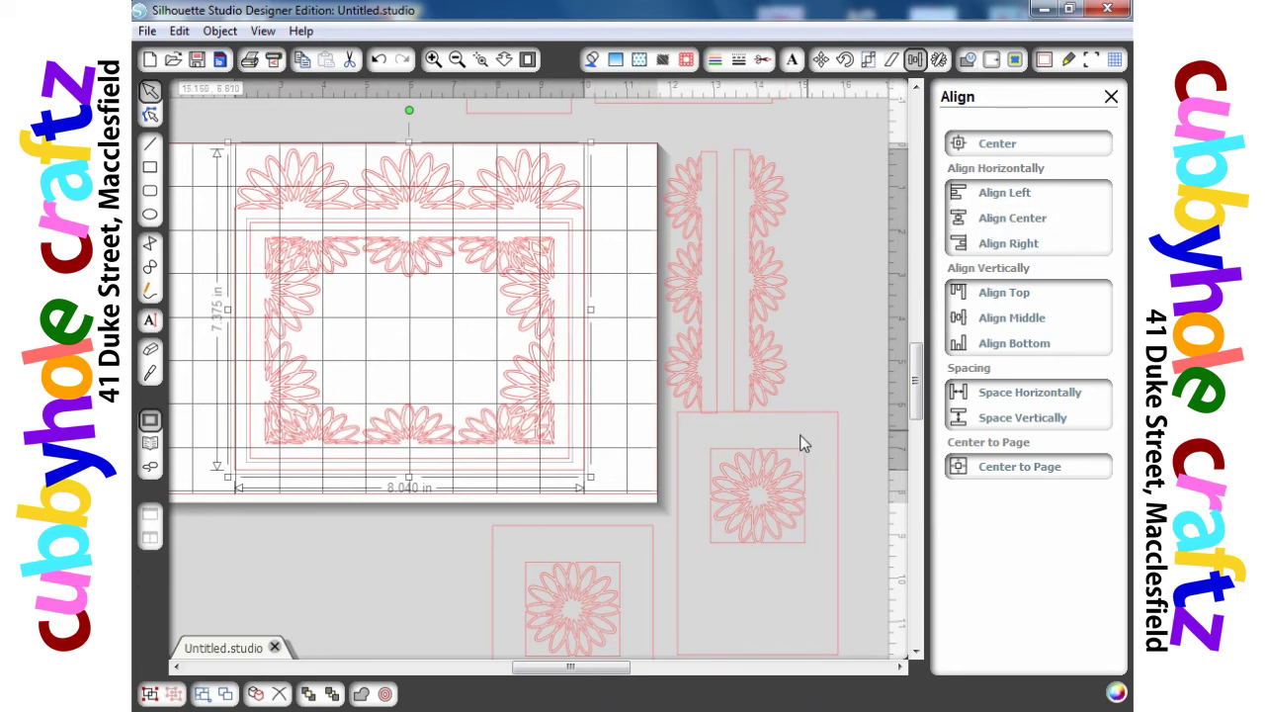
pyautogui.rightClick(630, 433)
pyautogui.click(435, 551)
pyautogui.rightClick(425, 546)
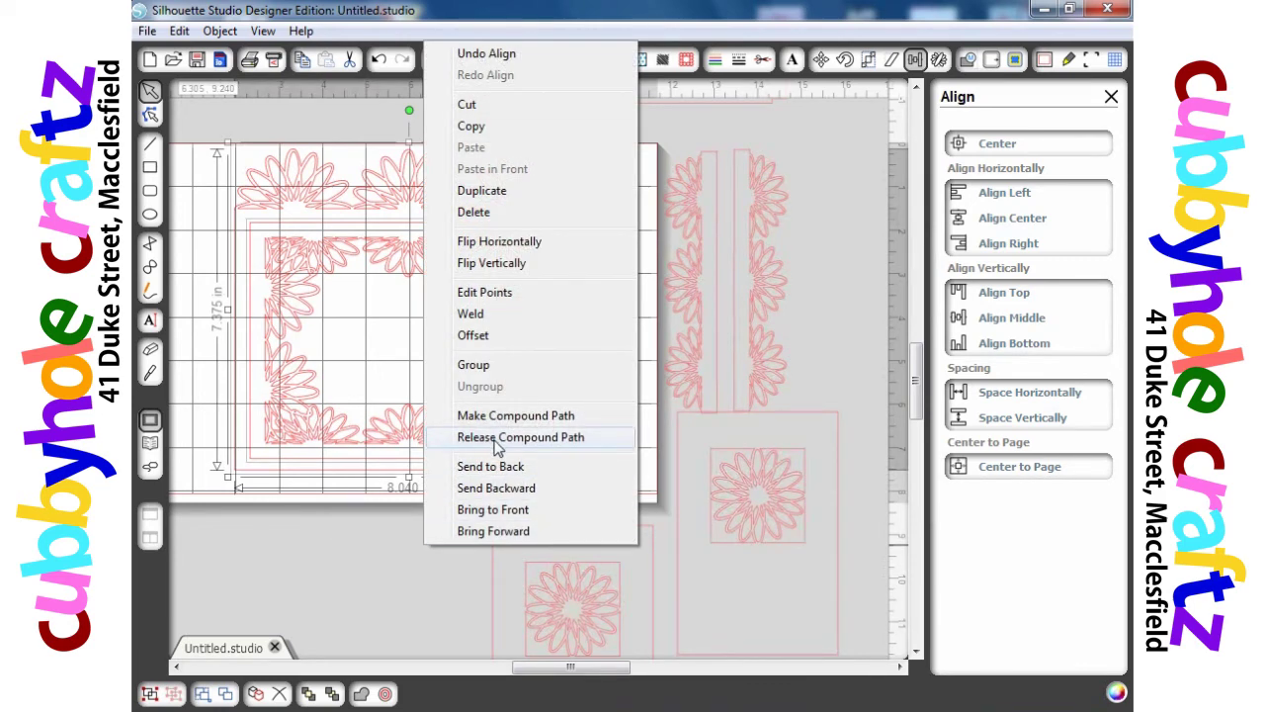
pyautogui.click(353, 544)
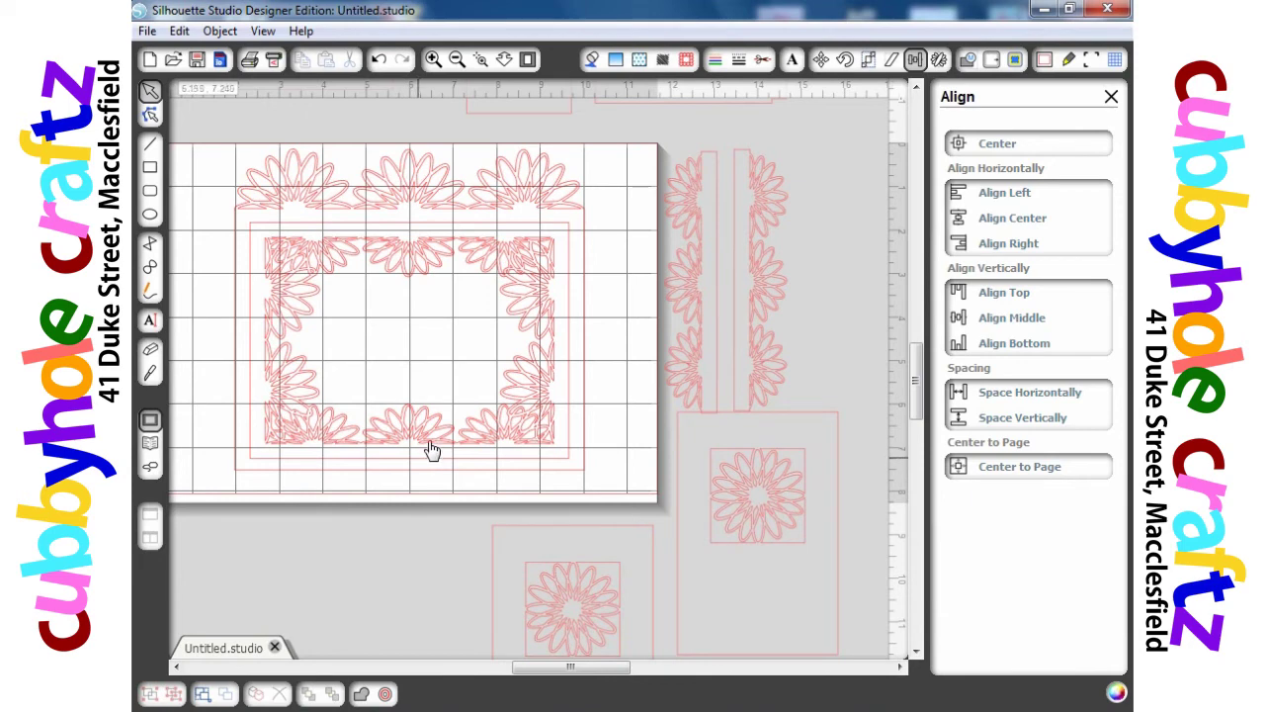
# Release the flower frame's compound path and move its outer rectangle off the card panel.
pyautogui.click(556, 230)
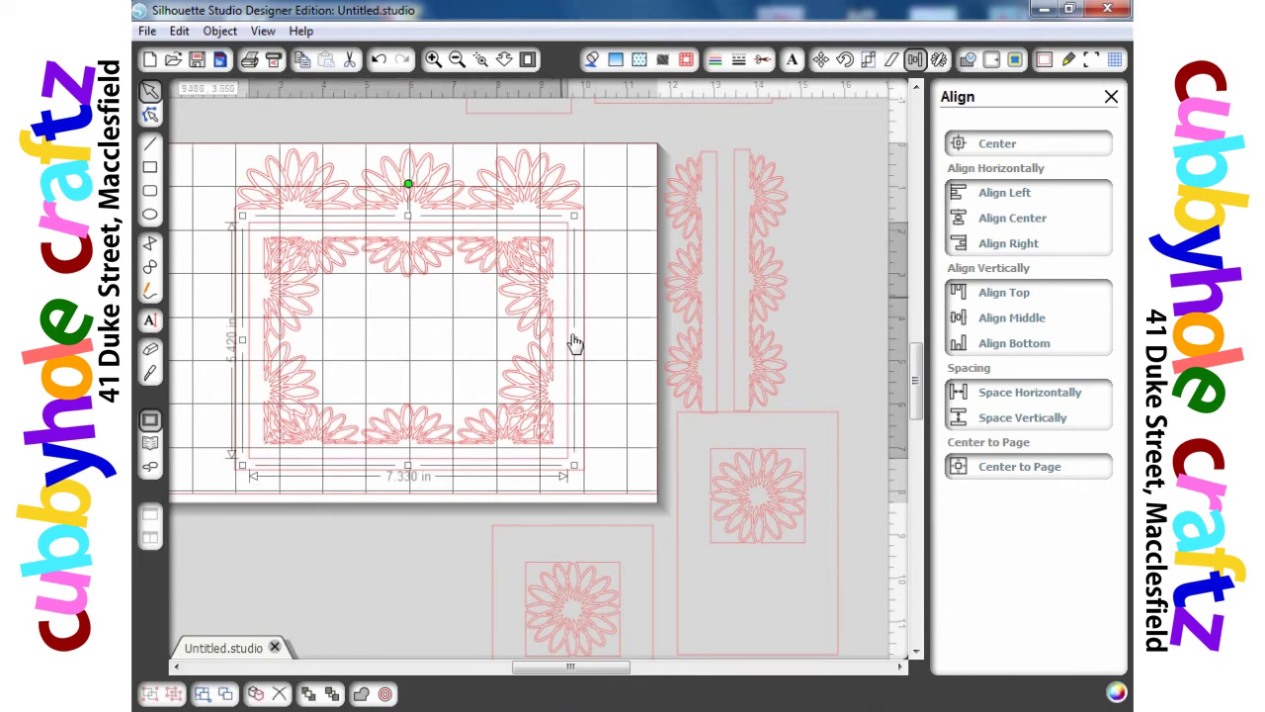
pyautogui.rightClick(542, 467)
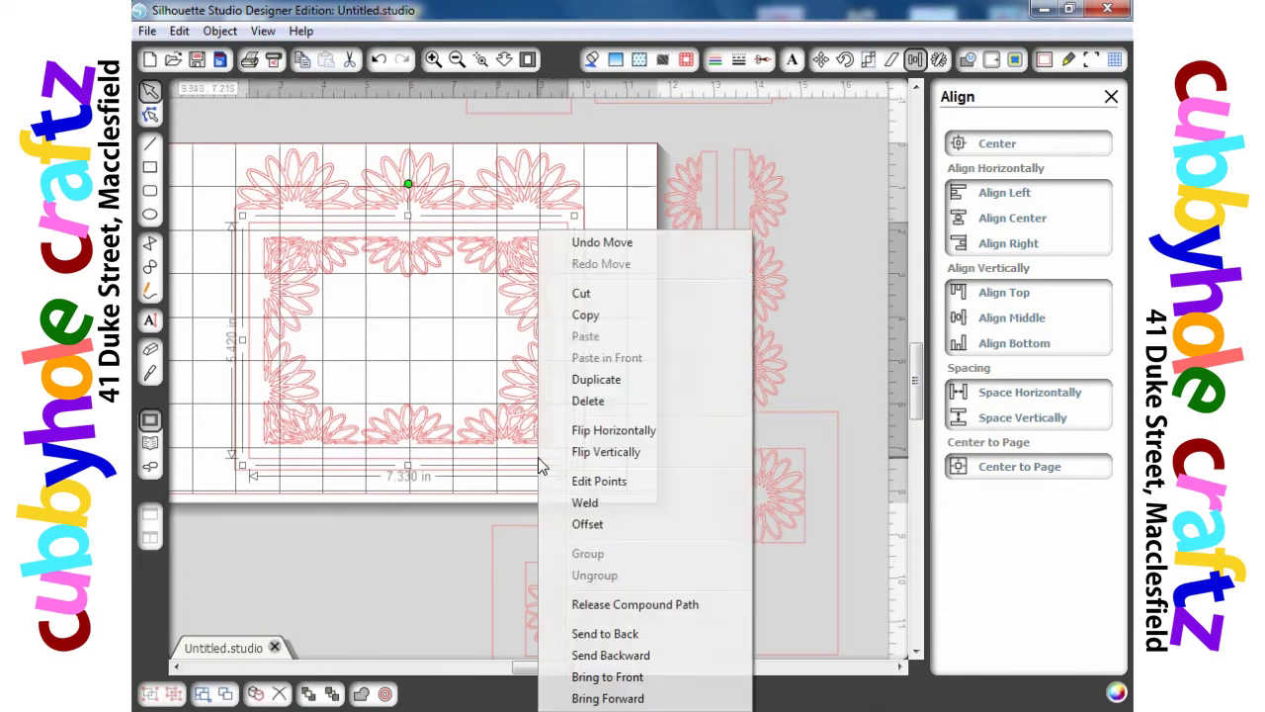
pyautogui.click(626, 607)
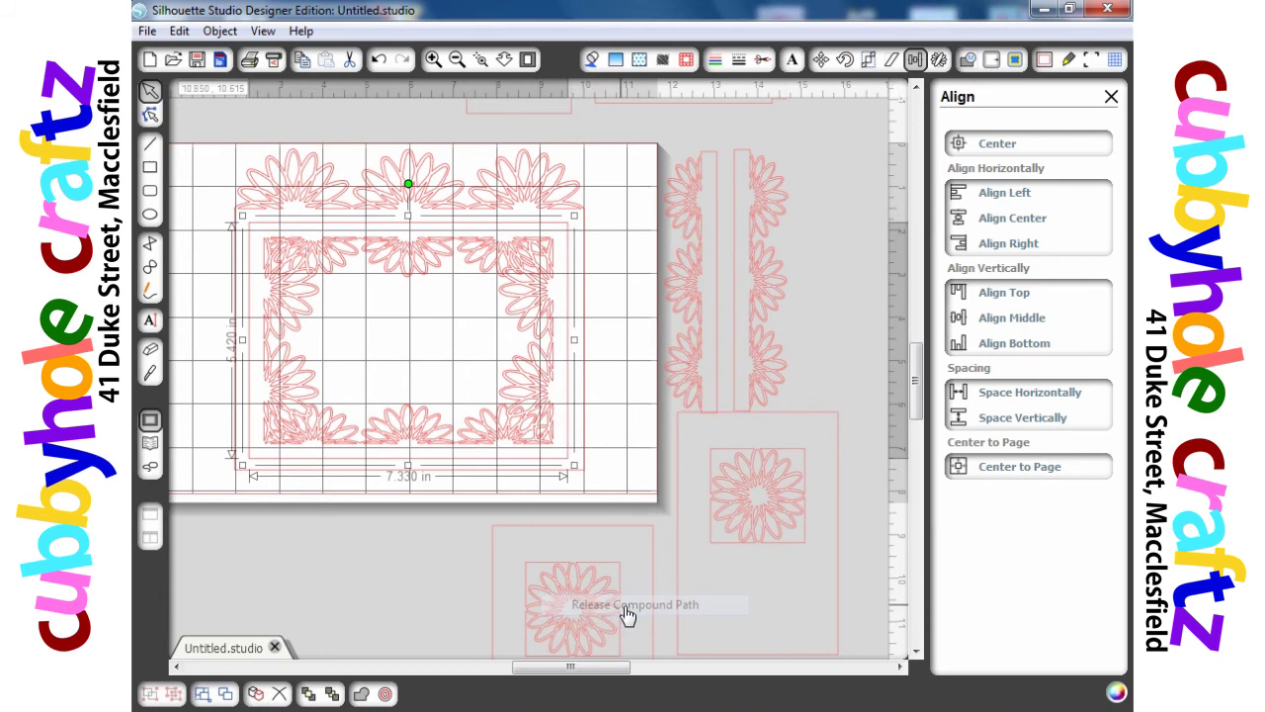
pyautogui.click(544, 469)
pyautogui.moveTo(543, 469); pyautogui.dragTo(447, 673)
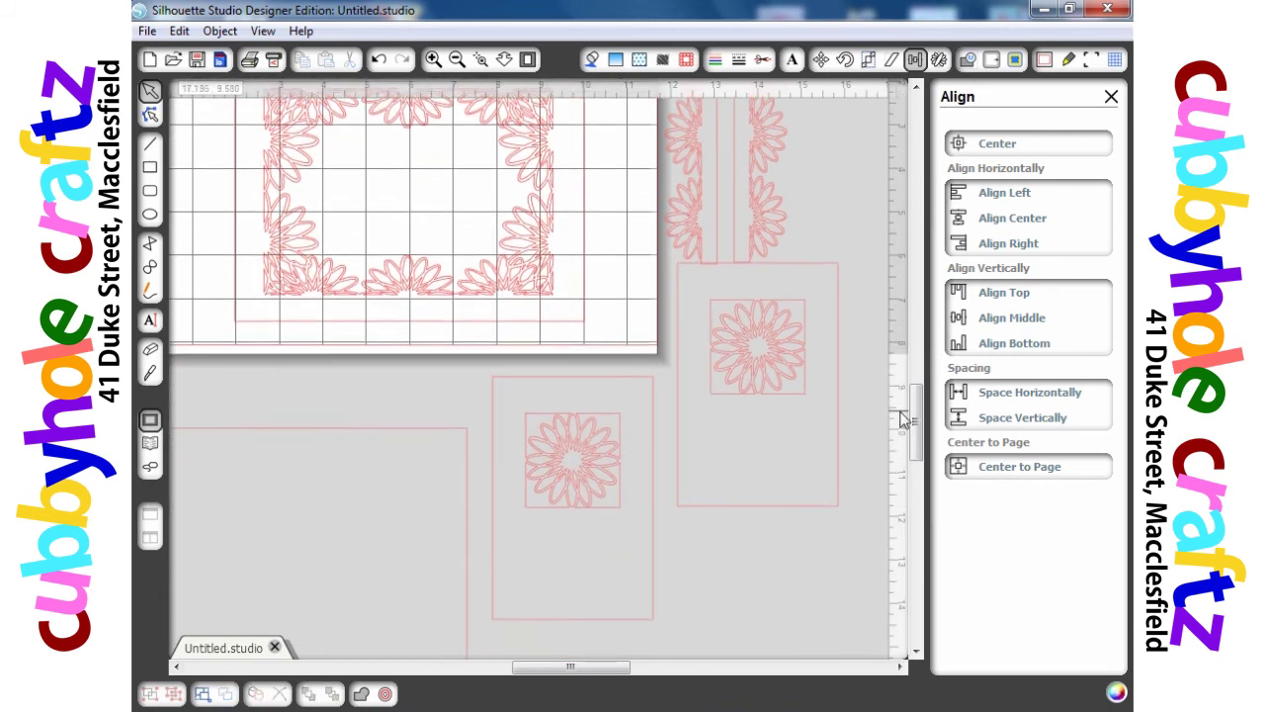
# Group the frame's released flower cut-outs and make them a compound path.
pyautogui.moveTo(915, 423); pyautogui.dragTo(919, 396)
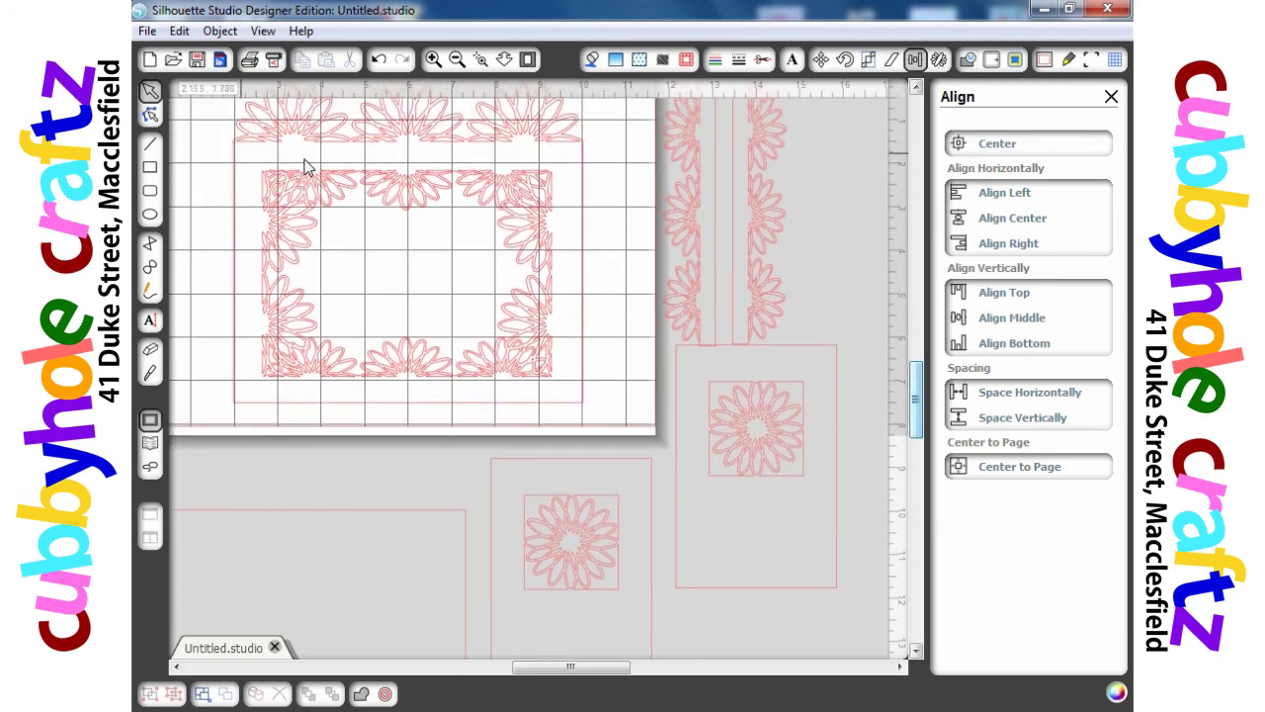
pyautogui.moveTo(237, 154); pyautogui.dragTo(551, 395)
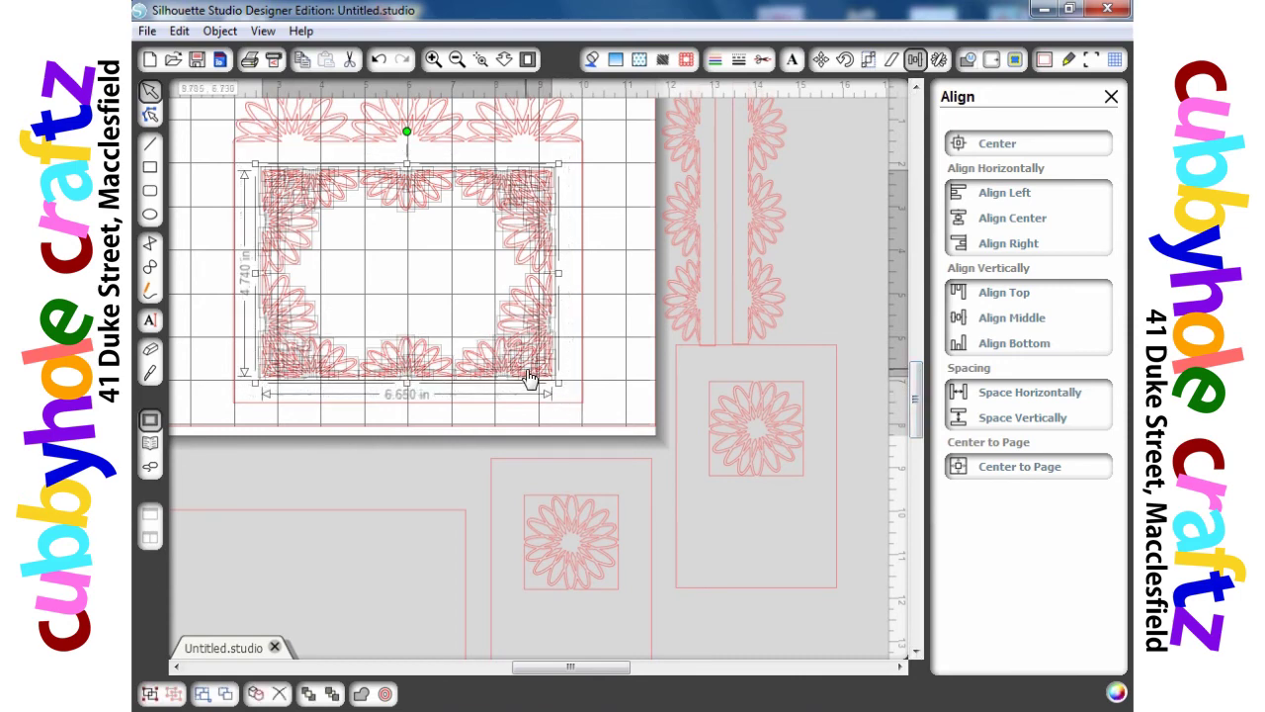
pyautogui.rightClick(584, 447)
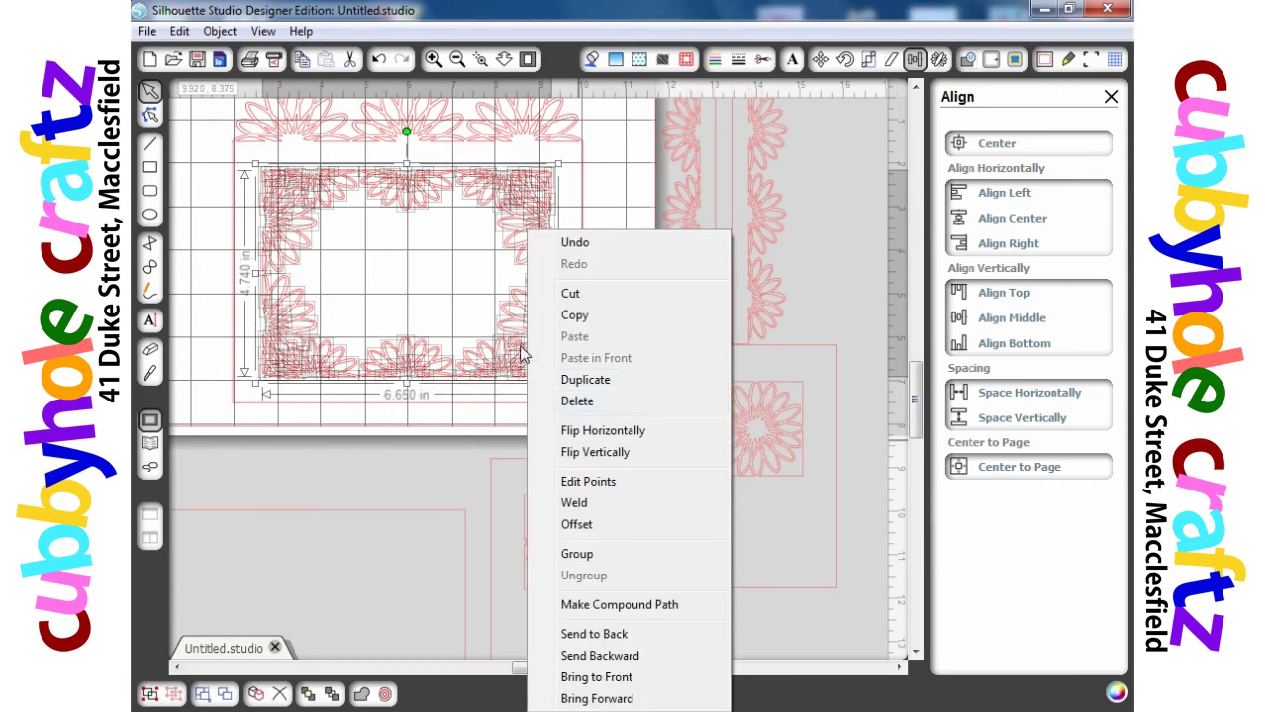
pyautogui.click(593, 556)
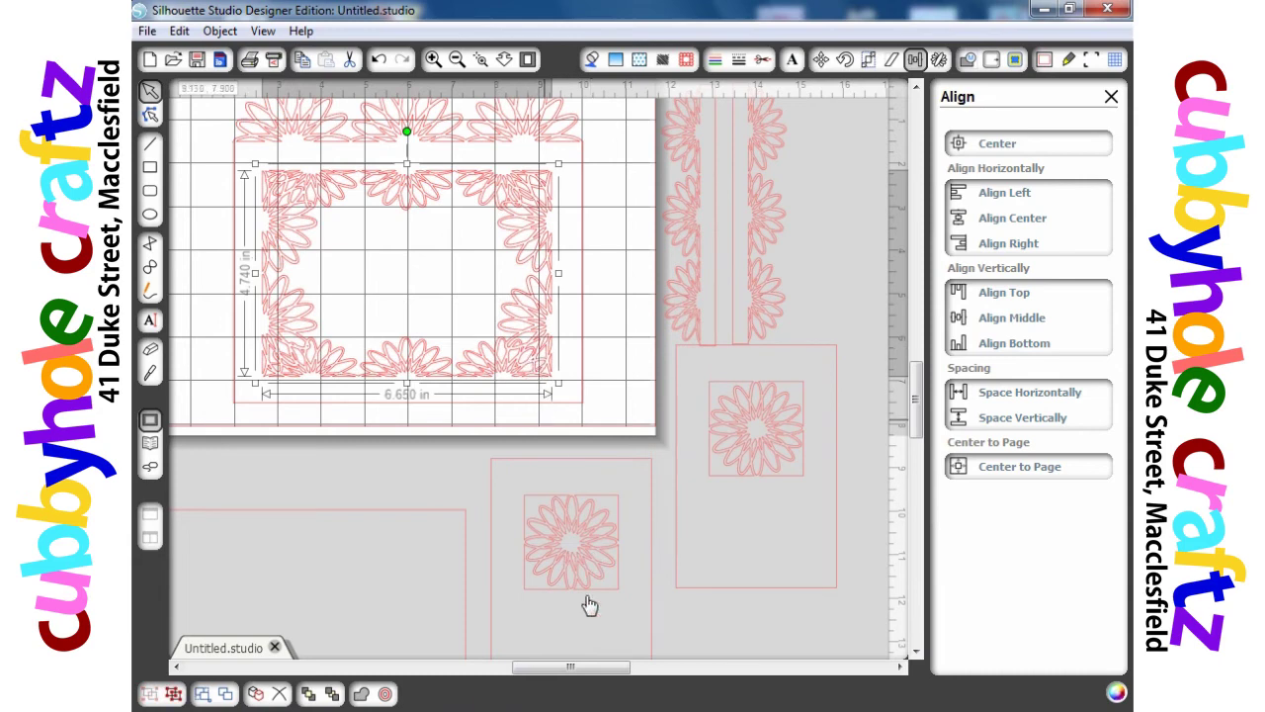
pyautogui.rightClick(533, 370)
pyautogui.click(615, 583)
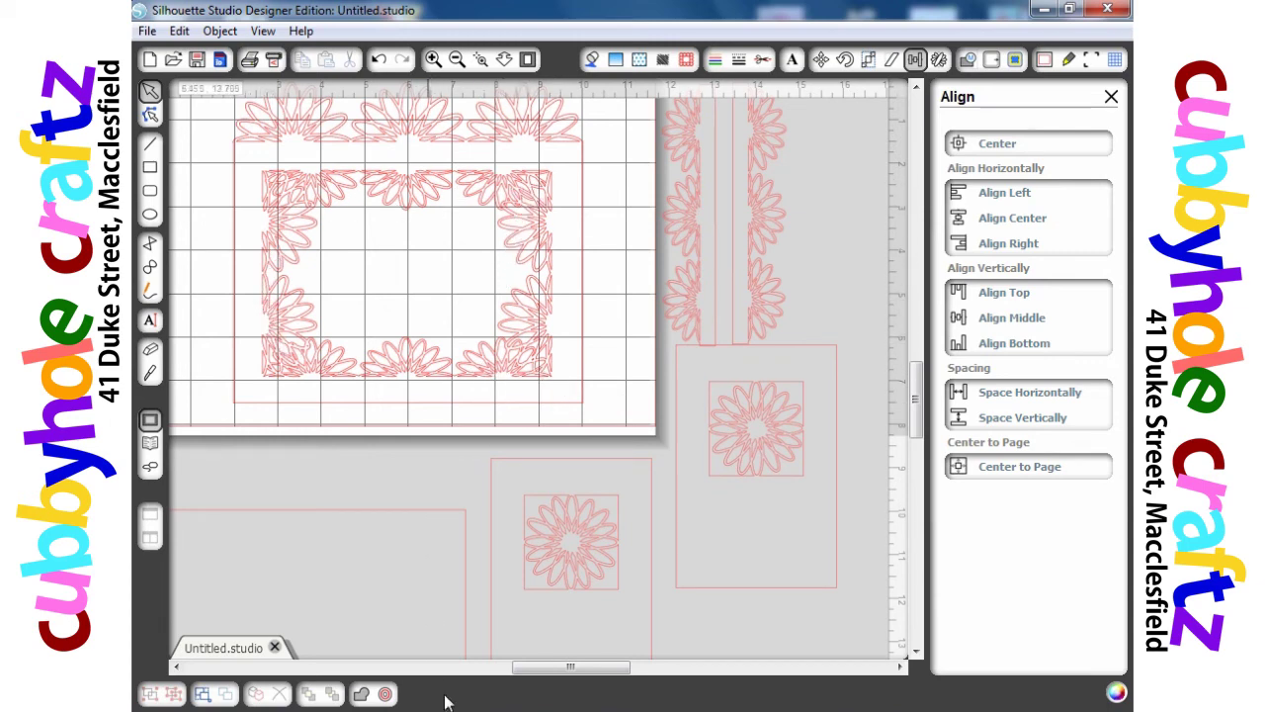
# Fit the outer rectangle back around the flower cut-outs and join them into one compound path, clear of the main card panel.
pyautogui.moveTo(466, 635); pyautogui.dragTo(575, 283)
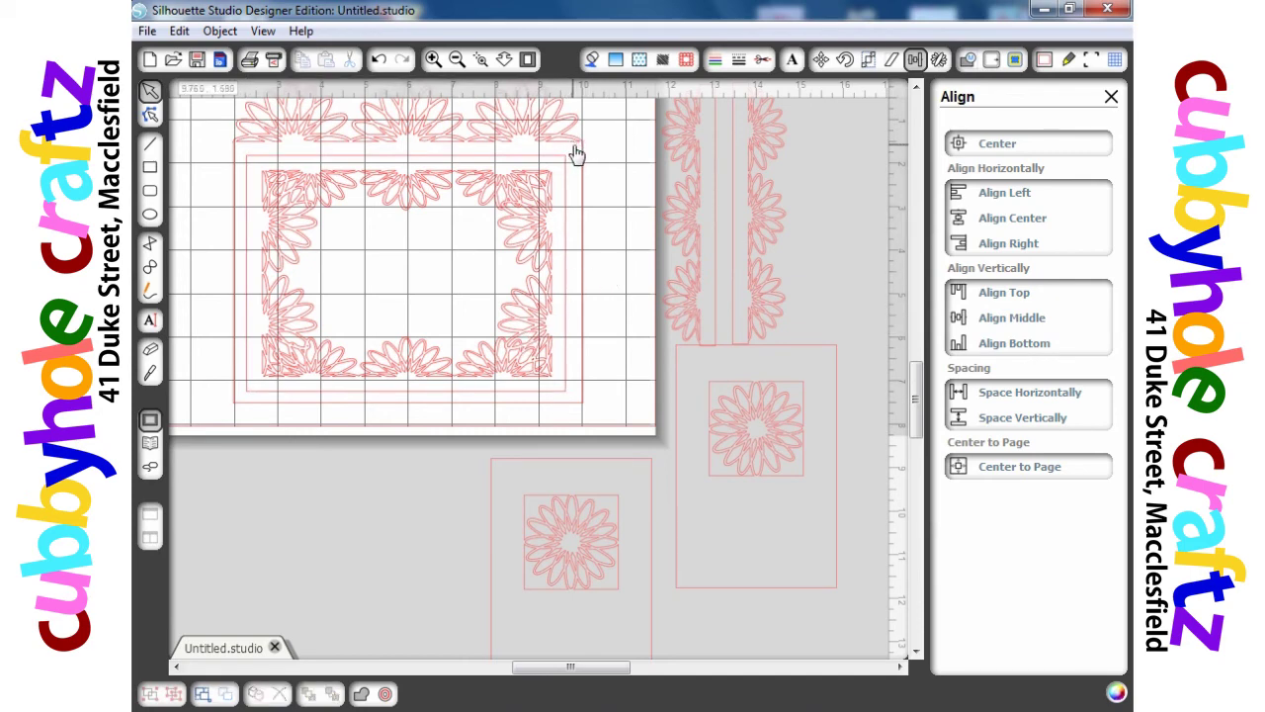
pyautogui.moveTo(586, 317); pyautogui.dragTo(215, 302)
pyautogui.moveTo(597, 126); pyautogui.dragTo(242, 431)
pyautogui.rightClick(347, 381)
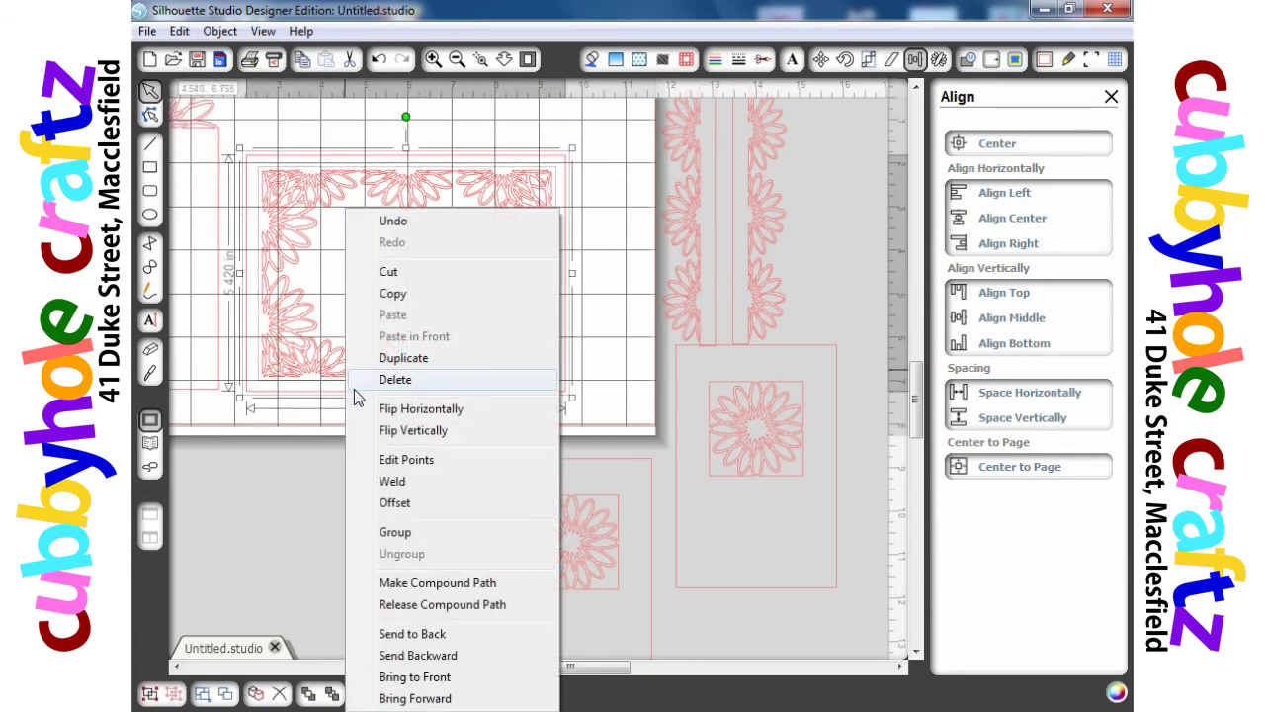
pyautogui.click(401, 533)
pyautogui.rightClick(417, 363)
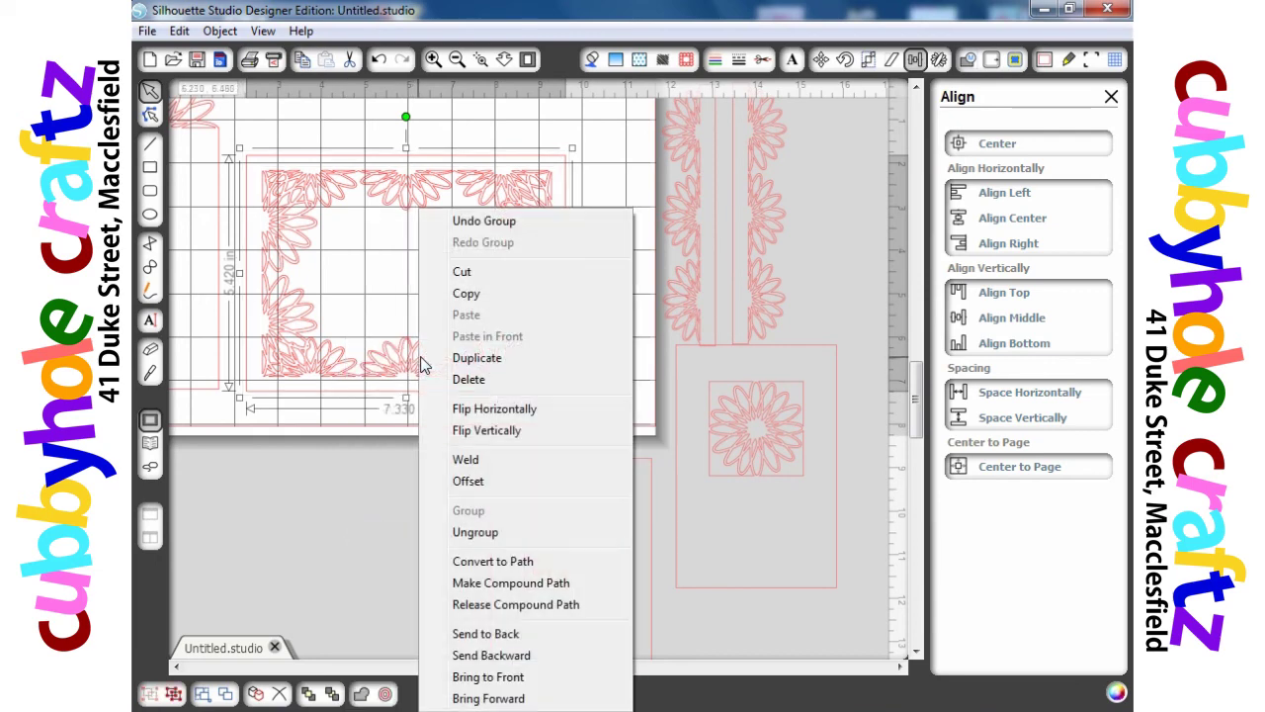
pyautogui.click(497, 583)
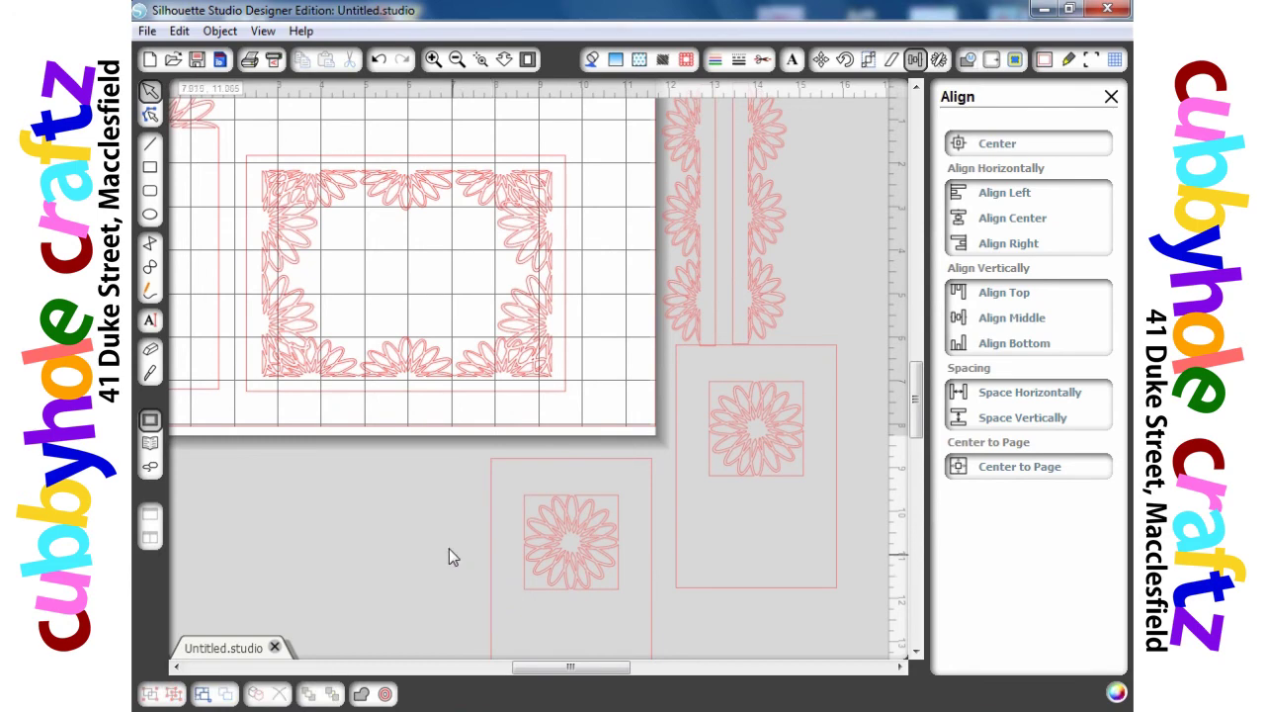
# Move the joined flower frame around the page to test it as one piece, and shift one side border outward.
pyautogui.moveTo(319, 398); pyautogui.dragTo(327, 401)
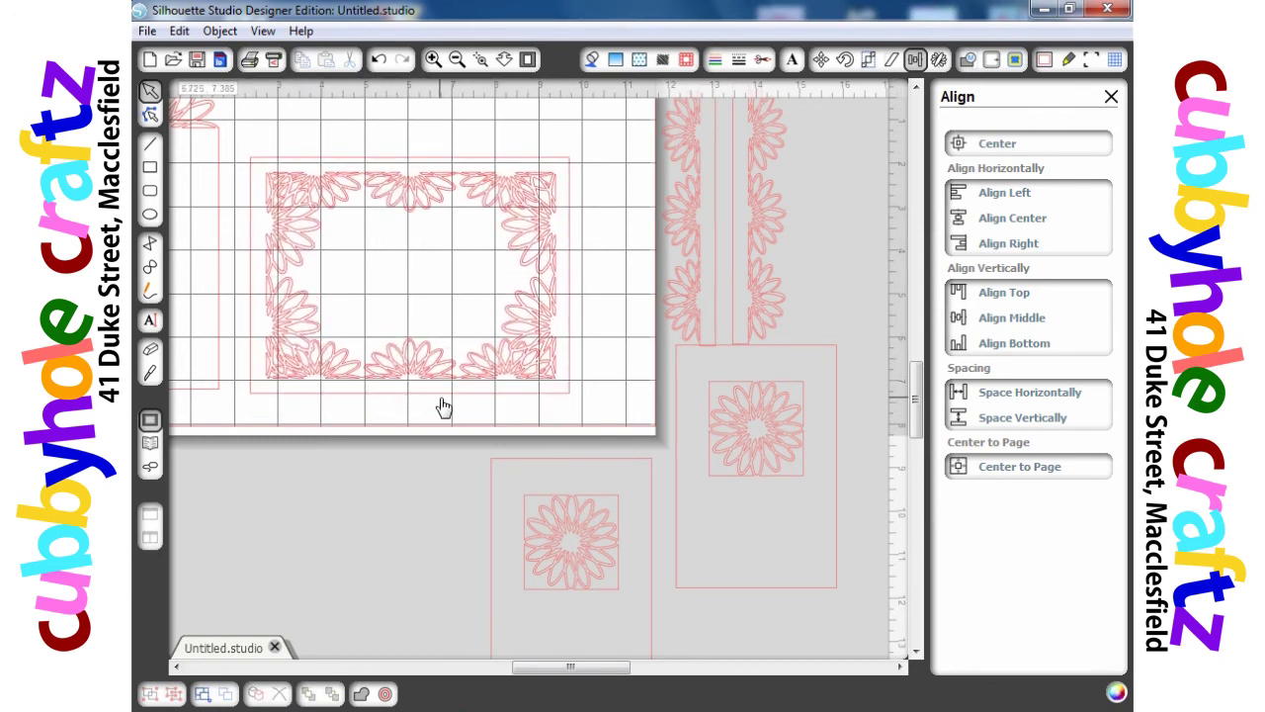
pyautogui.moveTo(448, 400); pyautogui.dragTo(494, 385)
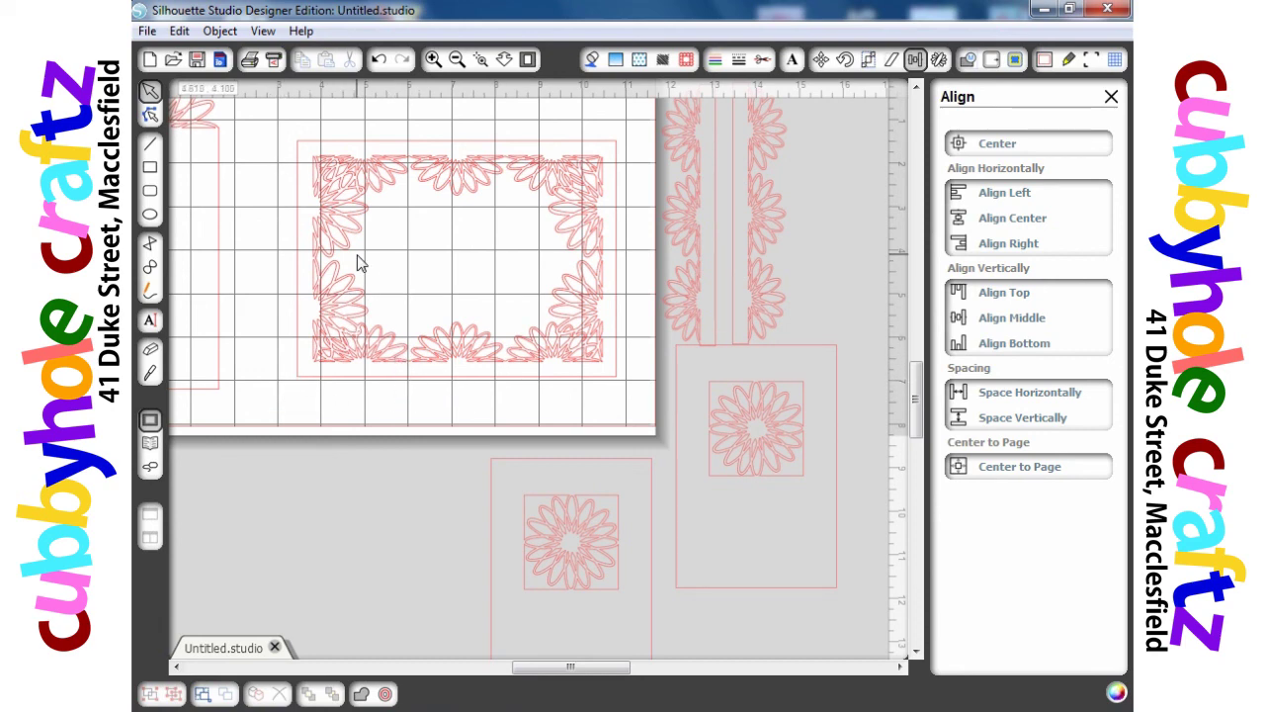
pyautogui.moveTo(598, 181); pyautogui.dragTo(579, 306)
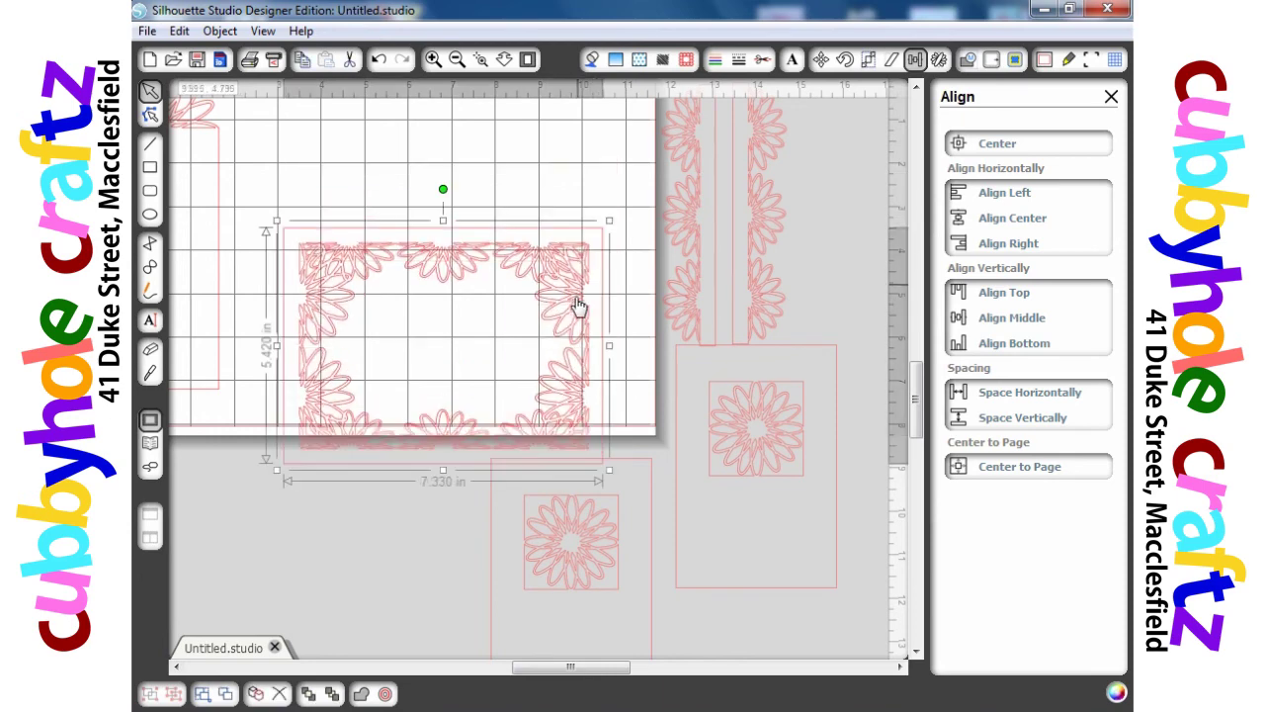
pyautogui.moveTo(432, 472); pyautogui.dragTo(414, 378)
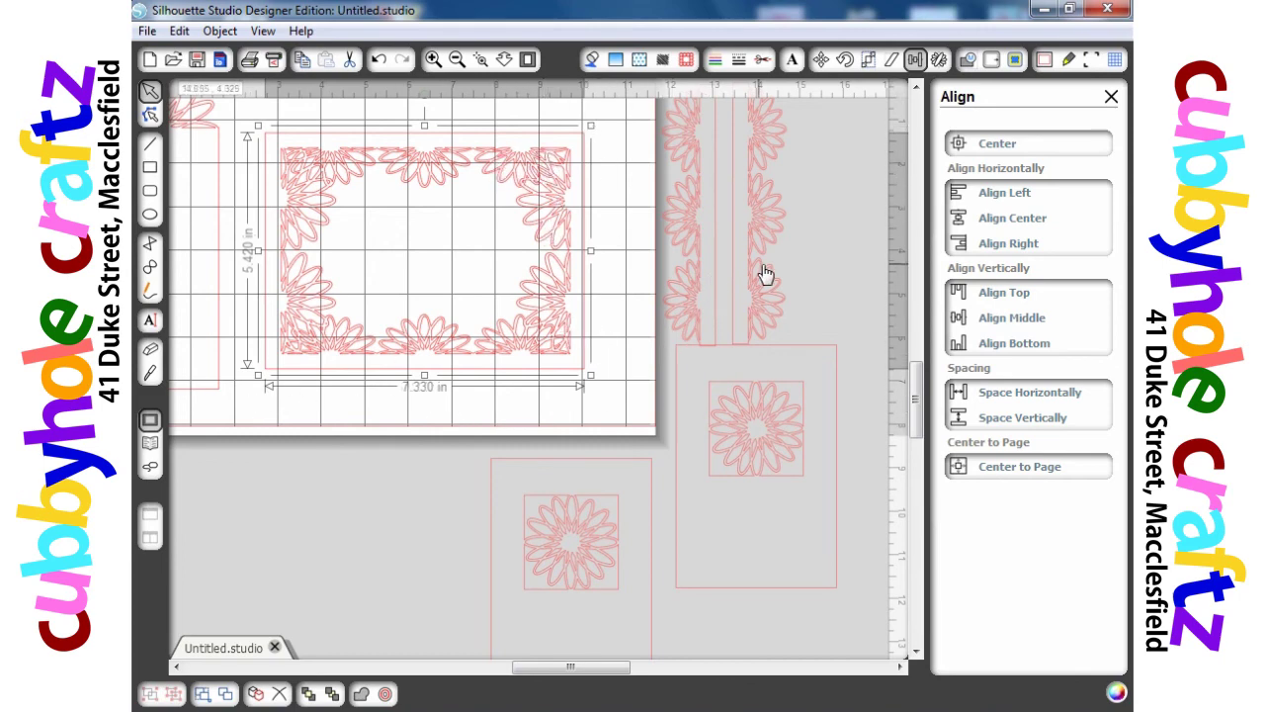
pyautogui.moveTo(750, 282); pyautogui.dragTo(777, 274)
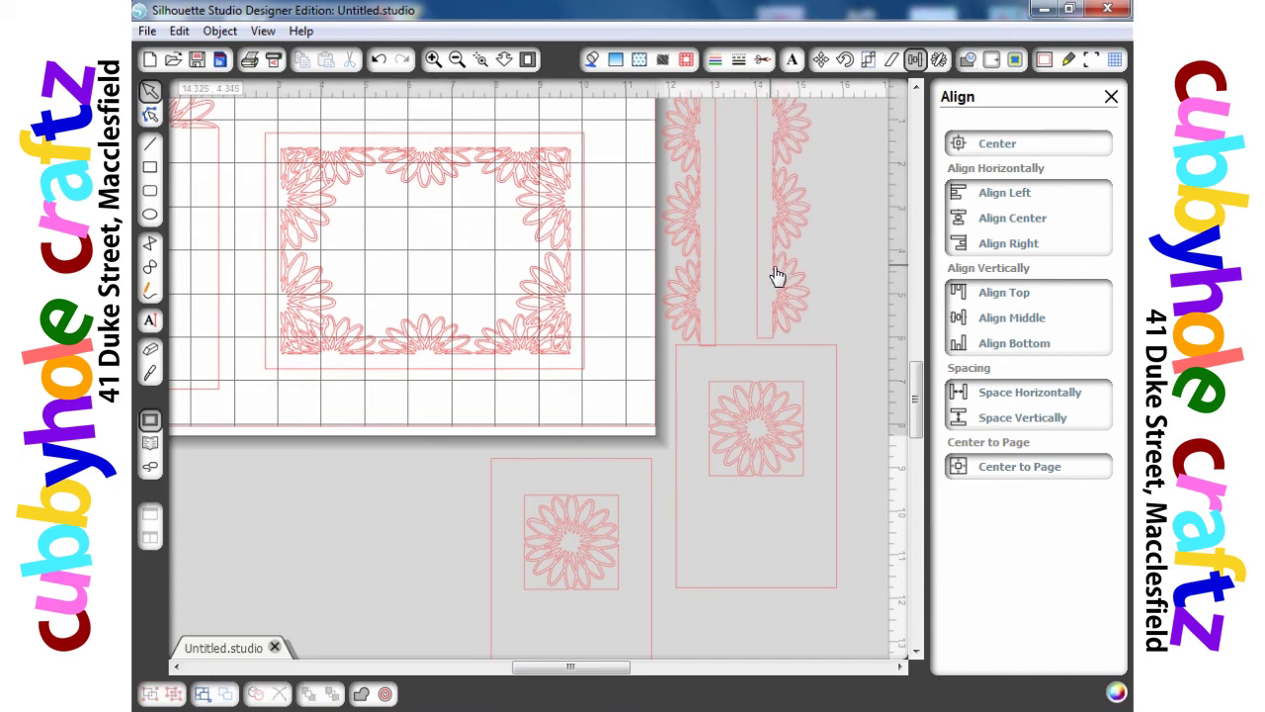
pyautogui.moveTo(468, 375); pyautogui.dragTo(472, 395)
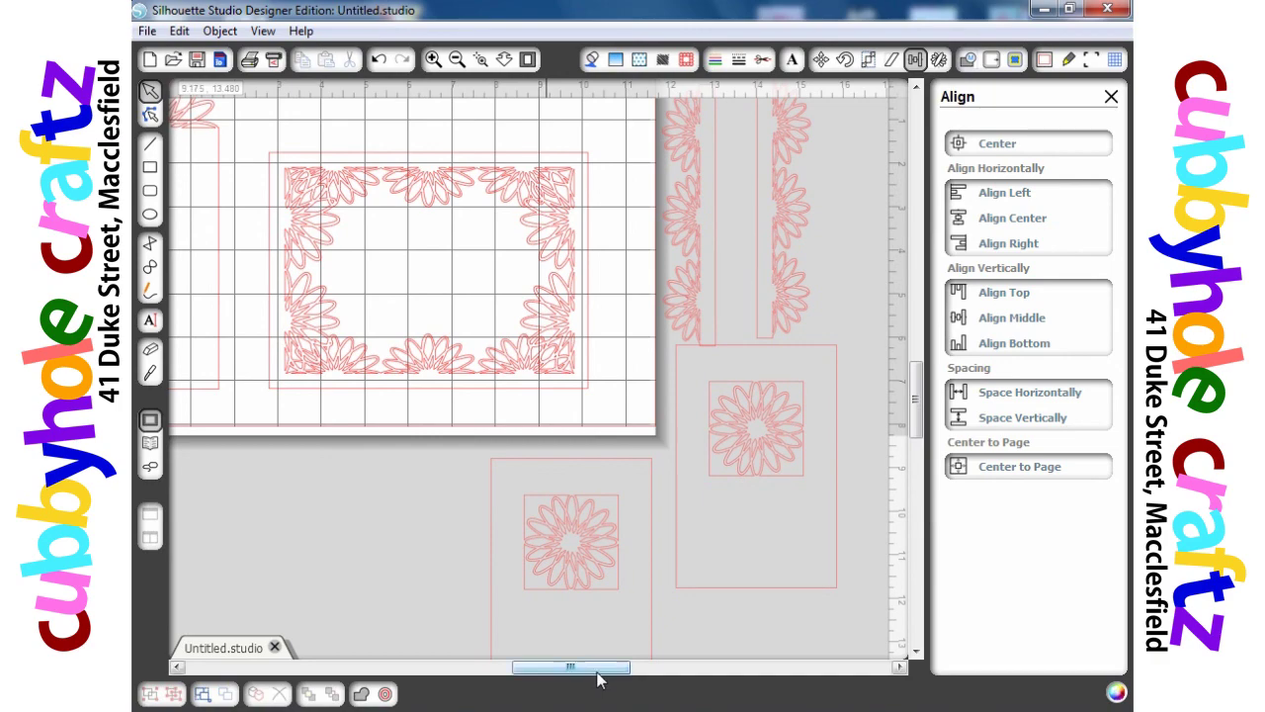
# Move the main card panel off the page and place the two flower-topped side panels side by side below it.
pyautogui.moveTo(598, 676); pyautogui.dragTo(576, 674)
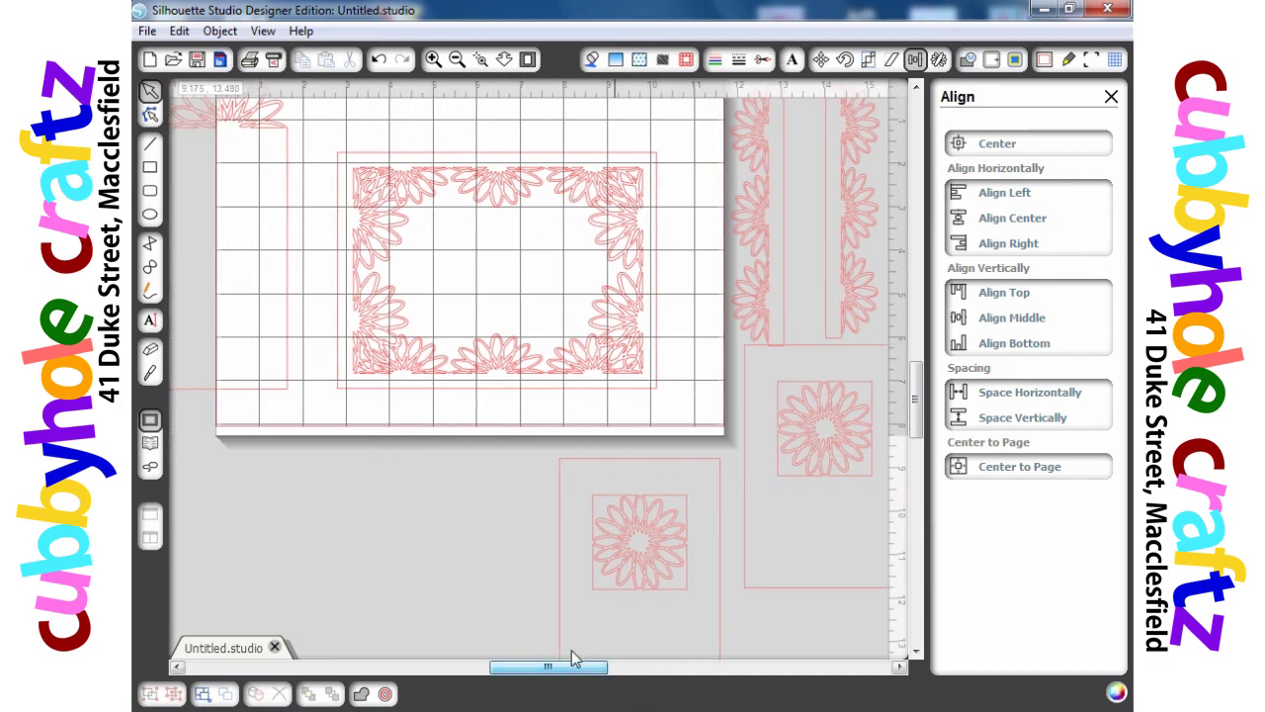
pyautogui.click(455, 61)
pyautogui.click(456, 62)
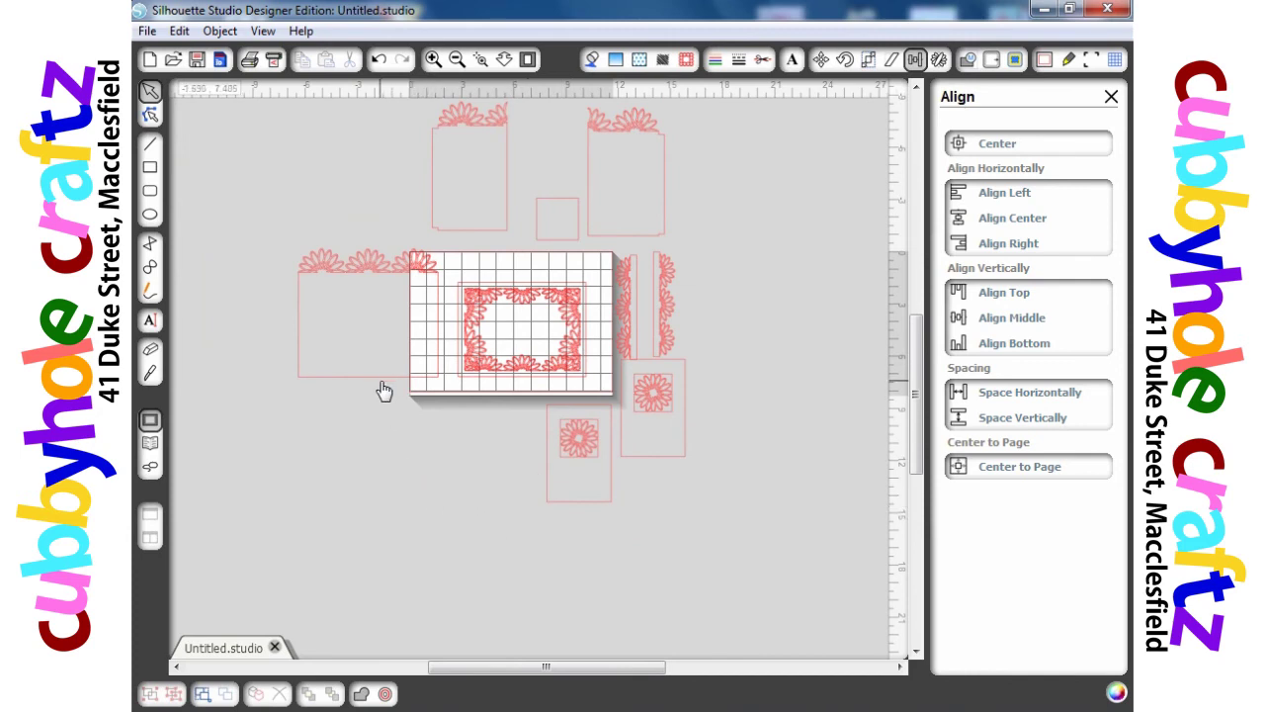
pyautogui.moveTo(373, 386); pyautogui.dragTo(297, 271)
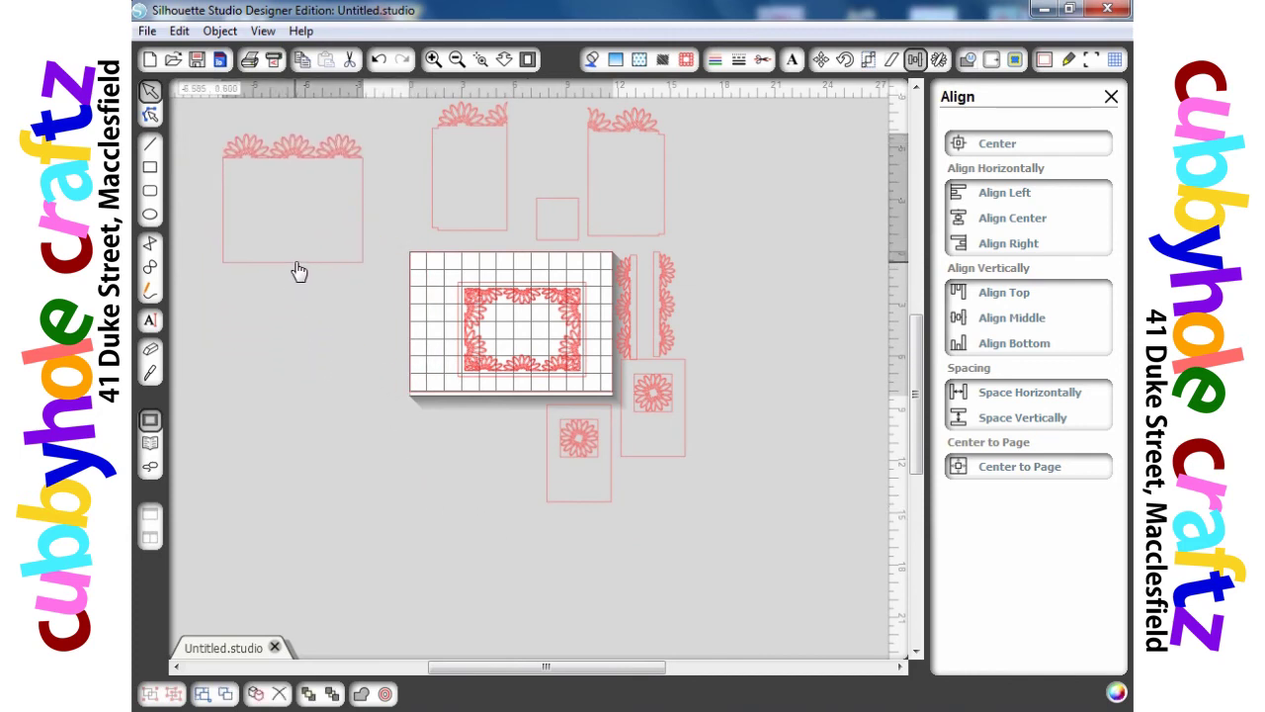
pyautogui.moveTo(448, 237); pyautogui.dragTo(220, 414)
pyautogui.moveTo(641, 243); pyautogui.dragTo(360, 419)
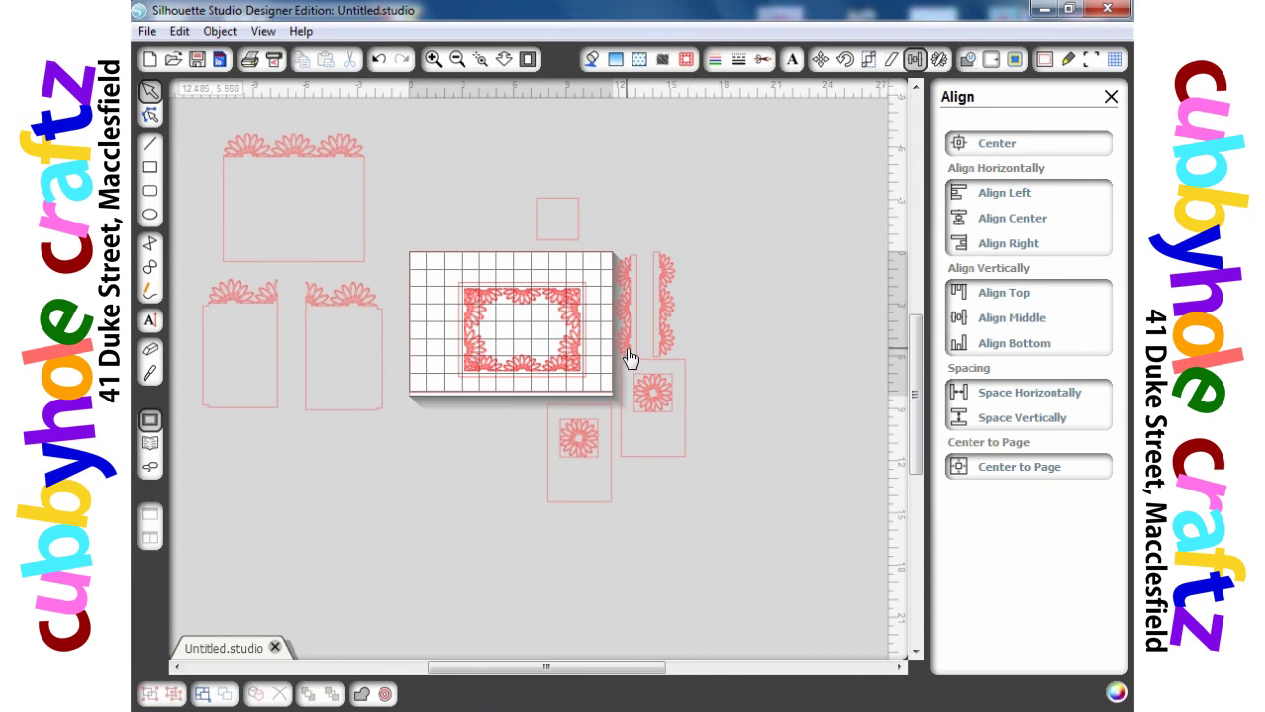
# Place the two vertical flower side borders in the gap between the two side panels.
pyautogui.moveTo(627, 358); pyautogui.dragTo(298, 406)
pyautogui.moveTo(672, 304); pyautogui.dragTo(284, 356)
pyautogui.click(485, 519)
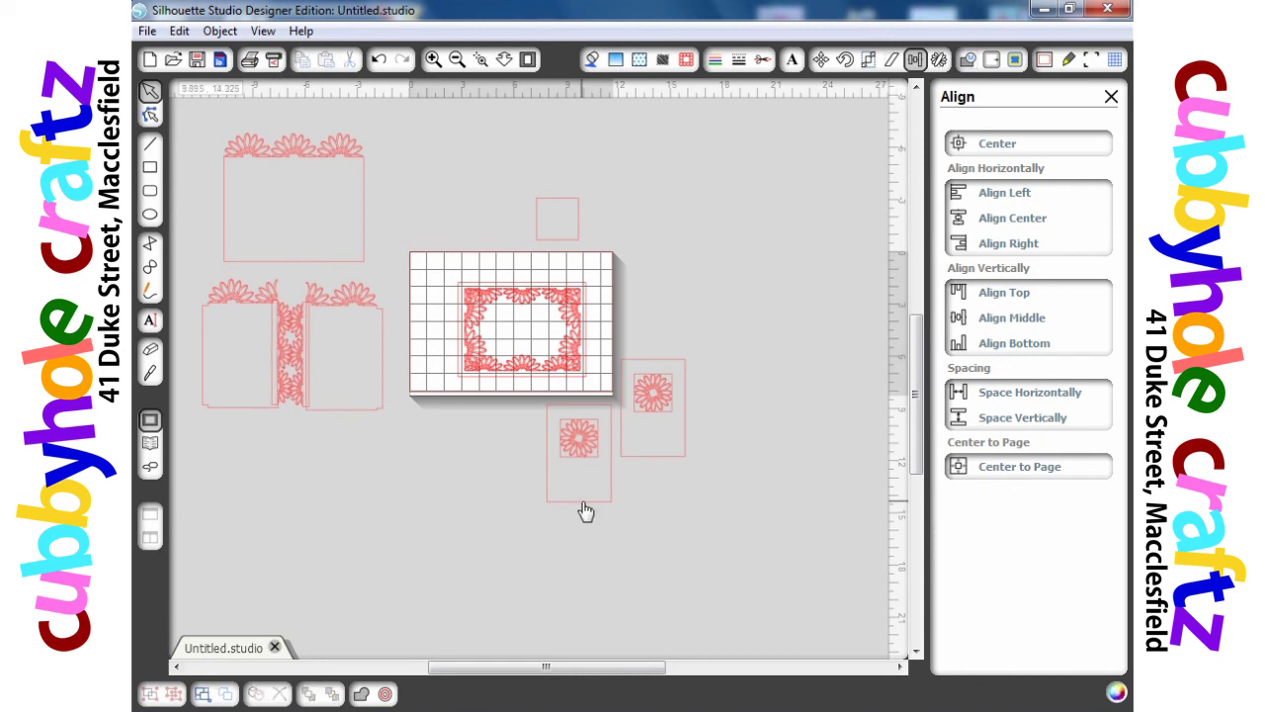
# Place each single-flower rectangle on a side panel and the flower frame inside the main card panel.
pyautogui.moveTo(585, 511); pyautogui.dragTo(333, 416)
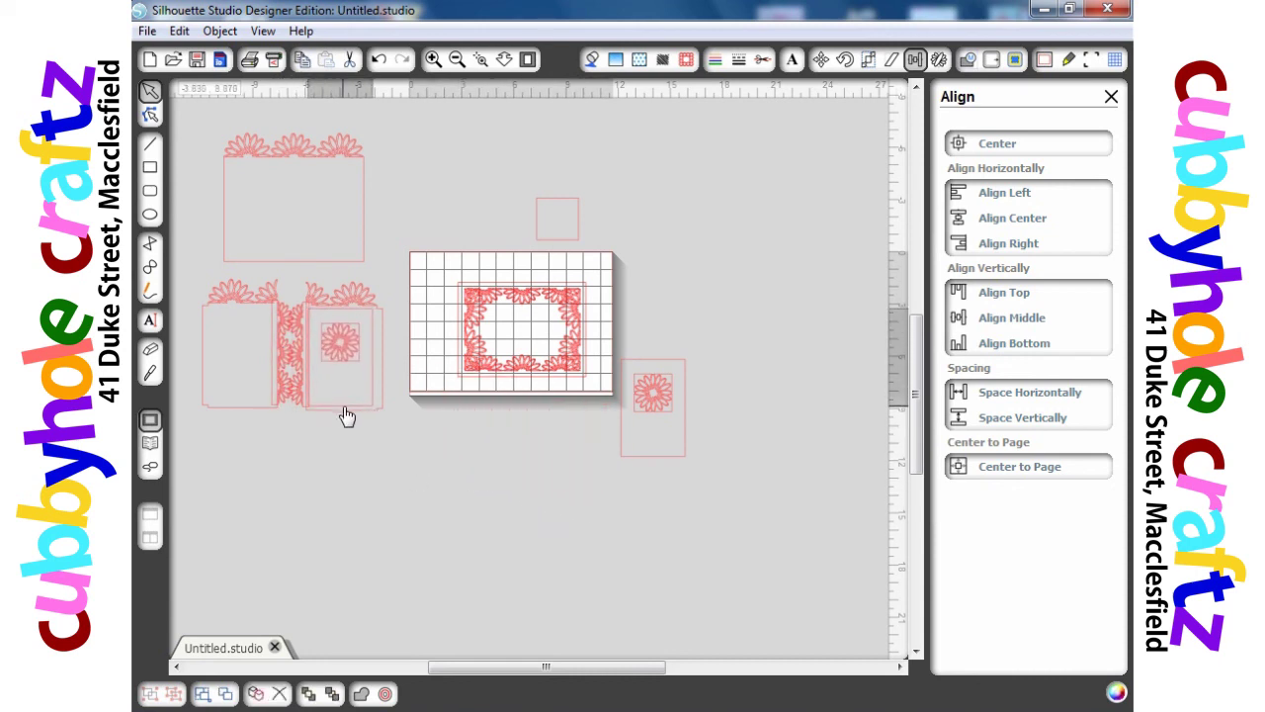
pyautogui.click(345, 415)
pyautogui.moveTo(661, 461); pyautogui.dragTo(251, 415)
pyautogui.click(251, 415)
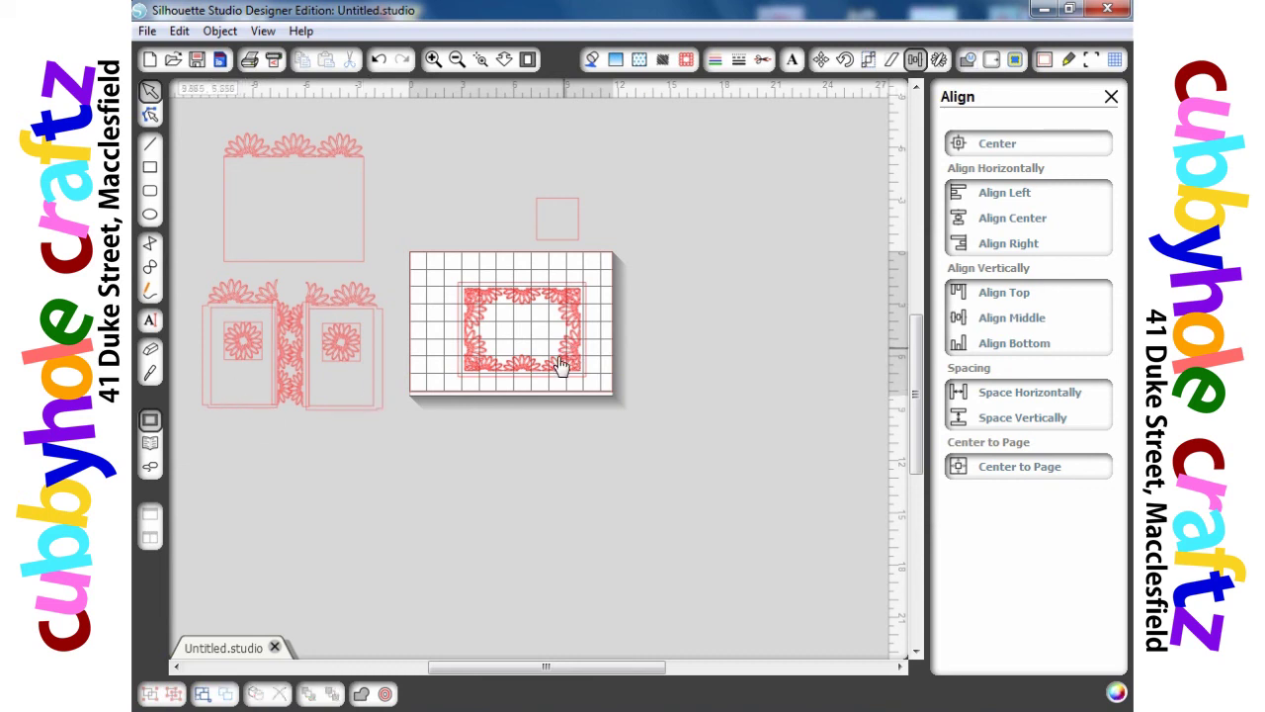
pyautogui.moveTo(542, 385); pyautogui.dragTo(310, 263)
# Delete the leftover small square above the page.
pyautogui.click(539, 245)
pyautogui.click(539, 239)
pyautogui.rightClick(539, 236)
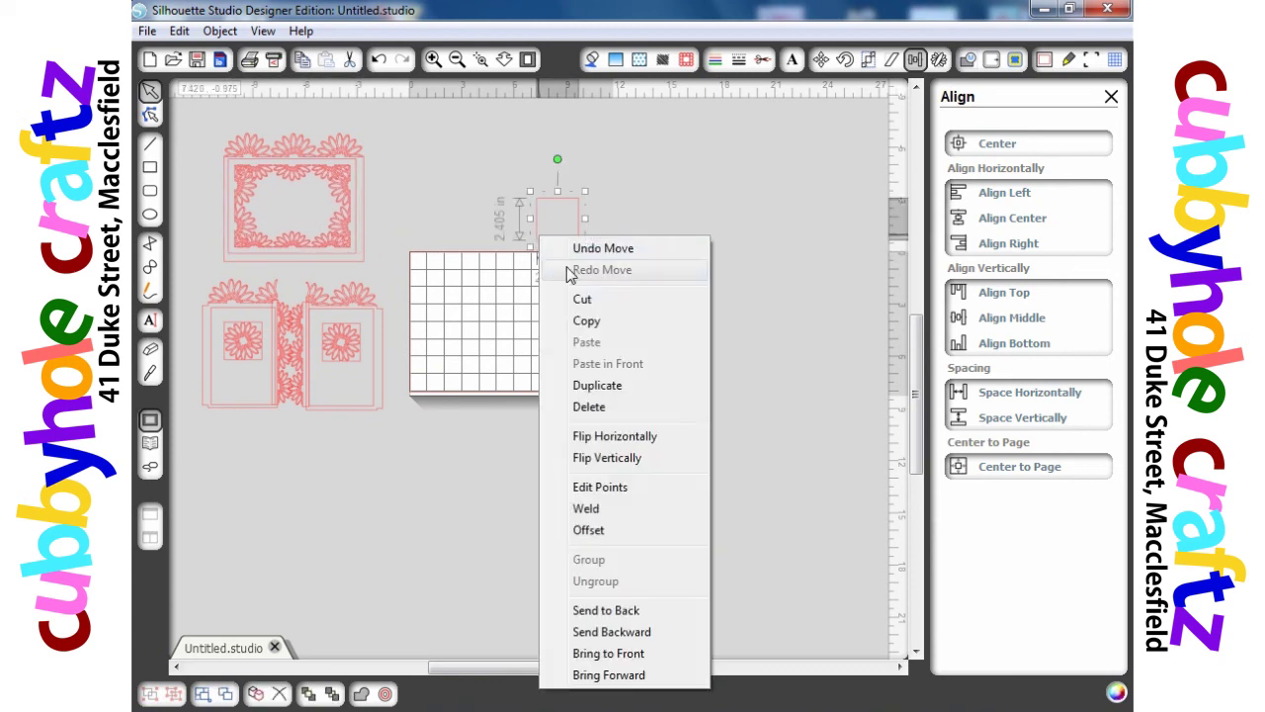
pyautogui.click(600, 410)
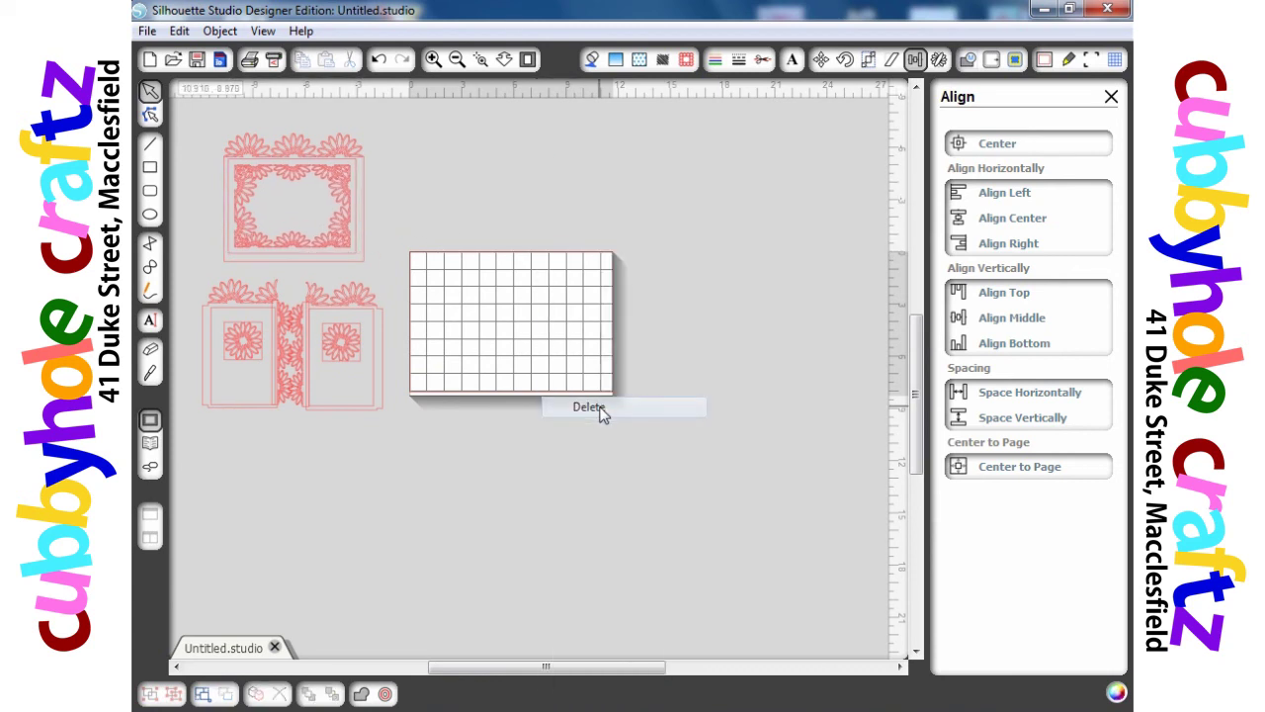